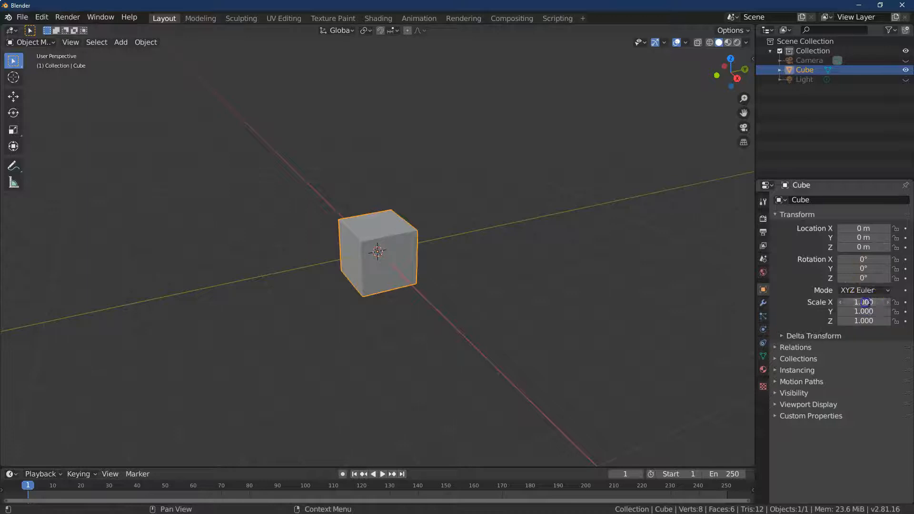
Scale the cube to 2 along Y and 0.7 along Z, keeping the X scale at 1
key(Return)
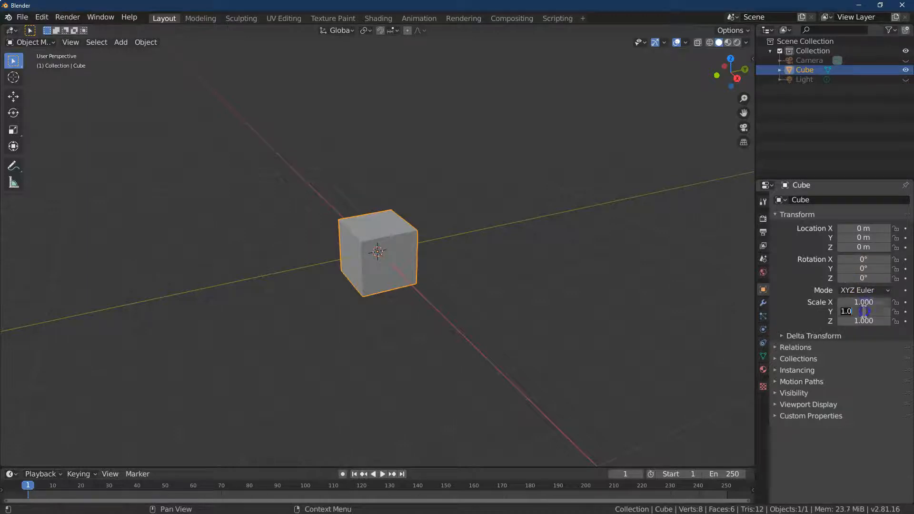
text(2)
key(Return)
click(864, 321)
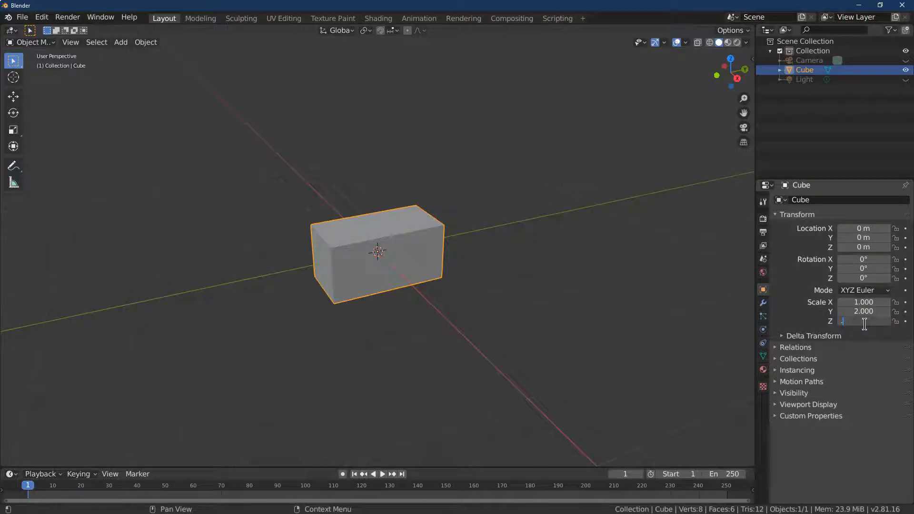
text(.7)
key(Return)
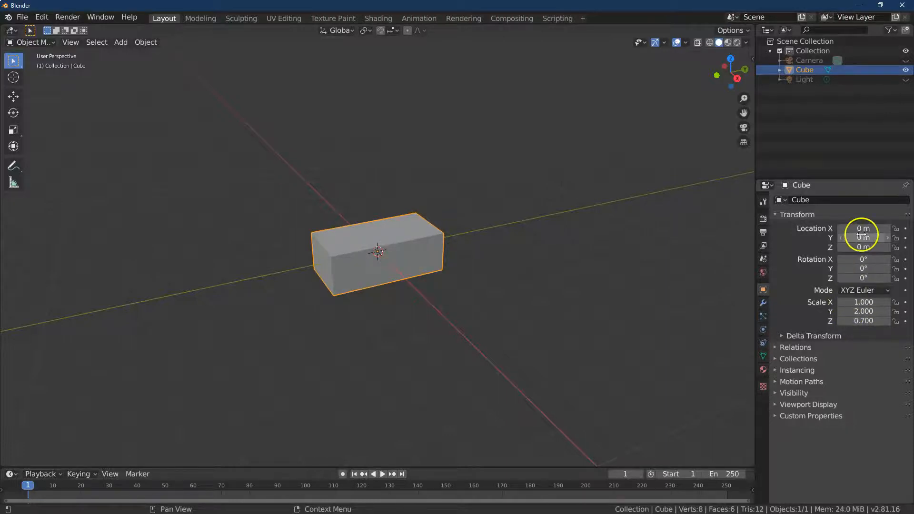
Set the cube's location to 2 m along Y and 1 m along X
text(2)
key(Return)
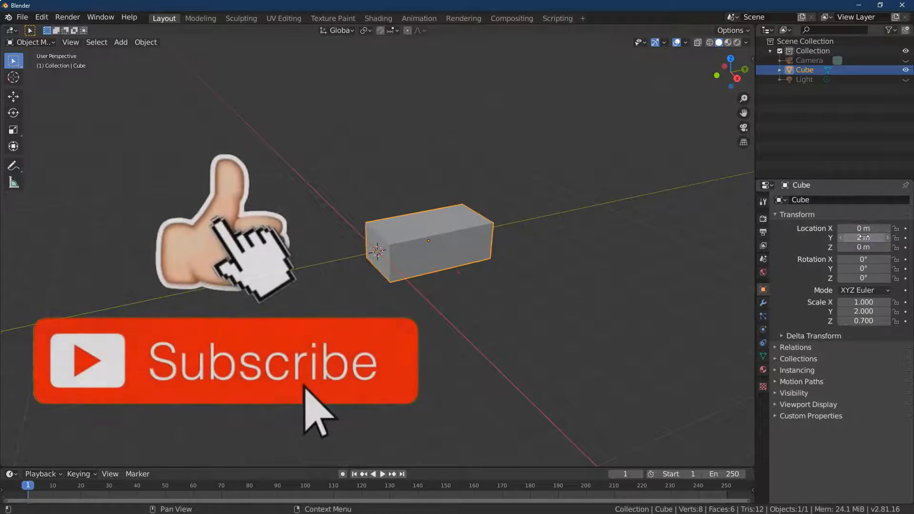
click(860, 225)
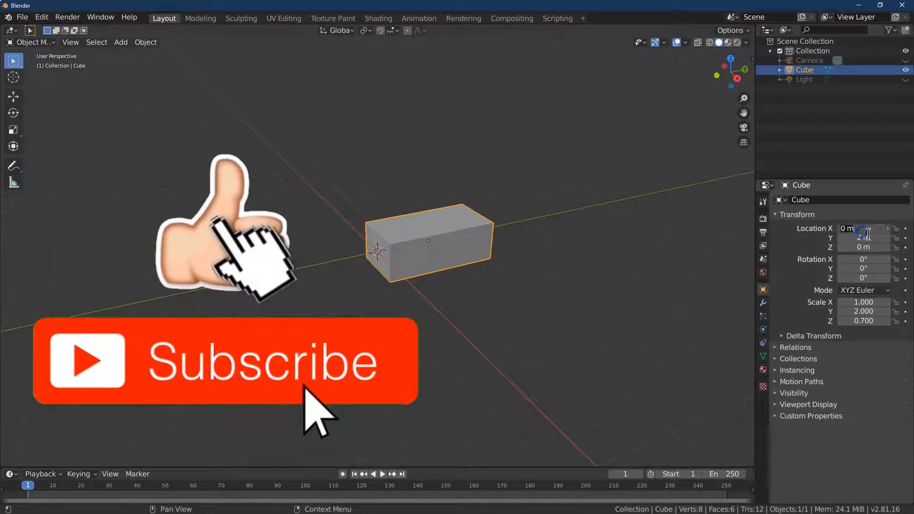
key(Return)
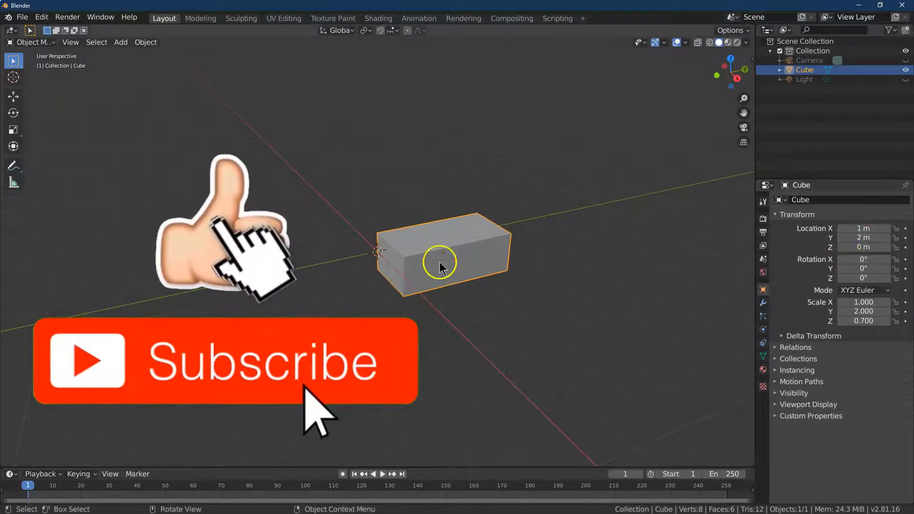
Add a cylinder mesh with 10 vertices, leaving its other creation settings at default
click(143, 43)
click(121, 42)
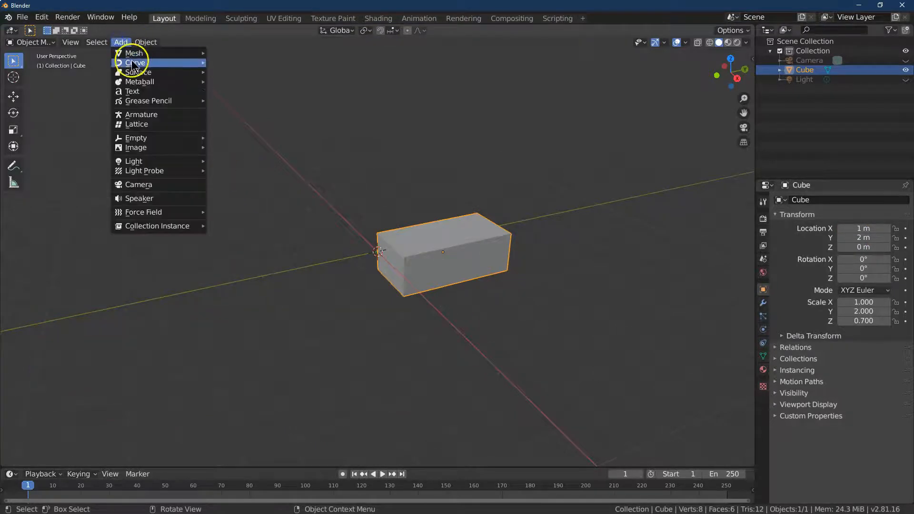
mouse_move(135, 56)
click(251, 101)
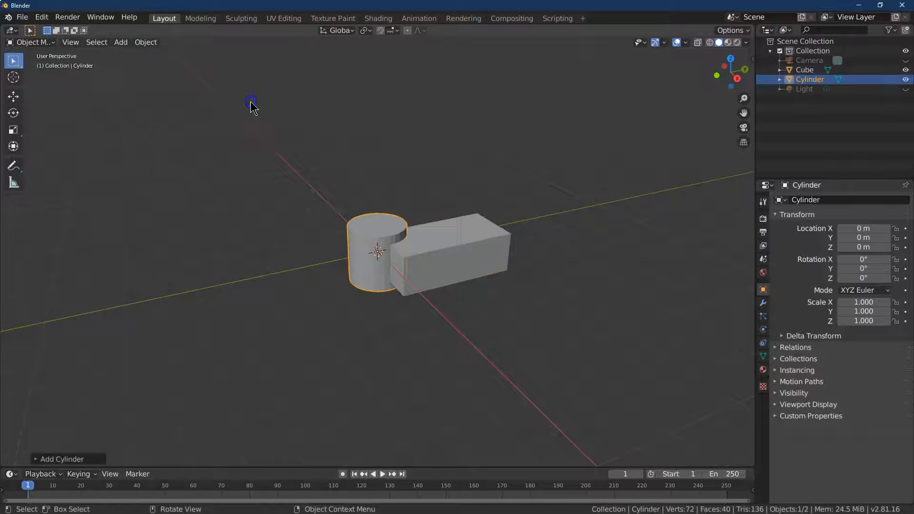
click(65, 459)
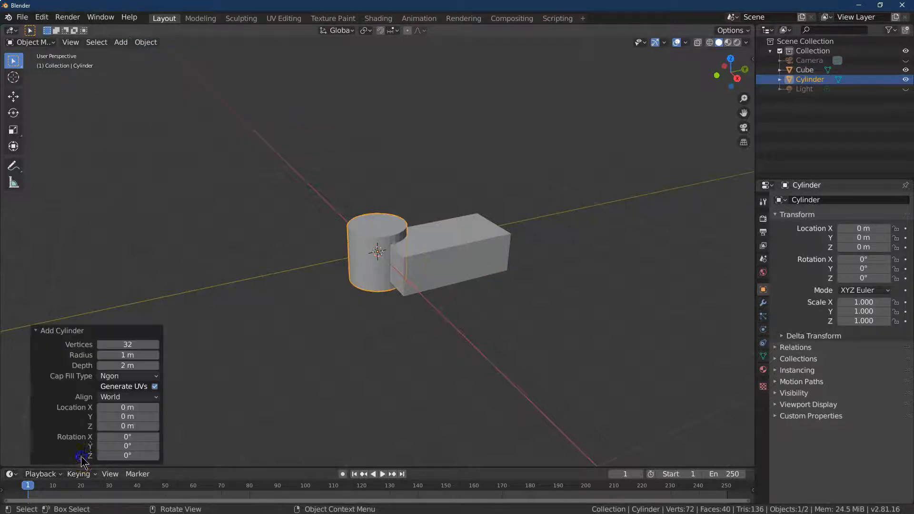
click(125, 343)
text(10)
key(Return)
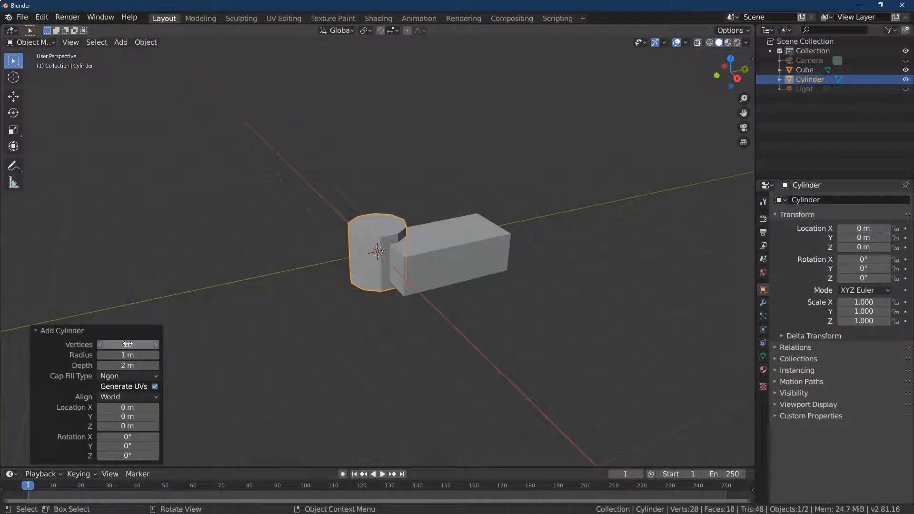
Rotate the cylinder exactly 90° about the global Y axis
click(14, 114)
drag(378, 231, 390, 256)
click(125, 423)
key(Return)
Move the cylinder to about X 1.585 m, Y 2.397 m at the box's long side and scale it uniformly to about 0.633
click(13, 96)
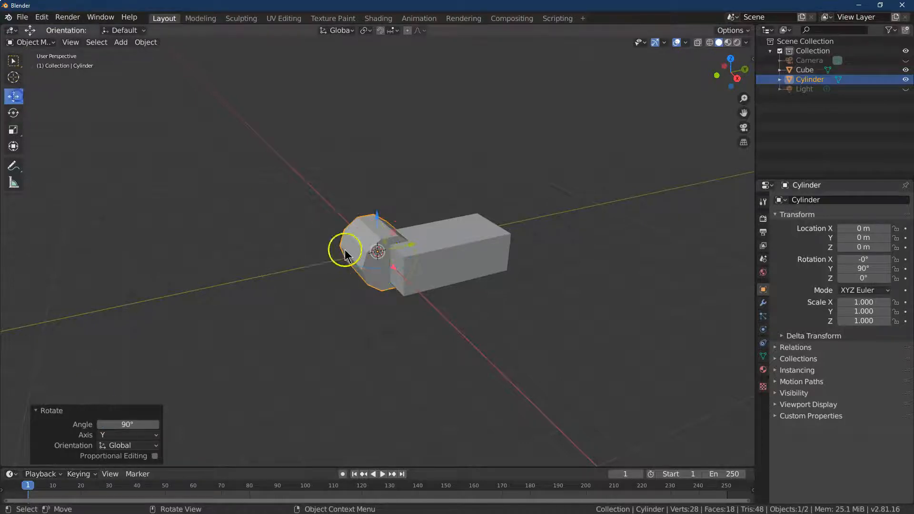
drag(404, 247, 508, 302)
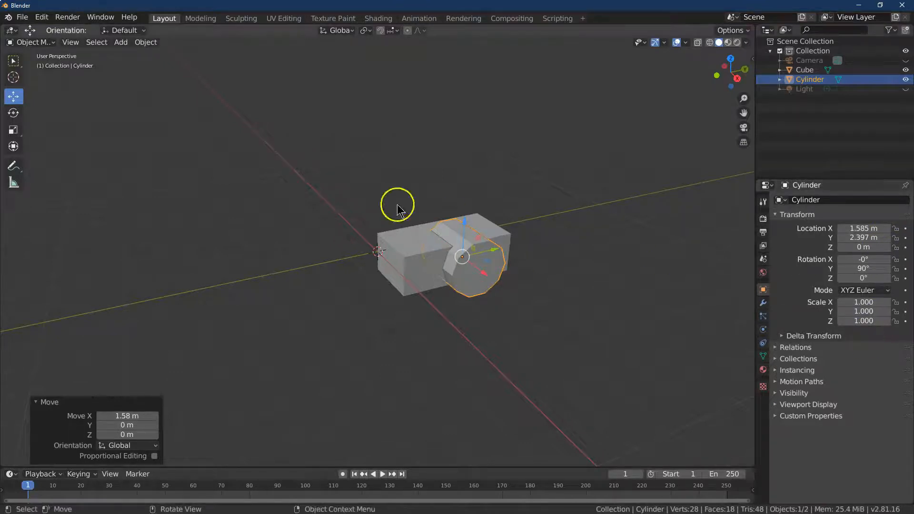
click(13, 130)
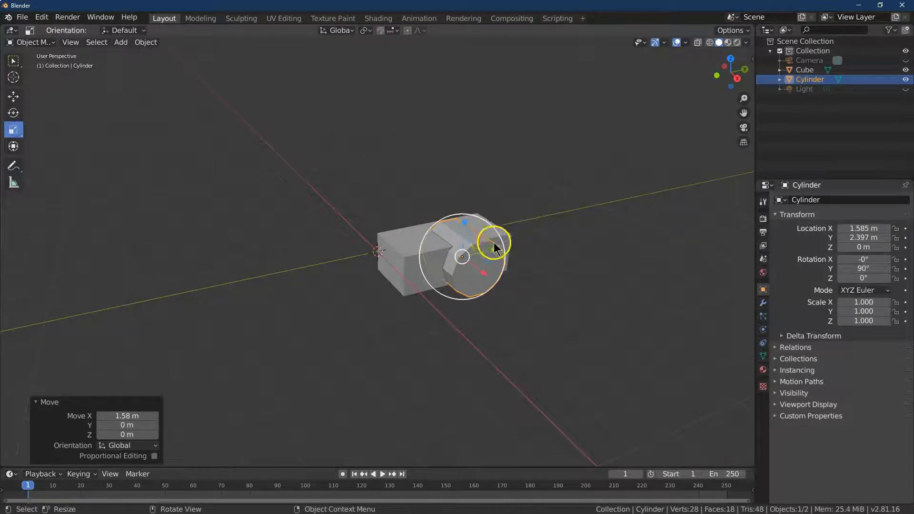
drag(498, 233, 483, 243)
Set the cylinder's scale to 0.85 along X, 0.85 along Y and 0.45 along Z
double_click(862, 303)
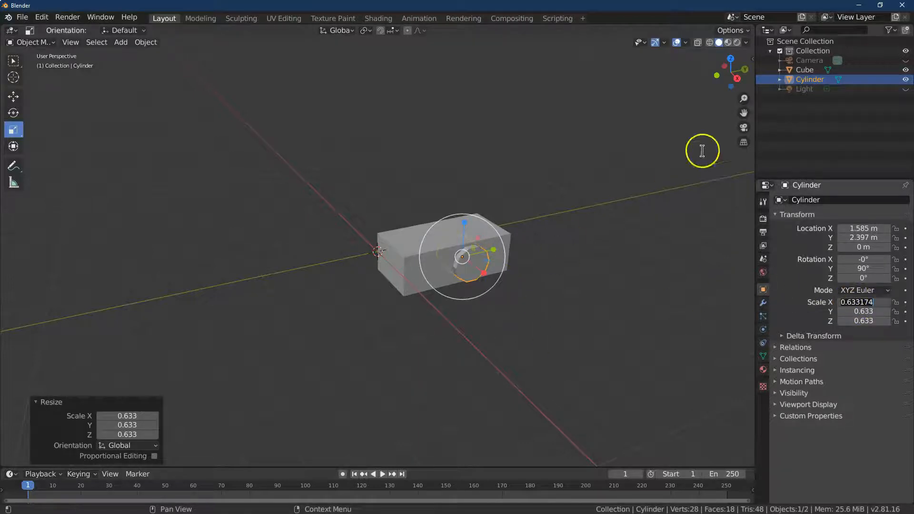
click(740, 100)
drag(744, 97, 626, 110)
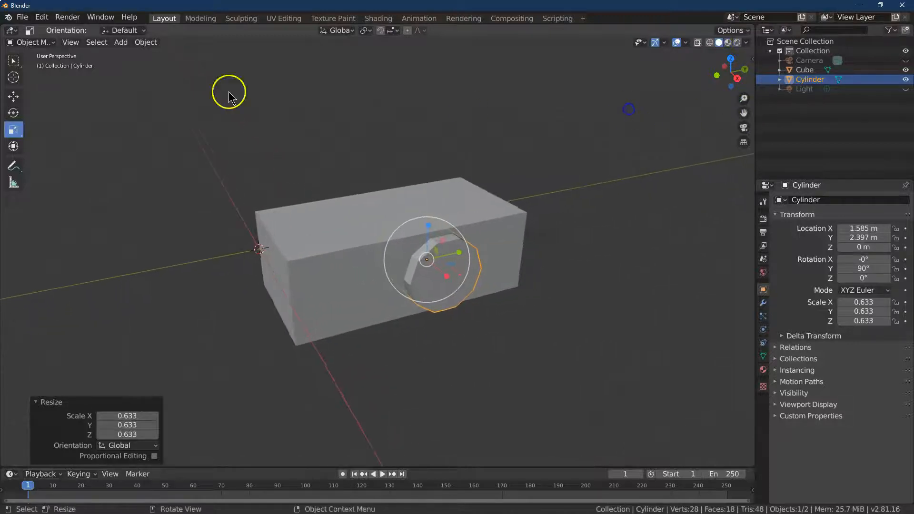
click(16, 60)
click(864, 304)
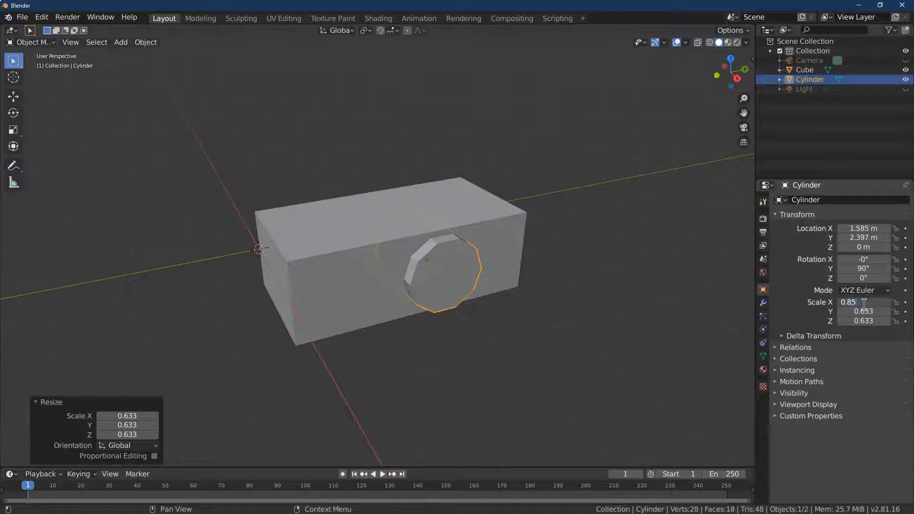
text(0.85)
key(Return)
click(867, 310)
text(0.85)
key(Return)
click(849, 321)
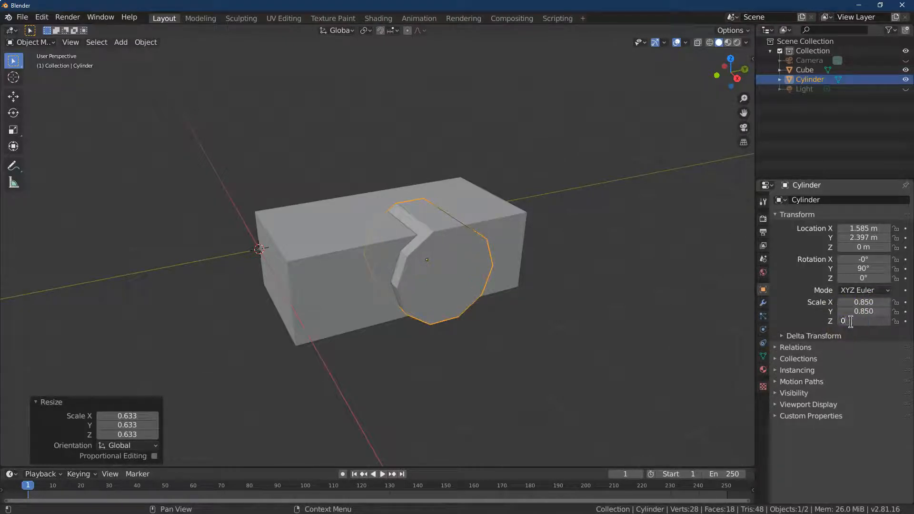
key(Return)
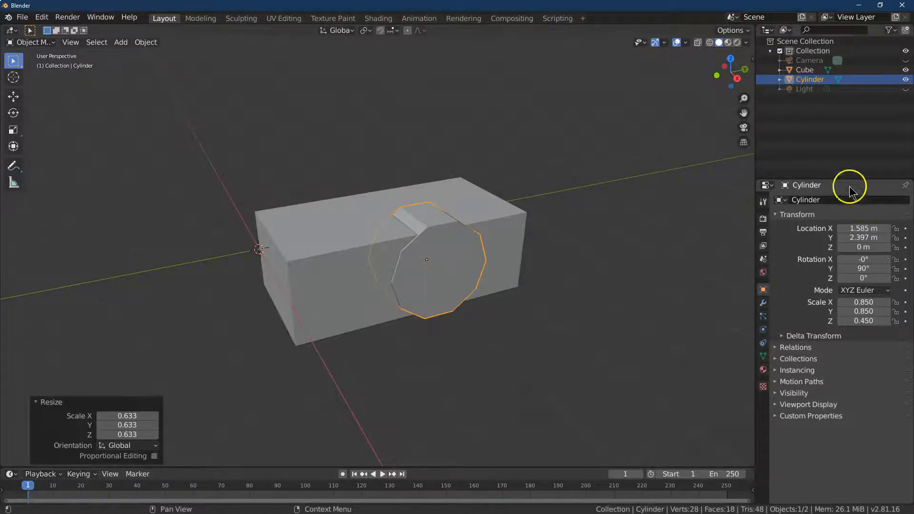
Set the cylinder's location to 2 m along Y and 1.6 m along X, centring it on the box's long side
click(737, 78)
click(838, 237)
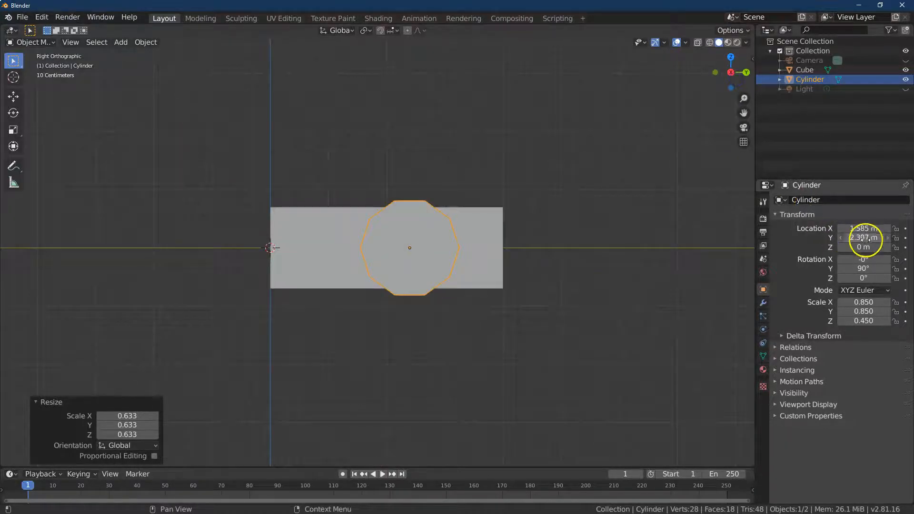
text(2)
key(Return)
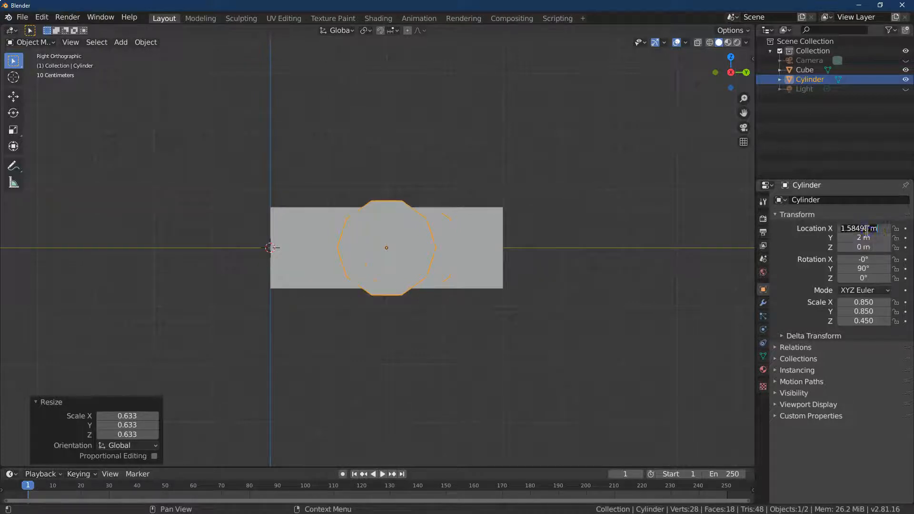
click(866, 231)
text(1.6)
key(Return)
Lower the cylinder to a Z location of -0.45 m and check its placement against the box from the side
drag(746, 74, 83, 113)
click(866, 246)
text(-0.45)
key(Return)
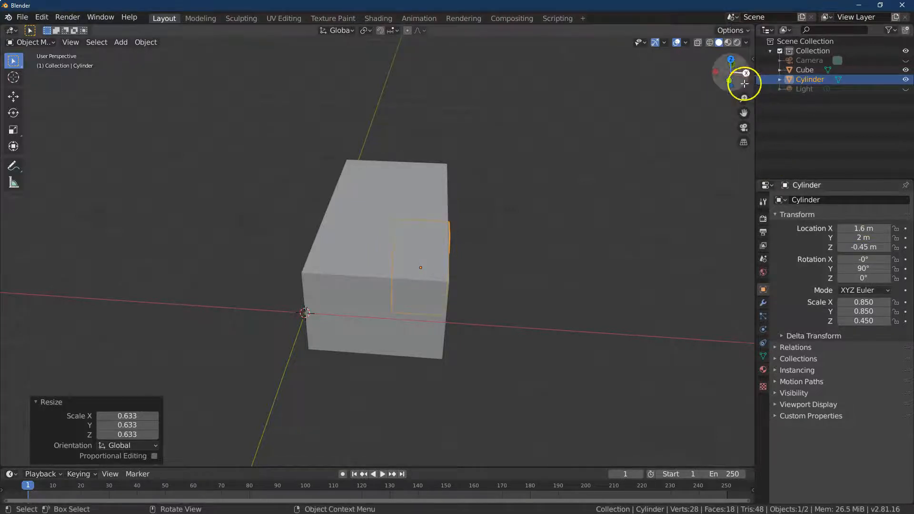
drag(746, 73, 655, 47)
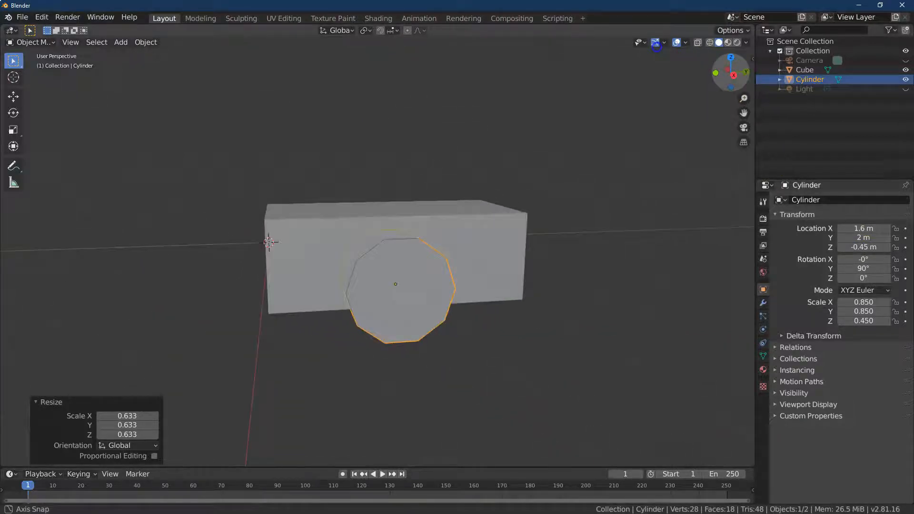
drag(656, 47, 480, 292)
click(730, 74)
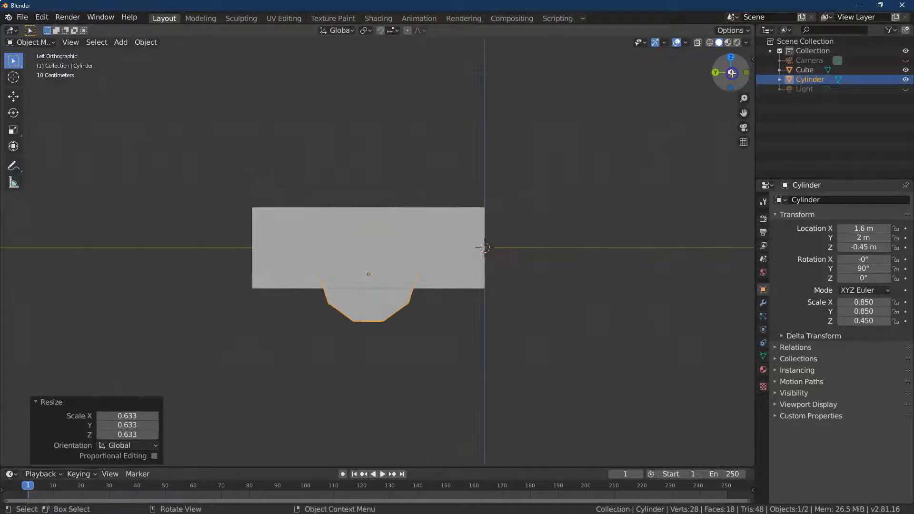
click(731, 73)
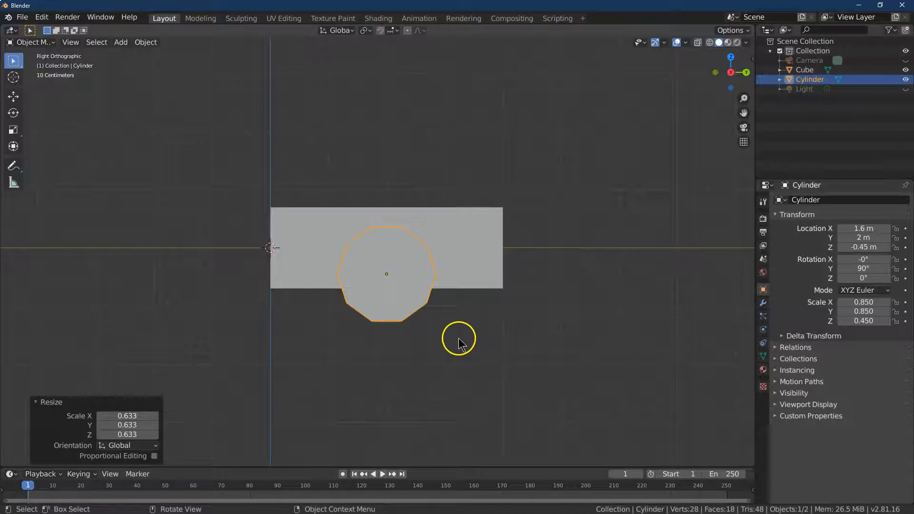
drag(730, 73, 676, 123)
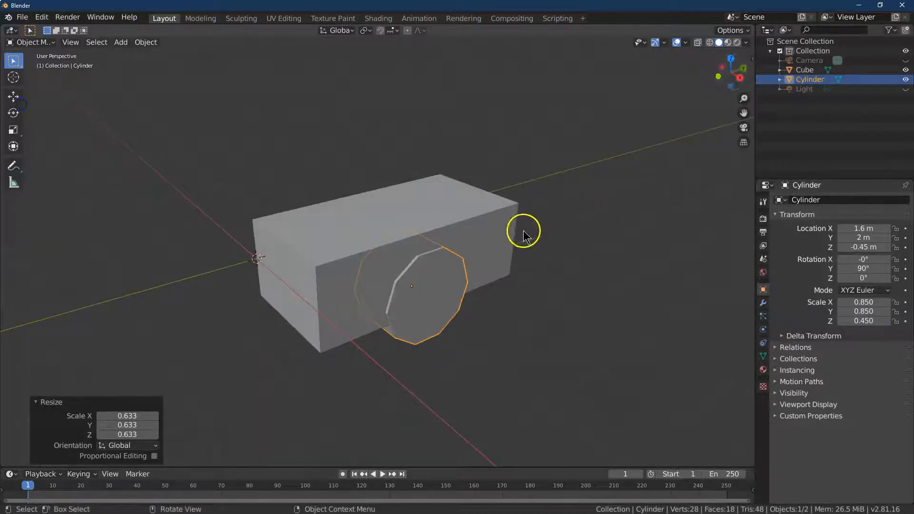
Change the surface shader of the box's material to Glossy BSDF
click(469, 238)
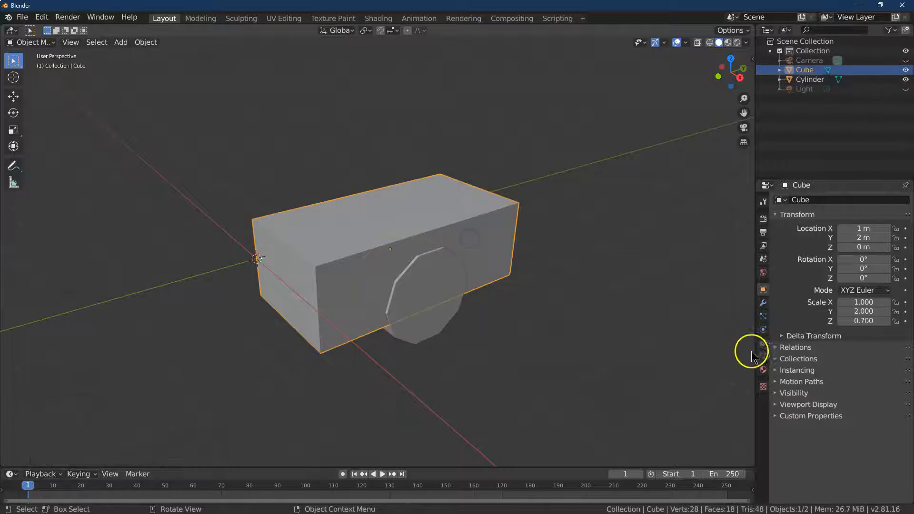
click(763, 369)
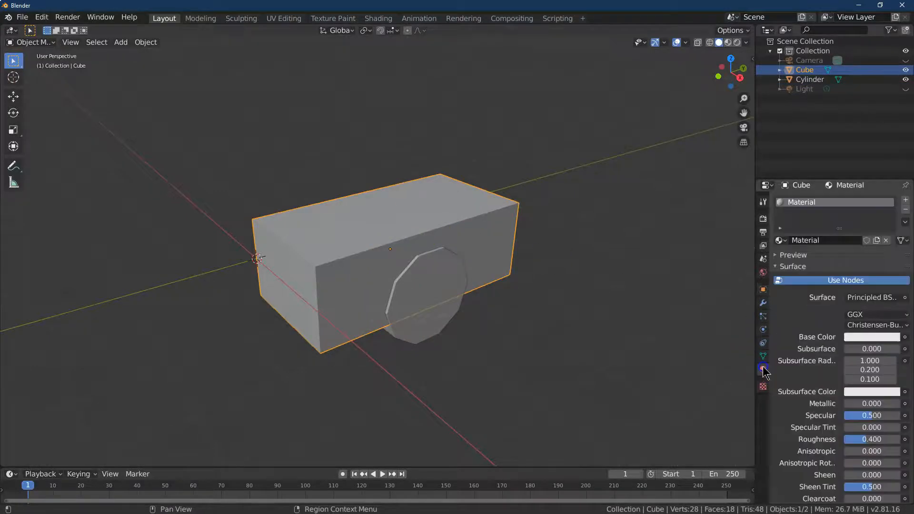
click(867, 299)
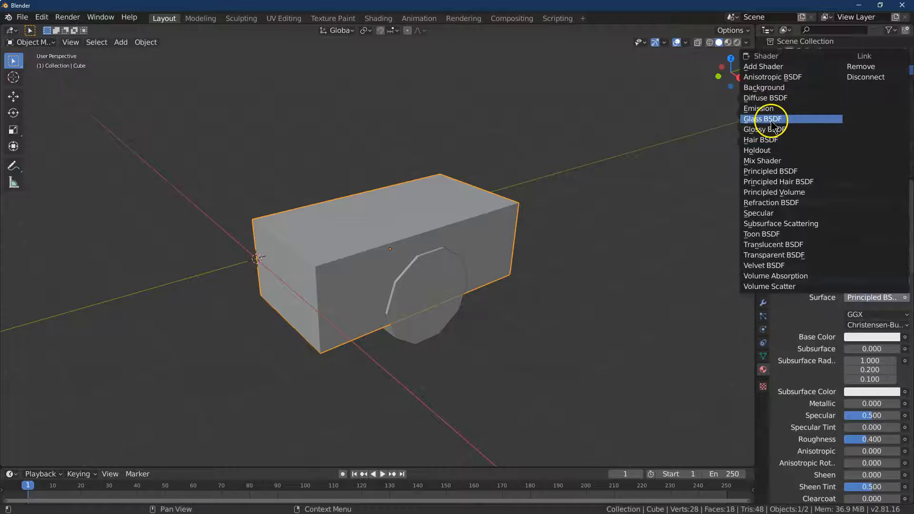
click(767, 129)
Set the box material's colour to hex 214fc6 and its roughness to 0.6
click(874, 326)
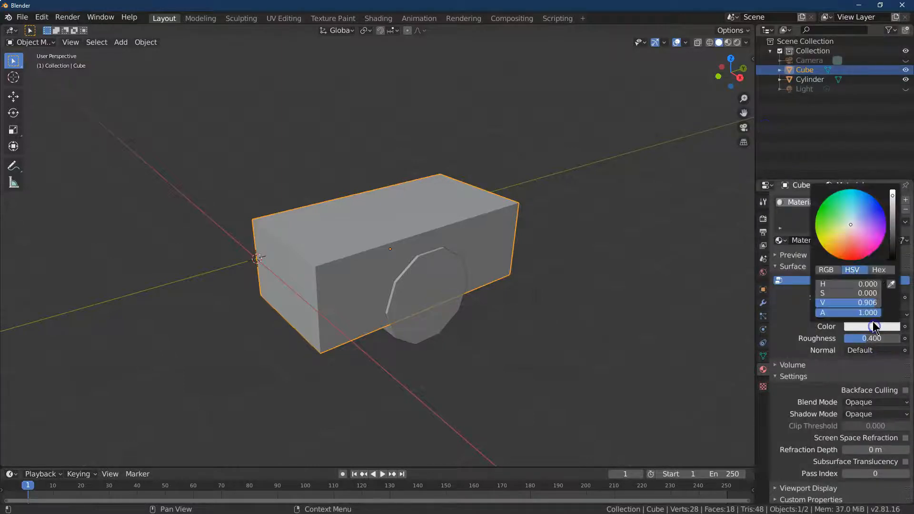
click(879, 270)
click(870, 283)
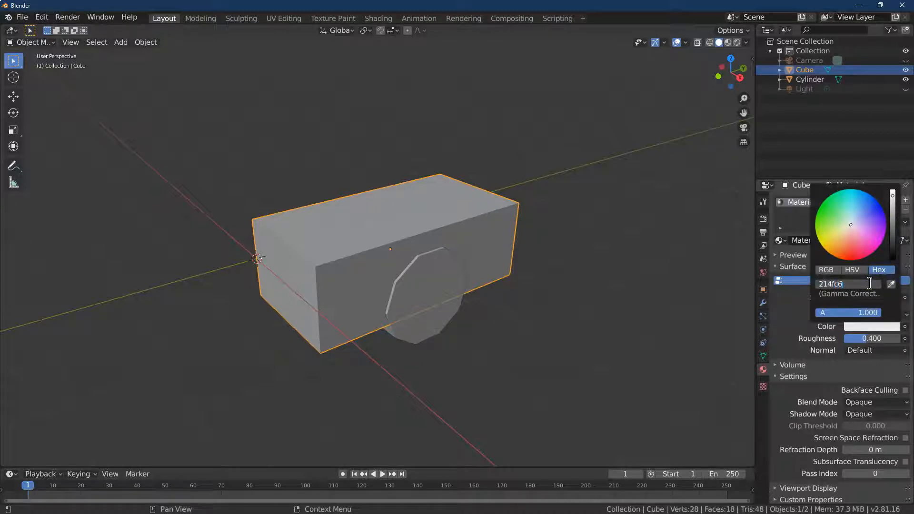
key(Return)
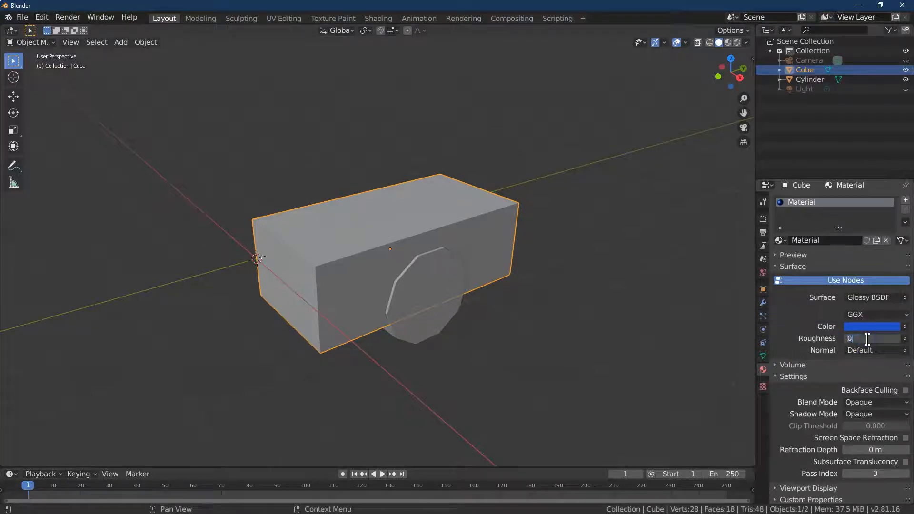
key(Return)
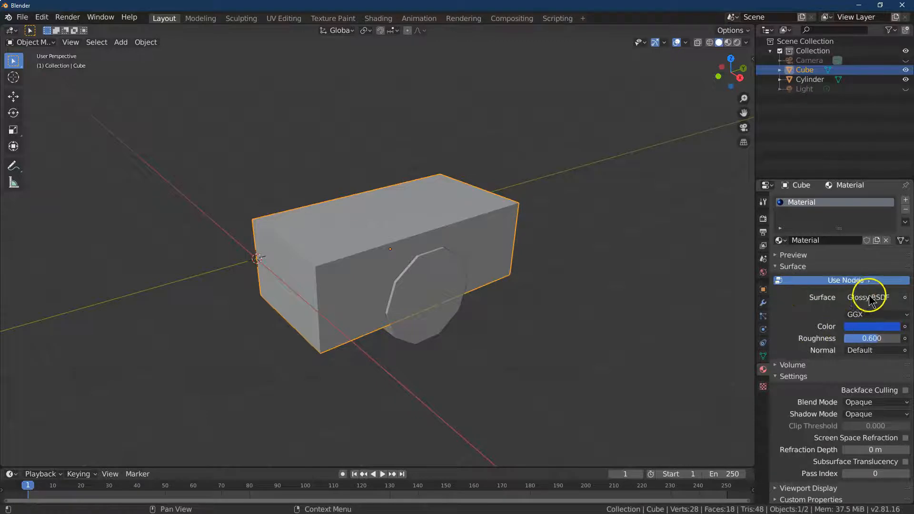
Rename the box's material to "main" and display the viewport in material preview shading
click(810, 241)
text(ma)
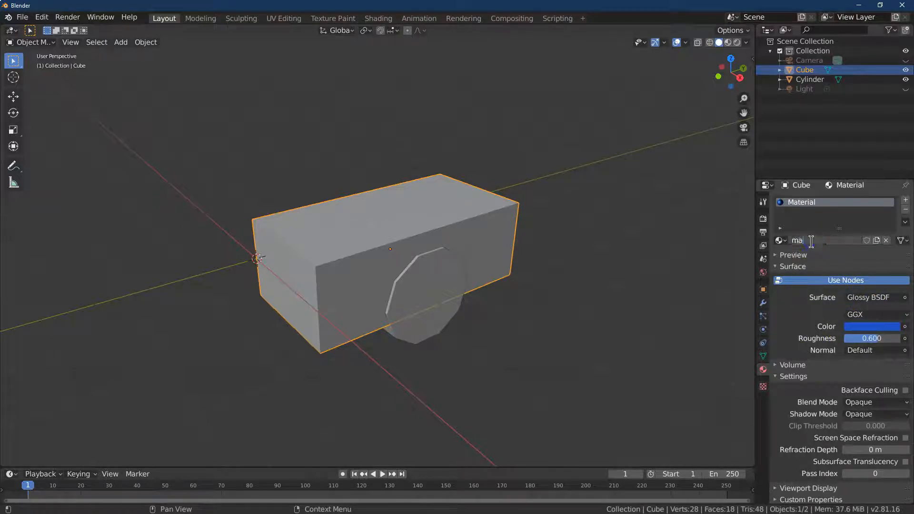
text(in)
key(Return)
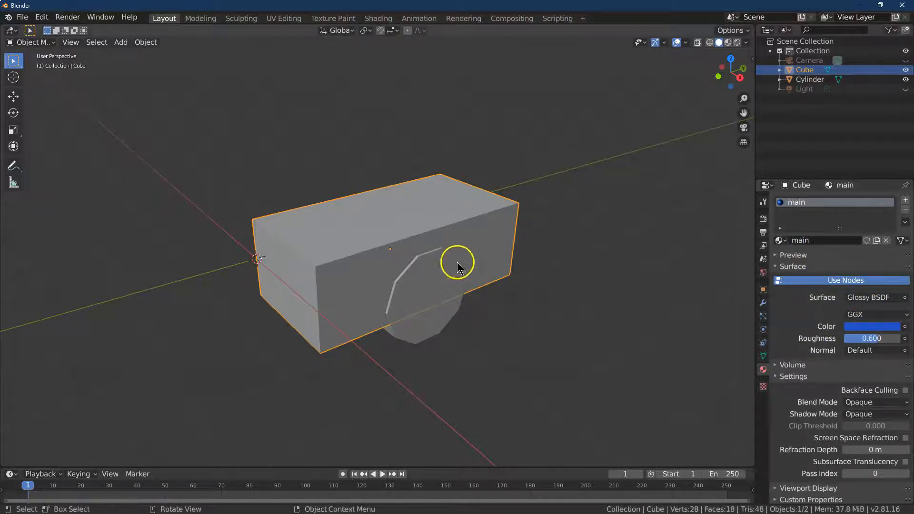
click(727, 42)
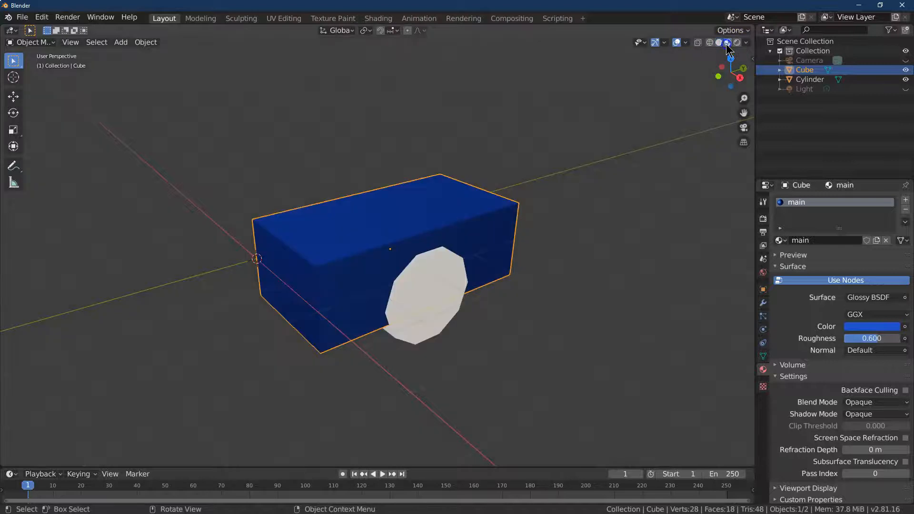
Assign the existing "main" material to the cylinder
click(407, 312)
click(780, 240)
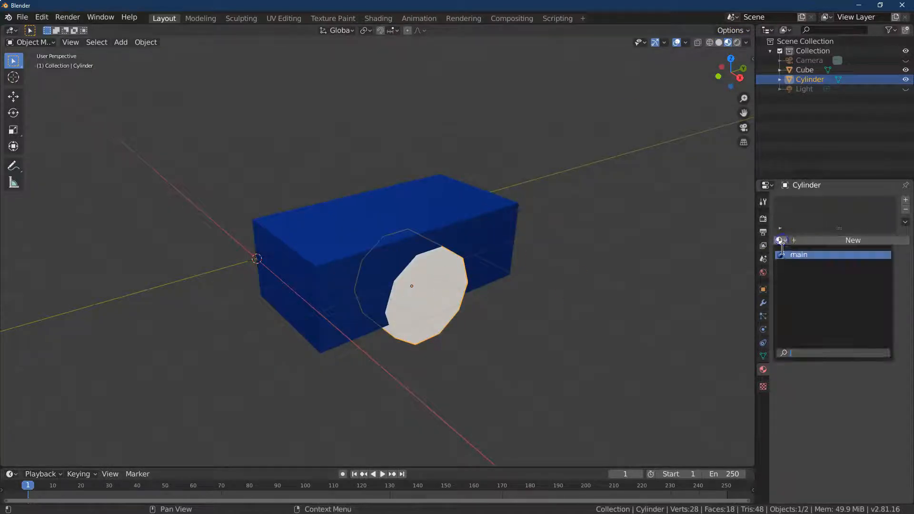
click(782, 256)
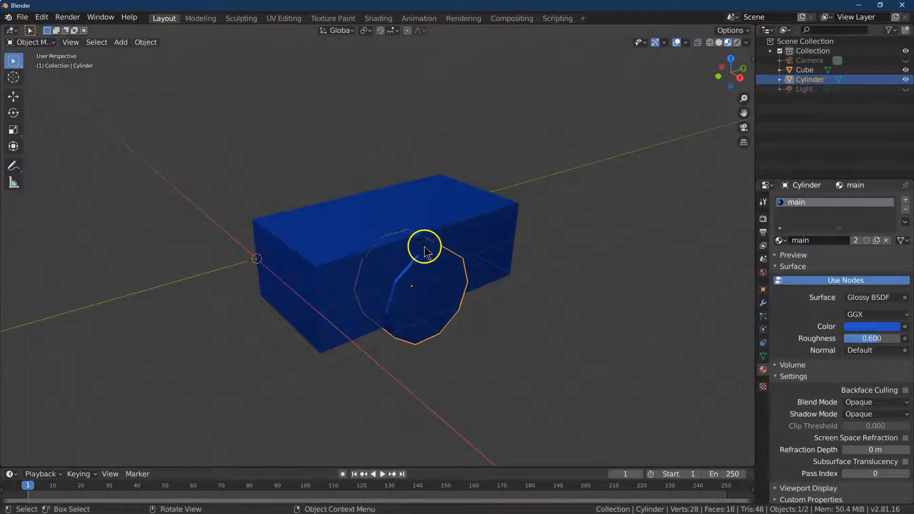
Add a Boolean modifier to the box with the Difference operation and the cylinder as its object, and apply it
click(464, 225)
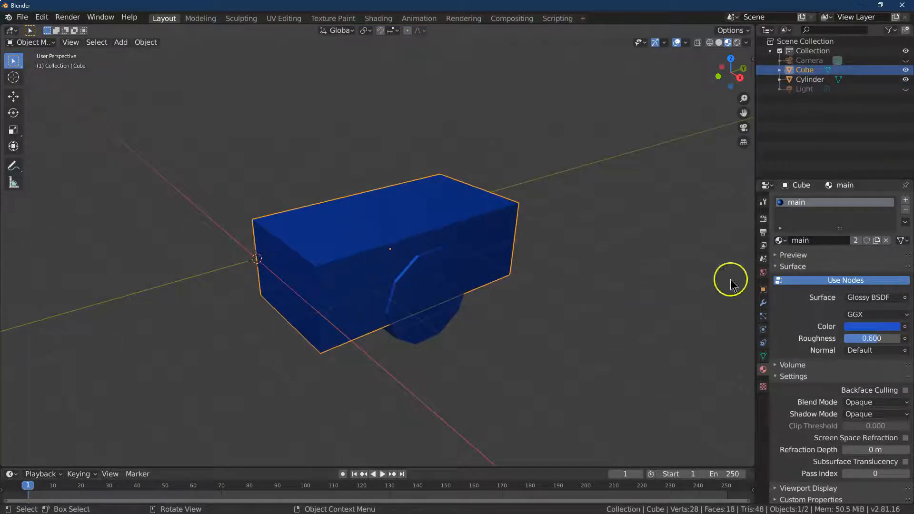
click(763, 304)
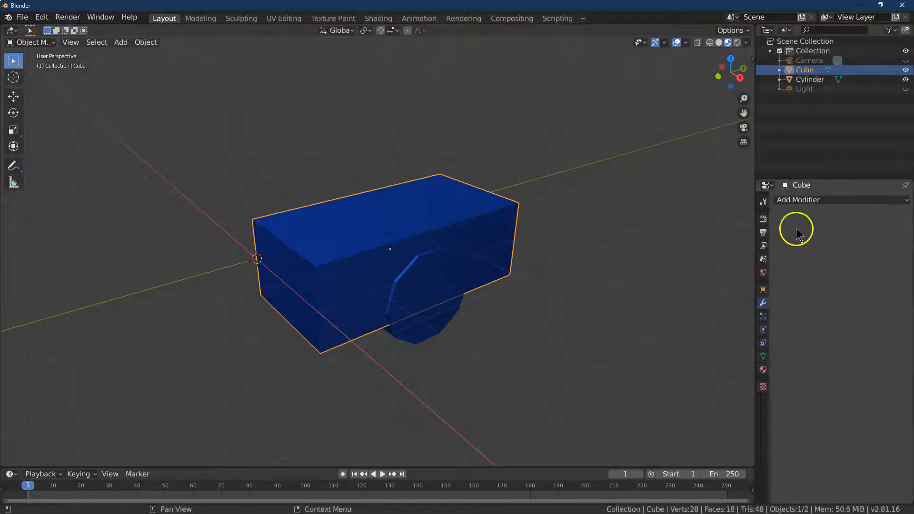
click(799, 201)
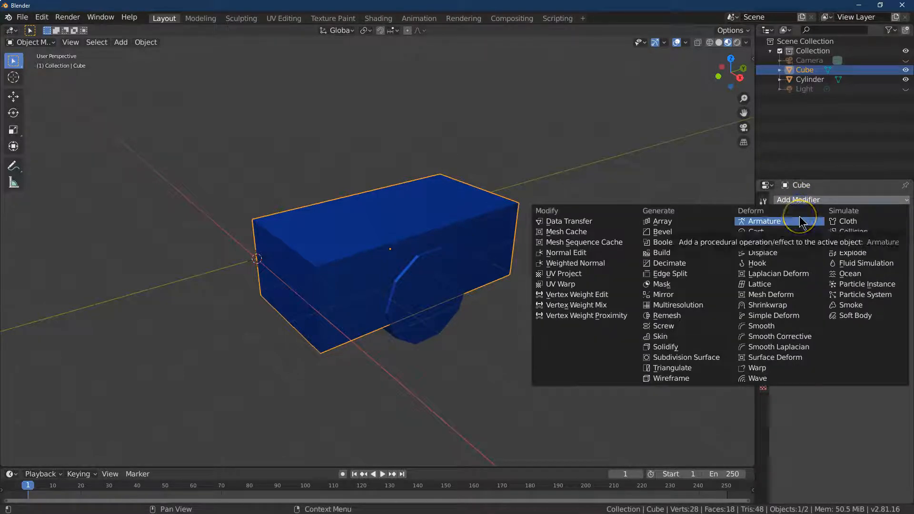
click(678, 245)
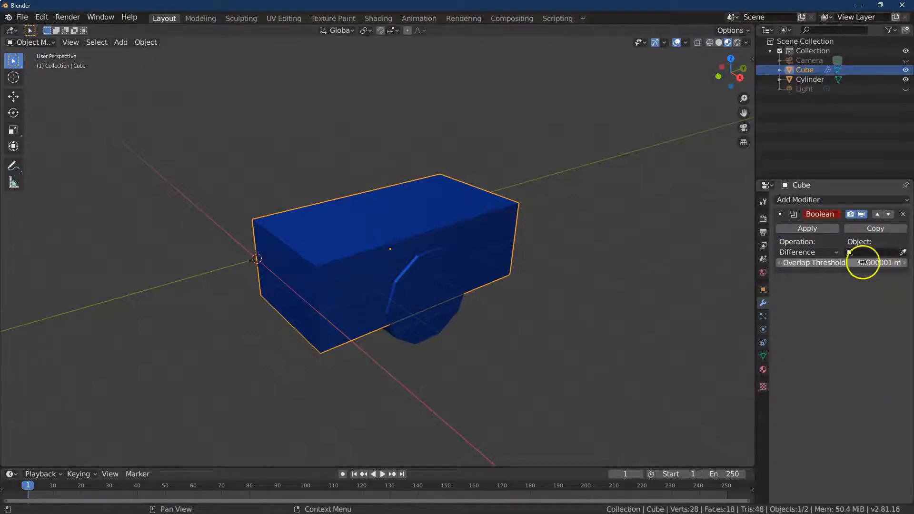
click(903, 252)
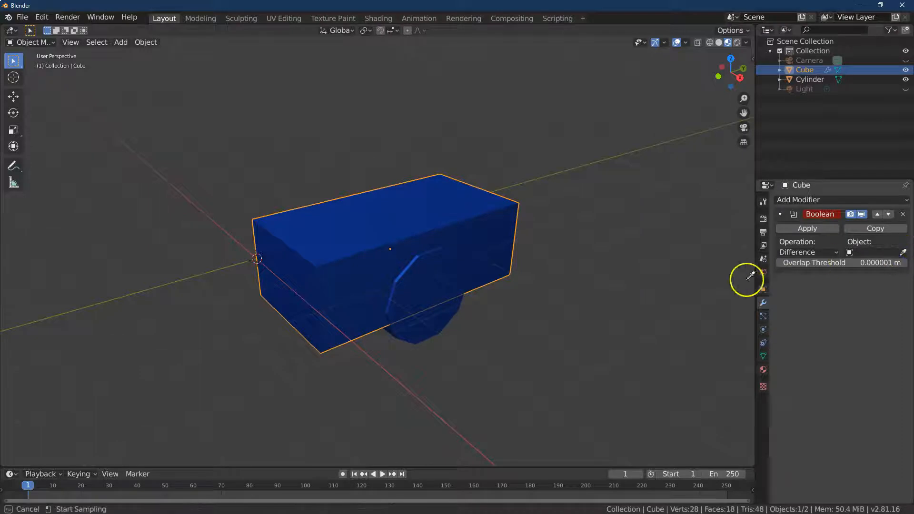
click(446, 314)
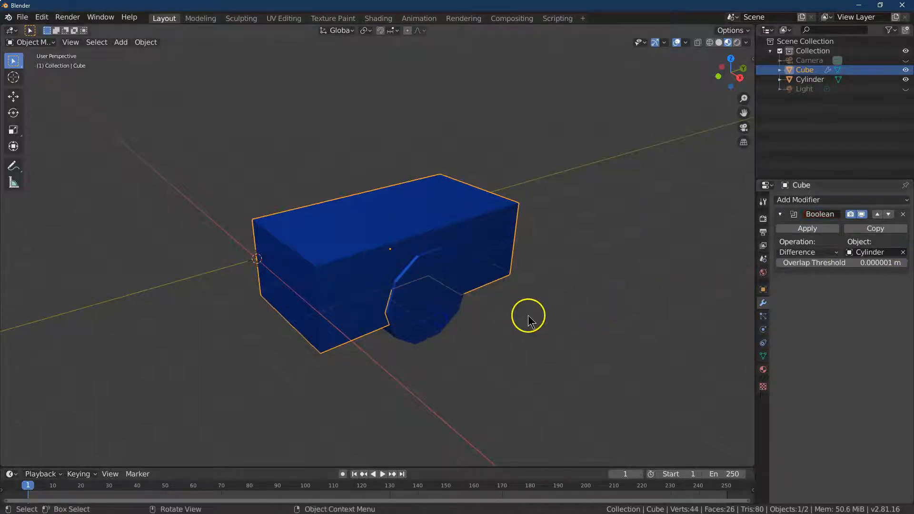
click(808, 229)
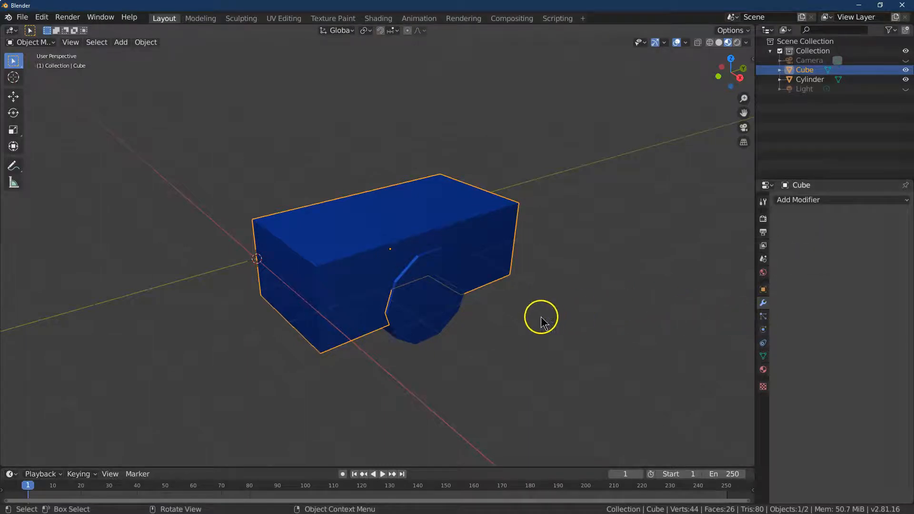
Move the cylinder about 1.09 m along X to check the cut-out in the box, and undo the move
click(442, 310)
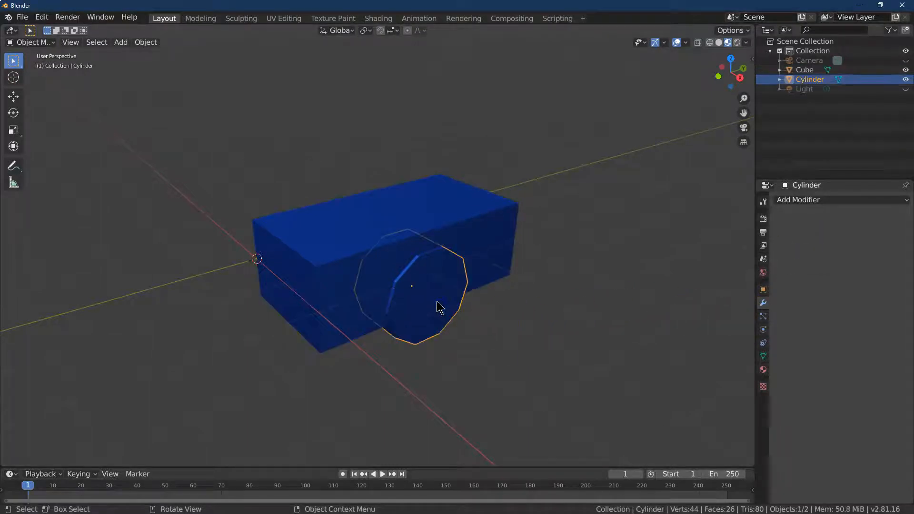
click(13, 97)
drag(453, 321, 476, 331)
click(41, 17)
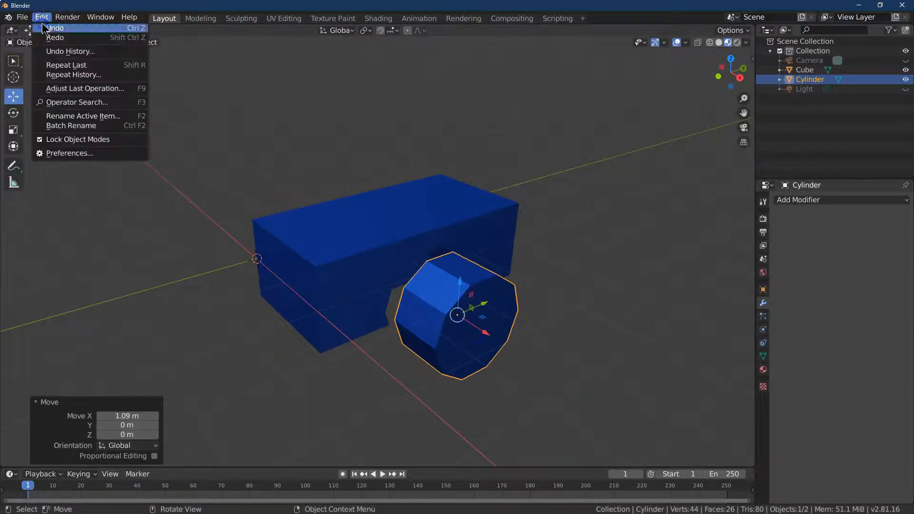
click(28, 27)
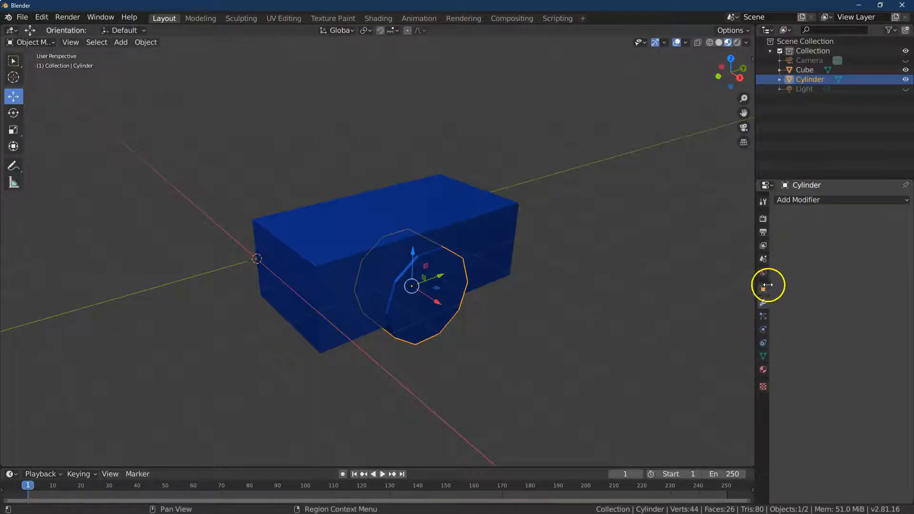
Add a second material slot to the cylinder and create a new material named "tire" in it
click(762, 370)
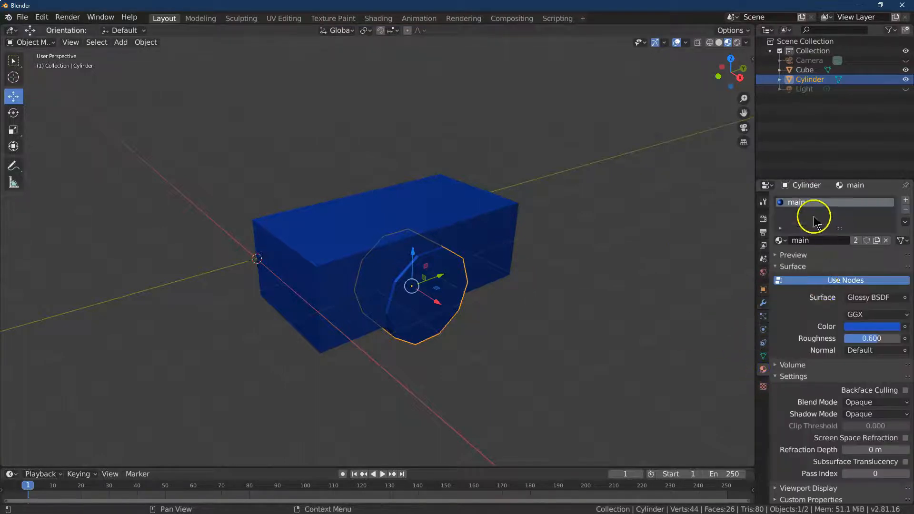
click(907, 204)
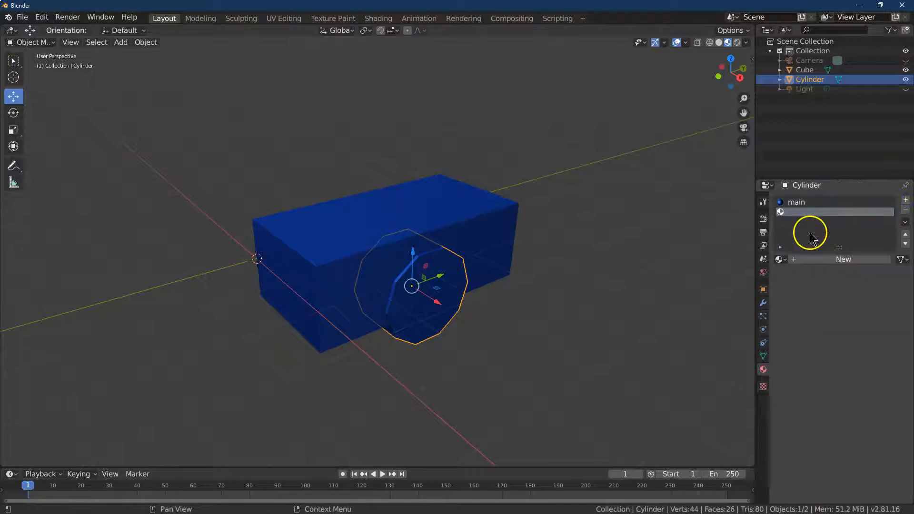
click(818, 259)
text(tir)
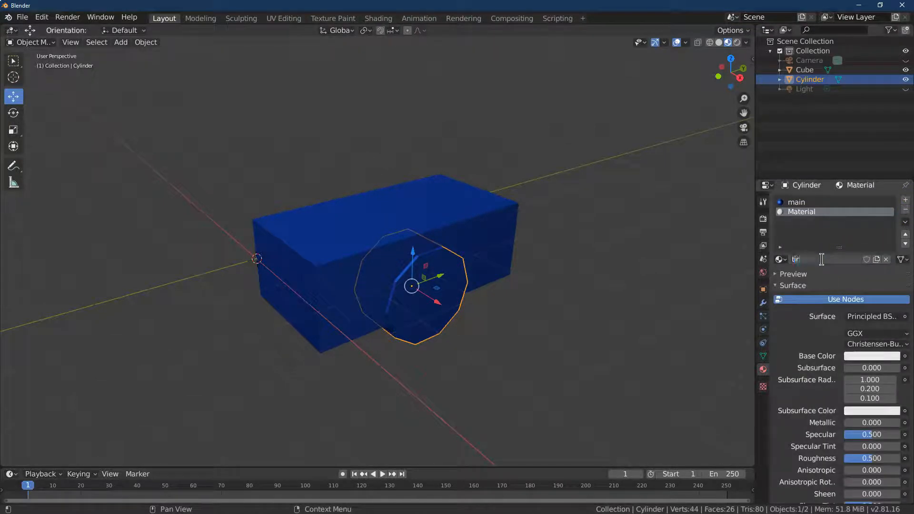
text(e)
key(Return)
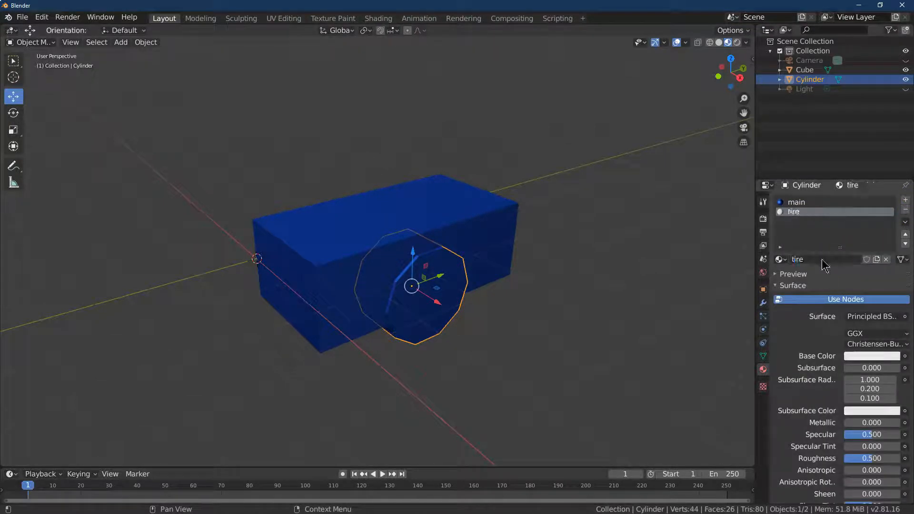
Set the tire material's base colour to hex 262626, its specular to 0.2 and its roughness to 0.4
click(872, 364)
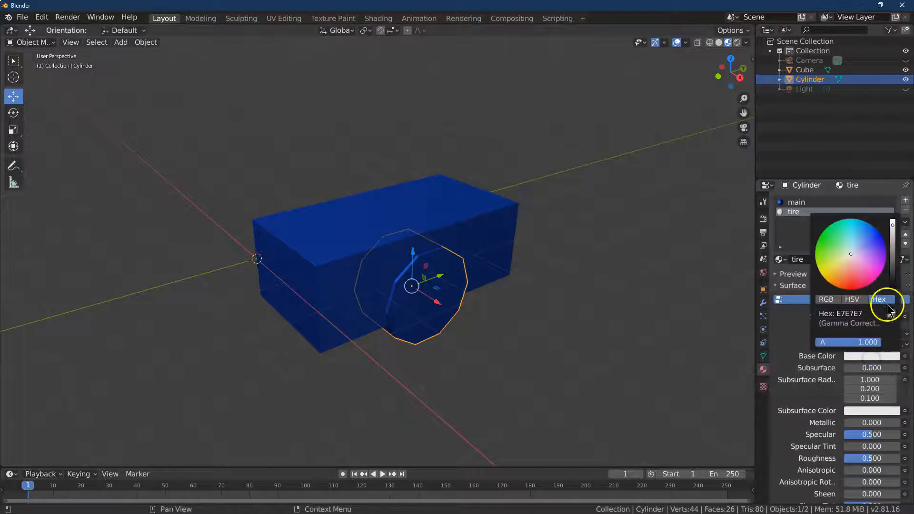
click(892, 274)
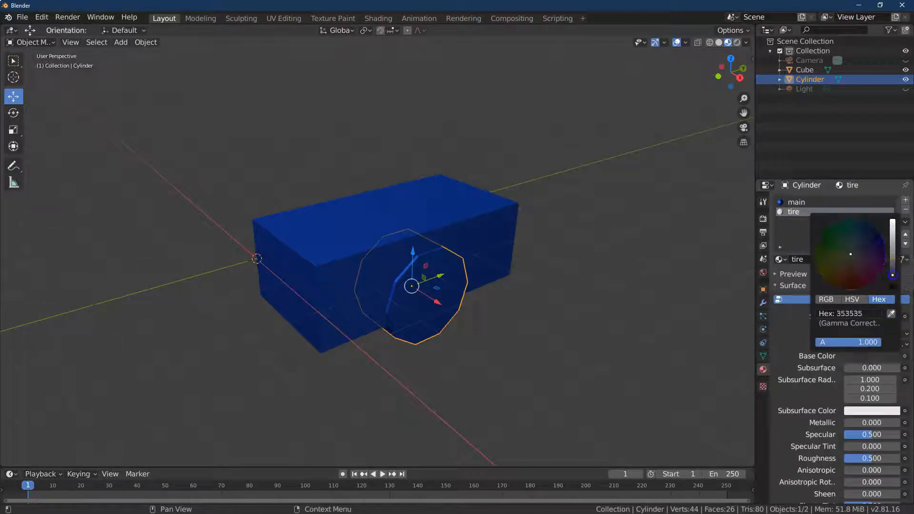
click(852, 314)
text(262626)
key(Return)
click(892, 278)
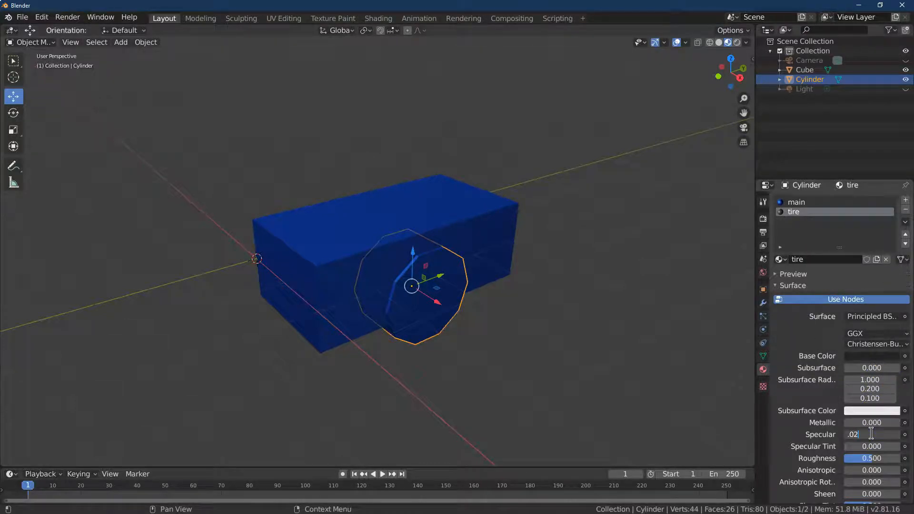
key(Return)
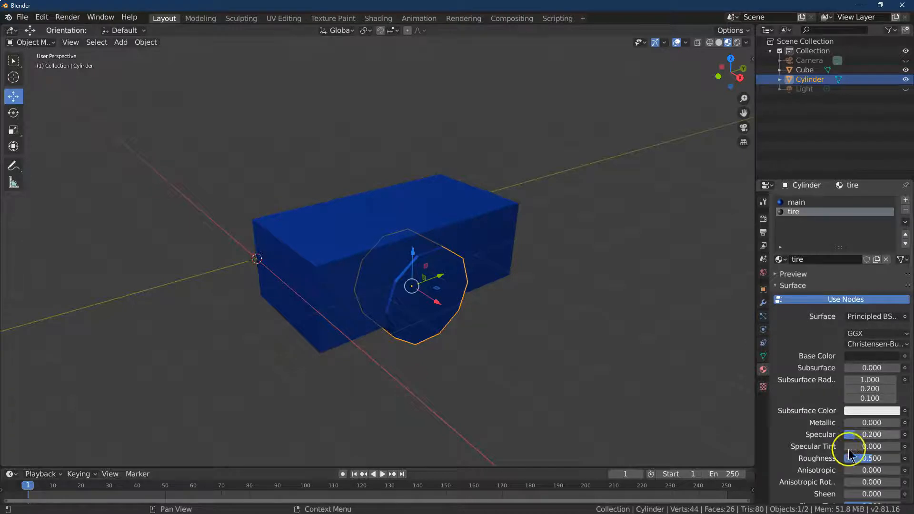
click(868, 457)
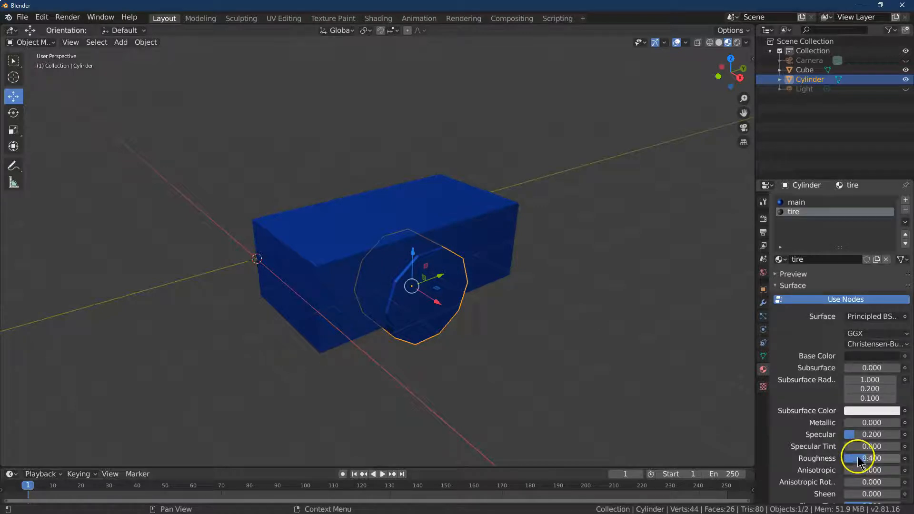
Assign the tire material to all faces of the cylinder in Edit Mode and remove its "main" slot back in Object Mode
click(794, 213)
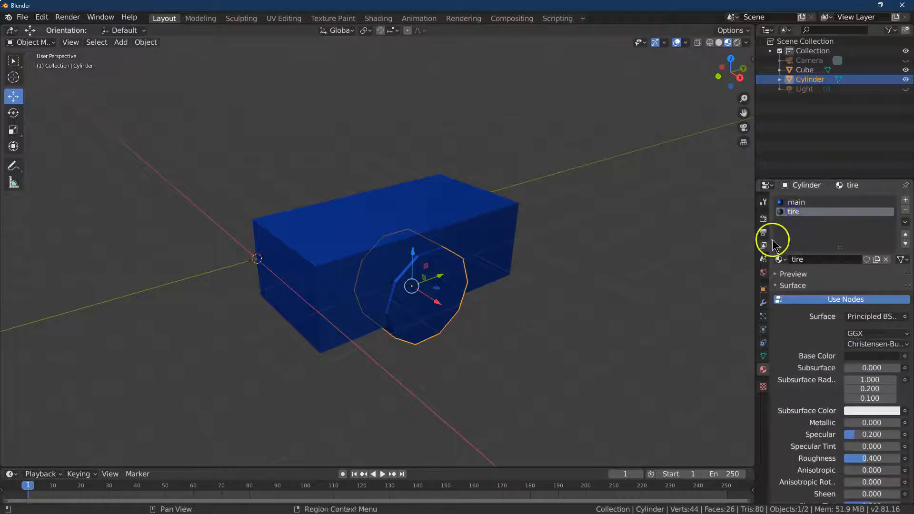
click(30, 46)
click(26, 54)
click(126, 42)
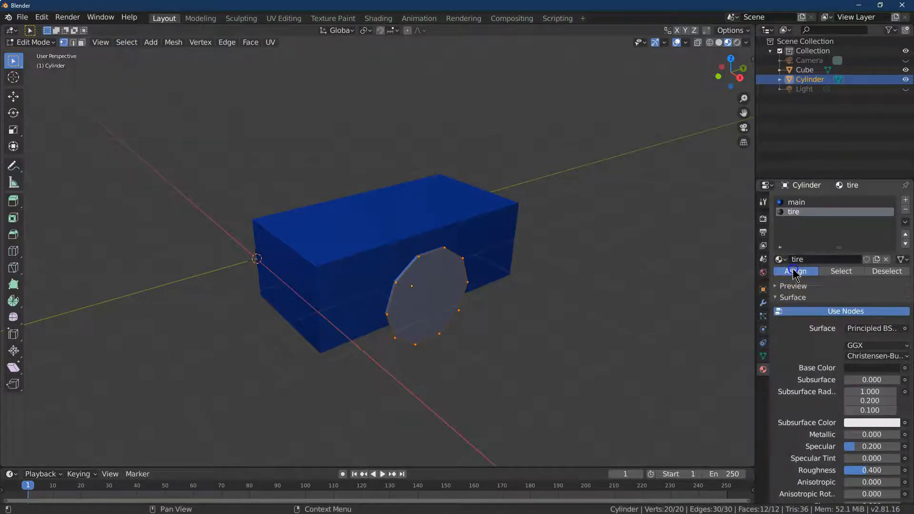
click(794, 270)
click(30, 43)
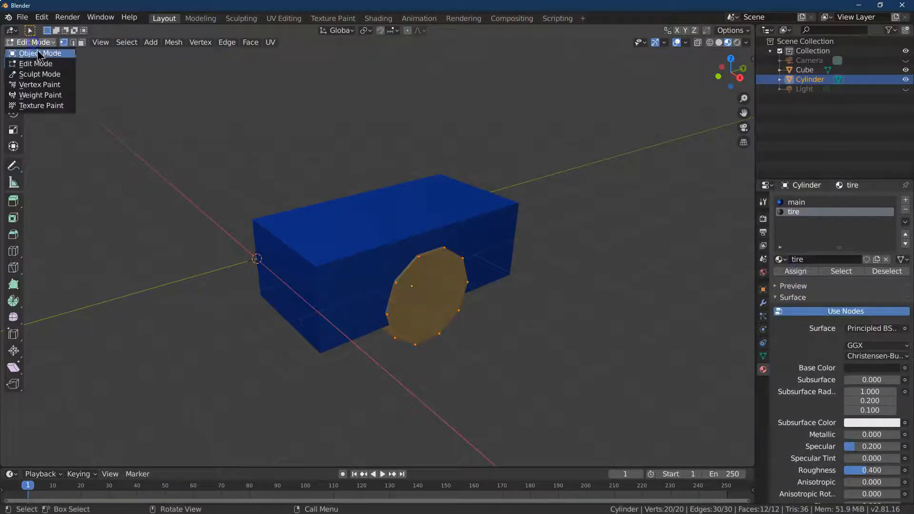
click(39, 54)
click(827, 202)
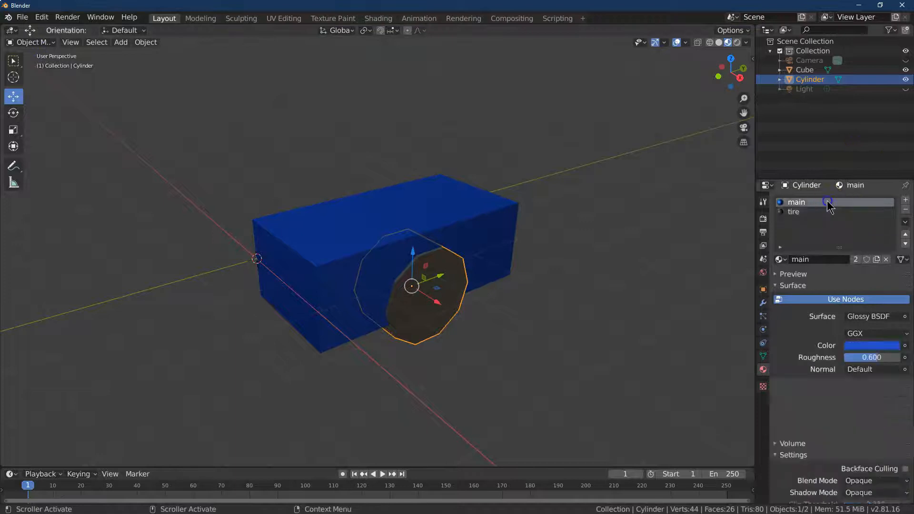
click(905, 209)
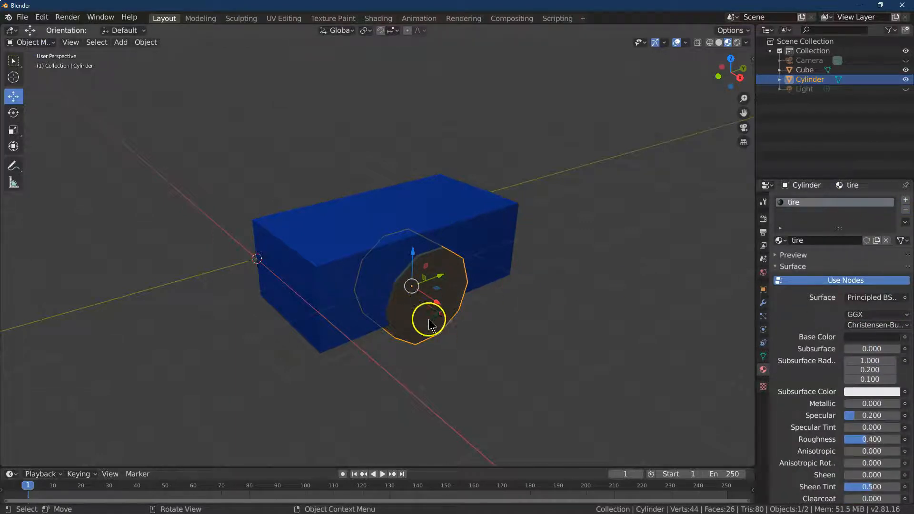
Scale the cylinder to 0.77 in X and Y and 0.37 in Z
click(763, 290)
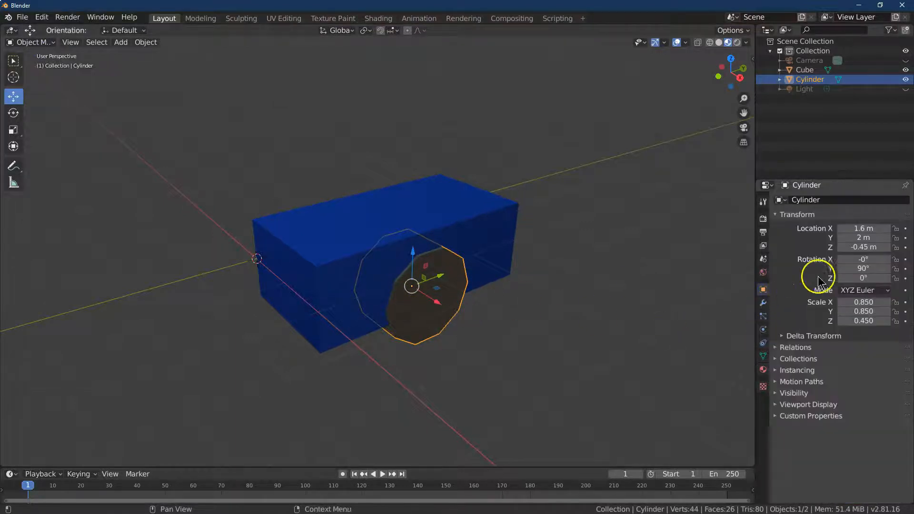
click(855, 302)
key(Tab)
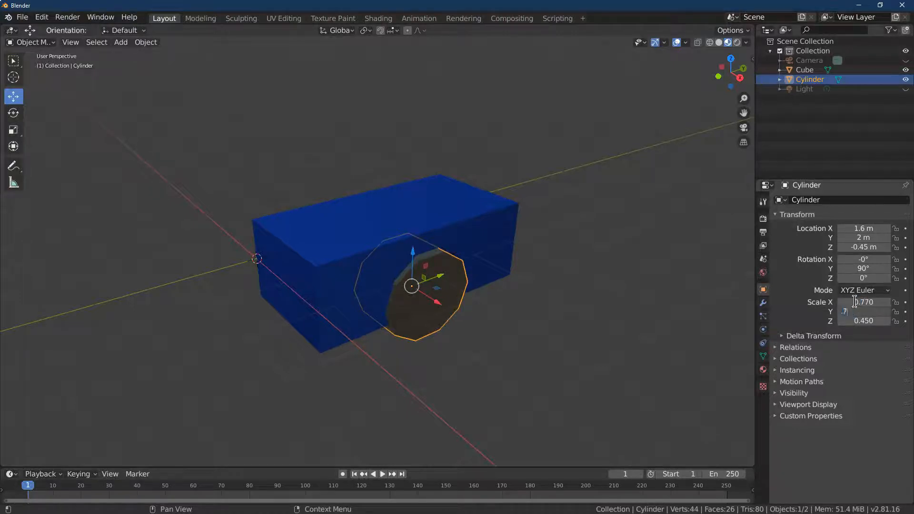
key(Tab)
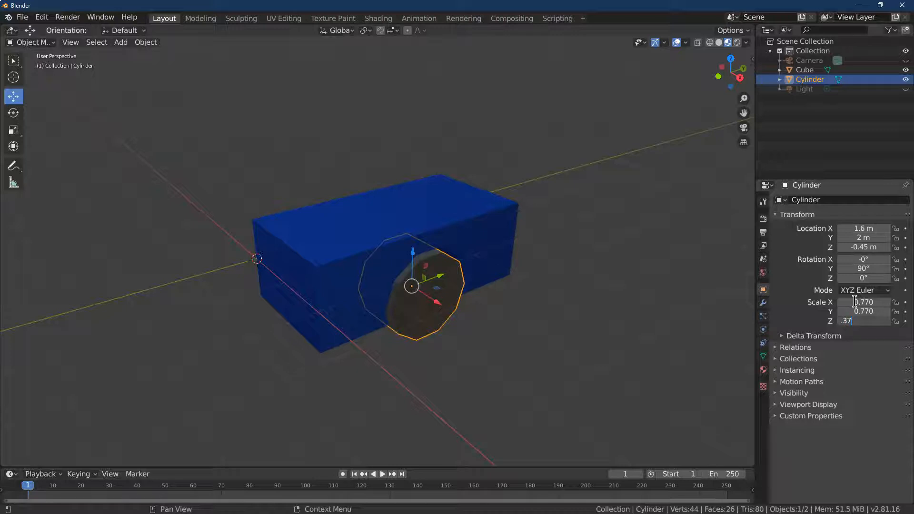
text(.37)
key(Return)
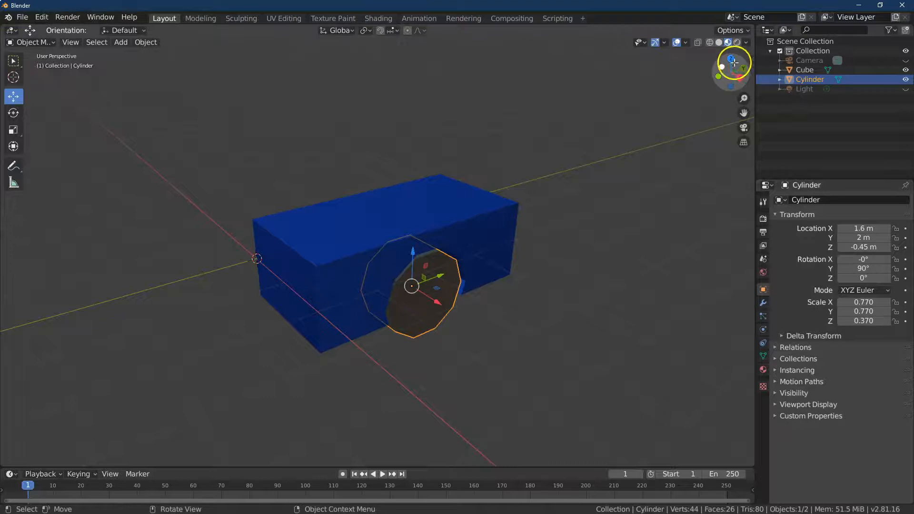
Shift the cylinder outward past the box's side by setting its X location to 1.66 m
drag(728, 67, 732, 56)
click(732, 57)
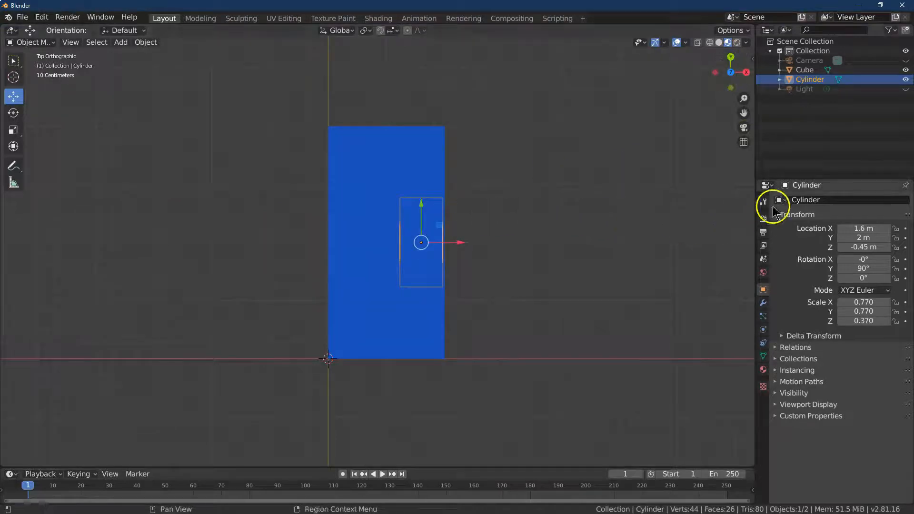
drag(461, 244, 465, 242)
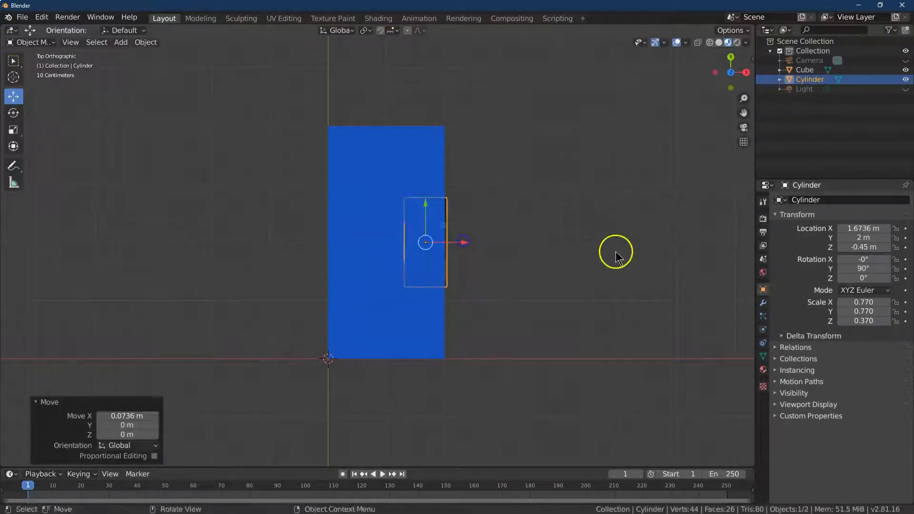
click(864, 227)
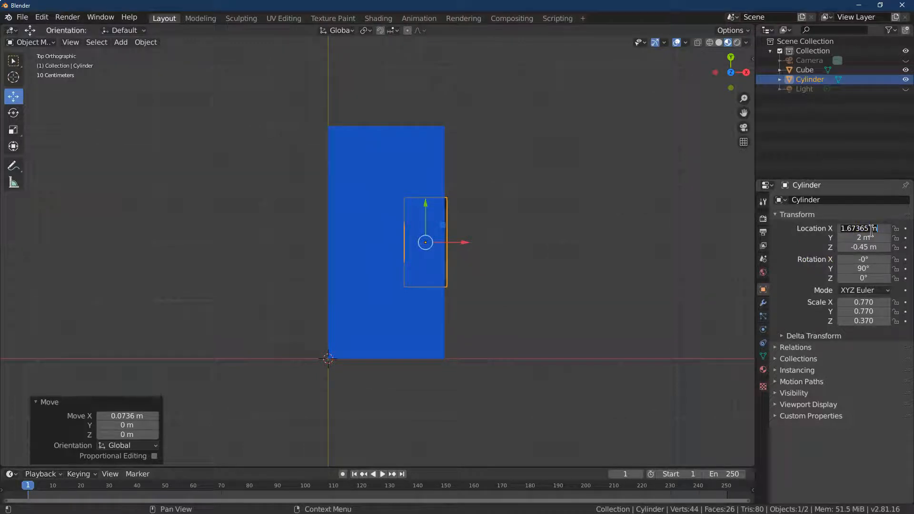
key(Tab)
key(Return)
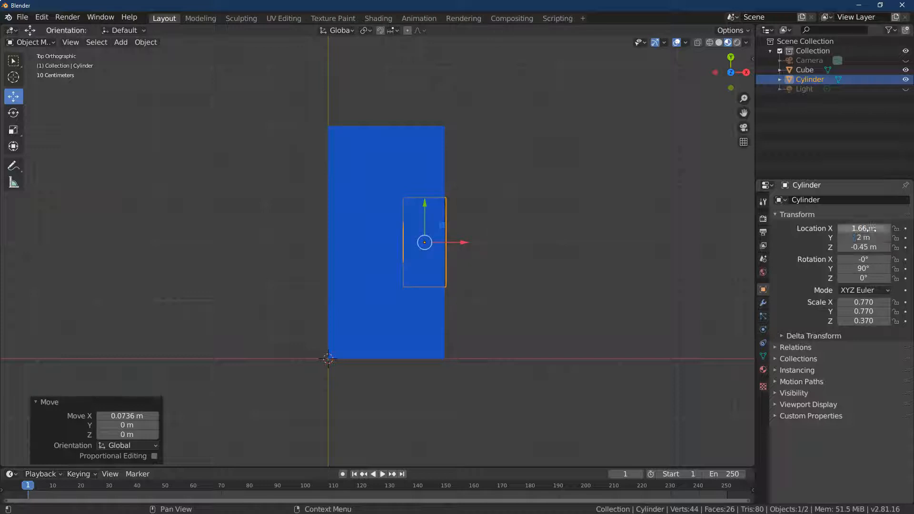
drag(743, 73, 509, 403)
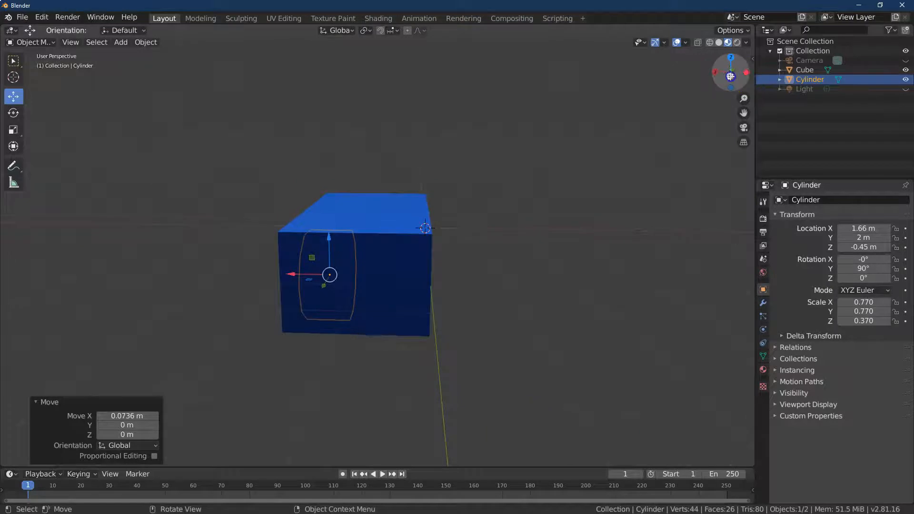
Put the cylinder in Edit Mode with face selection and select only its outer end face
click(730, 77)
drag(731, 73, 126, 81)
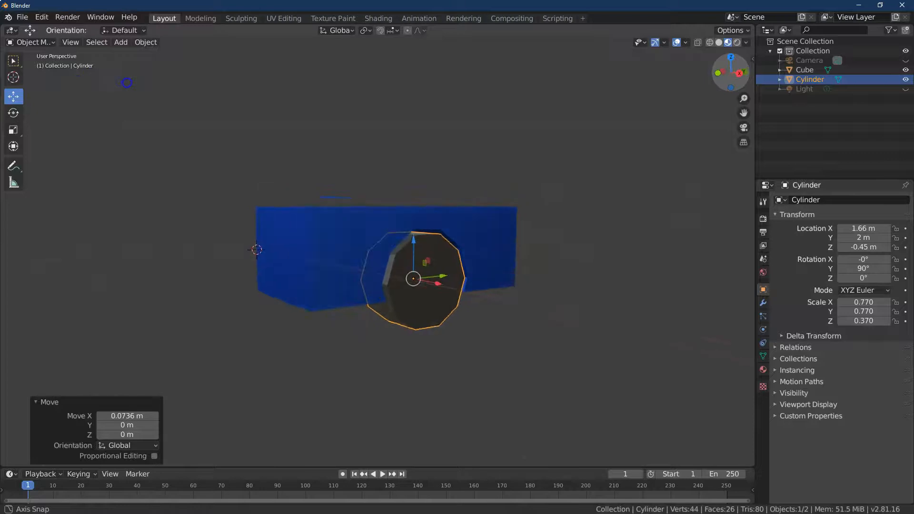
click(33, 42)
click(36, 64)
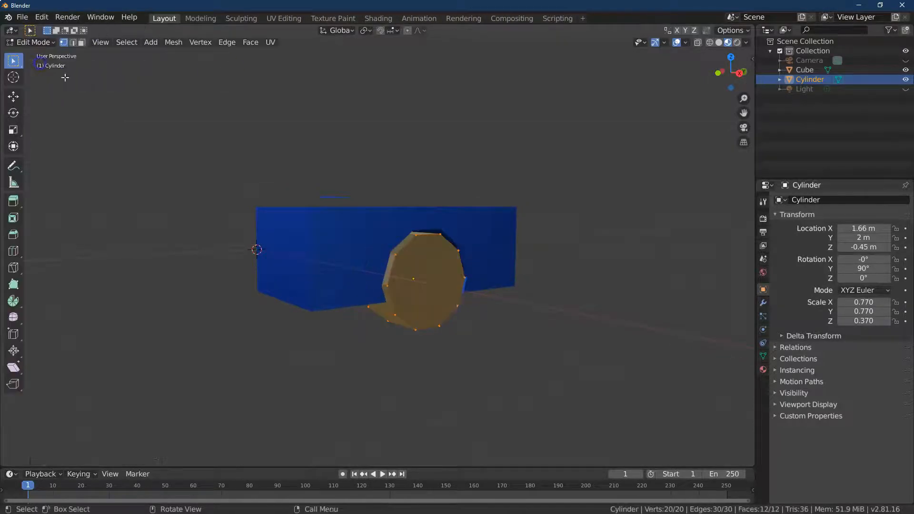
click(82, 42)
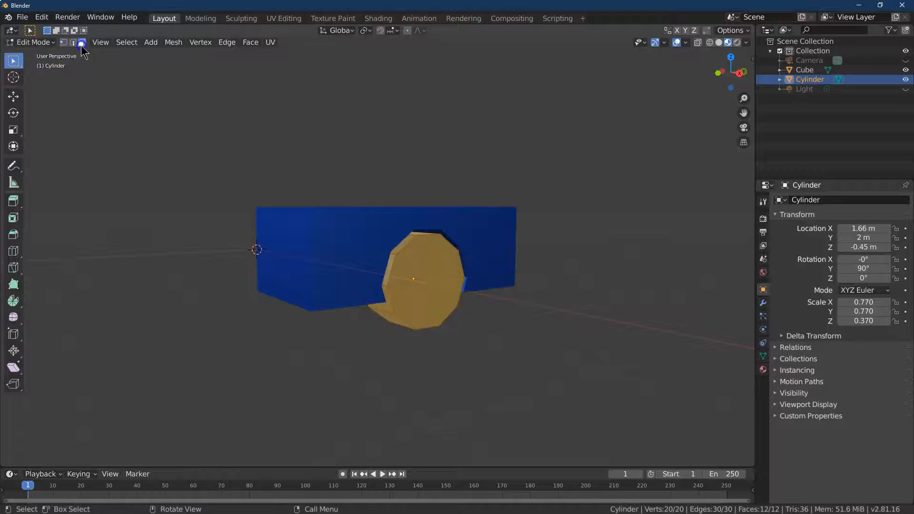
click(452, 288)
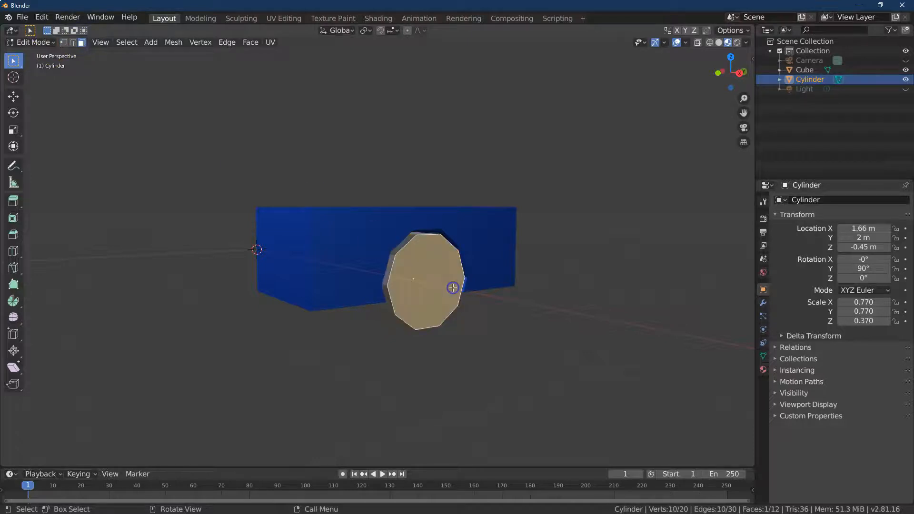
Inset the tire's outer end face with a thickness of 0.25 m
click(738, 72)
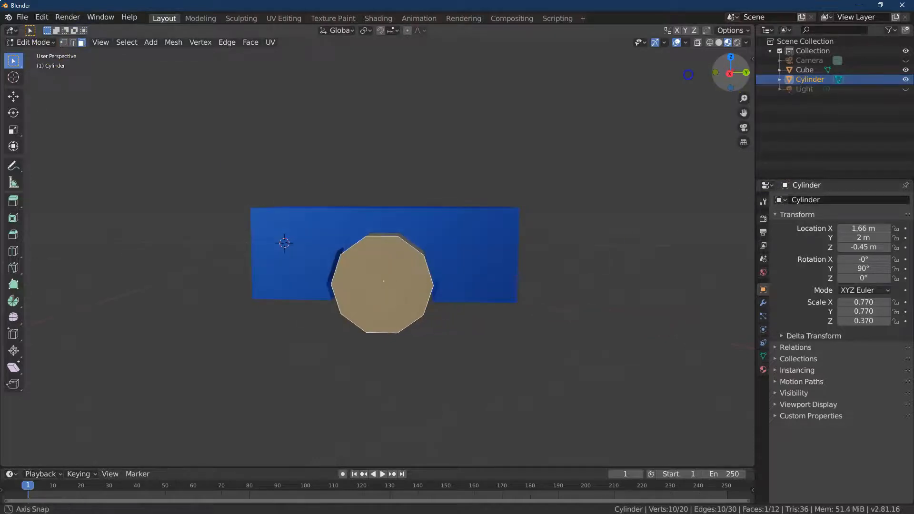
click(252, 42)
click(273, 86)
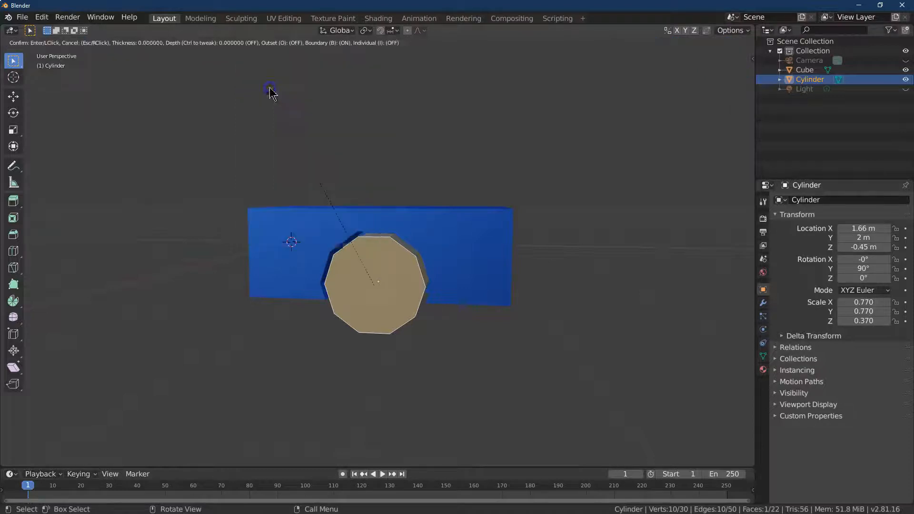
click(275, 93)
click(133, 404)
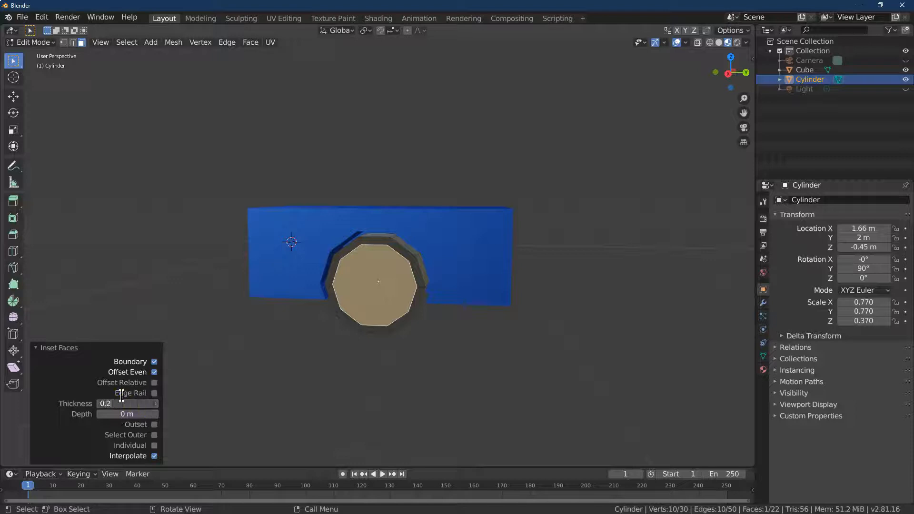
text(0.2)
key(Return)
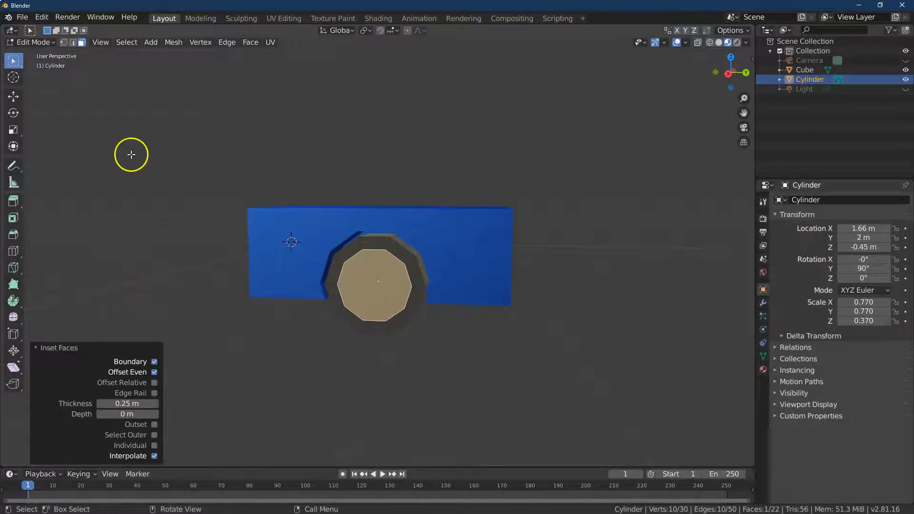
Extrude the inset face inward along its normal by -0.1 m to recess the hub area
click(13, 201)
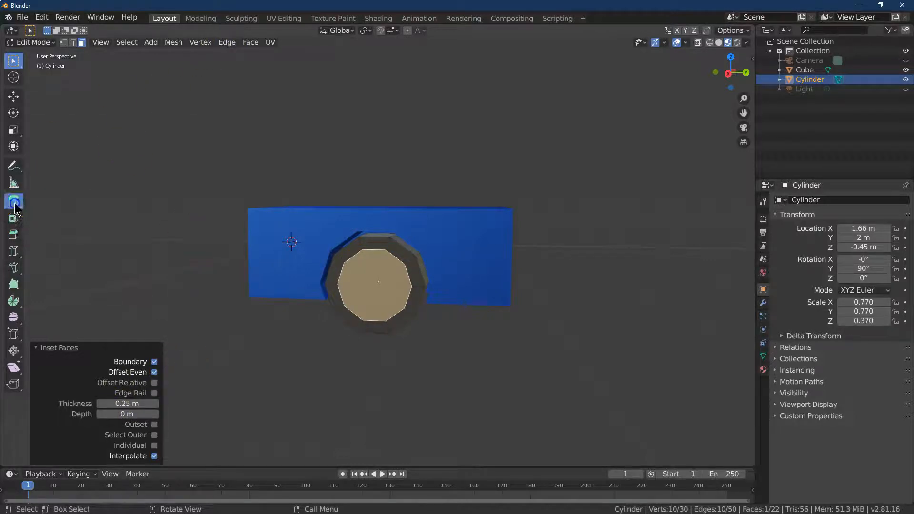
drag(363, 296, 365, 296)
click(115, 434)
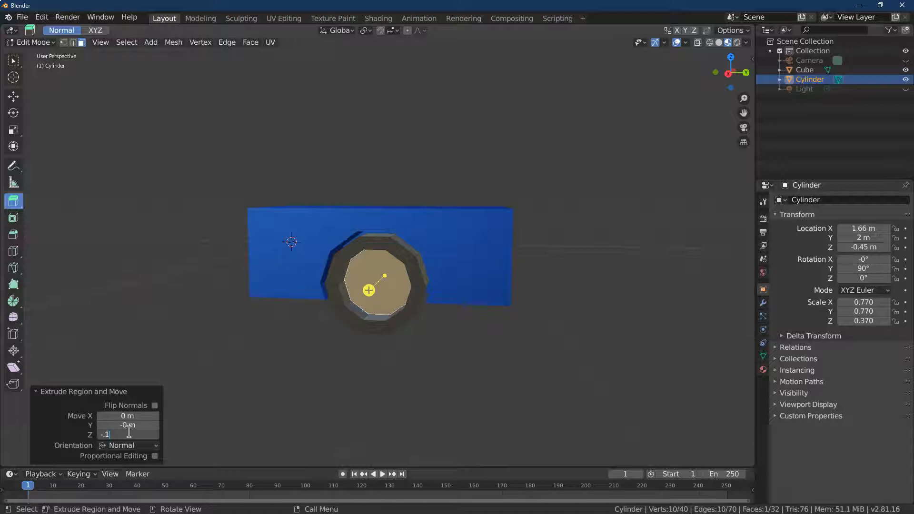
key(Return)
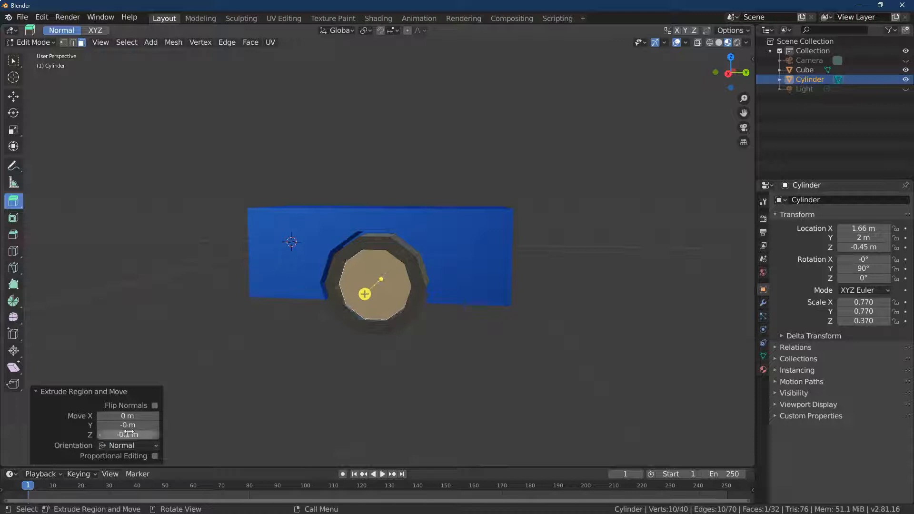
Add a second material slot to the cylinder and create a new material named "hub" in it
click(762, 371)
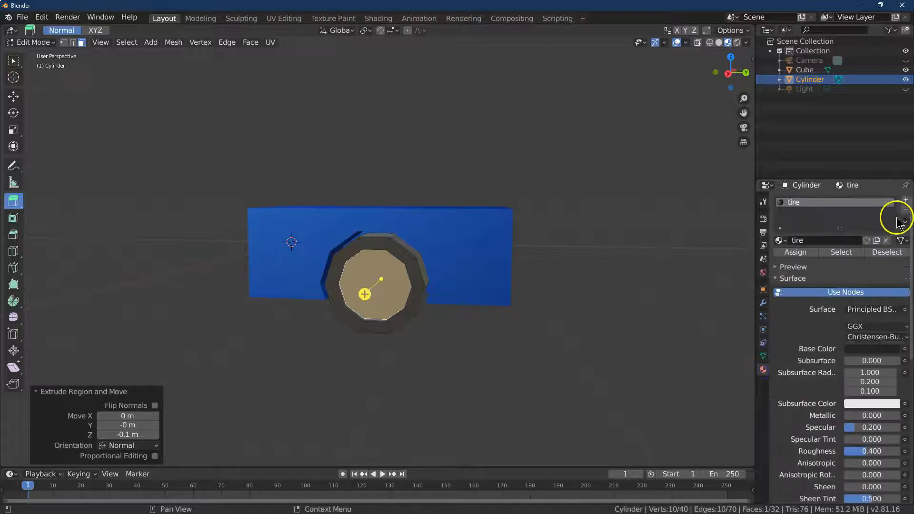
click(906, 200)
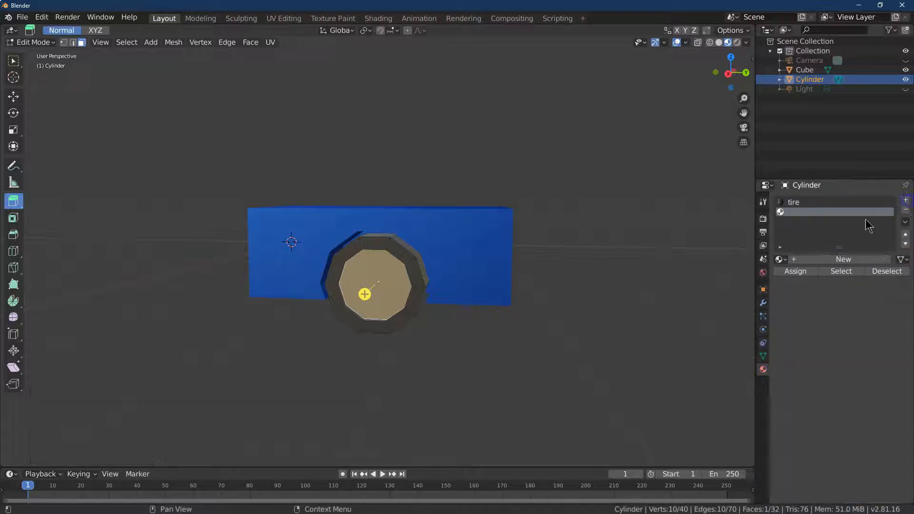
click(804, 259)
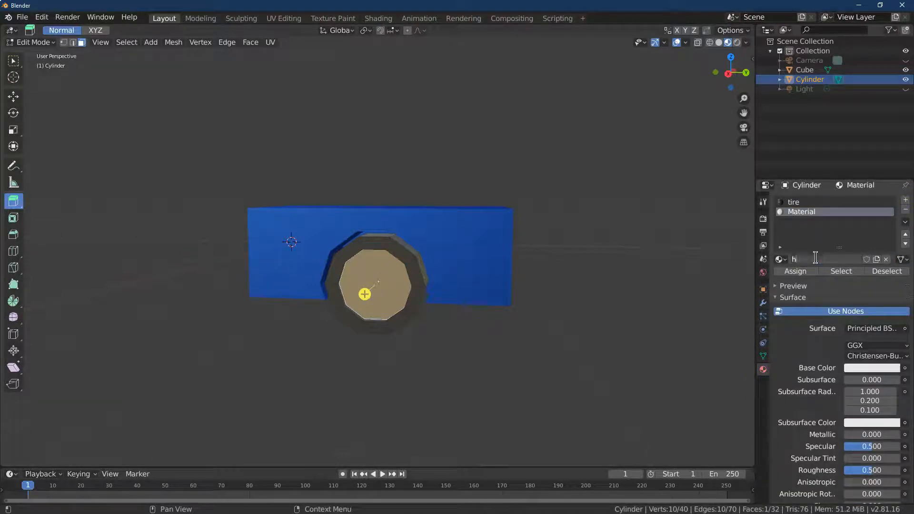
key(Return)
Change the hub material's surface to a Mix Shader combining a Diffuse BSDF and a Glossy BSDF
click(860, 328)
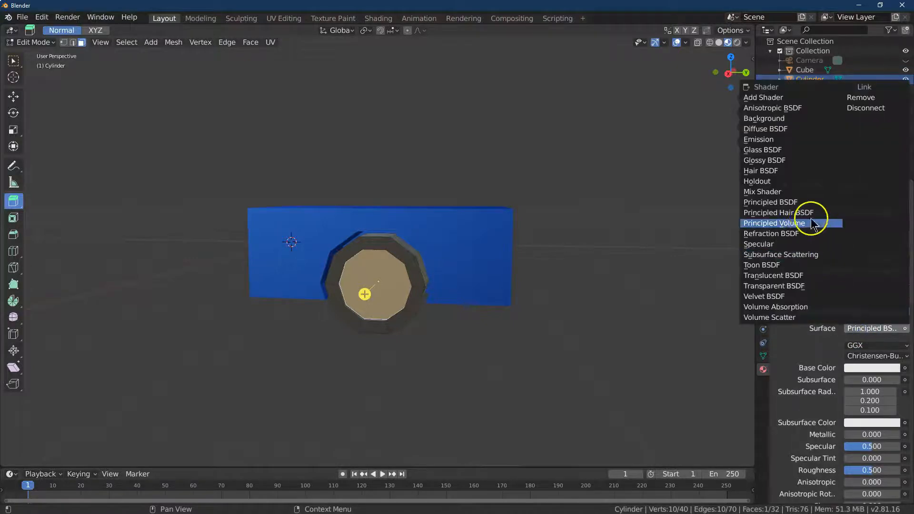
click(776, 191)
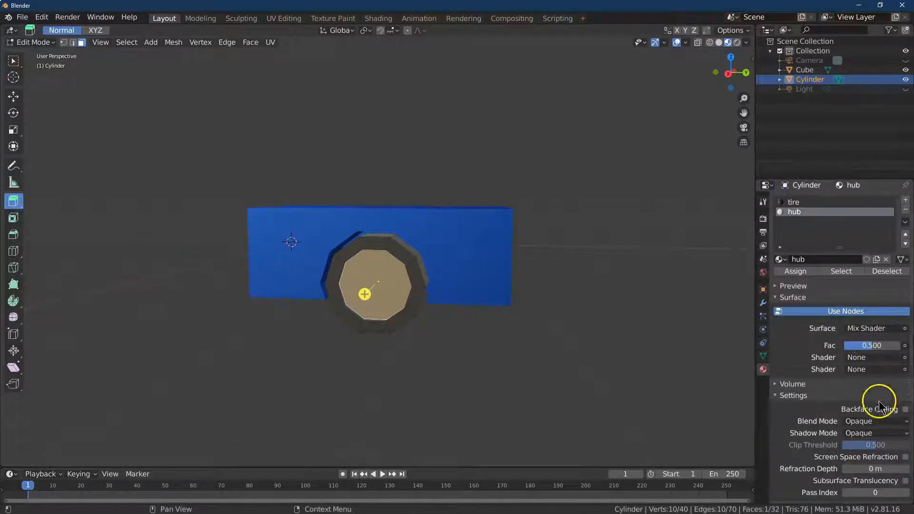
scroll(877, 362, down, 1)
click(872, 338)
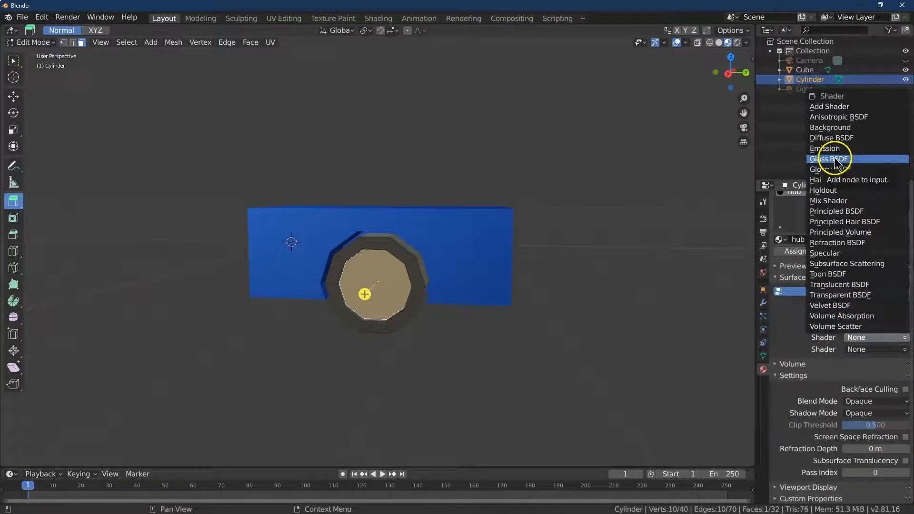
click(831, 138)
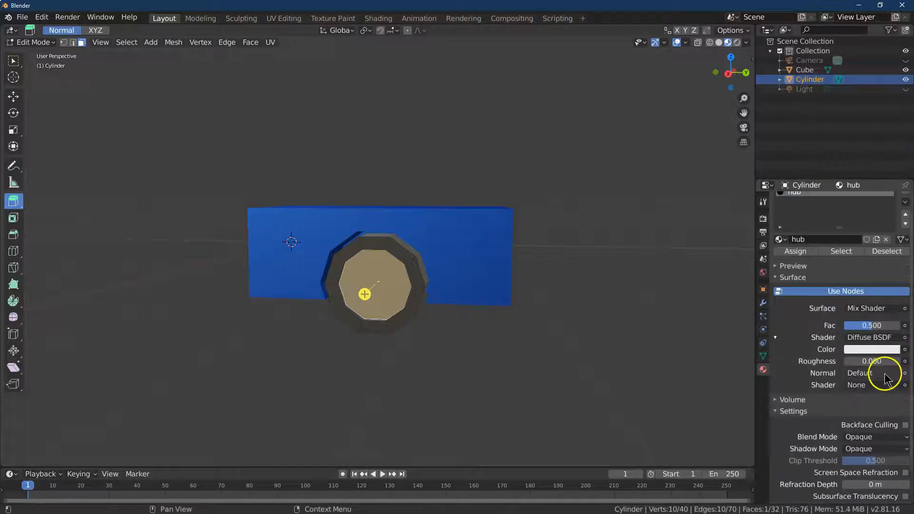
click(882, 383)
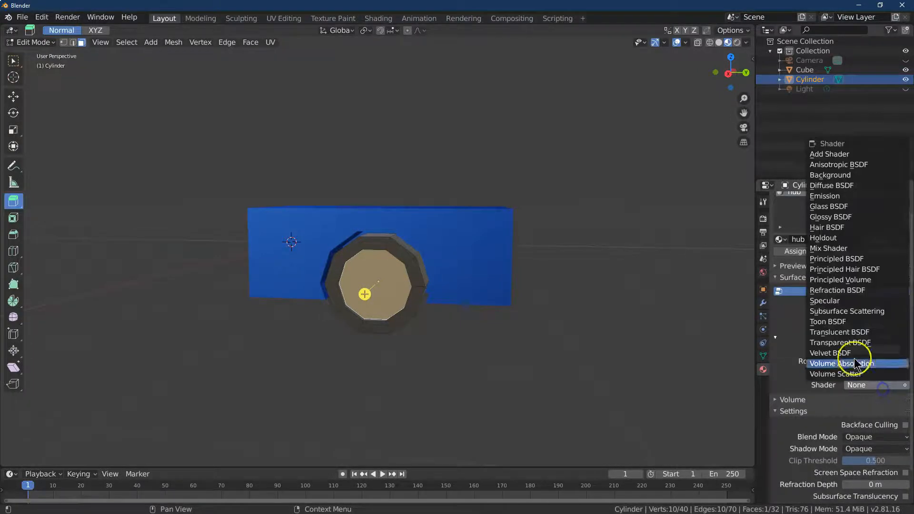
click(845, 218)
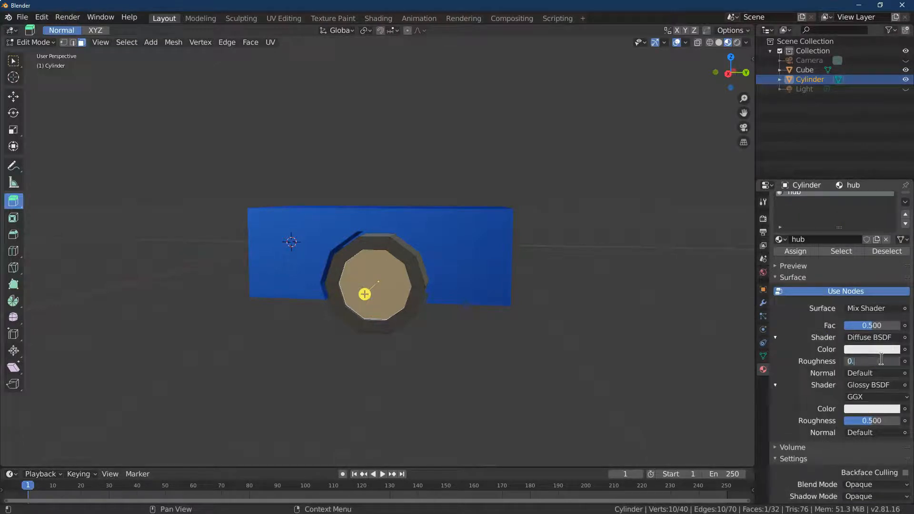
Set the hub's Diffuse BSDF roughness to 0.2 and its colour to hex 909090
click(866, 349)
click(874, 295)
click(857, 307)
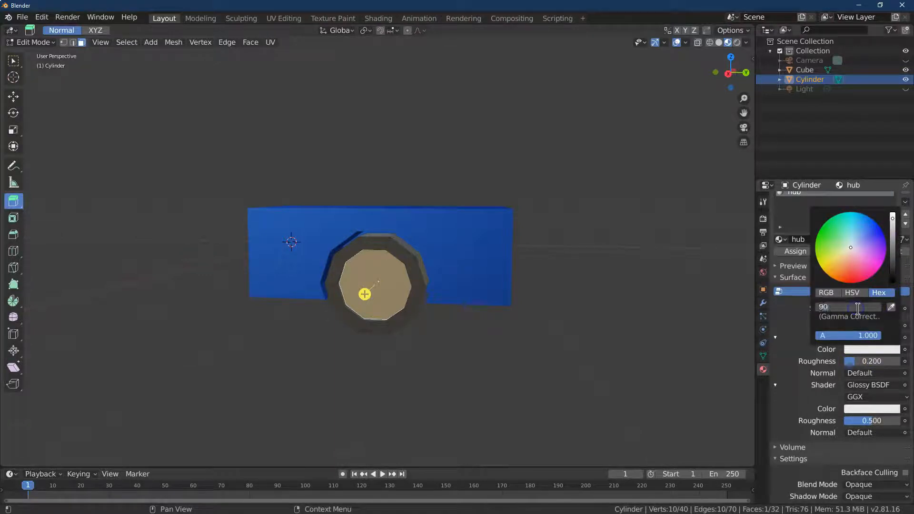
text(909090)
key(Return)
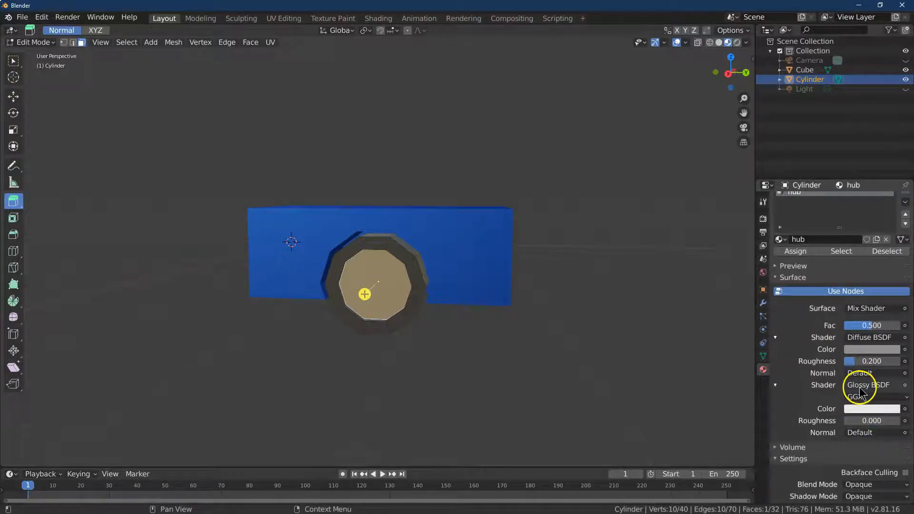
Set the Glossy BSDF to Sharp distribution, roughness 0 and colour hex 909090, and assign the hub material to the recessed face
click(869, 396)
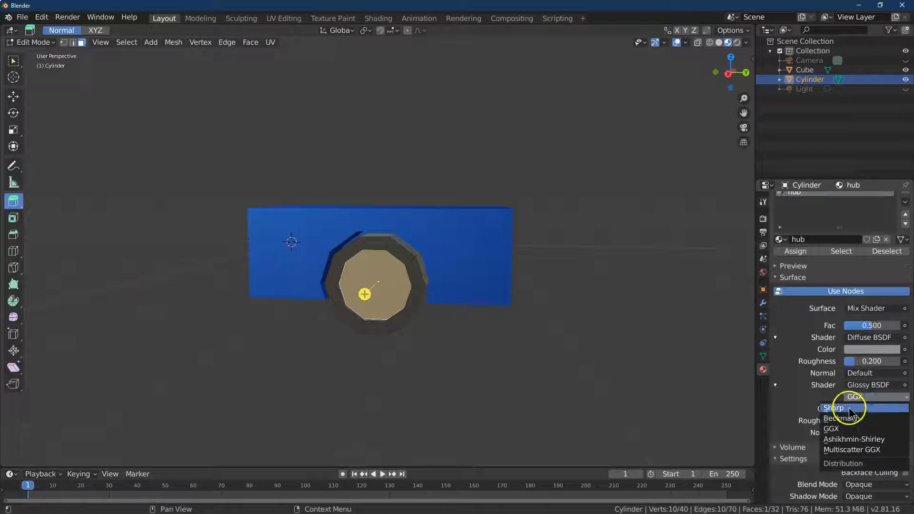
click(847, 408)
click(857, 409)
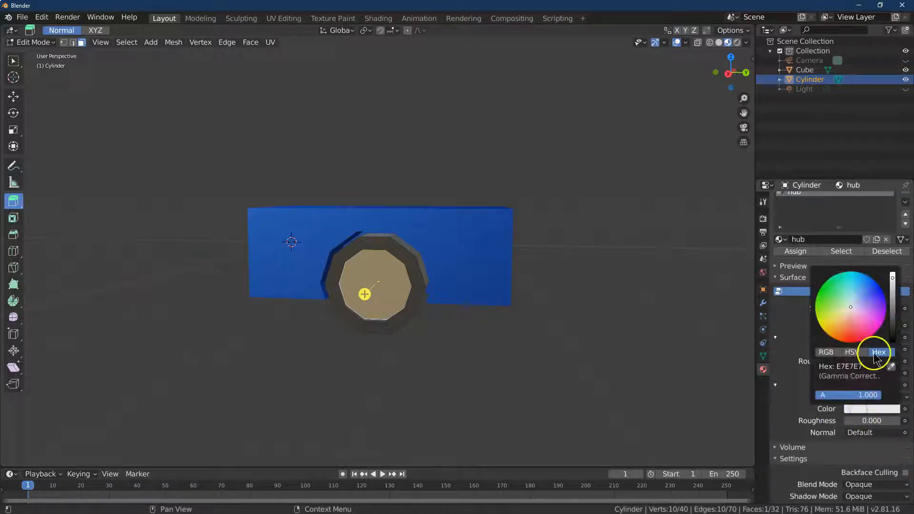
click(850, 367)
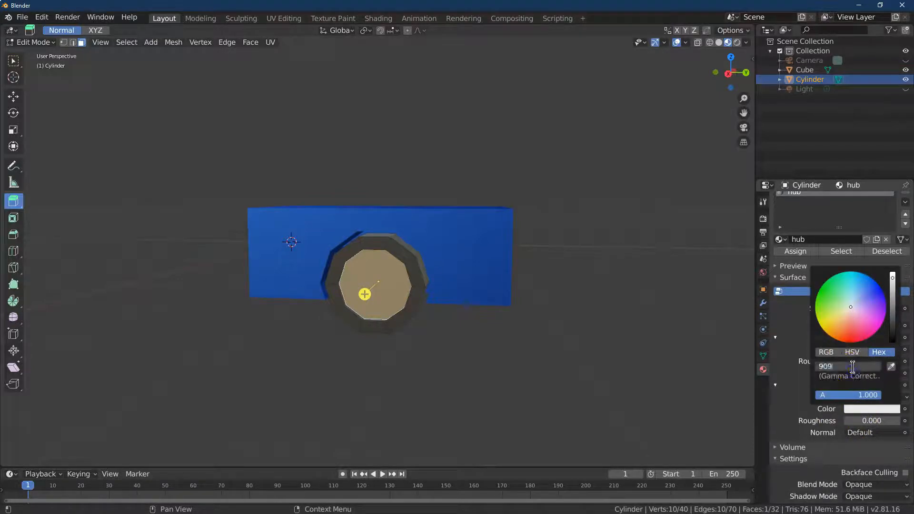
key(Return)
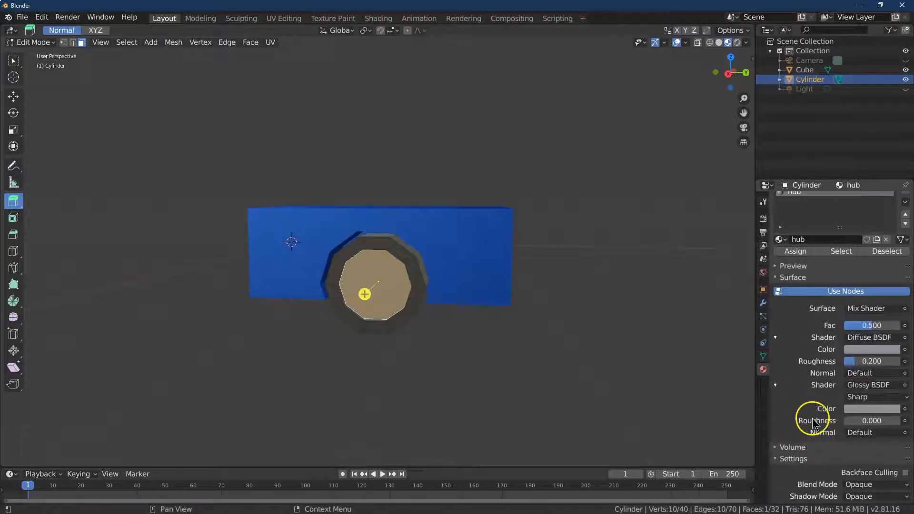
click(804, 252)
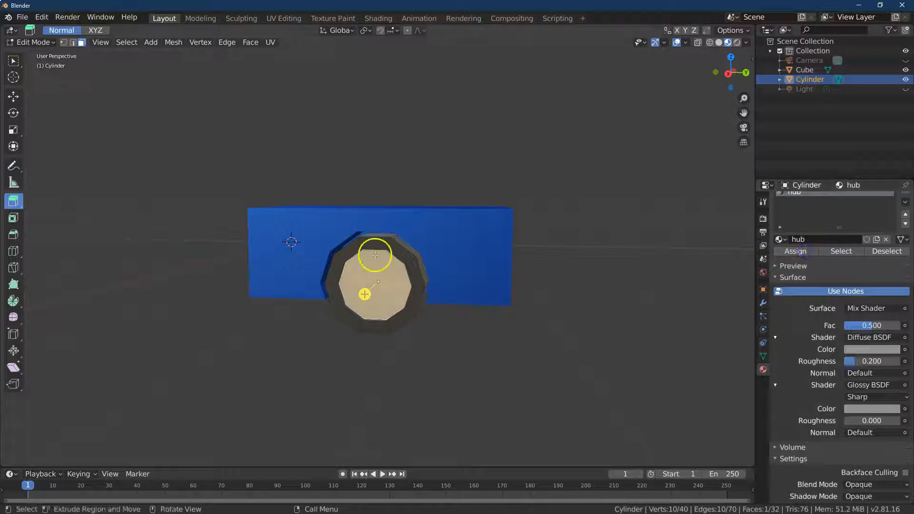
Inset the recessed hub face with a thickness of 0.4 m
click(251, 42)
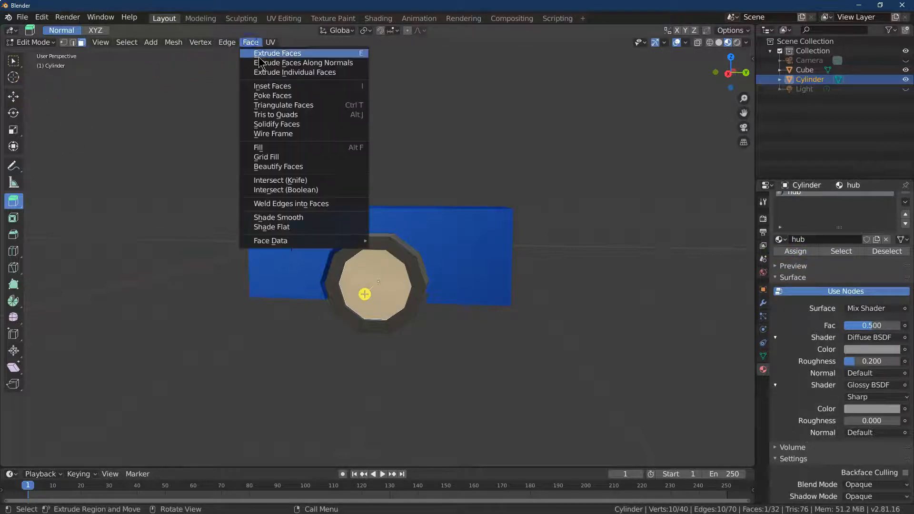
click(259, 86)
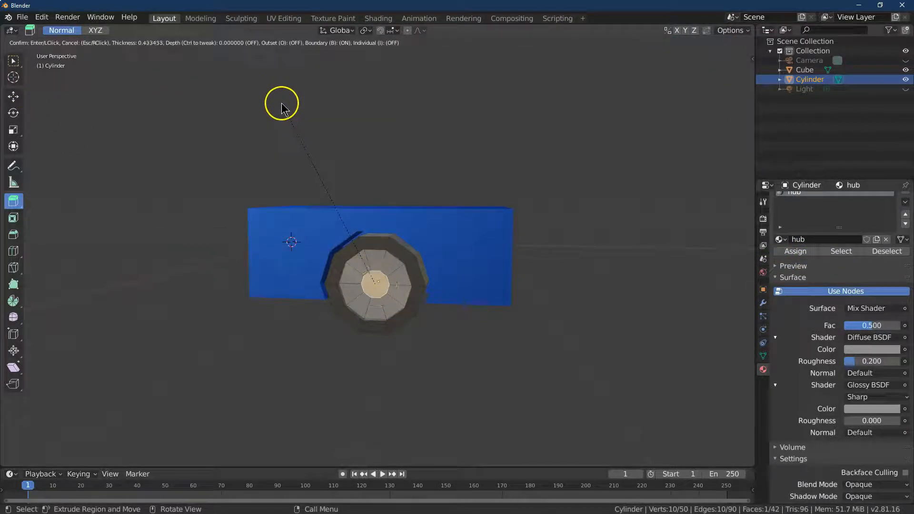
click(281, 101)
drag(136, 408, 126, 403)
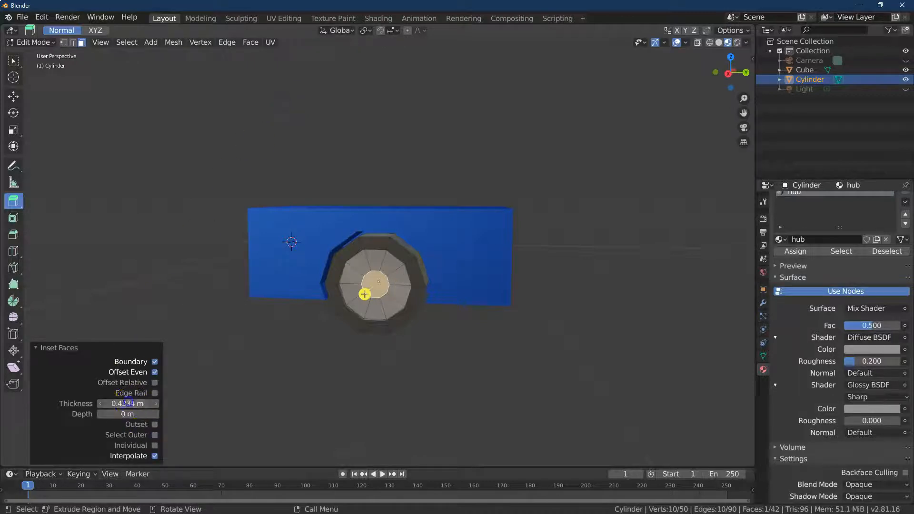
text(0.4)
key(Return)
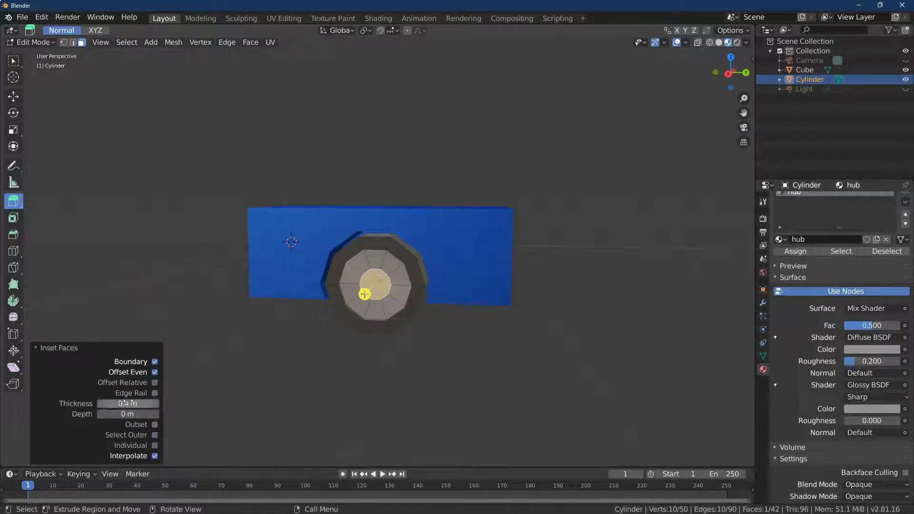
Extrude the inset central hub face outward by 0.05 m
key(e)
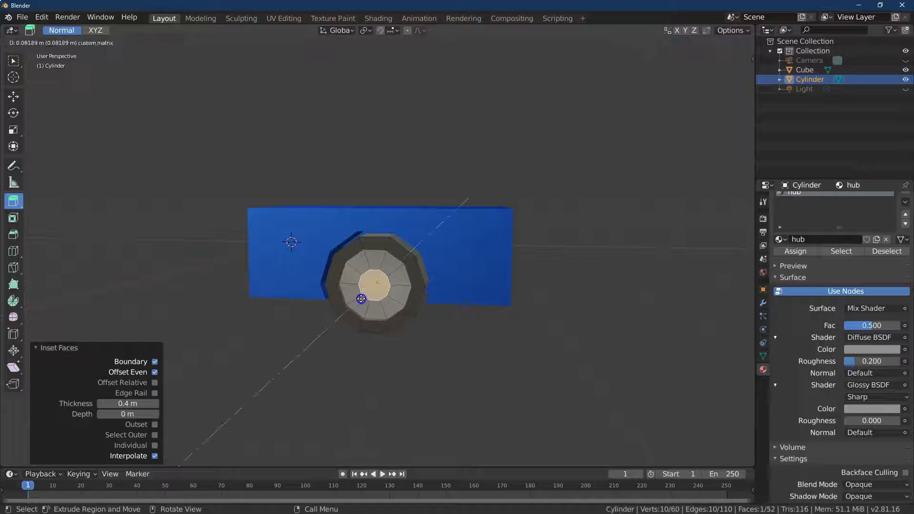
click(361, 297)
double_click(135, 435)
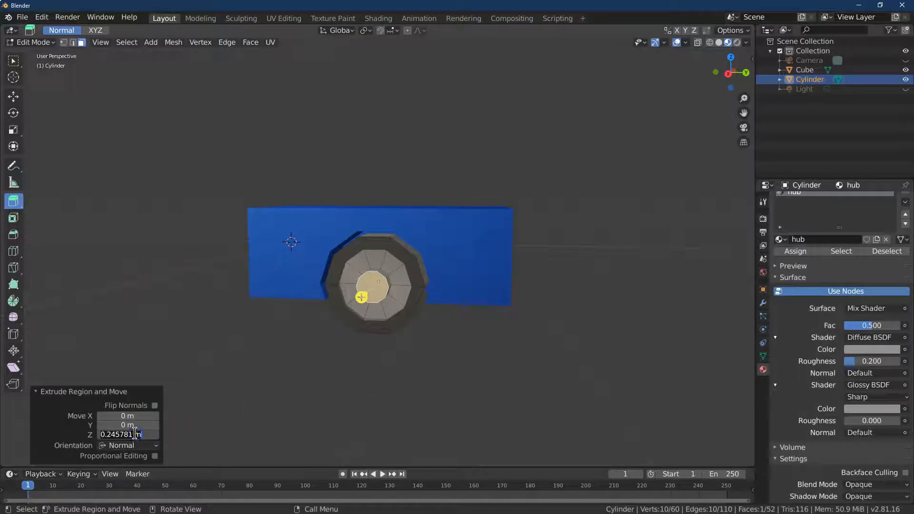
key(Return)
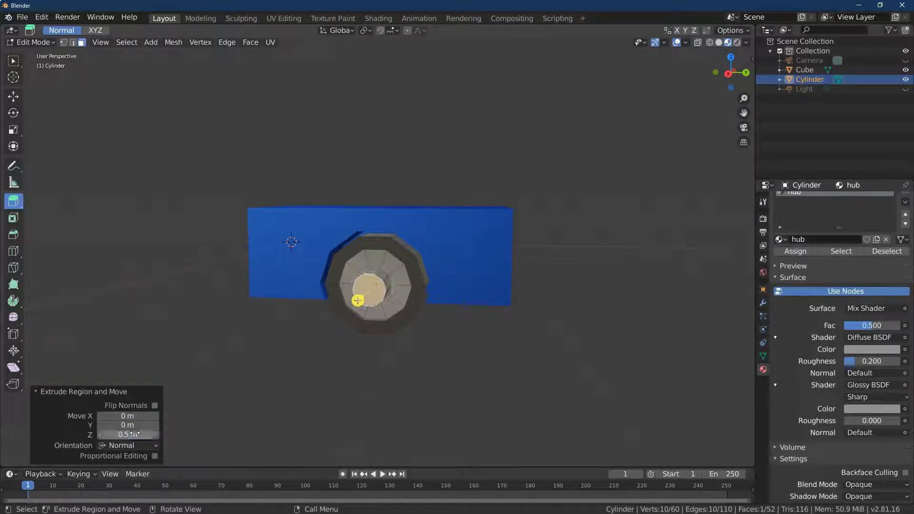
text(0.0)
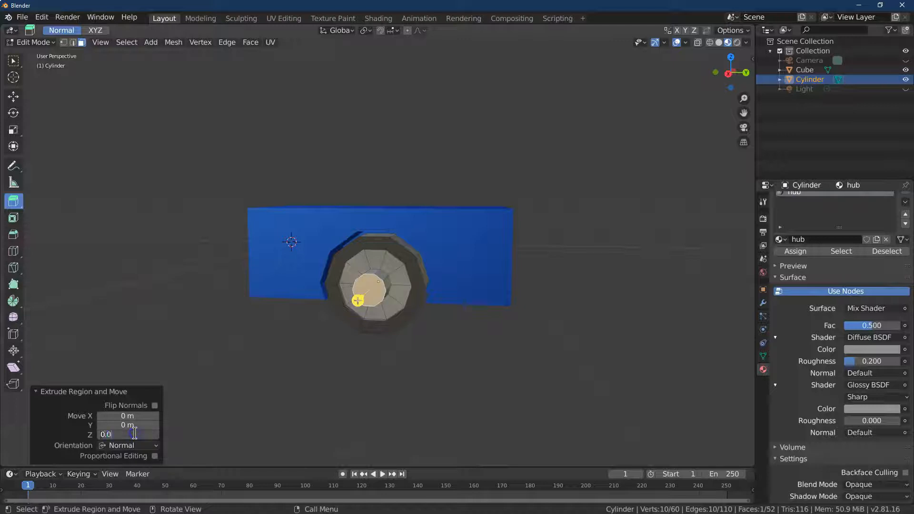
text(5)
key(Return)
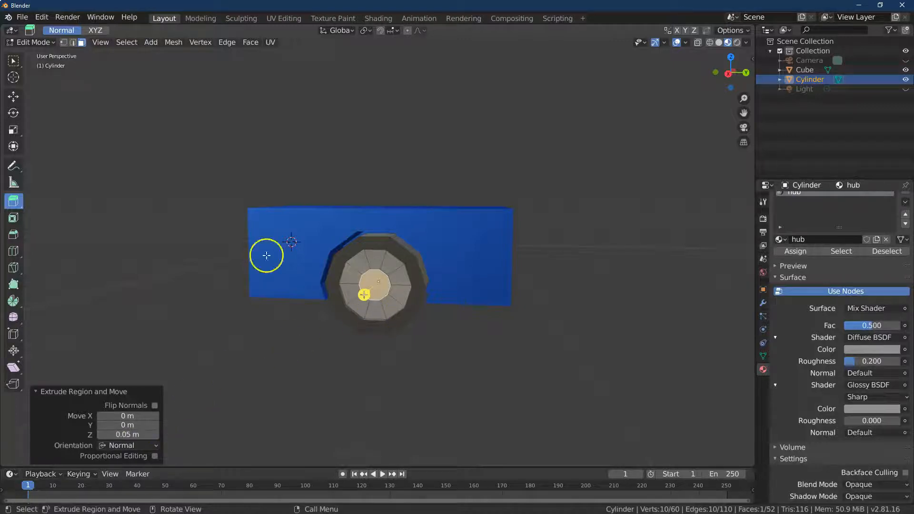
Select five alternating segments of the hub ring around the central cap and delete their faces to open gaps between the spokes
click(13, 60)
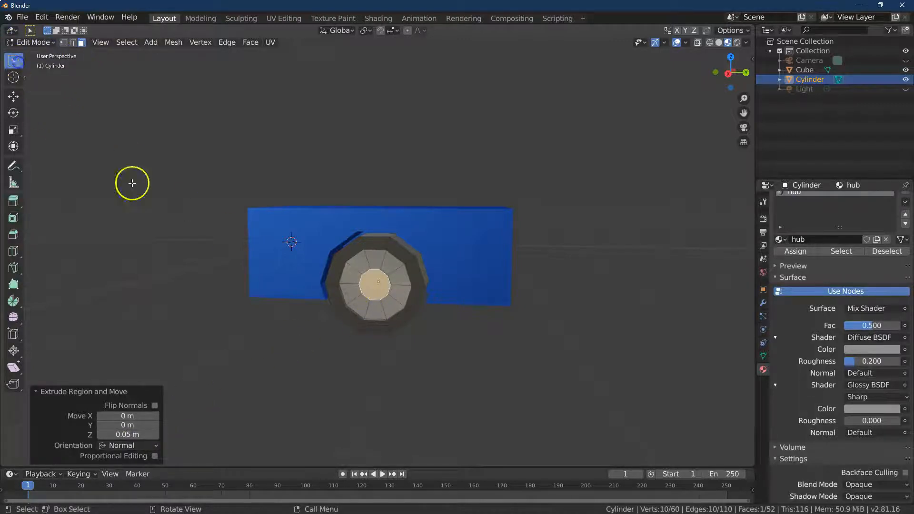
click(361, 307)
shift+click(345, 276)
shift+click(372, 257)
shift+click(396, 277)
shift+click(389, 308)
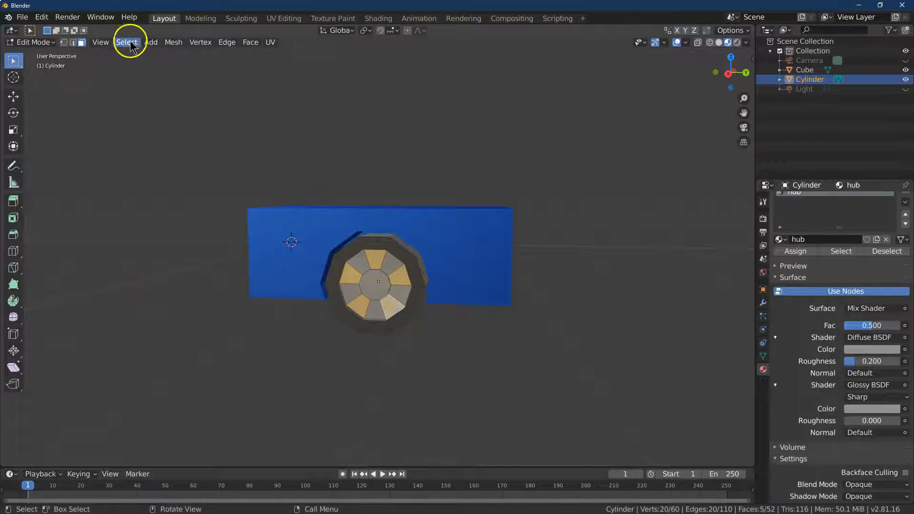
click(174, 42)
mouse_move(197, 235)
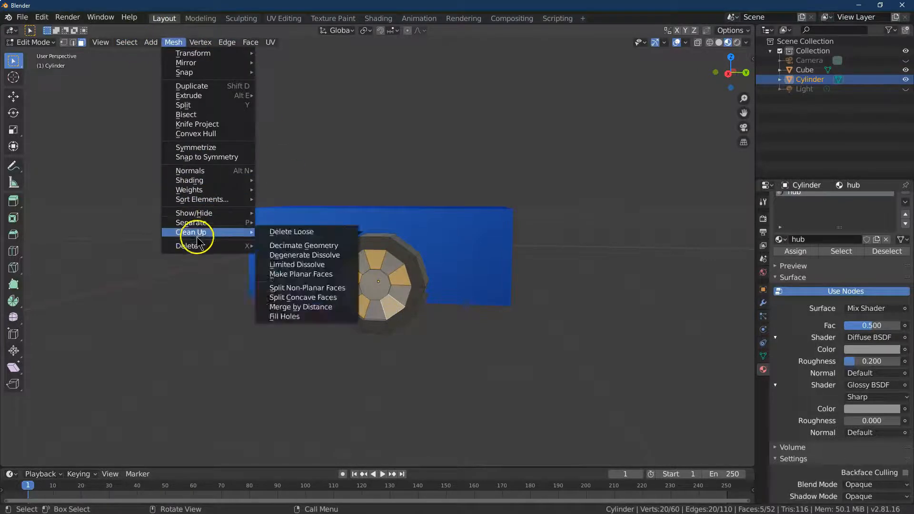
click(294, 262)
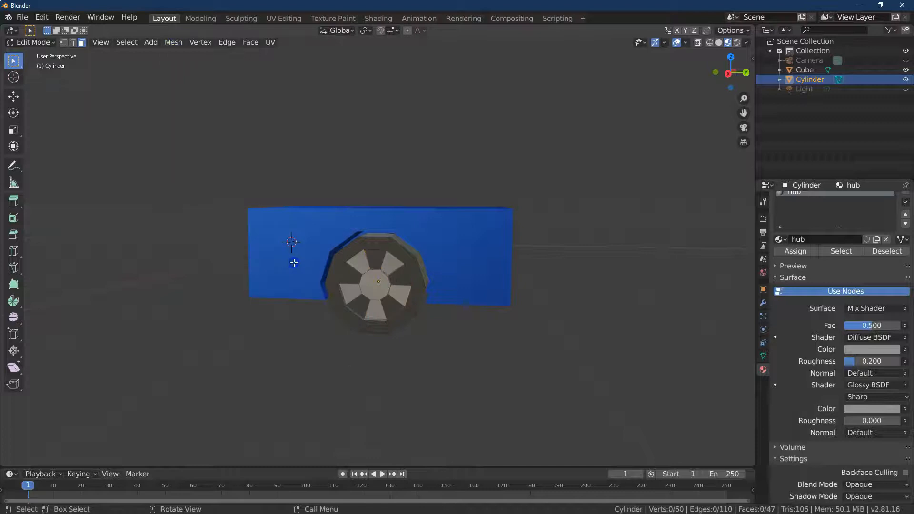
Delete the wheel's back face seen through the gaps between the spokes, and return to Object Mode
click(405, 277)
click(224, 189)
click(173, 42)
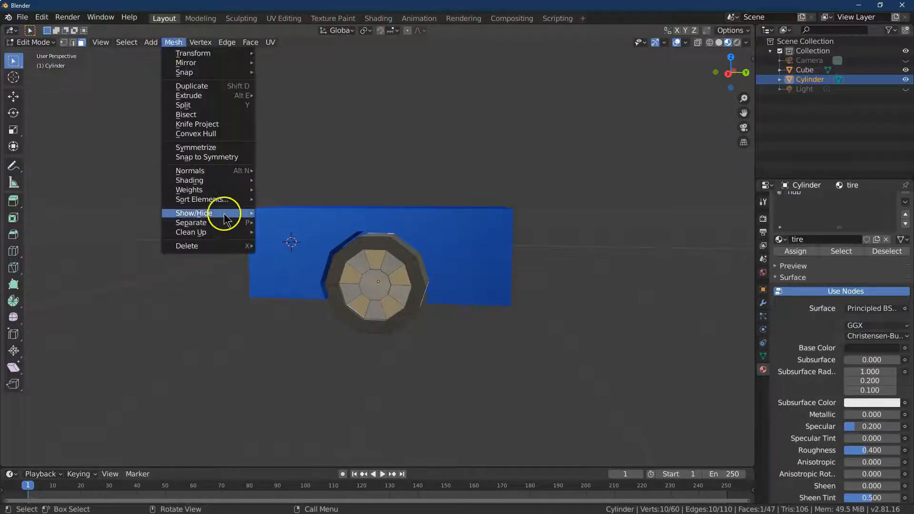
mouse_move(220, 247)
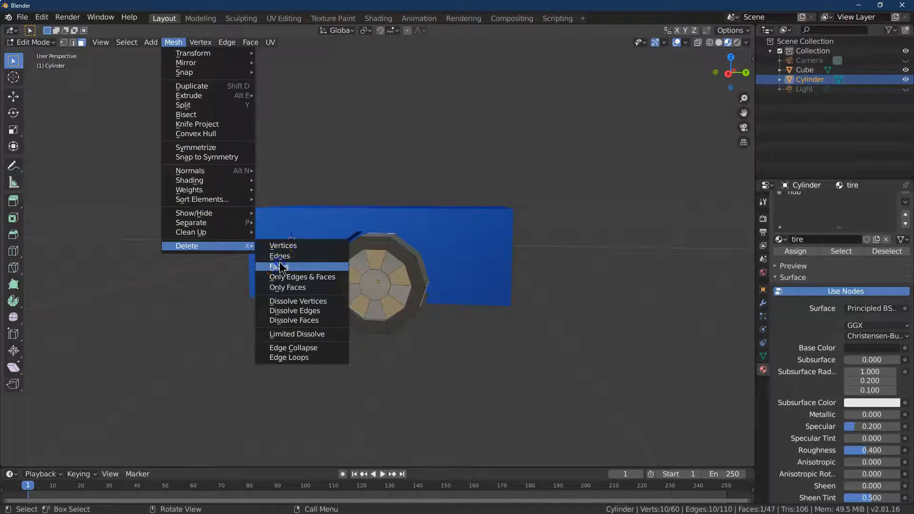
click(281, 266)
click(31, 40)
click(40, 64)
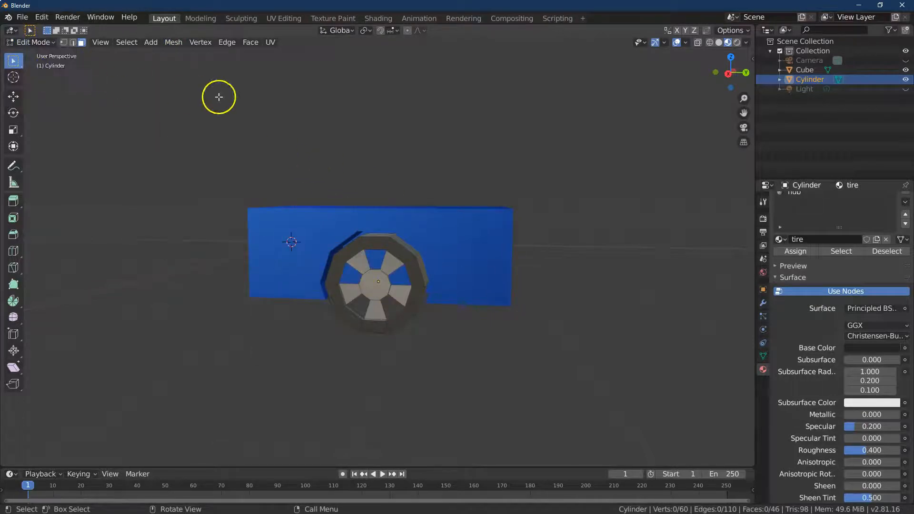
click(35, 42)
click(38, 53)
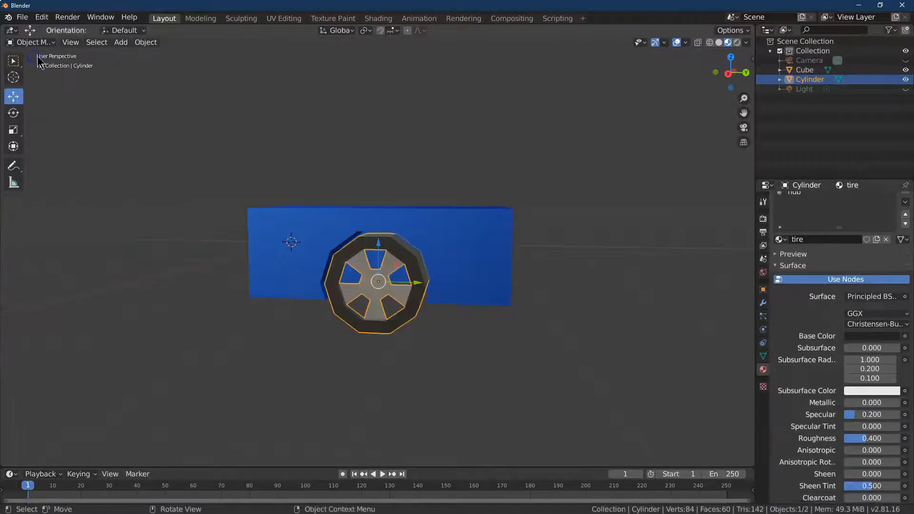
Join the wheel to the blue body, keeping the body as the active object
click(497, 240)
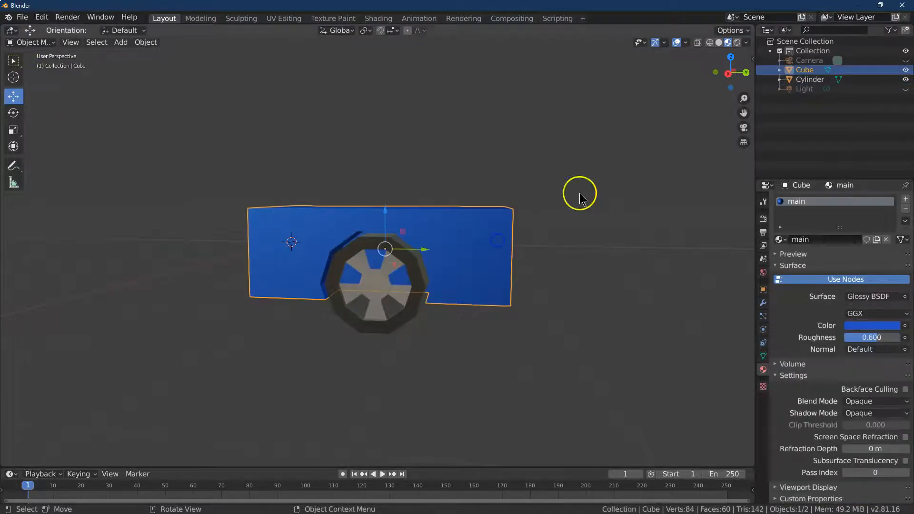
drag(728, 70, 728, 78)
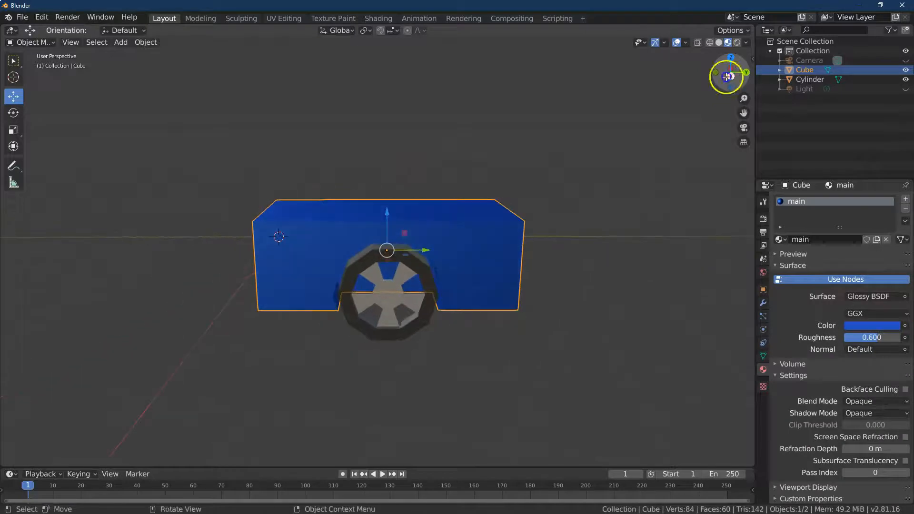
click(419, 314)
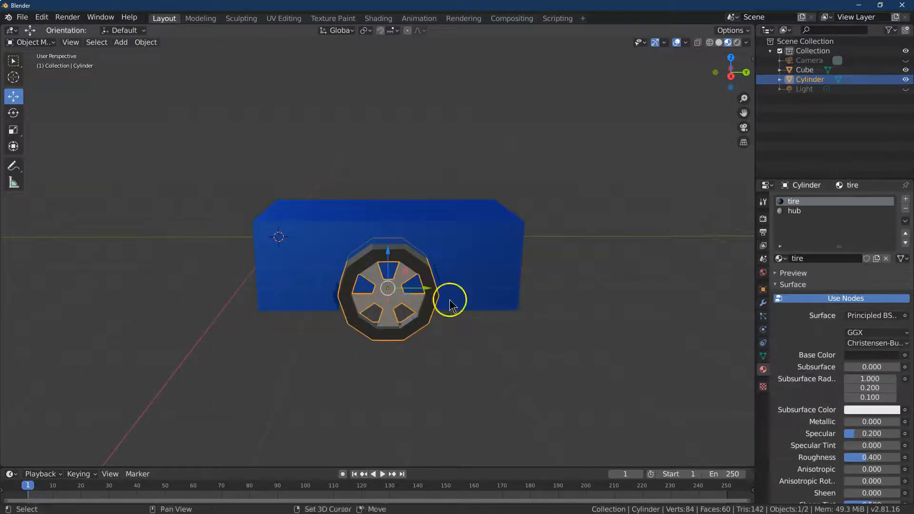
shift+click(484, 277)
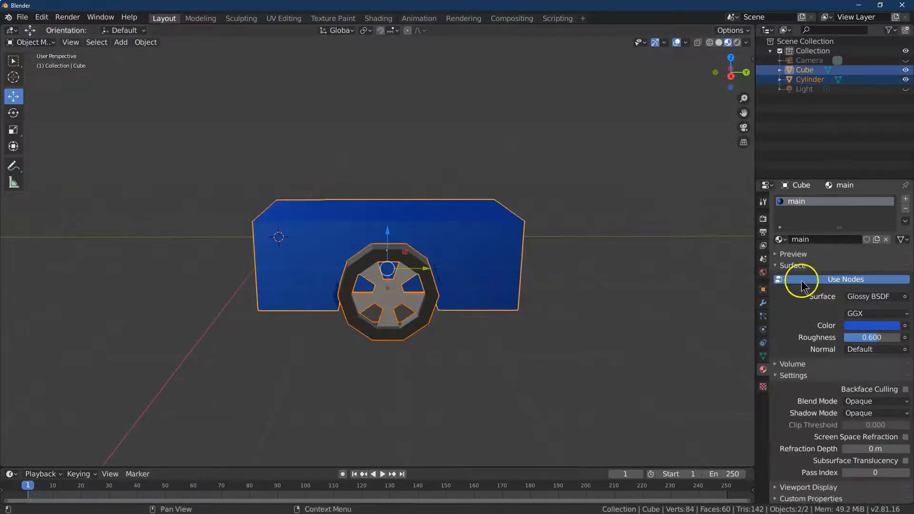
click(146, 42)
click(199, 137)
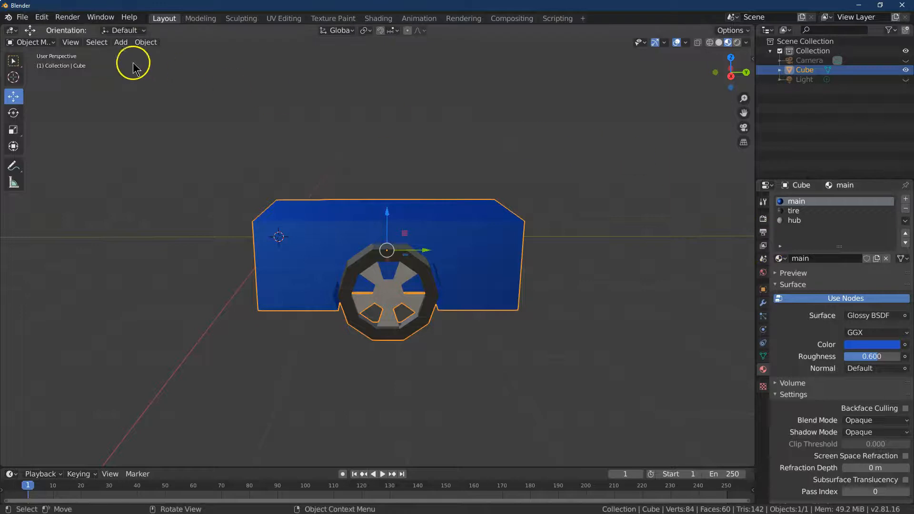
Set the joined object's origin to the 3D cursor
drag(730, 75, 708, 80)
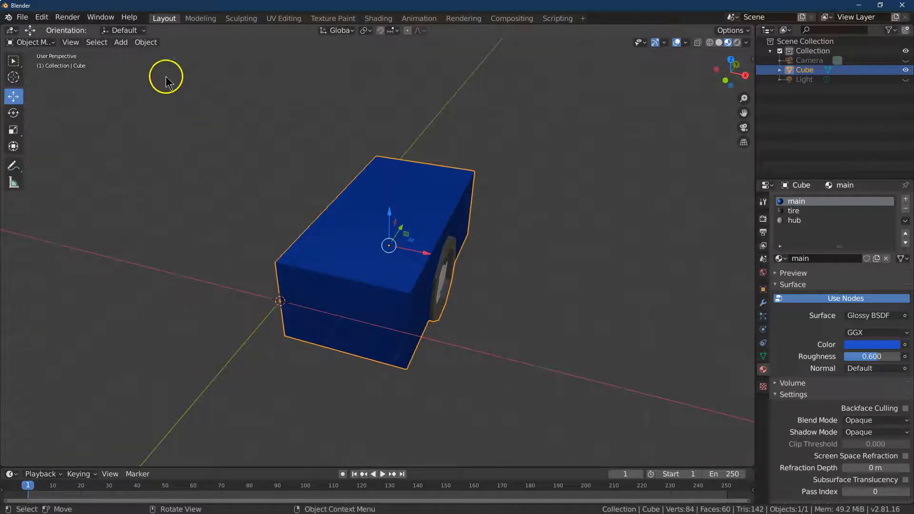
click(145, 42)
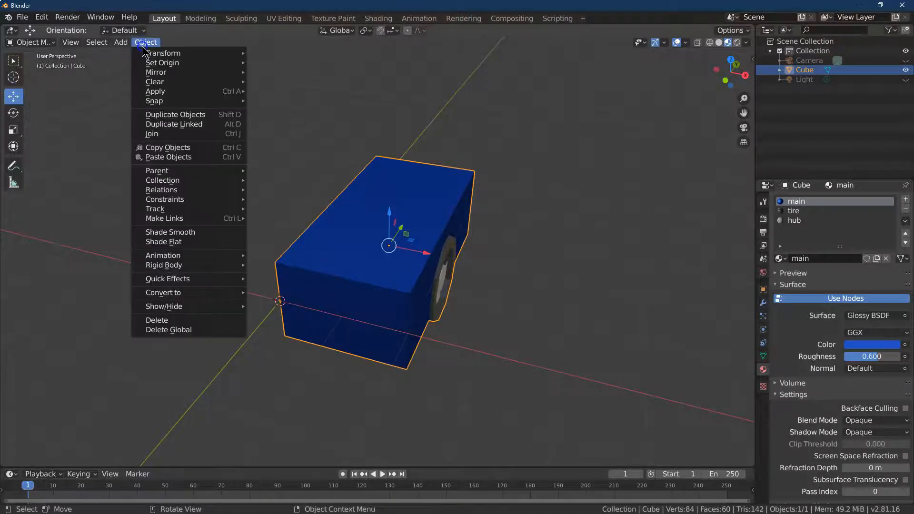
mouse_move(162, 62)
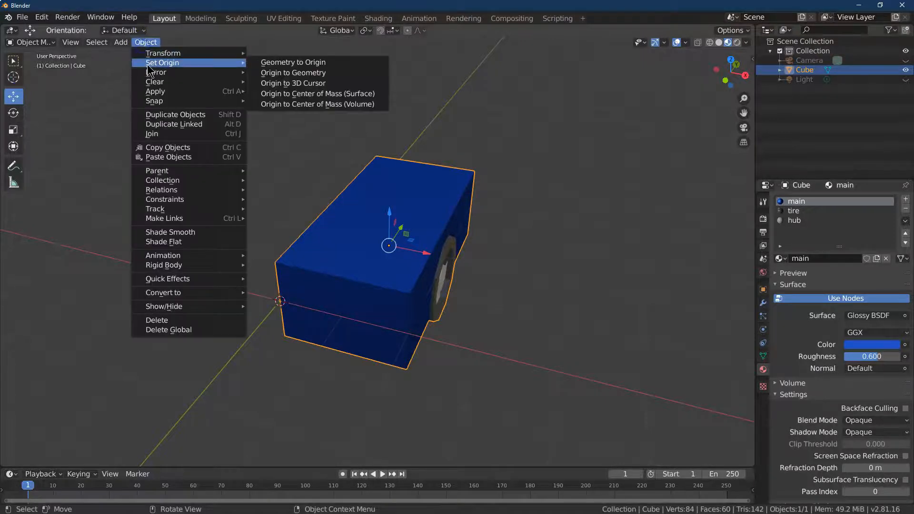
click(289, 86)
Add a Mirror modifier to the joined vehicle and mirror it on both the X and Y axes
click(763, 303)
click(803, 200)
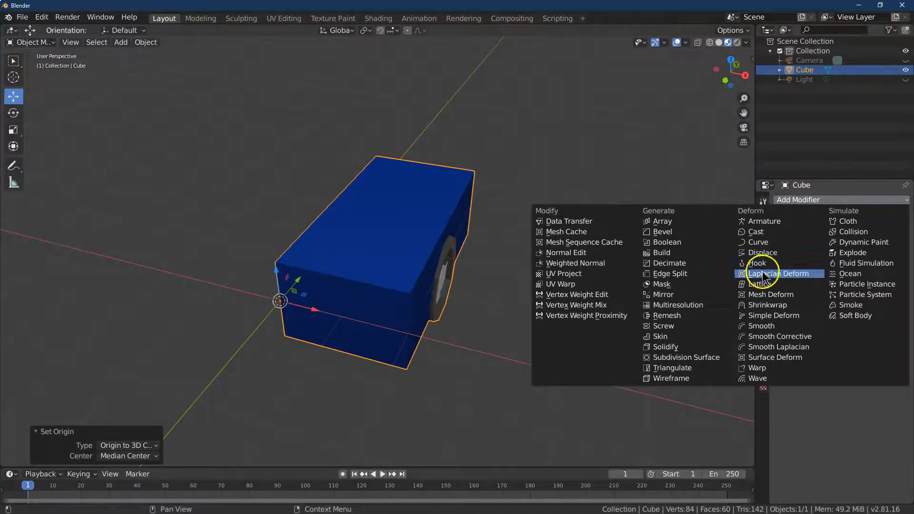
click(656, 295)
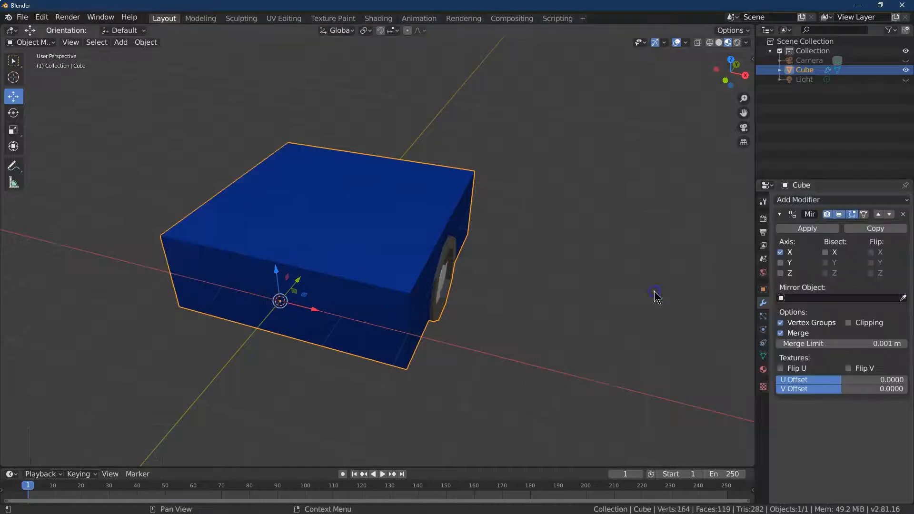
click(780, 263)
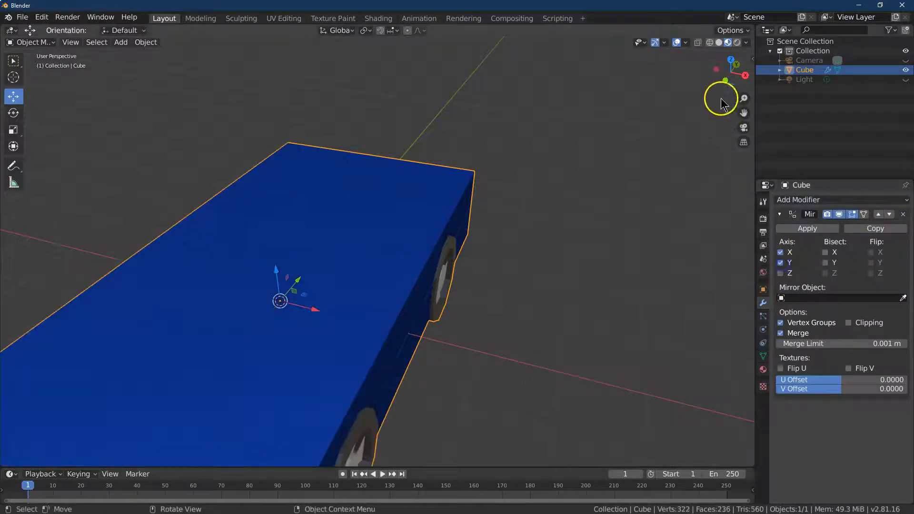
In Edit Mode, subdivide the two long edges of the body's top face with one cut to split the face in half
drag(727, 82, 641, 72)
click(30, 42)
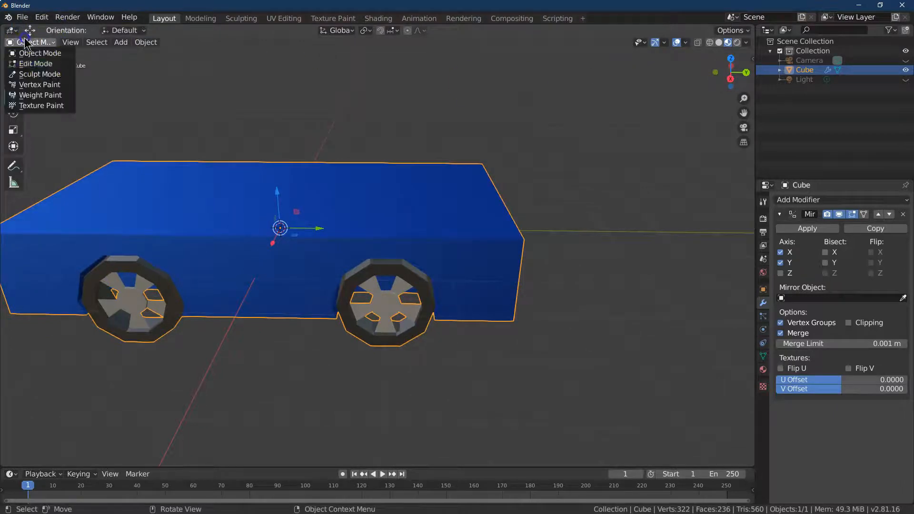
click(36, 63)
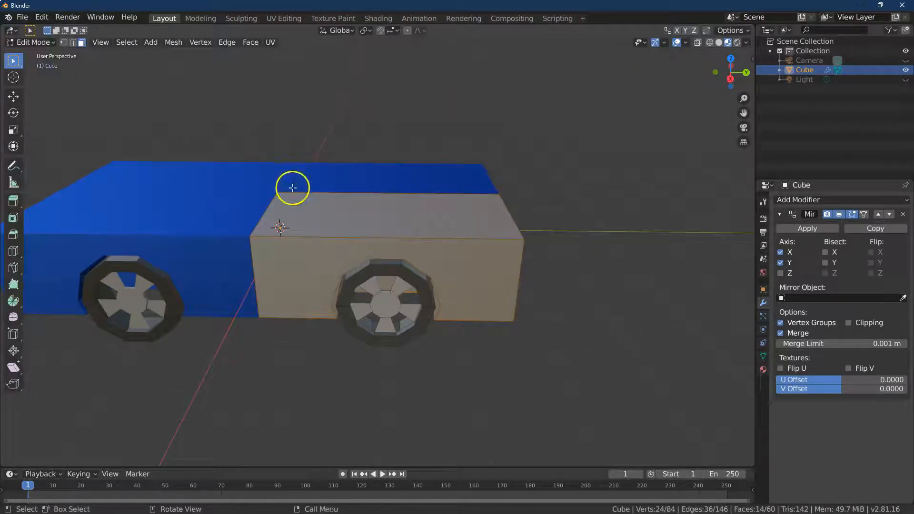
click(306, 208)
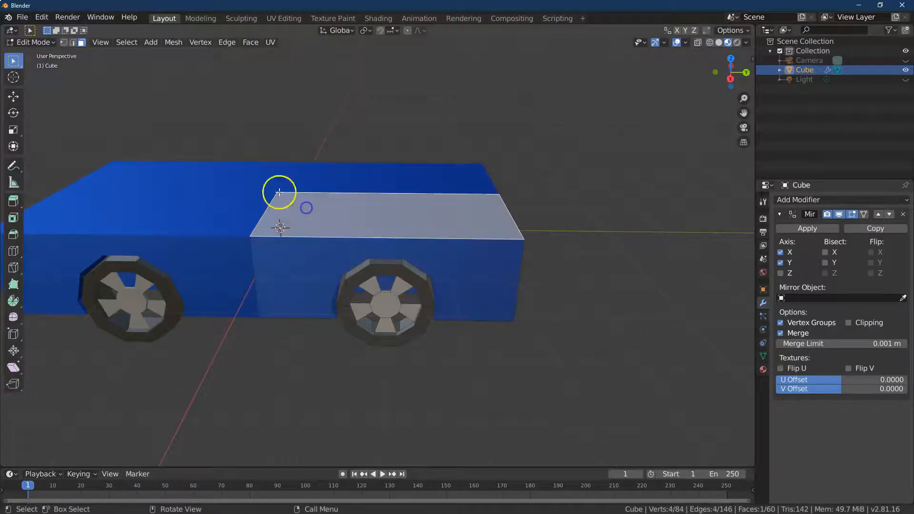
click(72, 42)
click(384, 192)
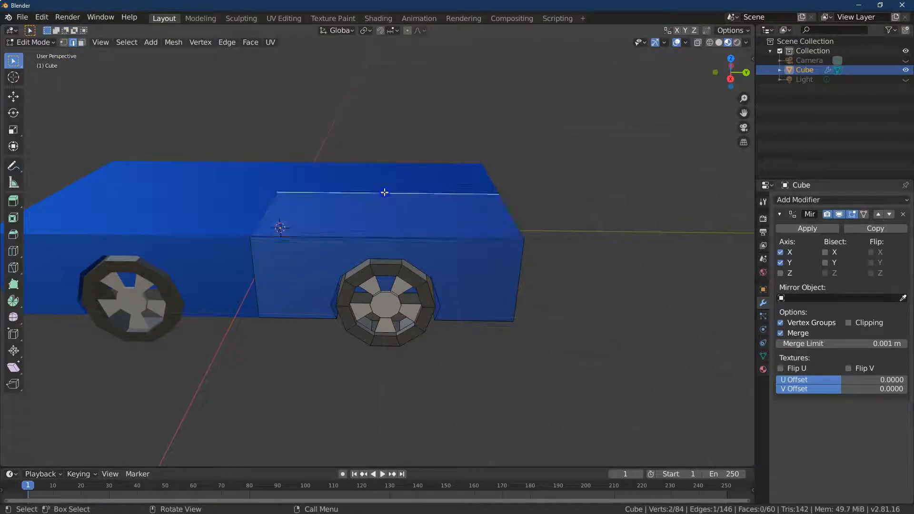
shift+click(429, 239)
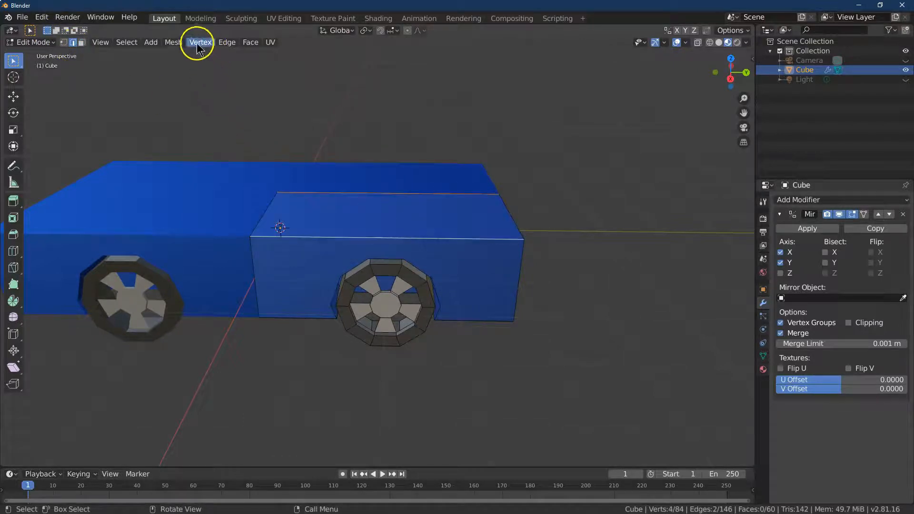
click(227, 42)
click(255, 90)
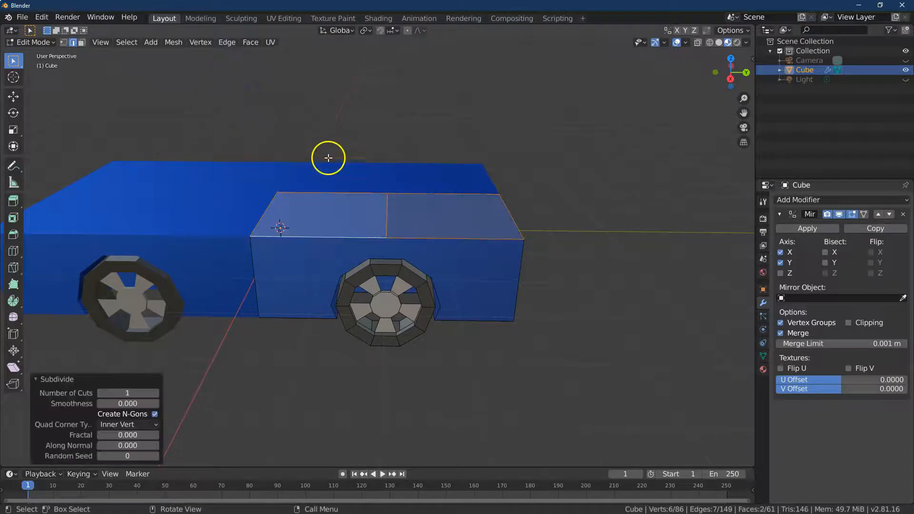
Enable clipping on the Mirror modifier, and extrude the inner half of the body's top face 1.6 m upward to form the cabin
click(81, 42)
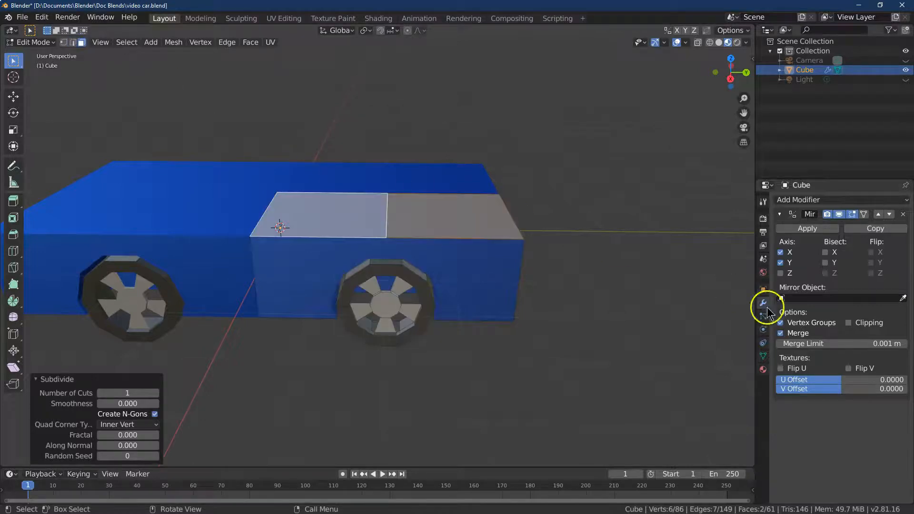
click(850, 323)
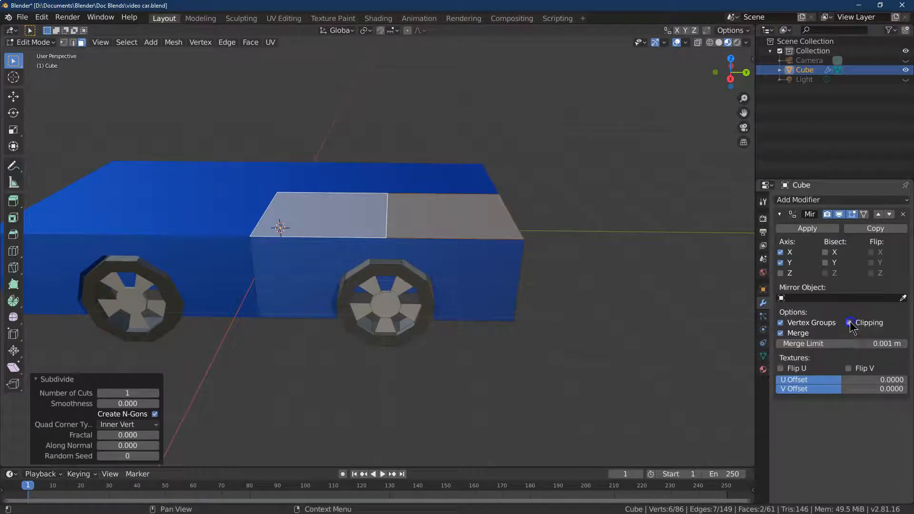
click(332, 217)
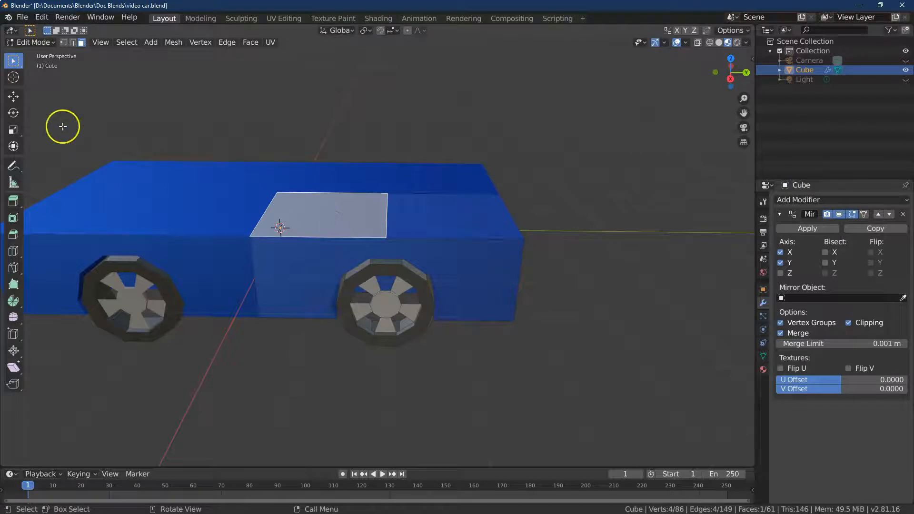
click(14, 134)
click(12, 201)
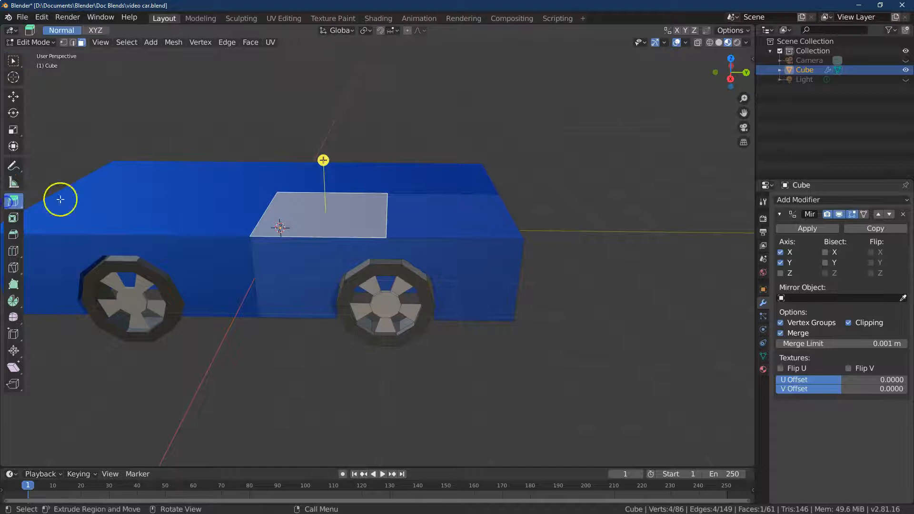
drag(323, 161, 319, 78)
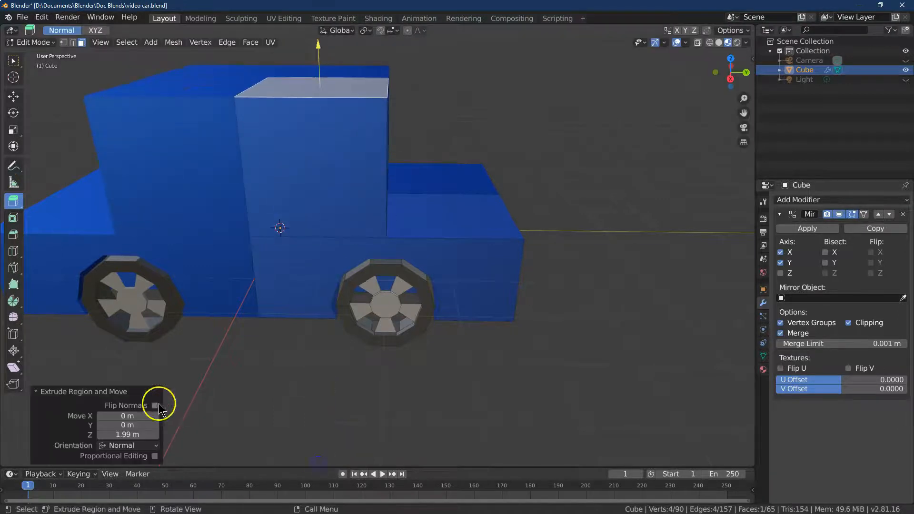
click(124, 434)
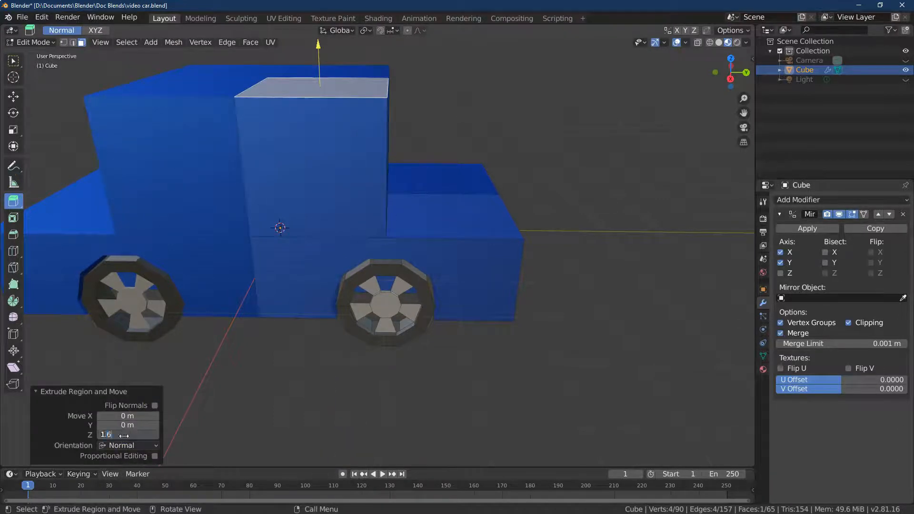
text(1.6)
key(Return)
Scale the cabin's roof face to 0.3 on the X, Y and Z axes to taper the cabin
mouse_move(728, 79)
mouse_down()
mouse_move(725, 66)
mouse_move(742, 85)
mouse_up()
click(13, 130)
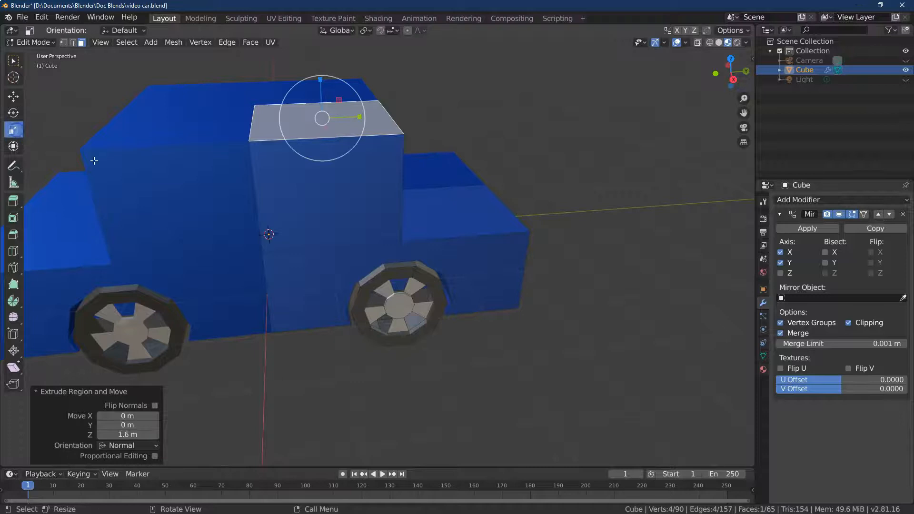
drag(352, 147, 317, 114)
drag(152, 418, 137, 415)
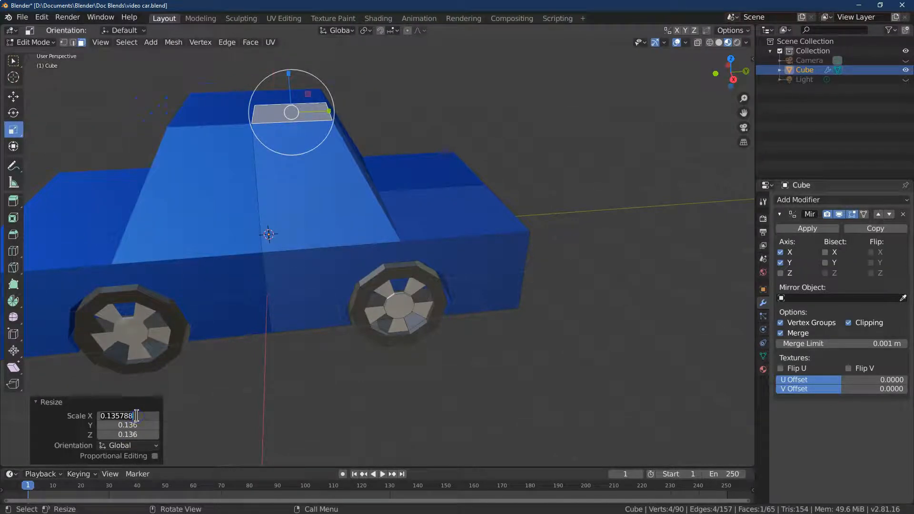
text(.3)
key(Tab)
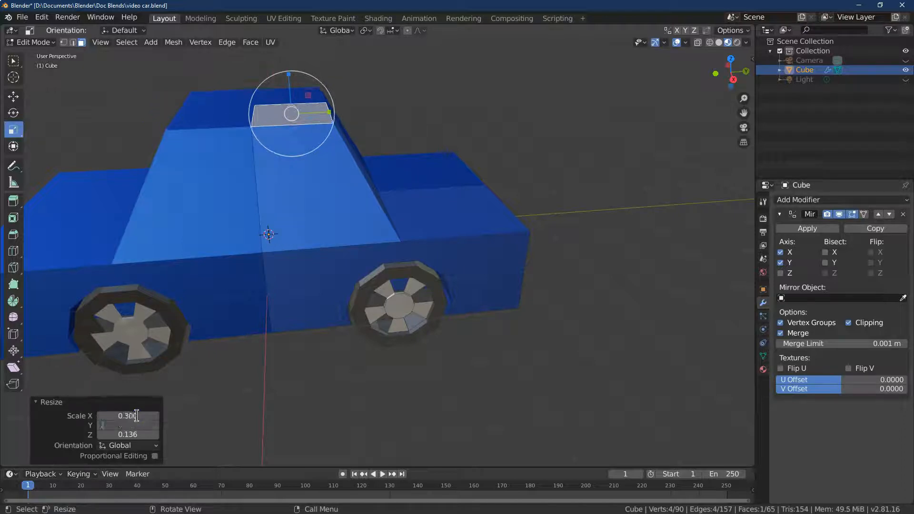
text(.3)
key(Tab)
text(.3)
key(Return)
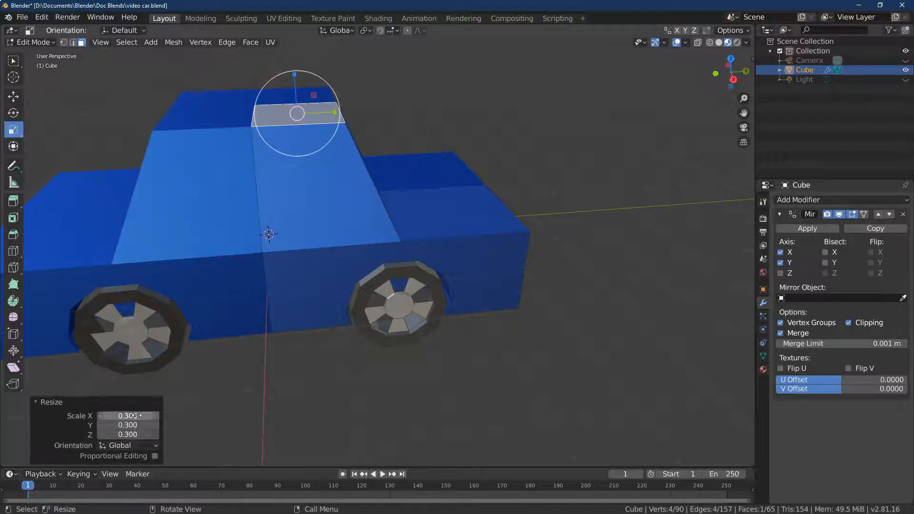
In the back orthographic view, subdivide the body's end face with 2 cuts and clear the selection
drag(734, 79, 682, 67)
click(677, 178)
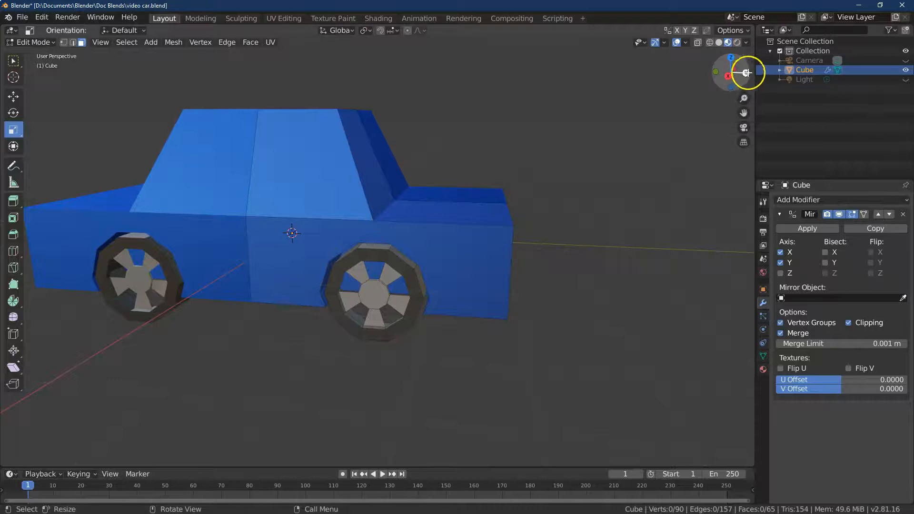
click(746, 73)
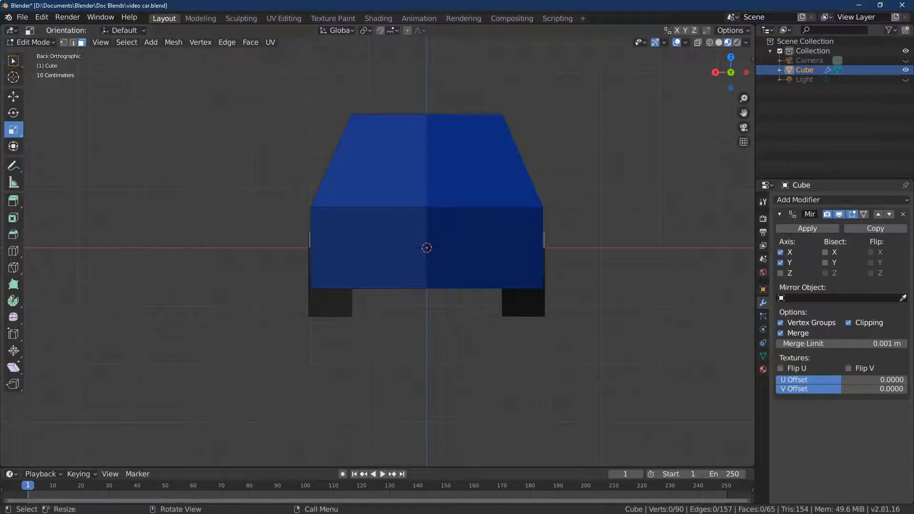
click(358, 243)
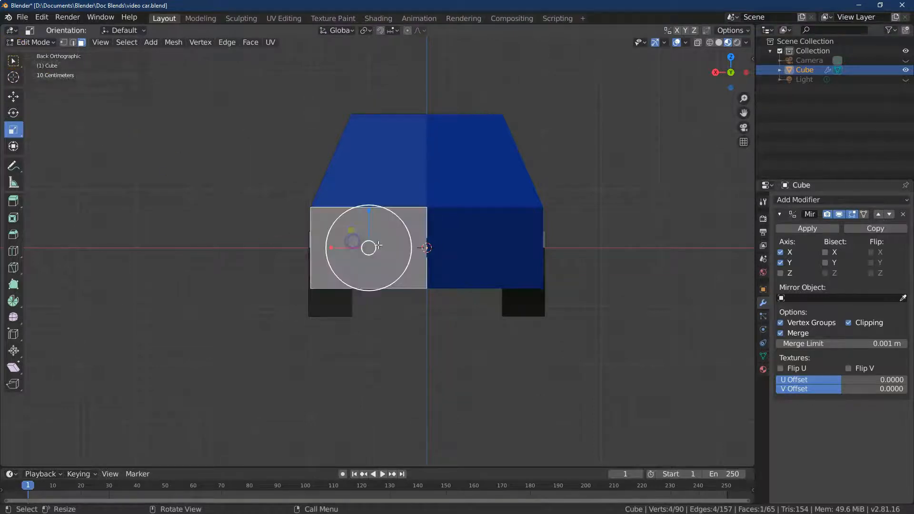
click(14, 61)
click(226, 41)
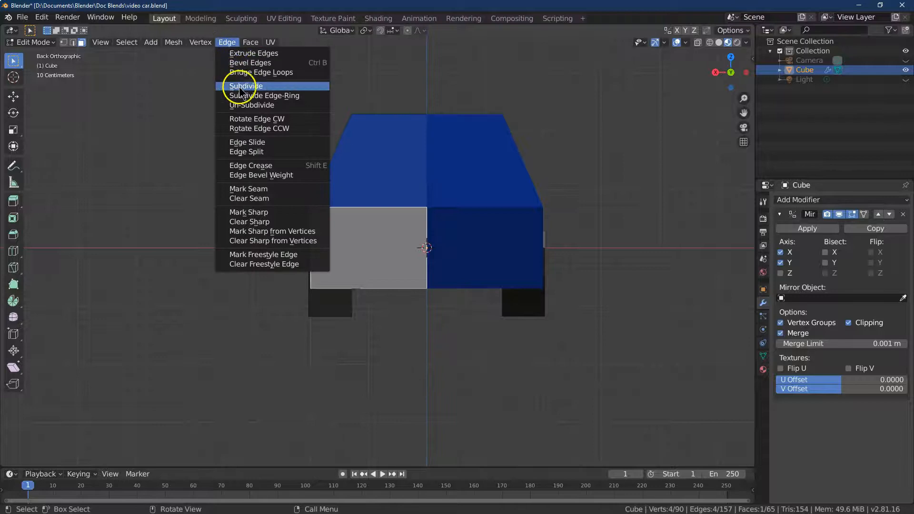
click(241, 87)
click(155, 392)
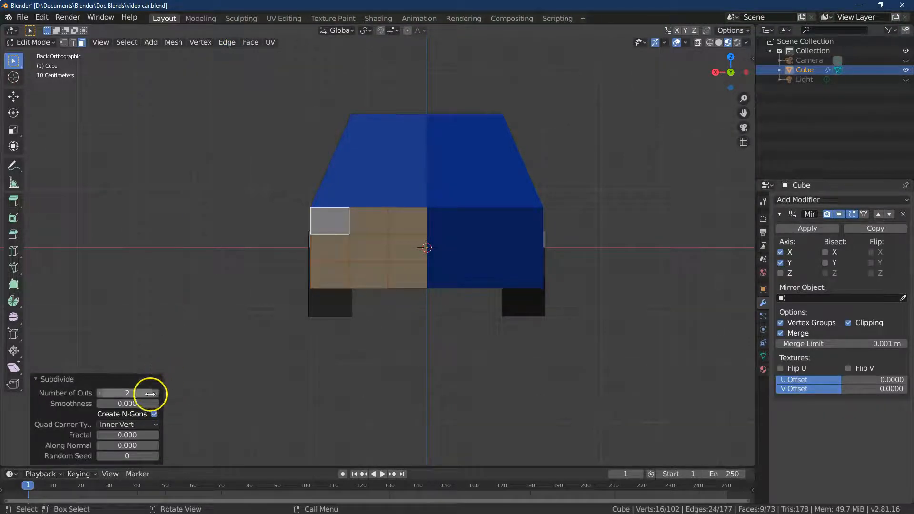
key(alt+a)
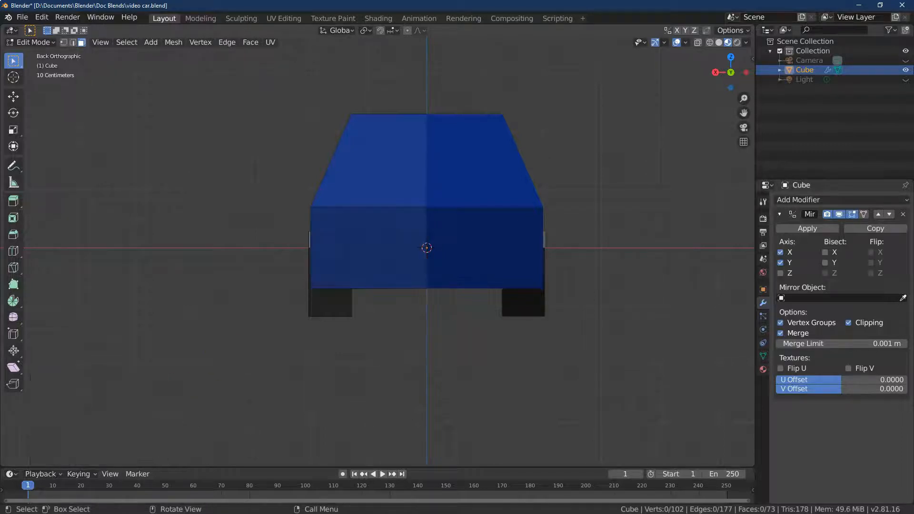
Duplicate the bottom row of three faces on the subdivided end in place and move the copy -0.2 m along Z
drag(339, 271, 419, 280)
click(176, 44)
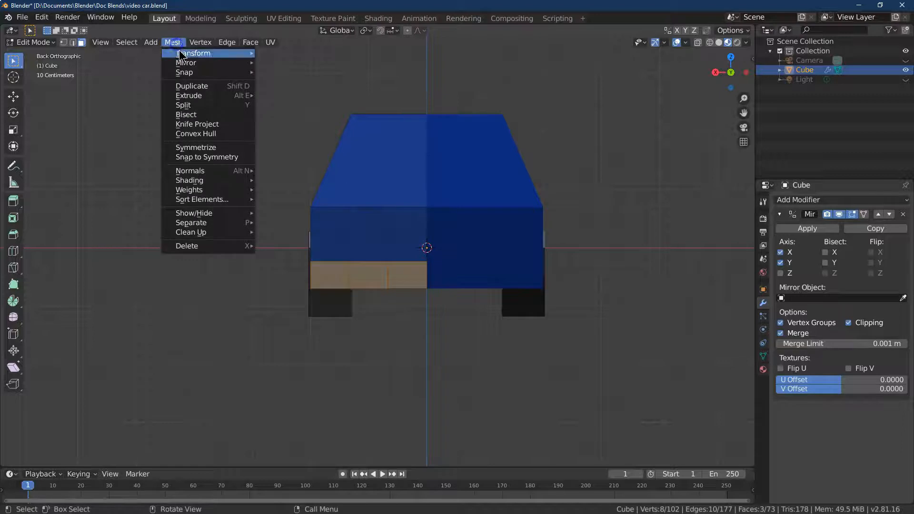
click(189, 81)
right_click(203, 89)
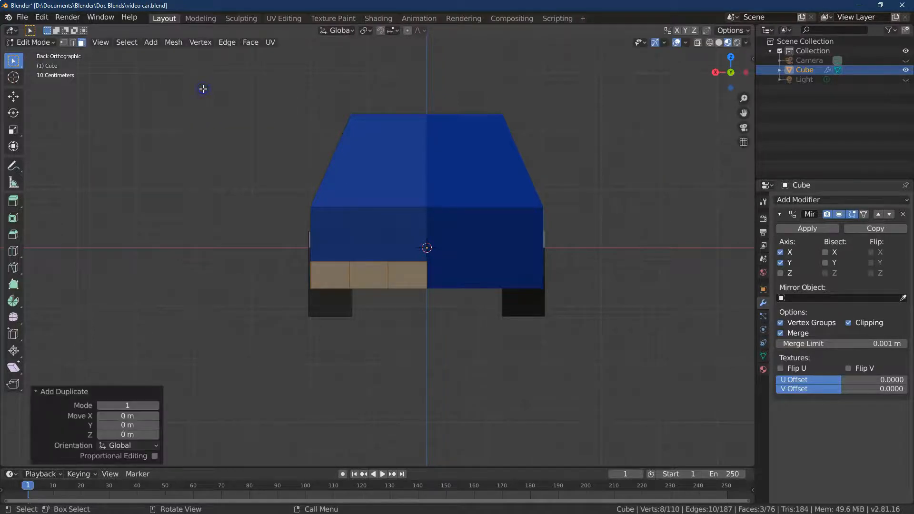
click(14, 101)
drag(367, 235, 369, 250)
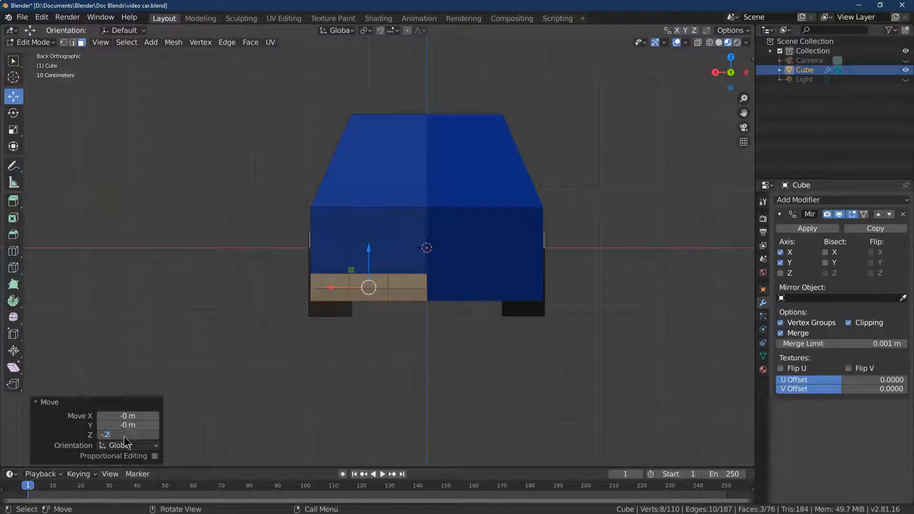
key(Return)
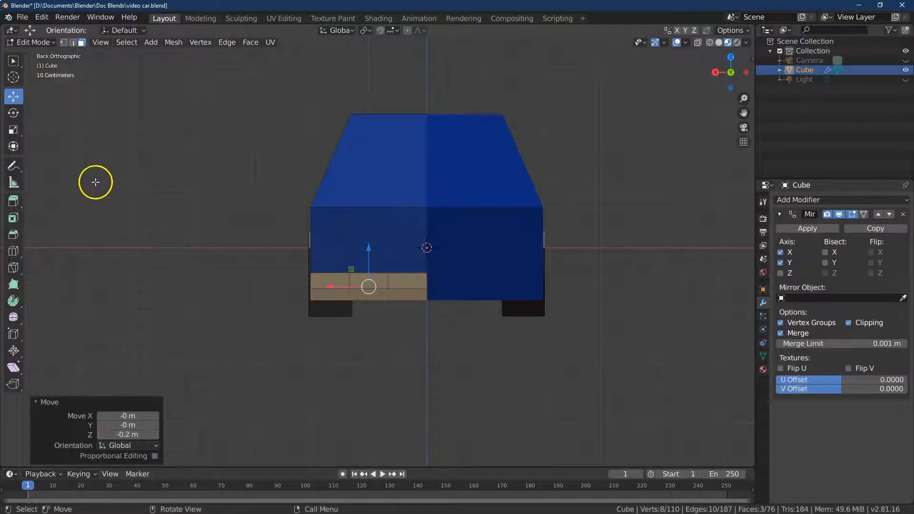
Move the duplicated bumper faces 0.1 m along X, outward from the car's centre
drag(325, 288, 324, 287)
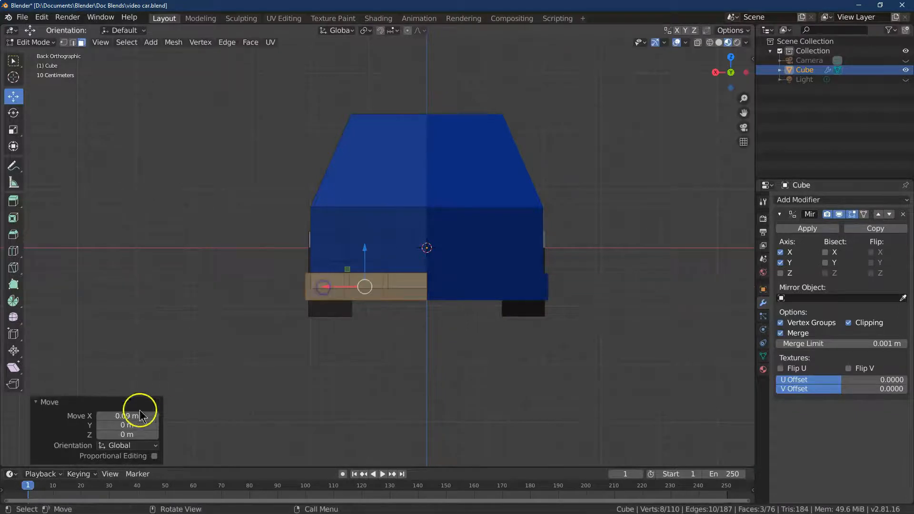
click(128, 416)
text(0.1)
key(Return)
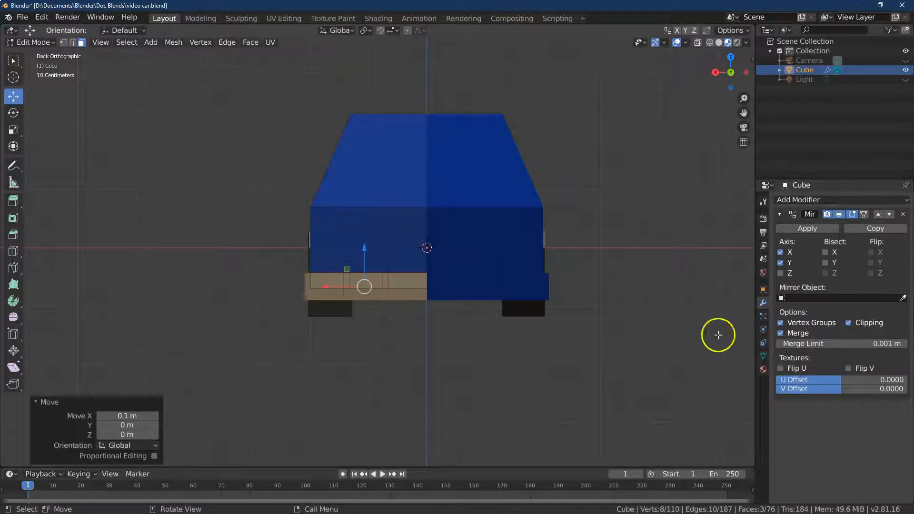
Assign the hub material to the duplicated bumper faces
click(763, 370)
click(792, 220)
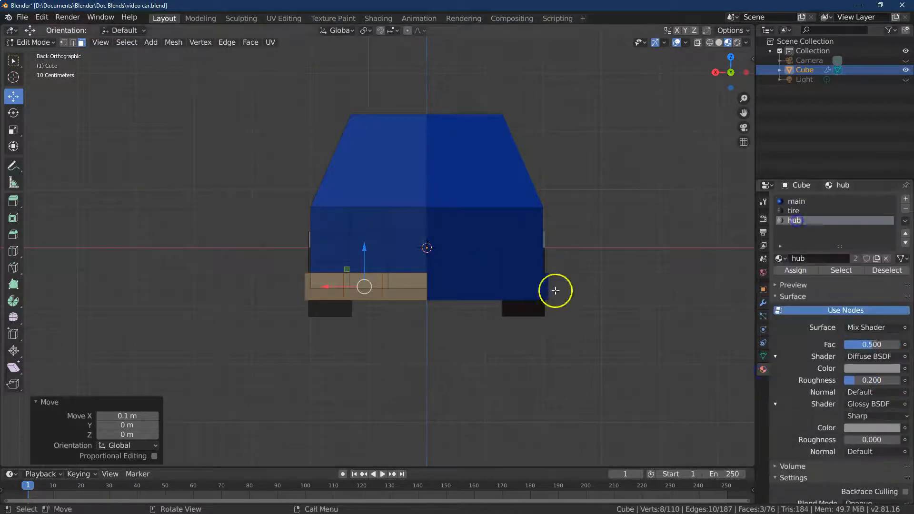
click(791, 271)
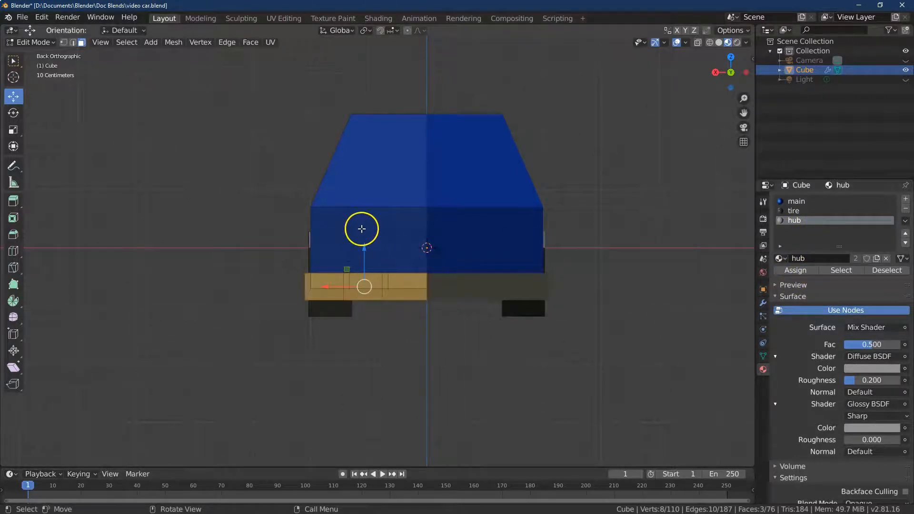
Duplicate the outer and middle faces of the end's top row and move the copy 0.1 m outward along X
click(356, 223)
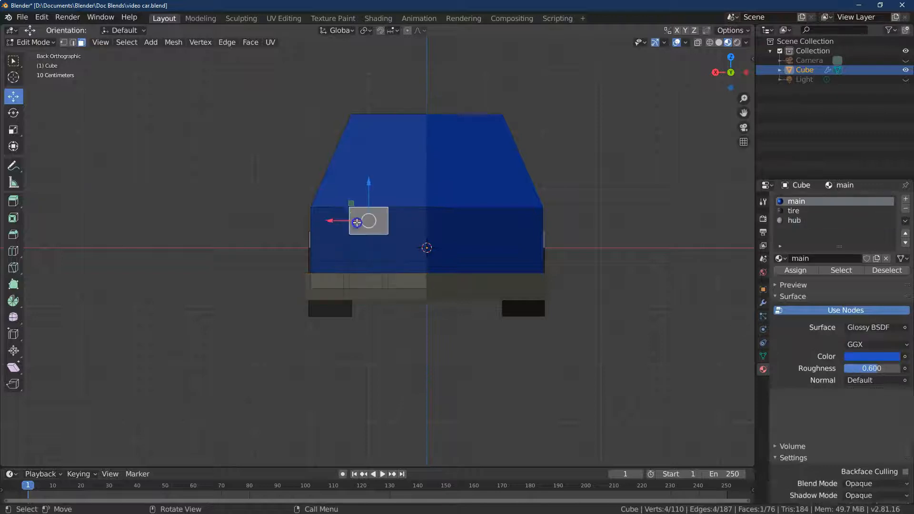
click(19, 62)
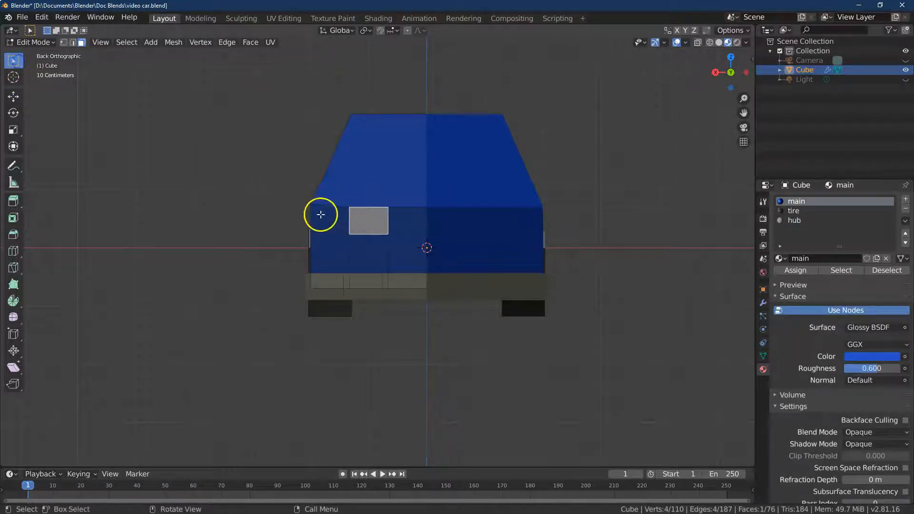
shift+click(318, 217)
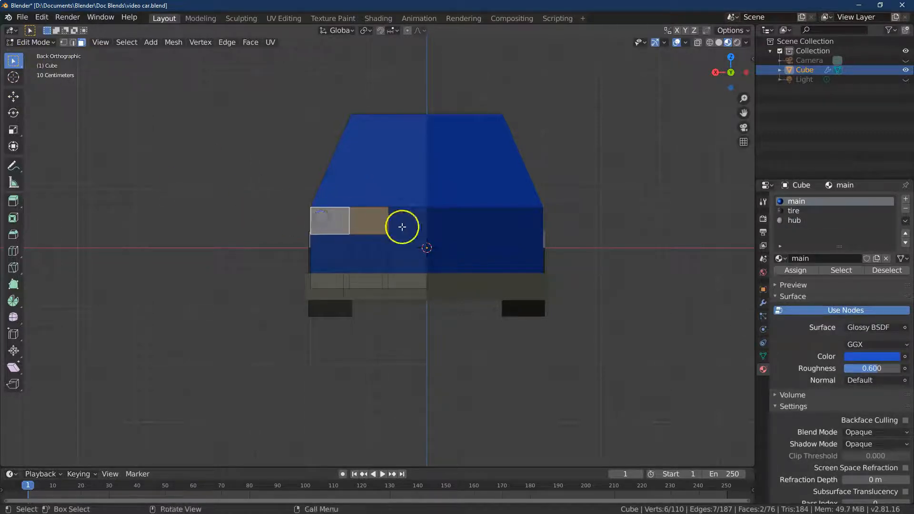
click(172, 42)
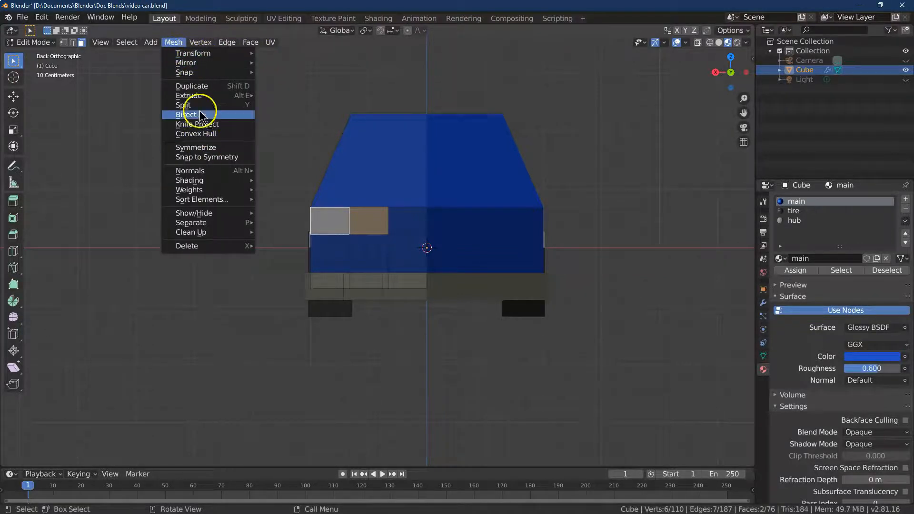
click(192, 85)
click(195, 85)
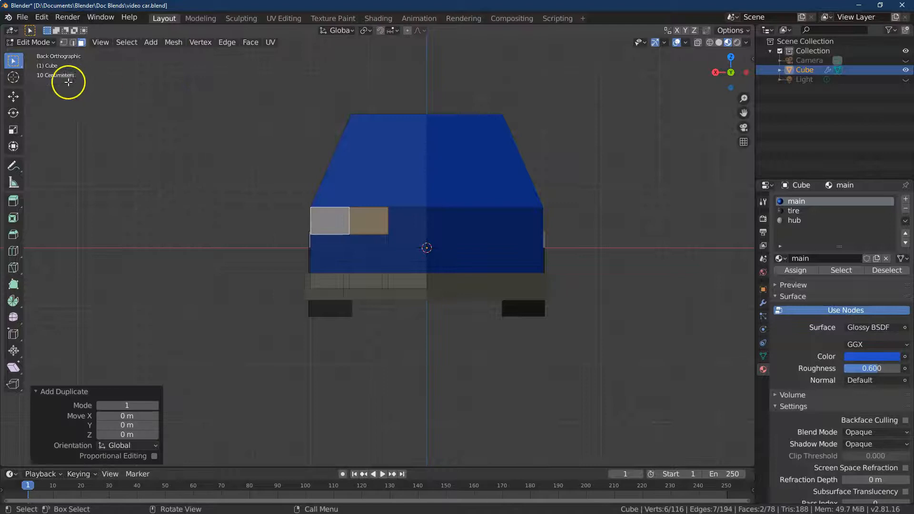
click(13, 97)
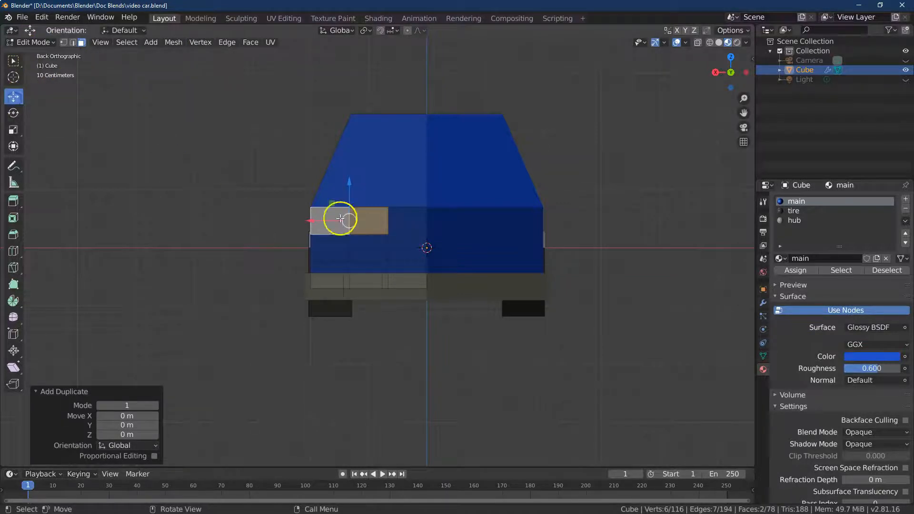
drag(310, 220, 304, 220)
click(122, 416)
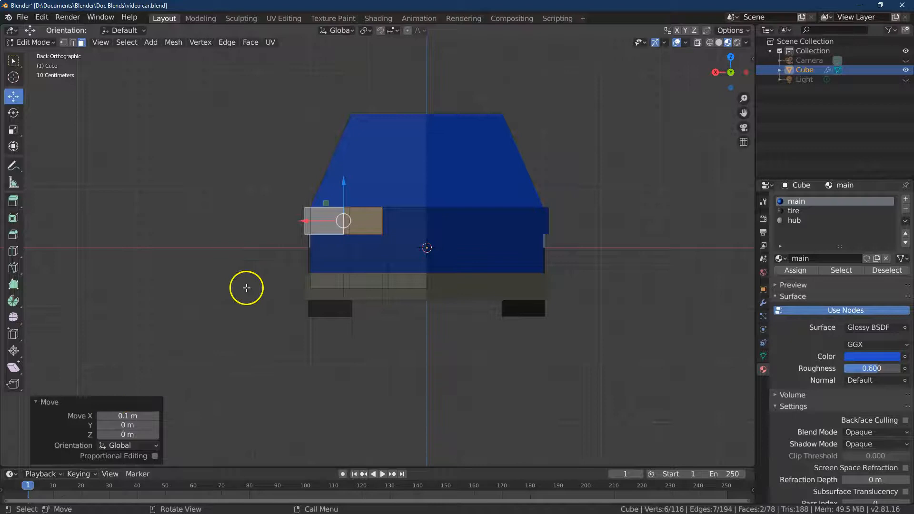
Scale the duplicated pair of upper faces to 0.9 along Z
click(13, 130)
drag(343, 182, 343, 188)
click(138, 434)
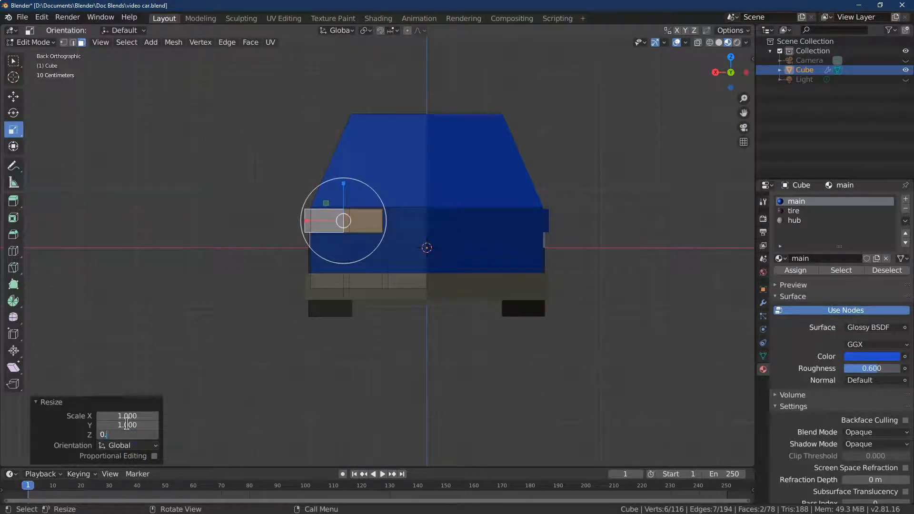
key(Return)
click(132, 416)
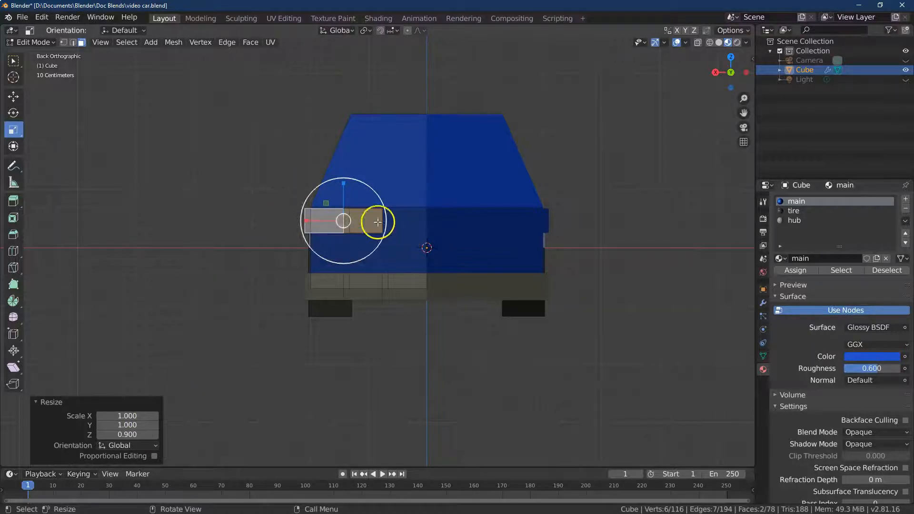
Scale the duplicated pair of upper faces to 0.8 along X
drag(307, 222, 311, 222)
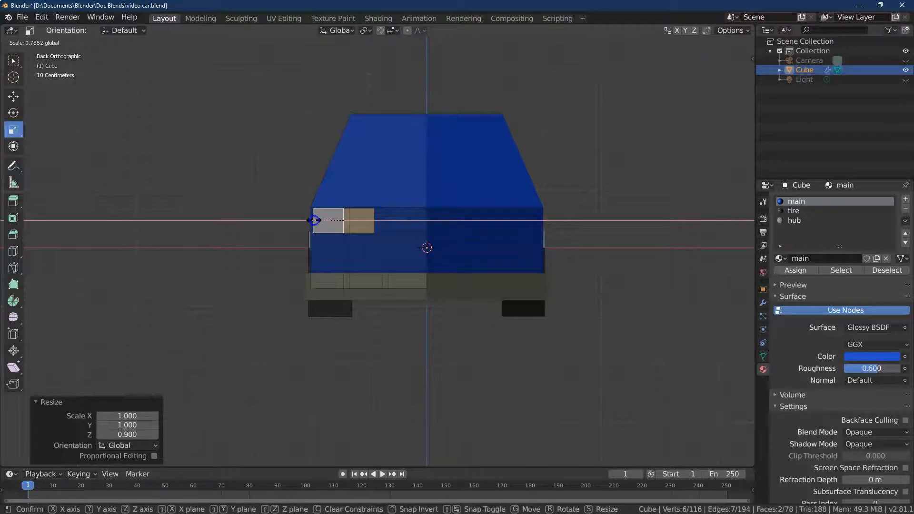
drag(314, 220, 313, 221)
click(139, 417)
text(0.8)
key(Return)
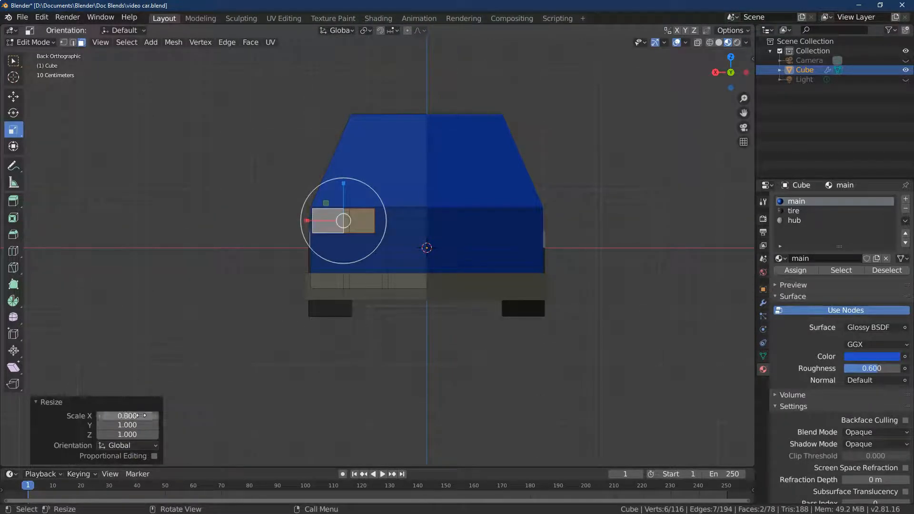
Set the duplicated upper faces' X scale to 0.7
click(132, 417)
text(0.7)
key(Return)
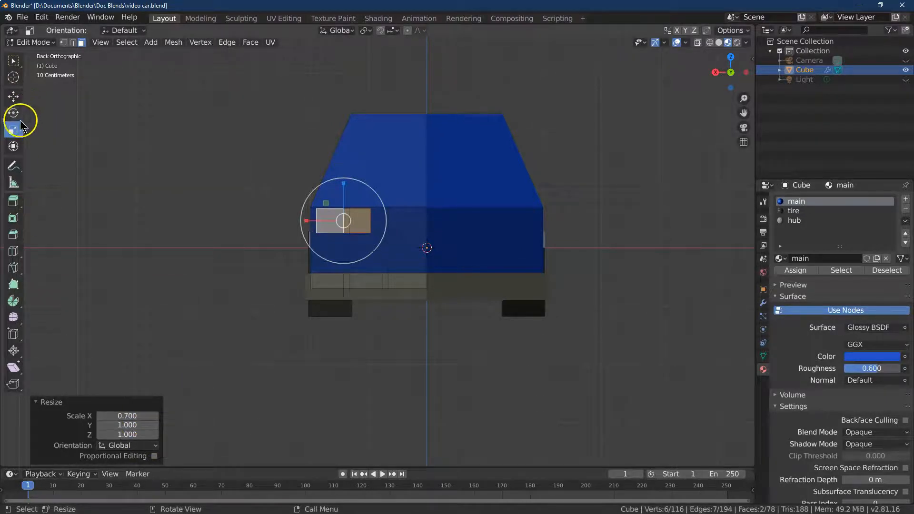
Move the duplicated upper faces 0.2 m along X and -0.05 m along Z
click(12, 96)
drag(304, 220, 296, 223)
click(137, 416)
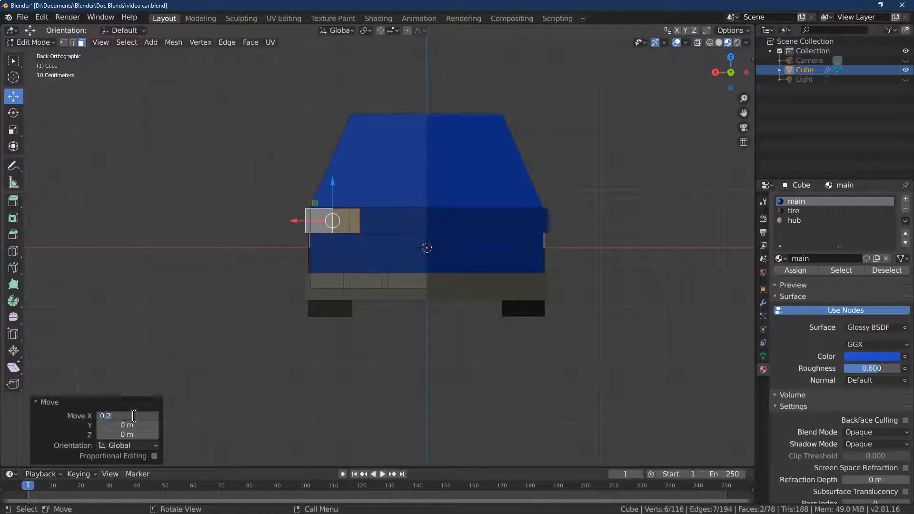
text(0.2)
key(Return)
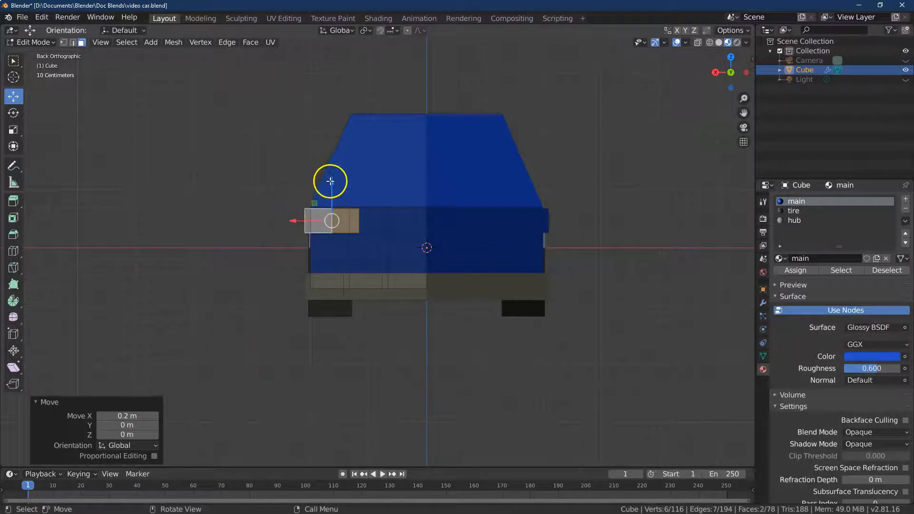
drag(332, 181, 331, 185)
double_click(130, 435)
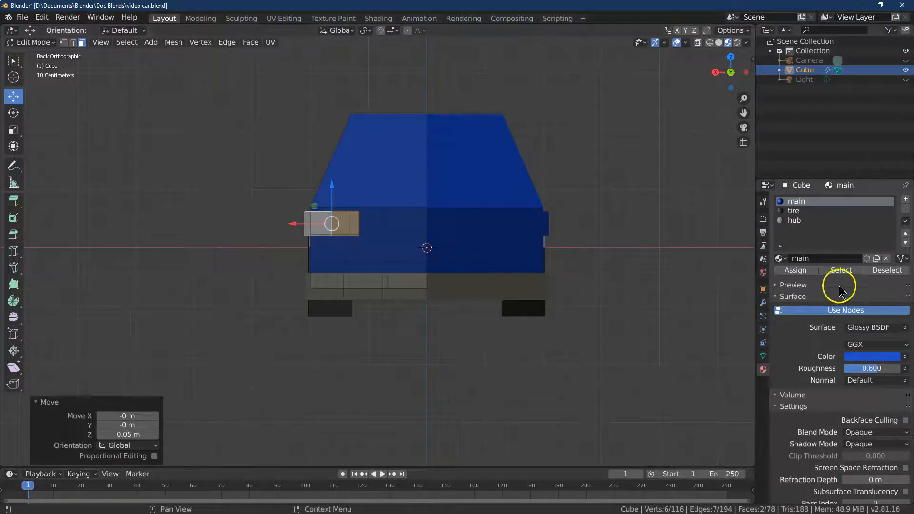
Add a new material to the car and name it yellow
click(905, 199)
click(796, 260)
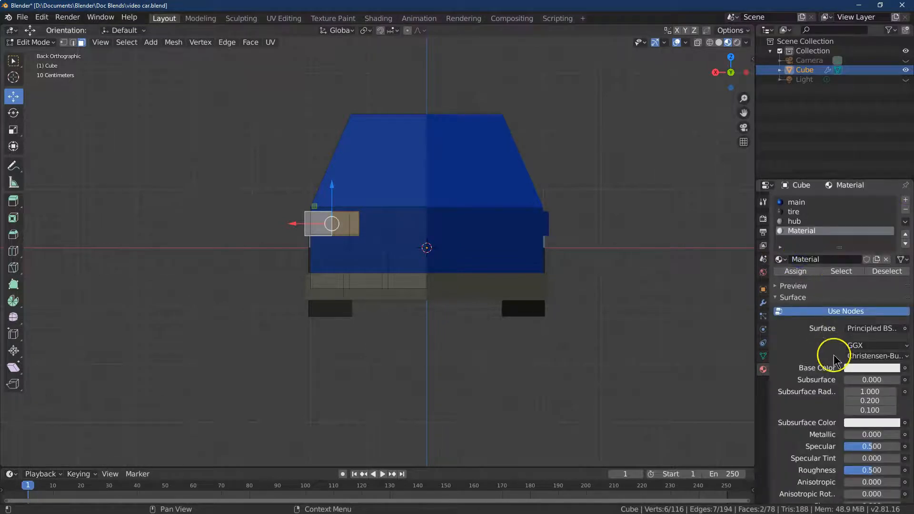
double_click(811, 258)
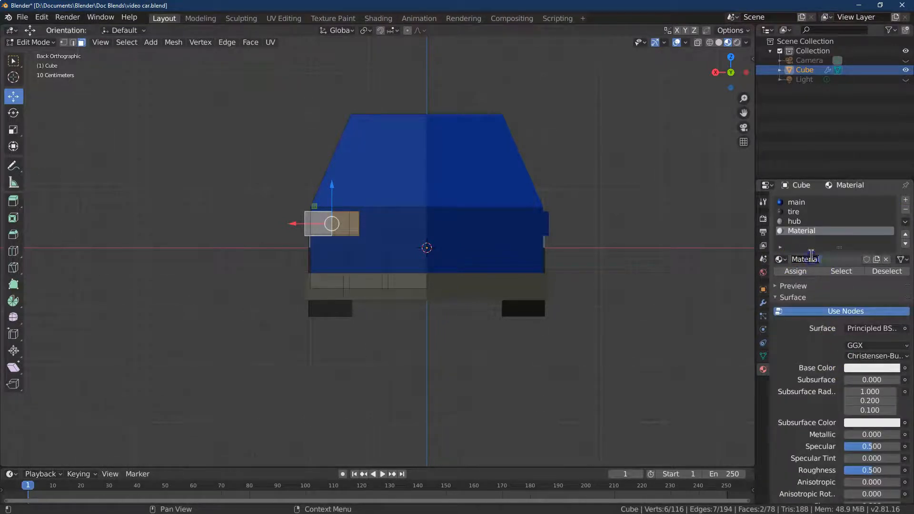
text(yellow)
key(Return)
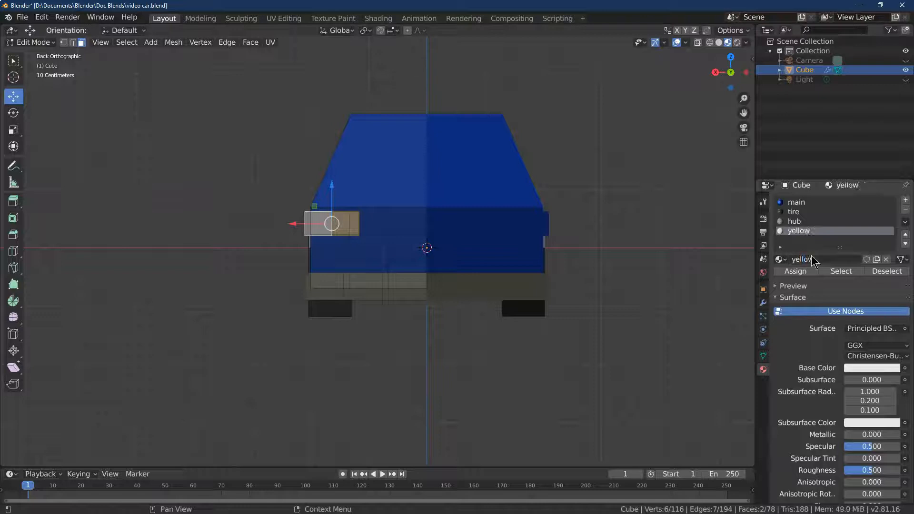
Make the yellow material an Emission shader with colour fff777 and assign it to the selected light faces
click(852, 328)
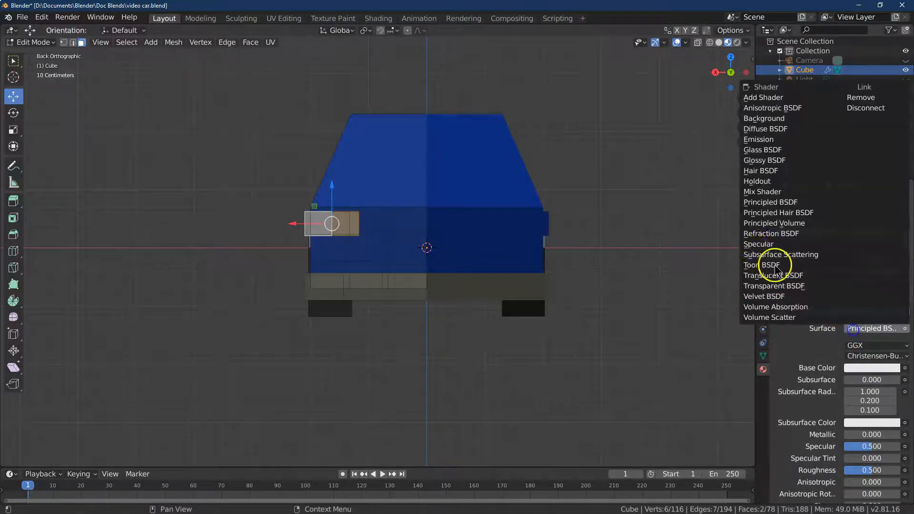
click(758, 139)
click(882, 347)
click(833, 262)
click(856, 304)
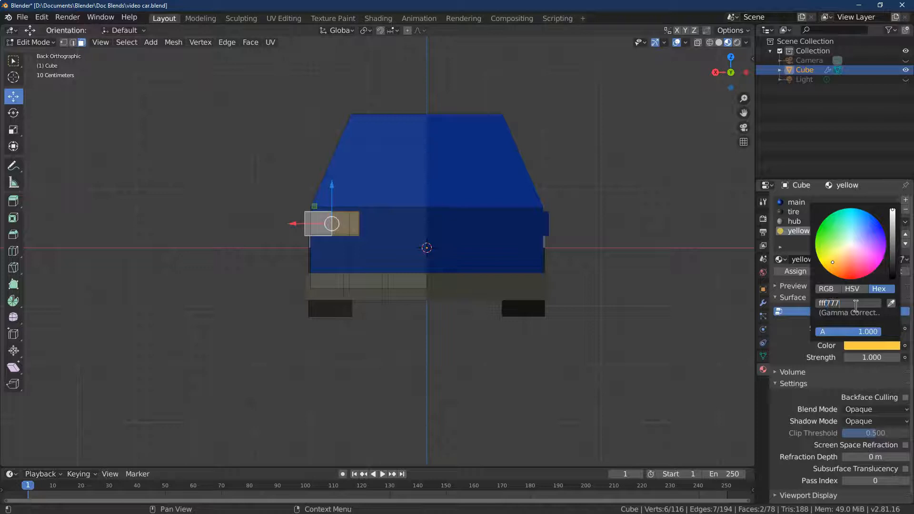
text(fff777)
key(Return)
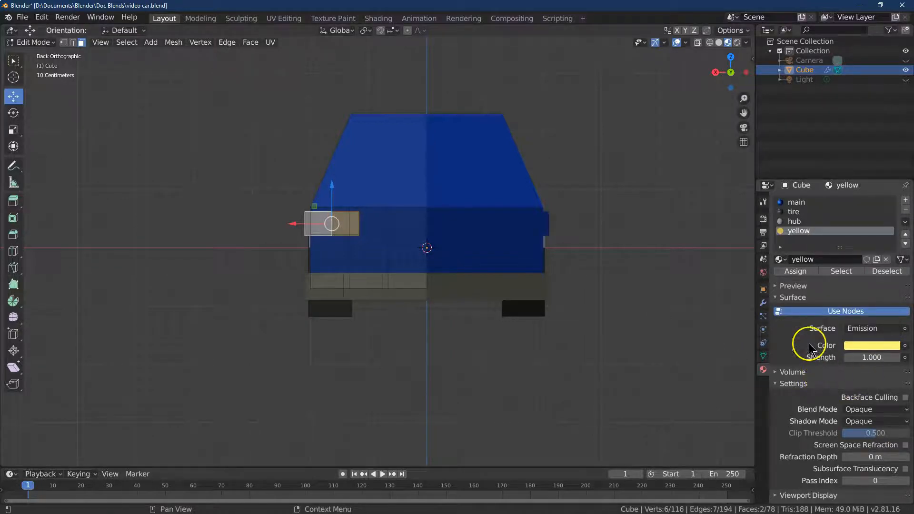
click(794, 271)
Duplicate the body-end face beside the centre line in the middle row, keeping the copy in place
click(407, 247)
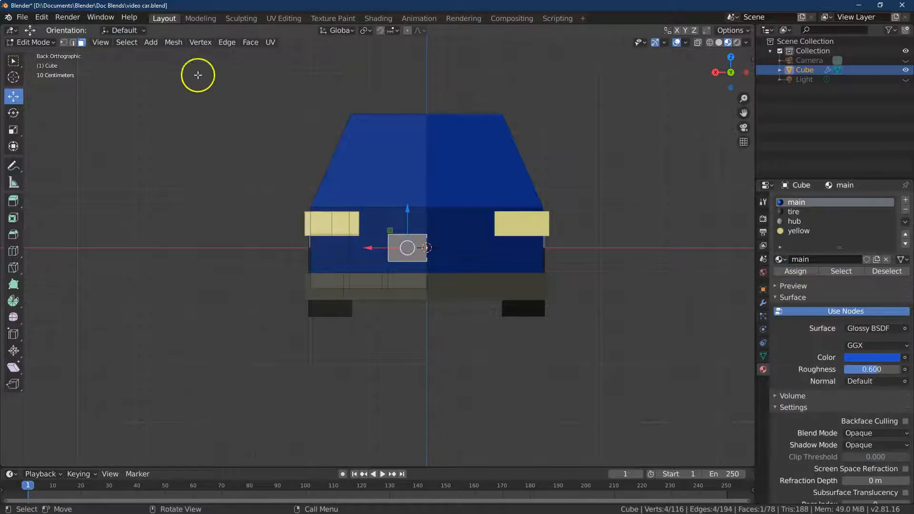
click(174, 44)
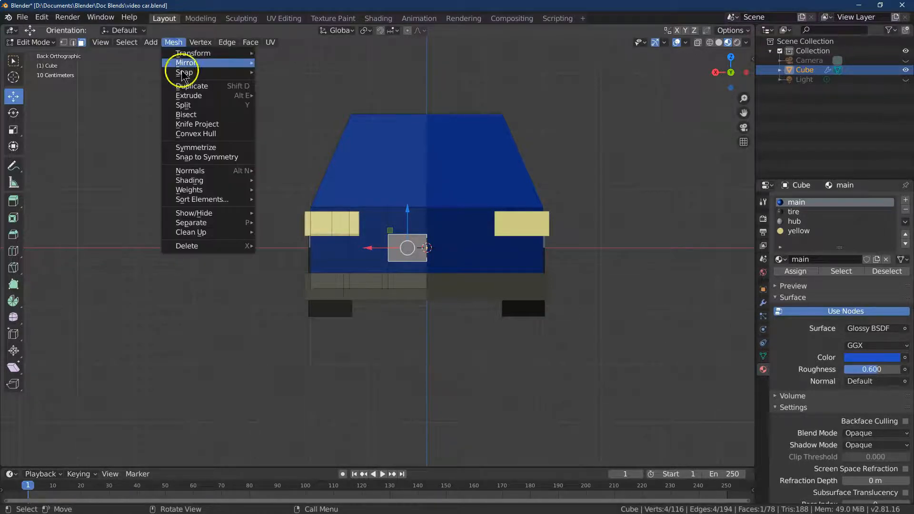
click(186, 84)
click(188, 84)
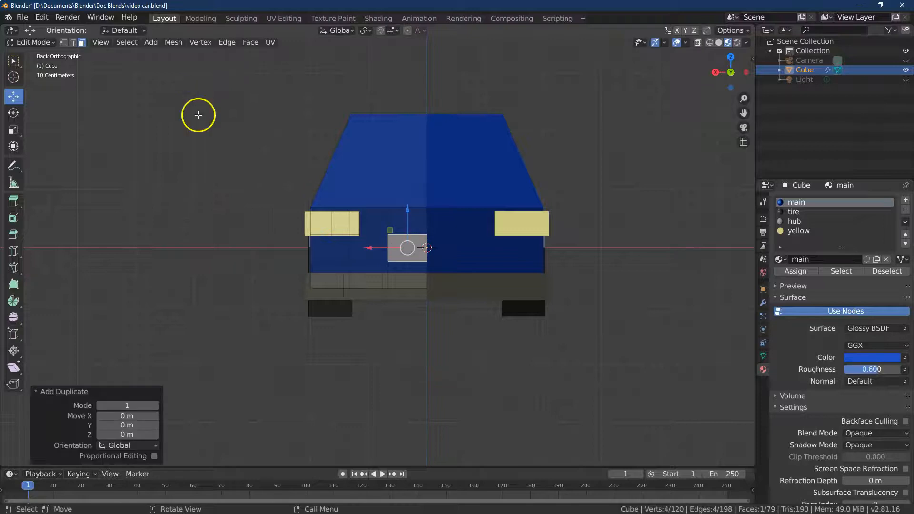
Scale the duplicated centre face to 0.6 along Z
click(12, 129)
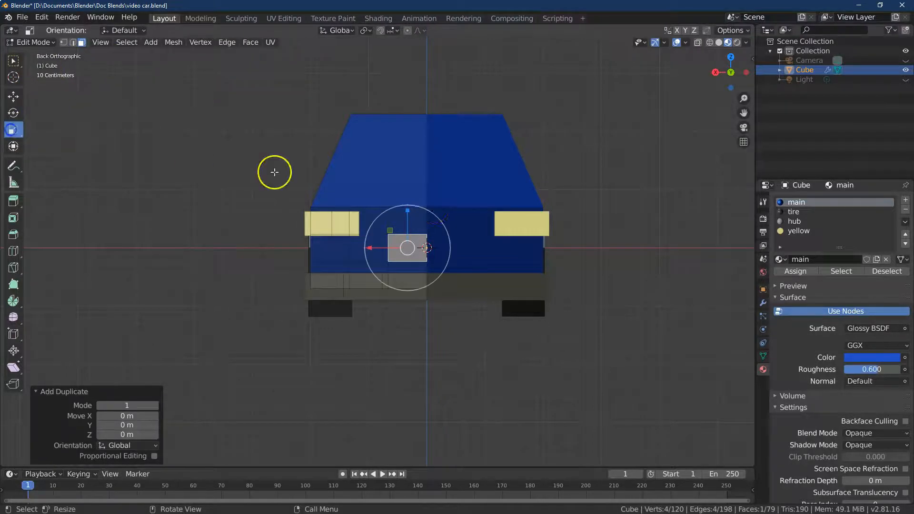
drag(407, 211, 405, 224)
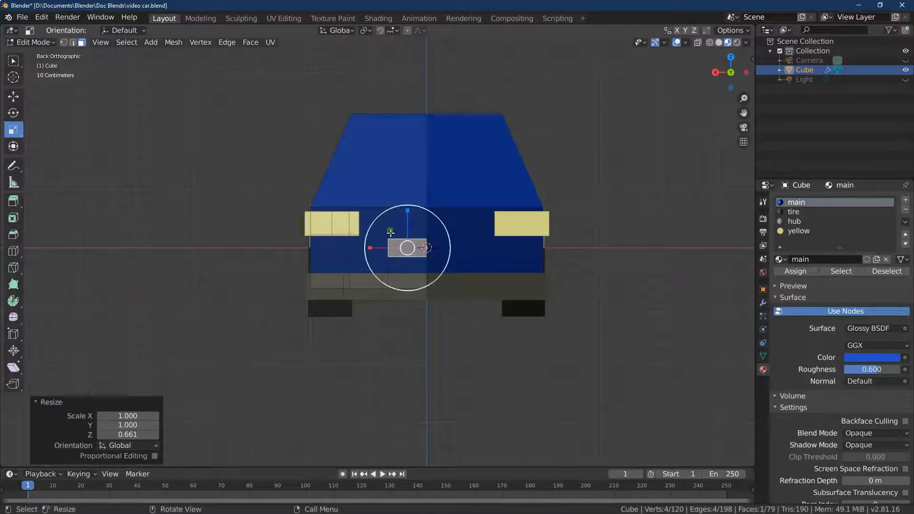
click(130, 435)
text(0.7)
key(Return)
click(127, 427)
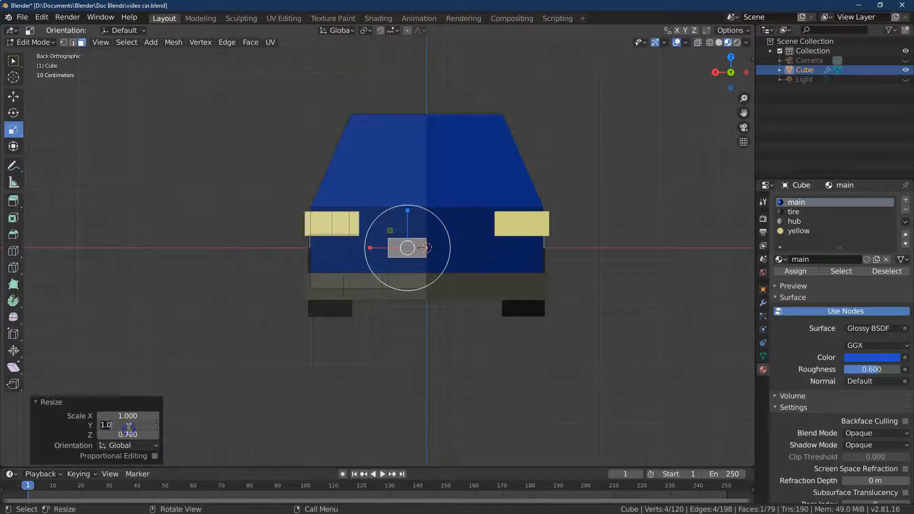
click(141, 433)
text(0.6)
key(Return)
Scale the duplicated centre face to 0.8 along X
drag(369, 248, 376, 248)
click(117, 415)
text(0.7)
key(Return)
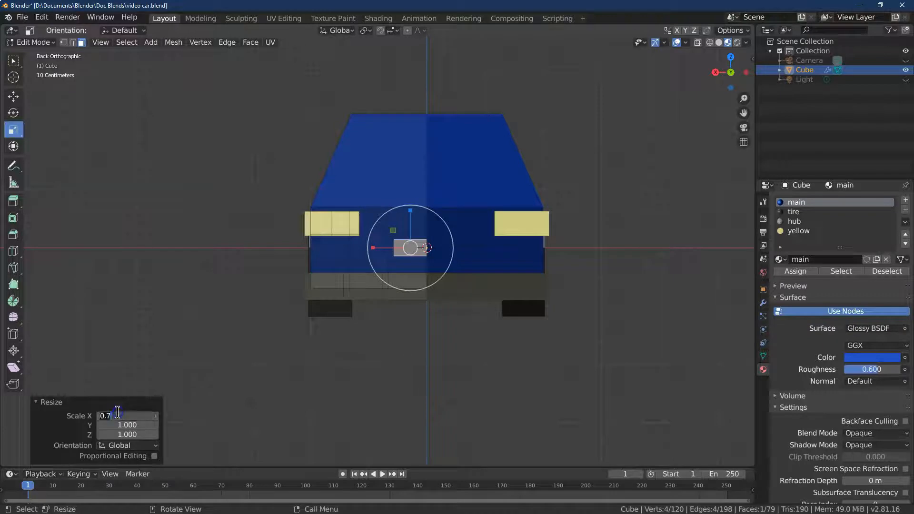
key(Return)
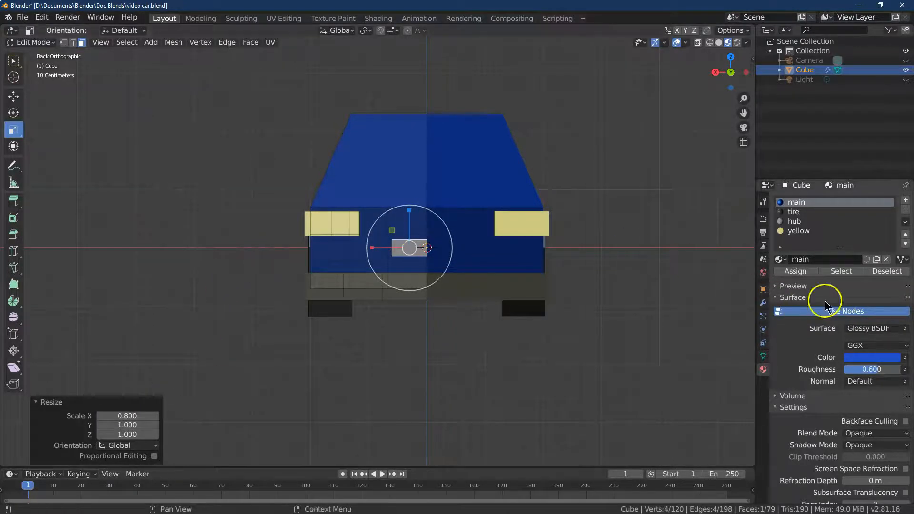
Add another new material to the car and name it plate
click(906, 200)
click(824, 260)
click(826, 260)
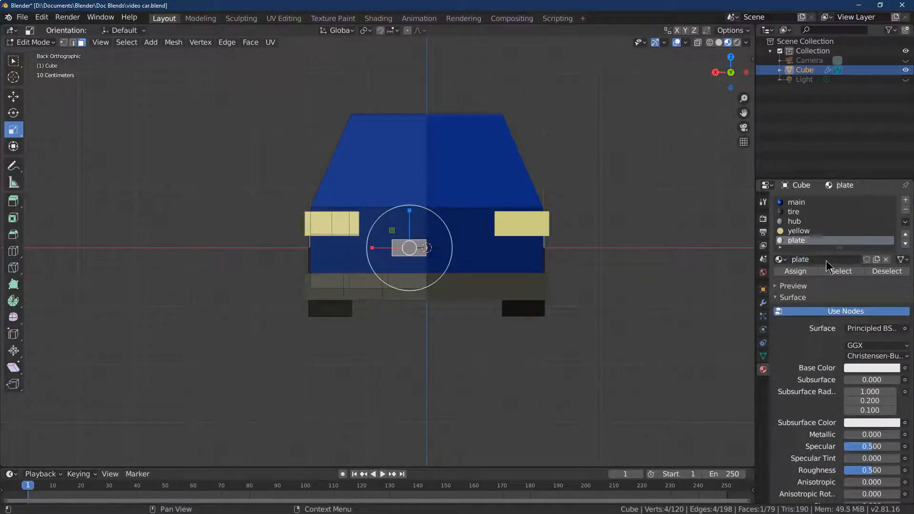
Give the plate material a light grey base colour, specular 0.4 and roughness 0.6, and assign it to the centre face
click(861, 367)
click(851, 267)
drag(893, 246, 891, 244)
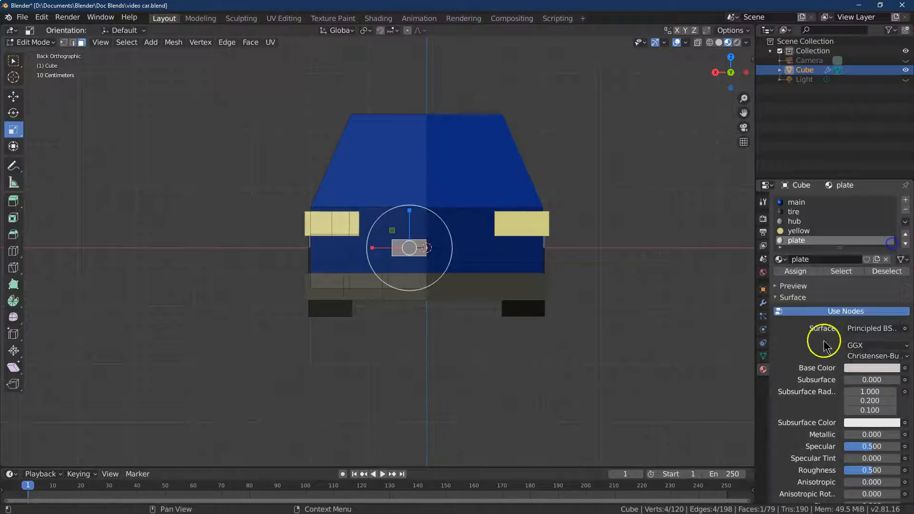
click(876, 471)
key(Return)
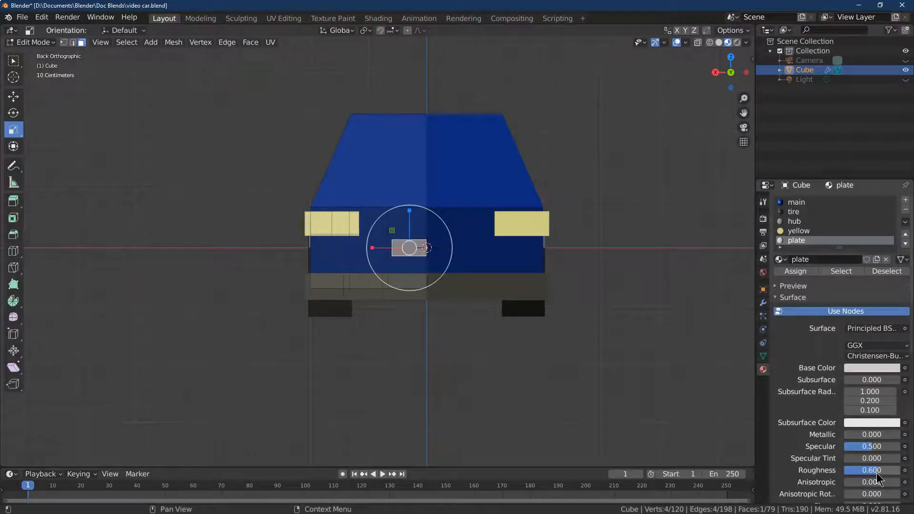
key(Return)
click(795, 271)
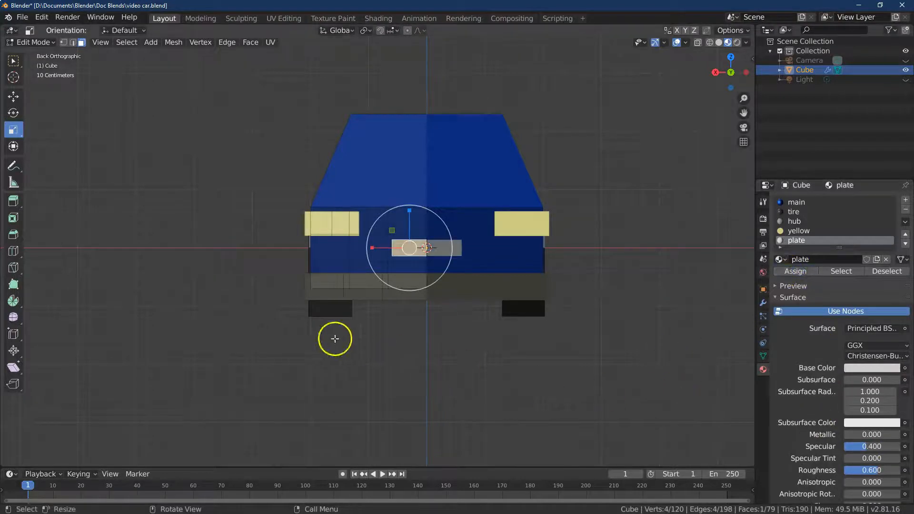
Switch to solid shading and select both light faces and all three bumper faces on the car's end
click(291, 339)
drag(709, 76, 35, 84)
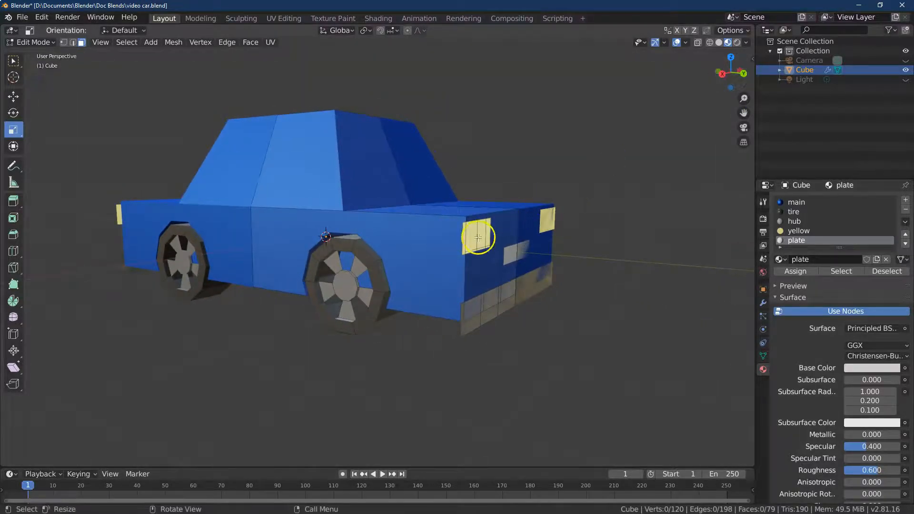
click(461, 239)
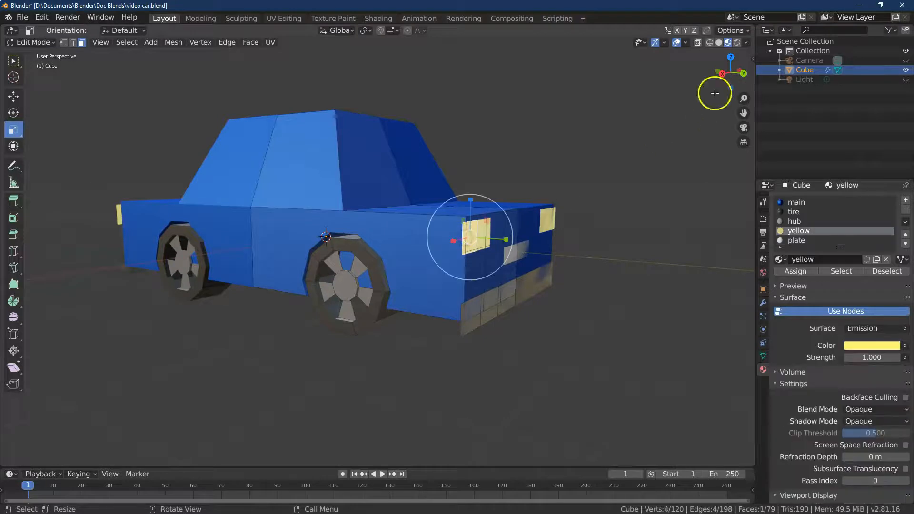
click(12, 62)
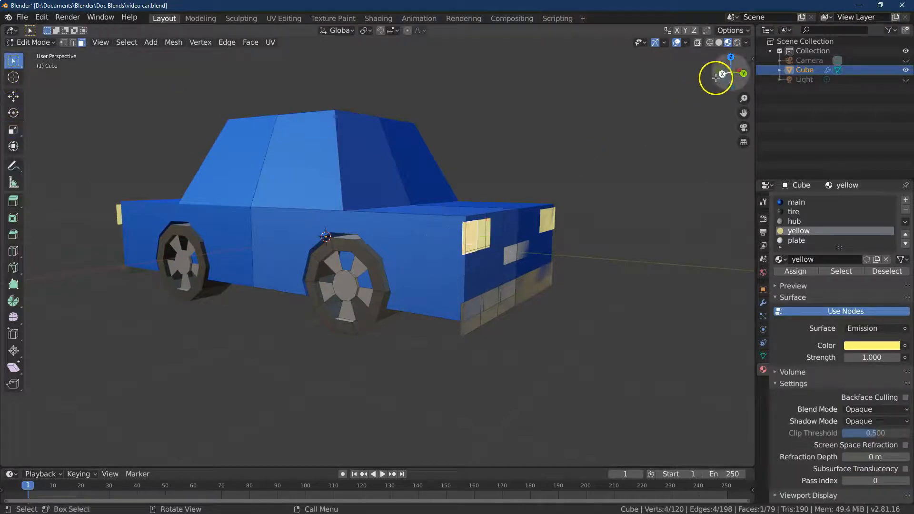
click(744, 74)
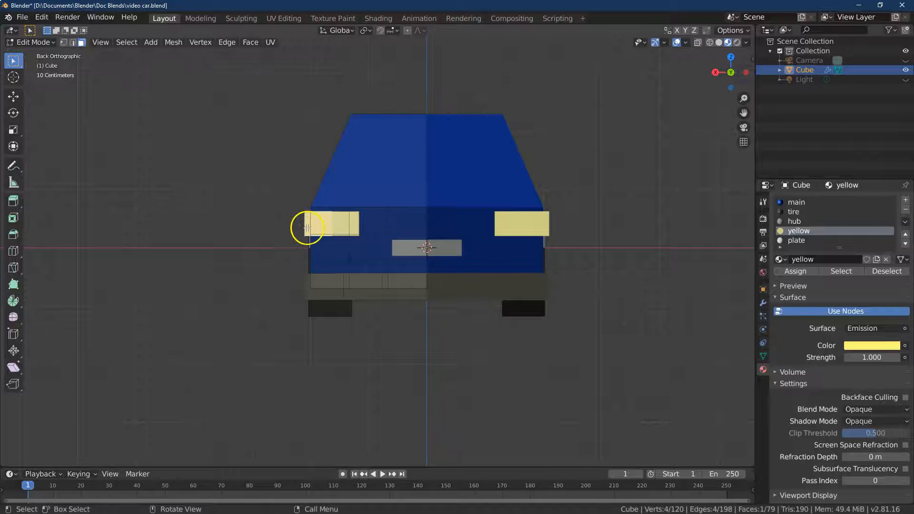
shift+click(329, 224)
click(719, 42)
shift+click(335, 224)
shift+click(349, 220)
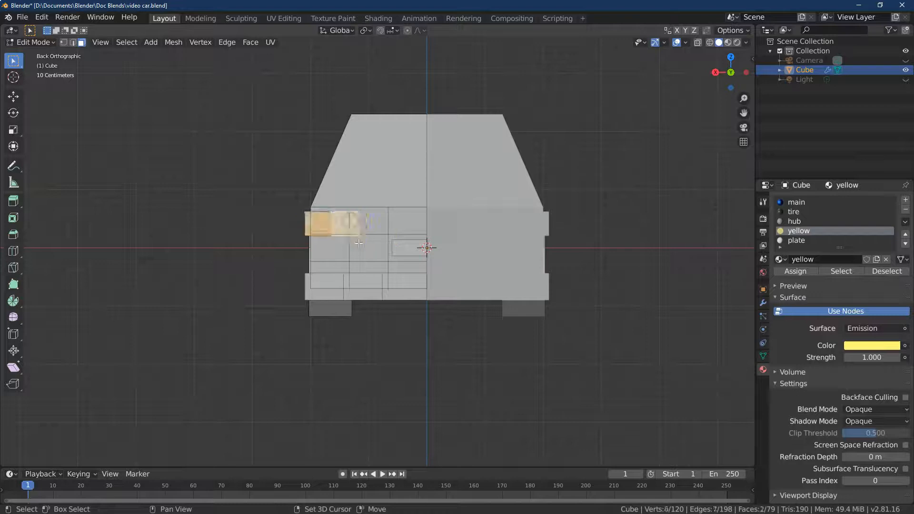
shift+click(314, 296)
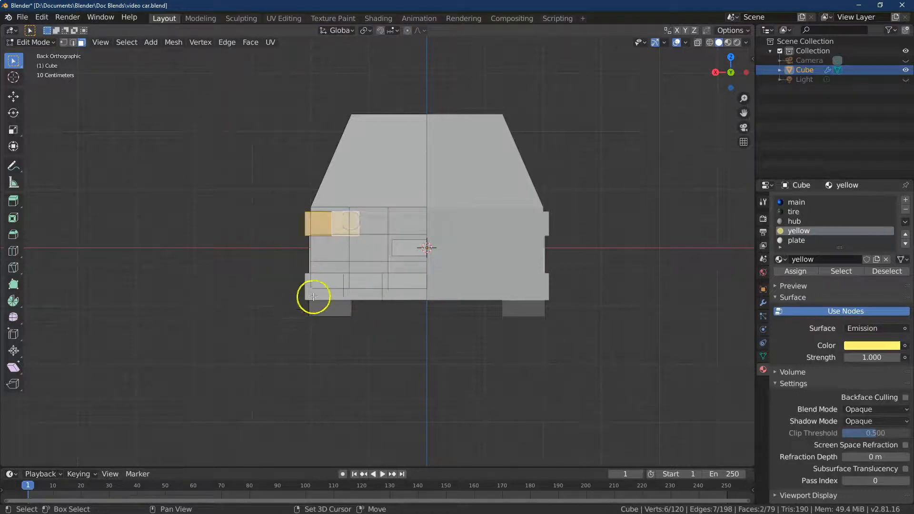
shift+click(377, 297)
shift+click(390, 294)
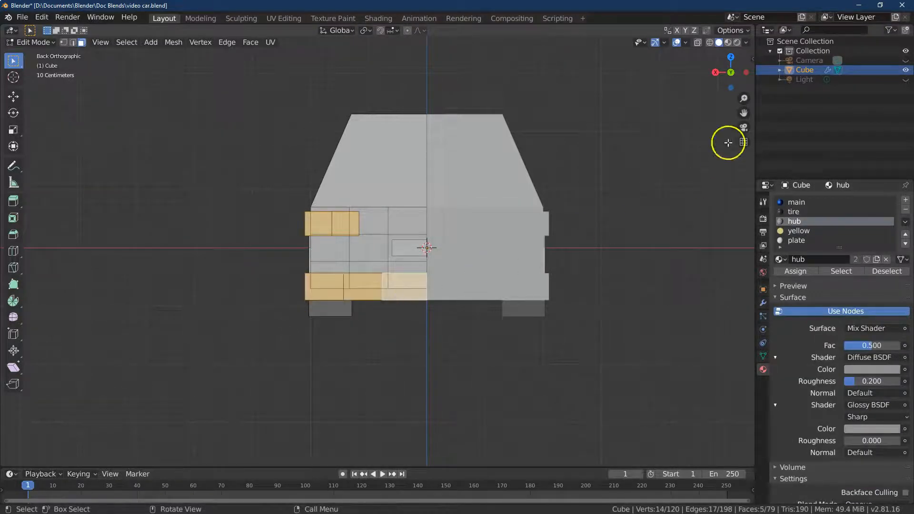
click(715, 72)
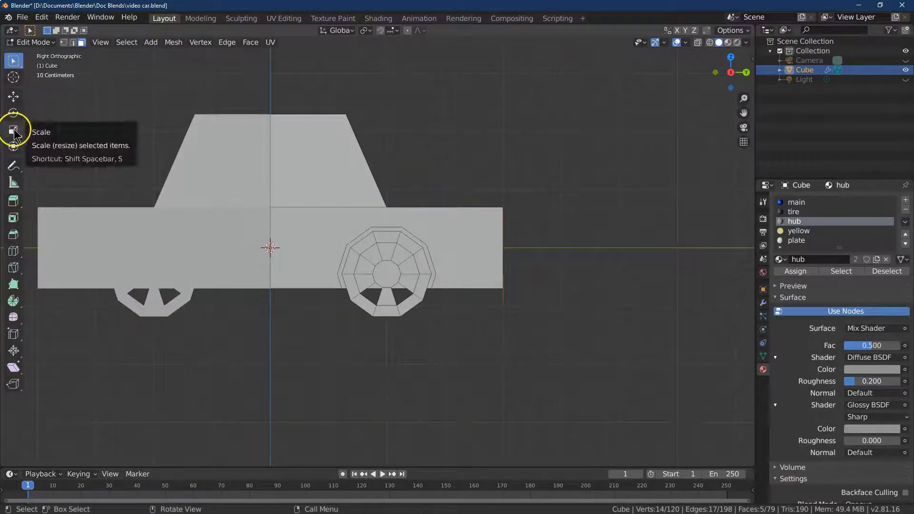
click(12, 205)
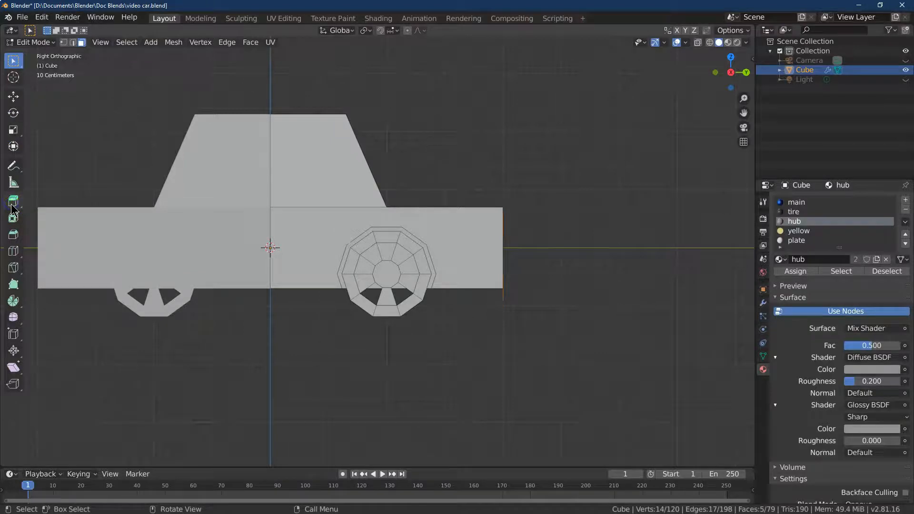
drag(570, 291, 550, 288)
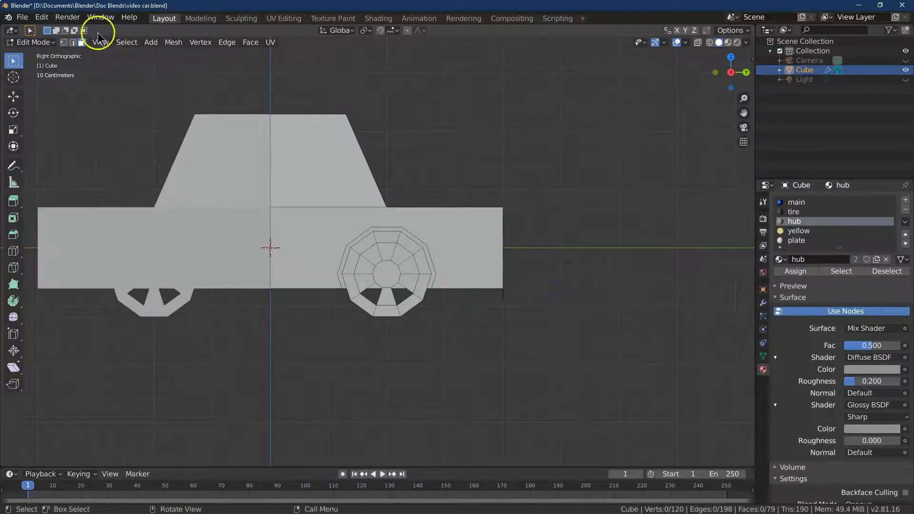
click(42, 17)
click(54, 27)
Extrude the selected light and bumper faces along their normals with an offset of 0.2 m
click(14, 201)
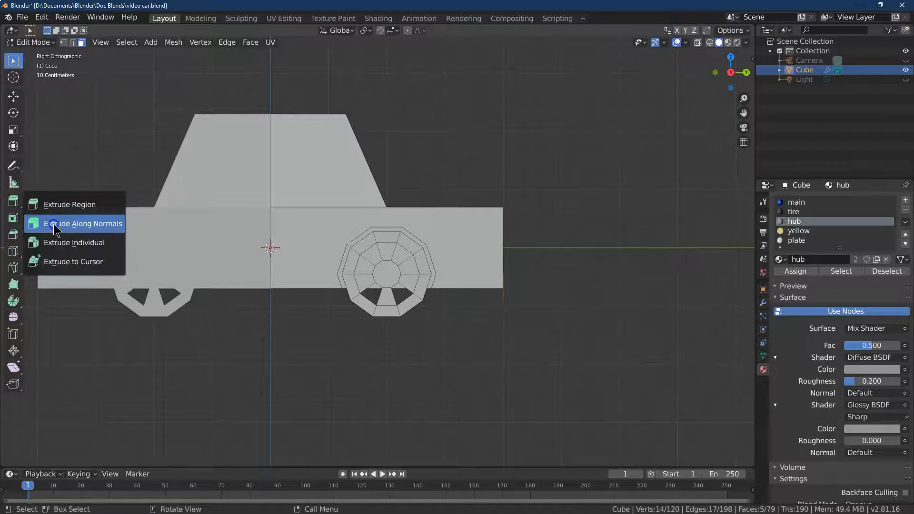
click(55, 227)
mouse_move(592, 312)
mouse_down()
mouse_move(604, 308)
mouse_move(584, 311)
mouse_move(597, 312)
mouse_up()
click(124, 432)
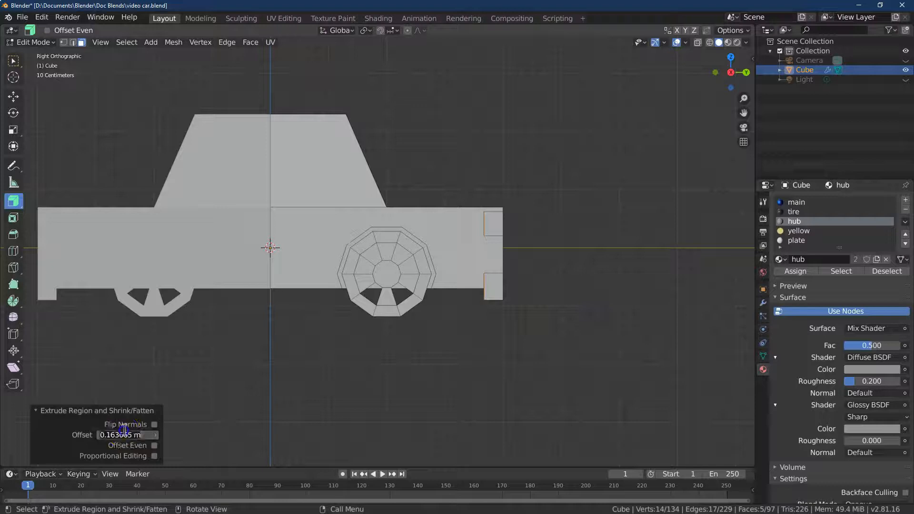
key(Return)
drag(136, 434, 137, 433)
text(0.1)
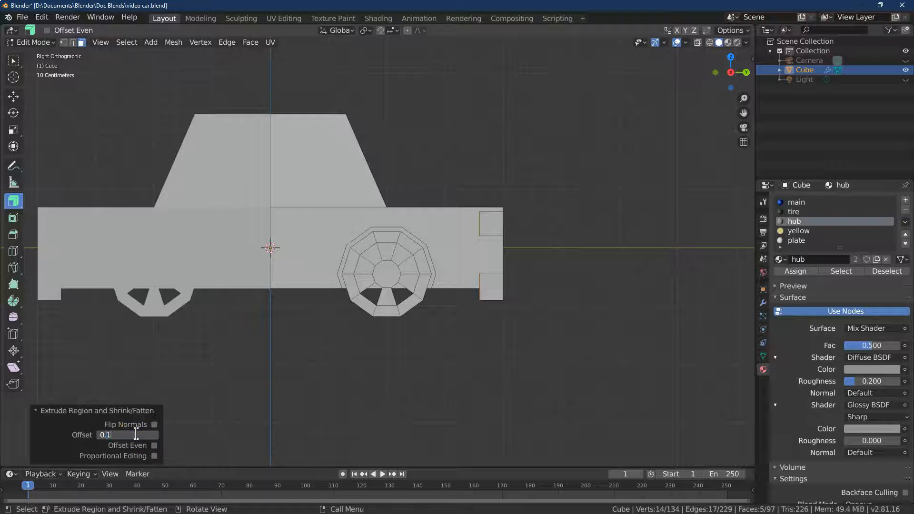
text(5)
key(Return)
click(136, 434)
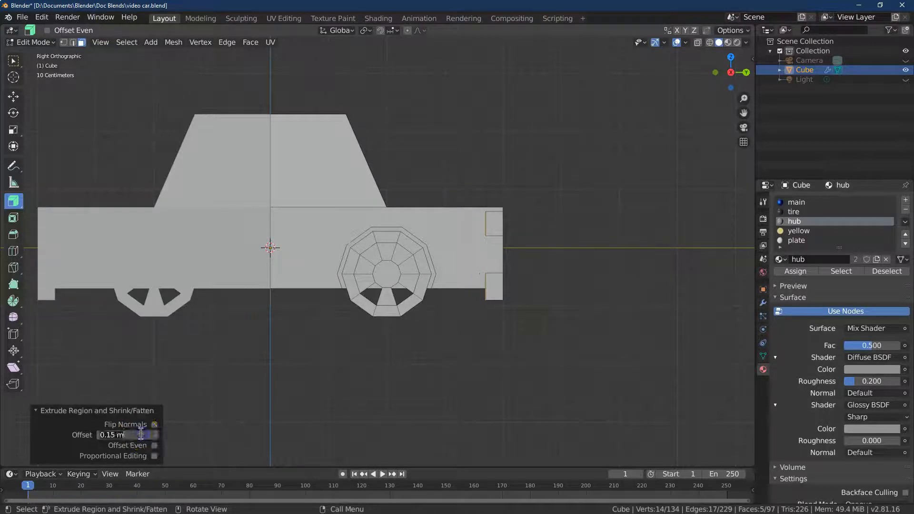
text(0.2)
key(Return)
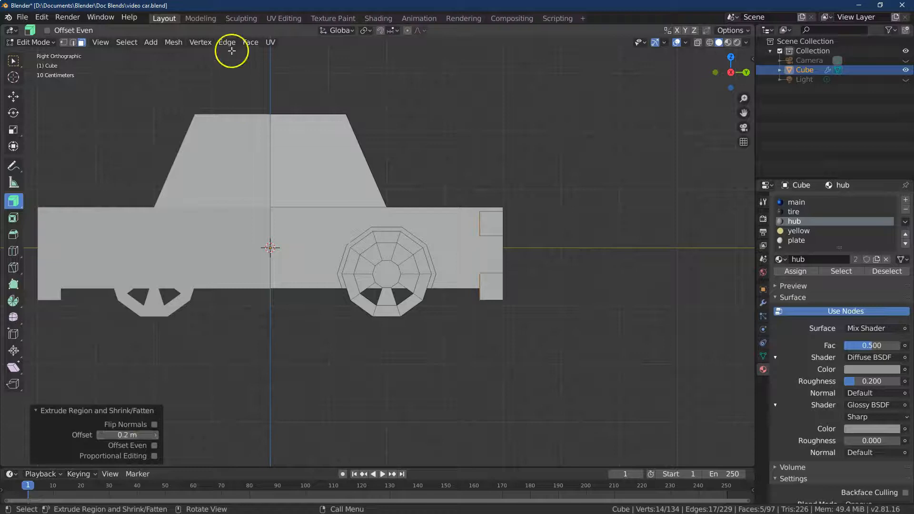
Grow the selection to the whole light and bumper blocks and move them 0.1 m along Y
click(130, 42)
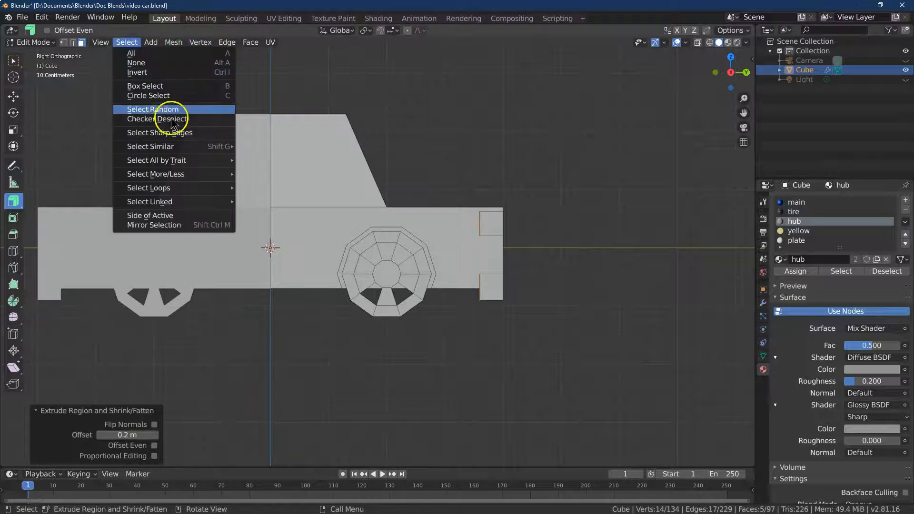
mouse_move(171, 174)
click(248, 172)
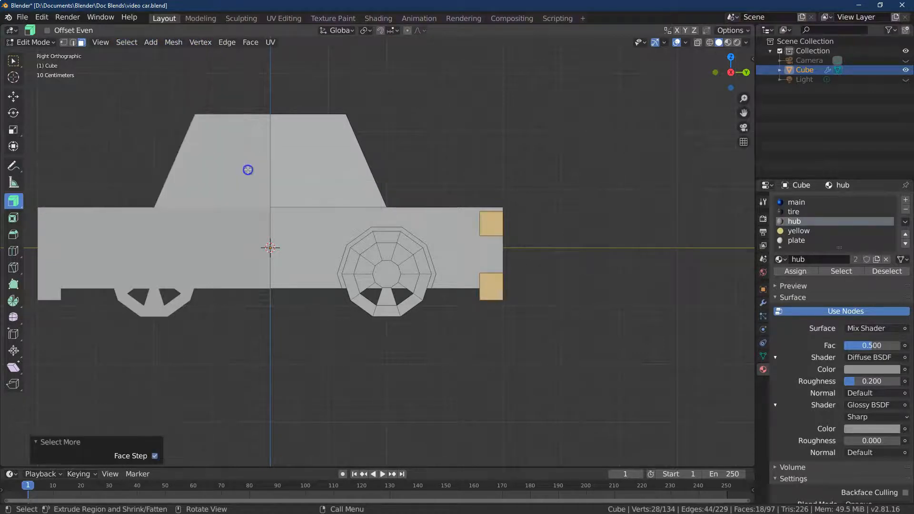
click(15, 96)
drag(532, 259, 539, 259)
double_click(127, 423)
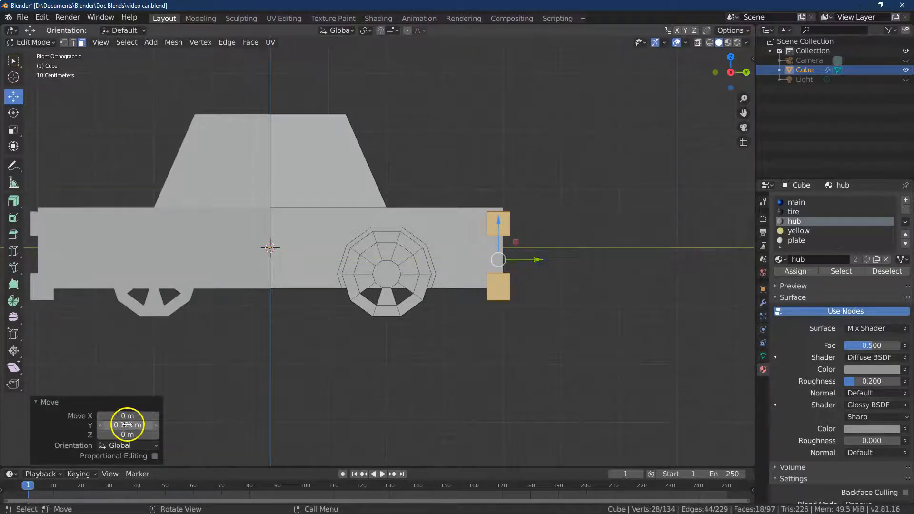
text(0)
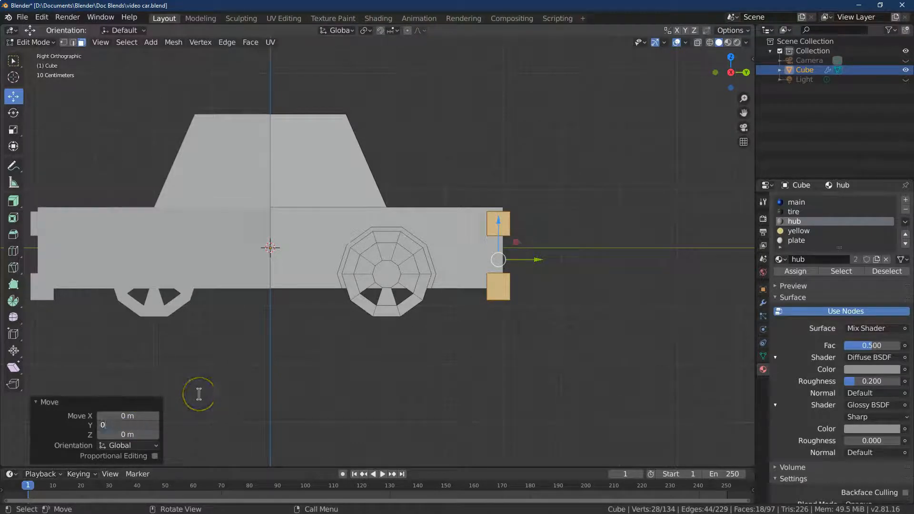
text(.12)
key(Return)
drag(729, 76, 684, 103)
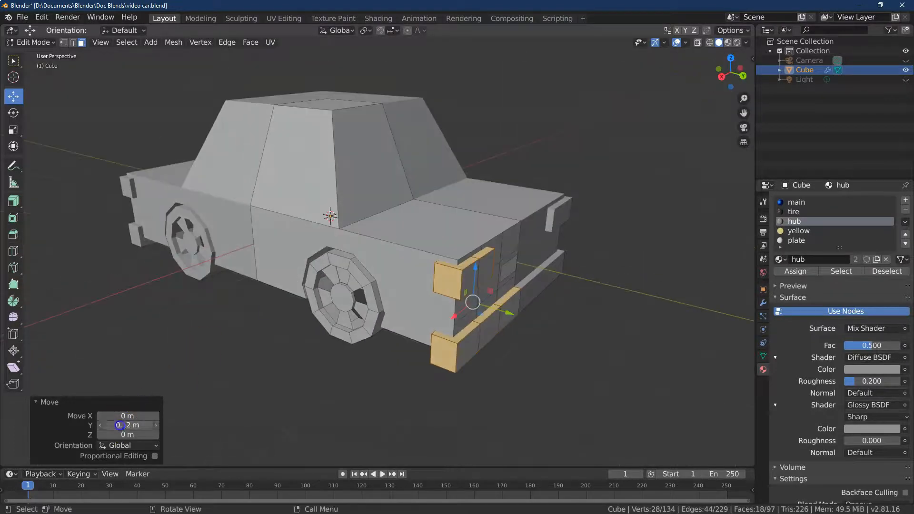
key(Return)
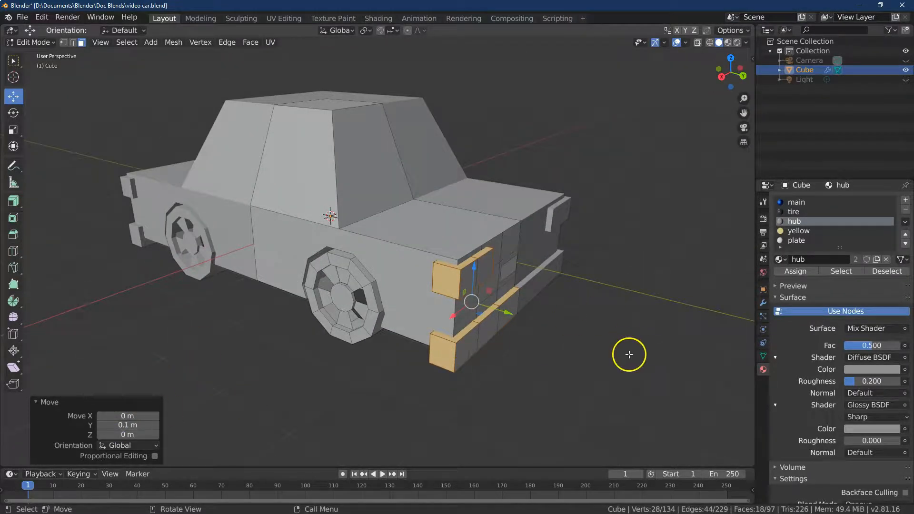
click(628, 354)
Select the licence plate face on the car's end and extrude it along its normal with an offset of -0.02 m
click(510, 276)
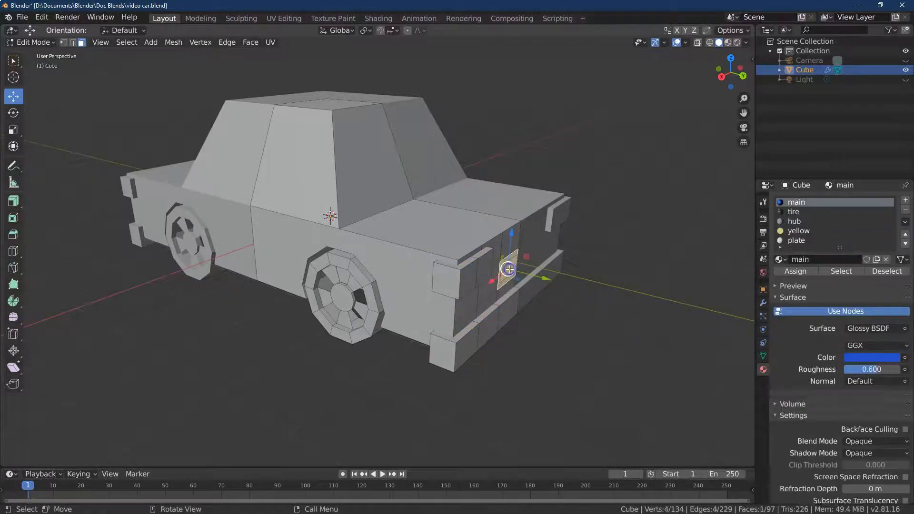
click(13, 61)
click(595, 310)
click(510, 264)
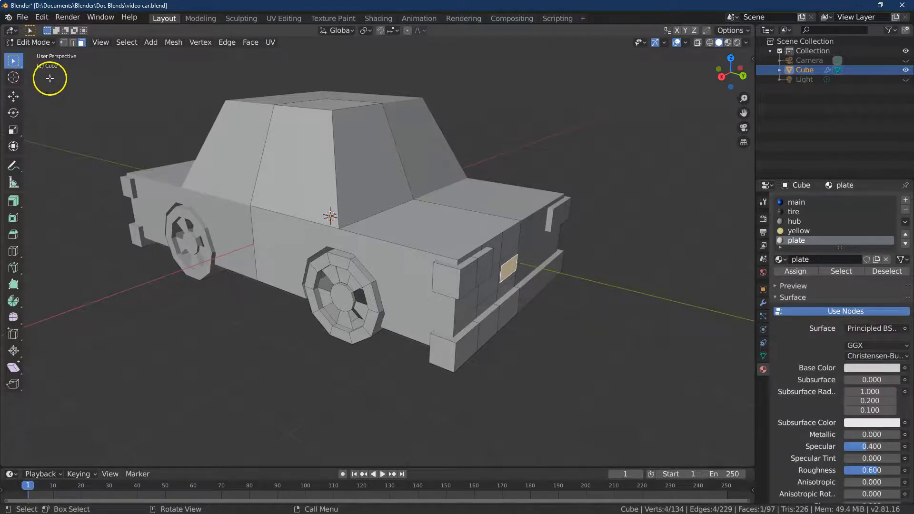
click(15, 205)
drag(476, 303, 570, 318)
click(131, 435)
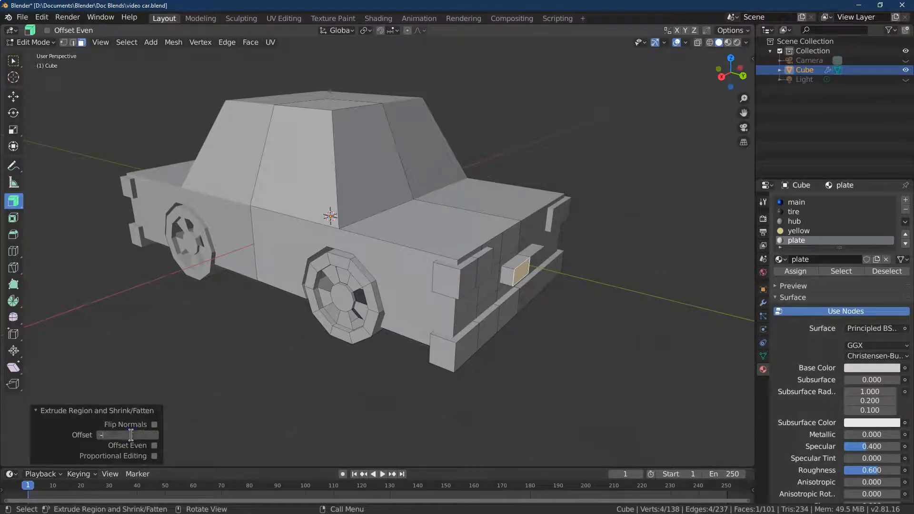
text(-0.04)
key(Return)
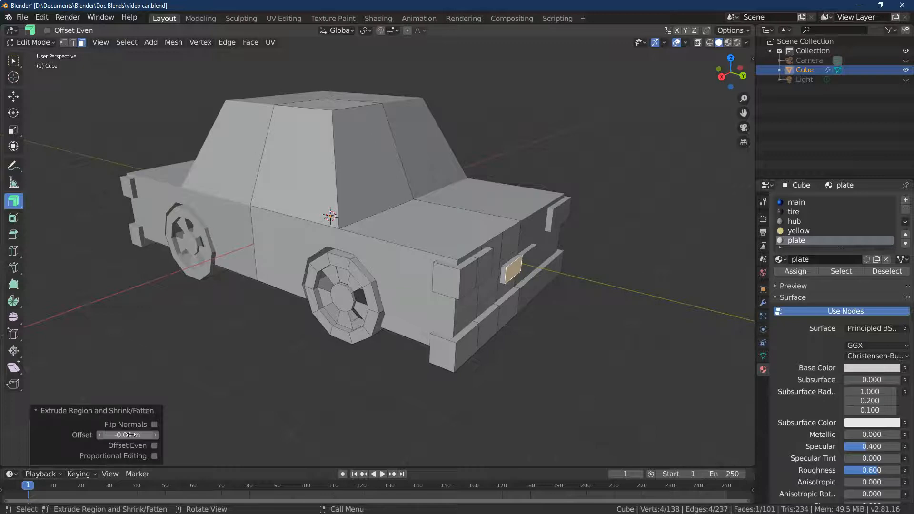
click(131, 435)
text(-.02)
key(Return)
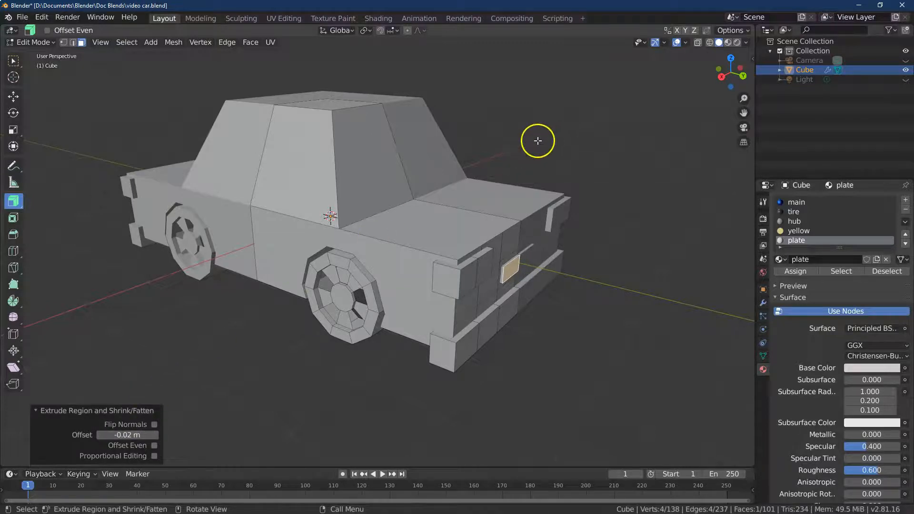
Clear the face selection, turn the car to a side view and open the interaction mode choices
click(590, 131)
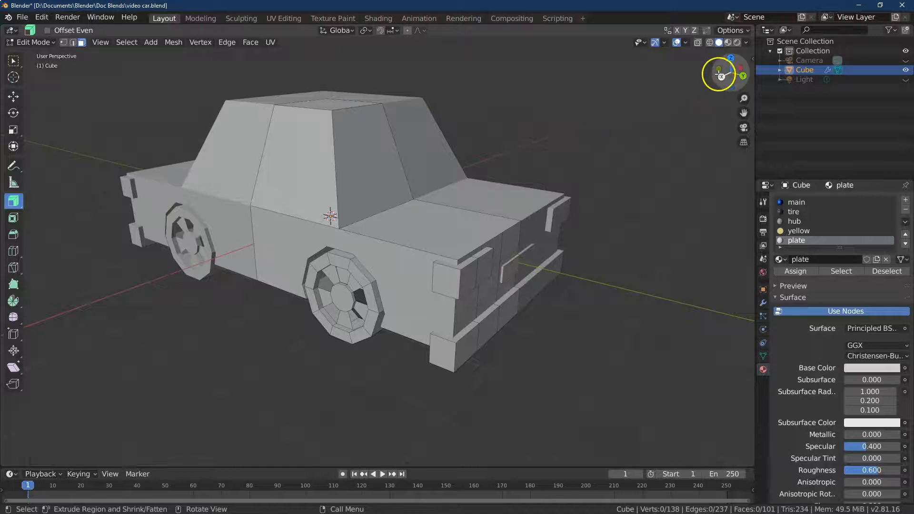
drag(732, 72, 700, 73)
drag(9, 67, 13, 64)
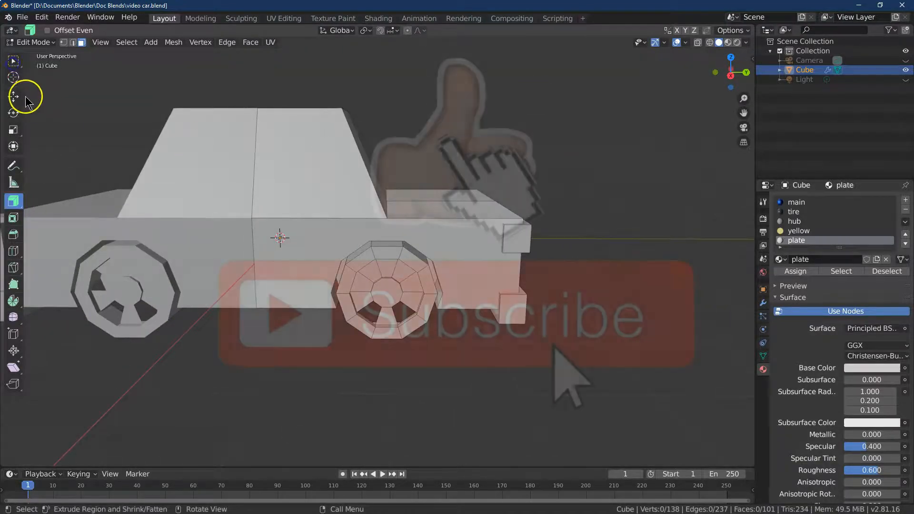
click(13, 60)
click(42, 43)
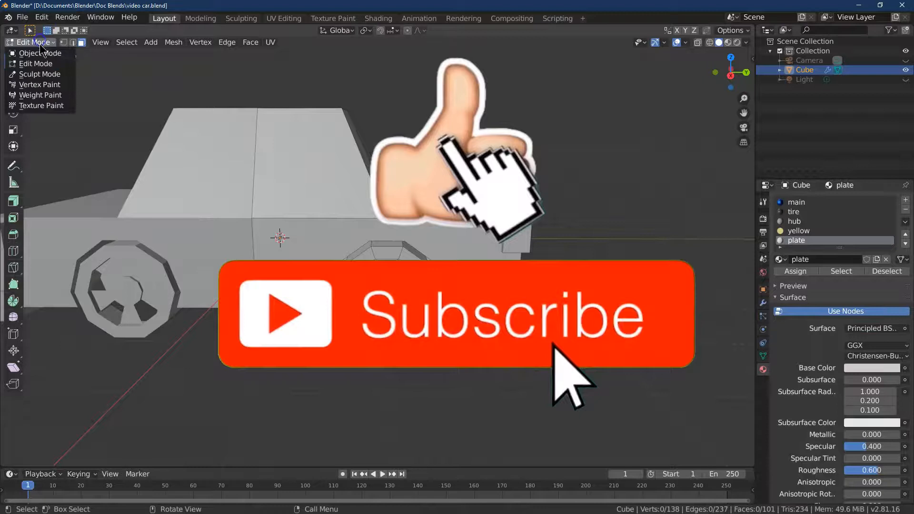
Switch from Edit Mode to Object Mode and show the car with its materials in the viewport
click(30, 28)
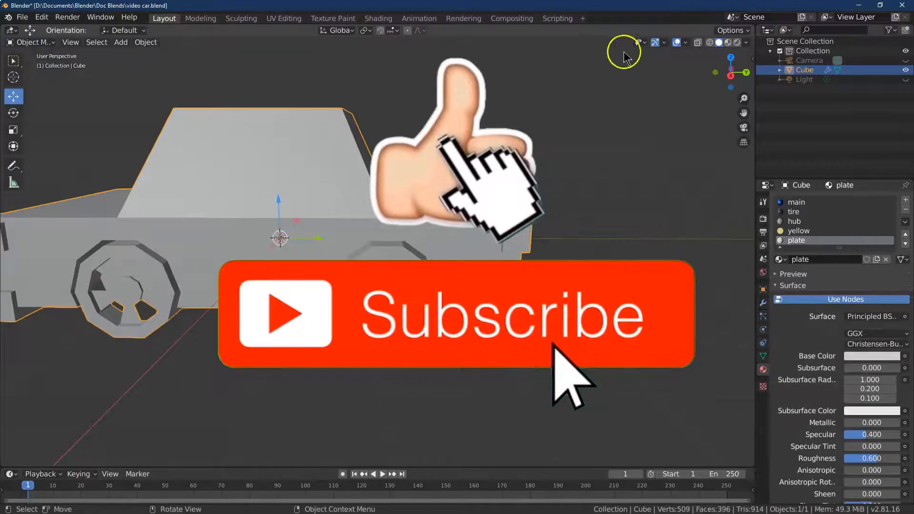
click(728, 42)
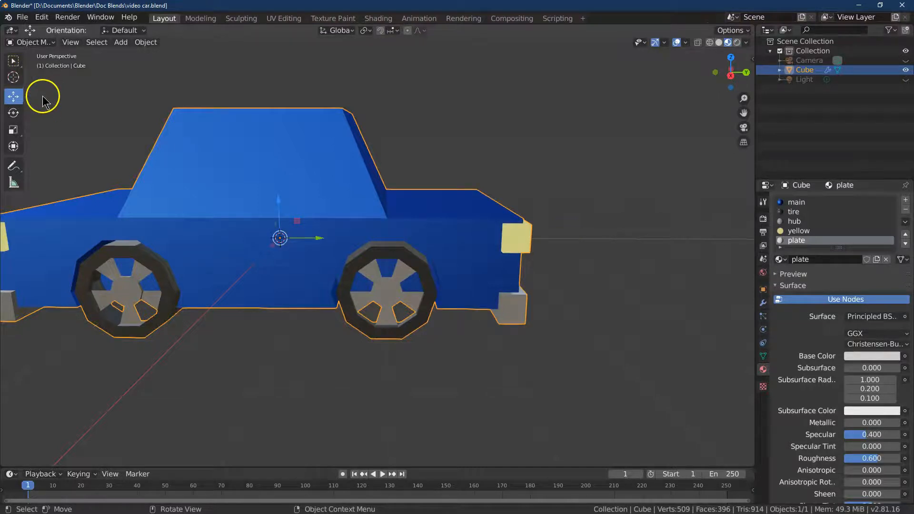
Add a cube mesh and move it about 4.26 m along X so it stands clear of the car
click(121, 42)
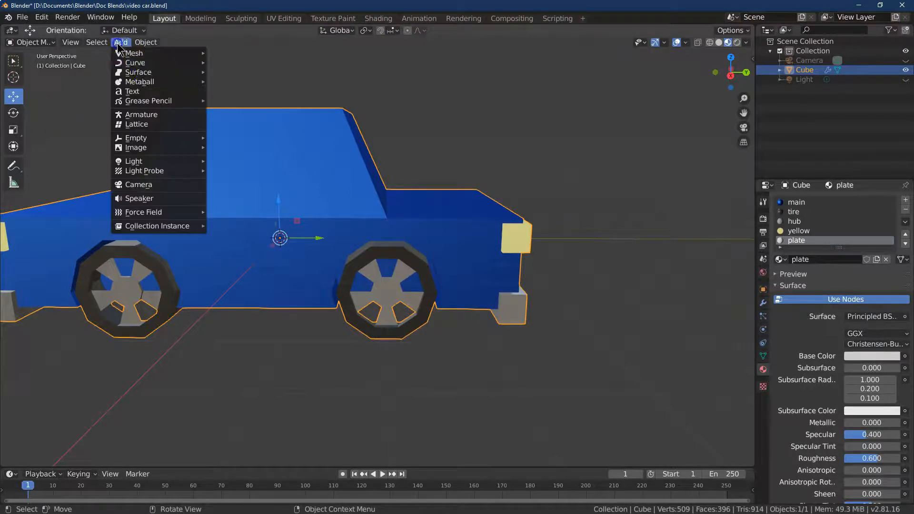
mouse_move(147, 54)
click(230, 62)
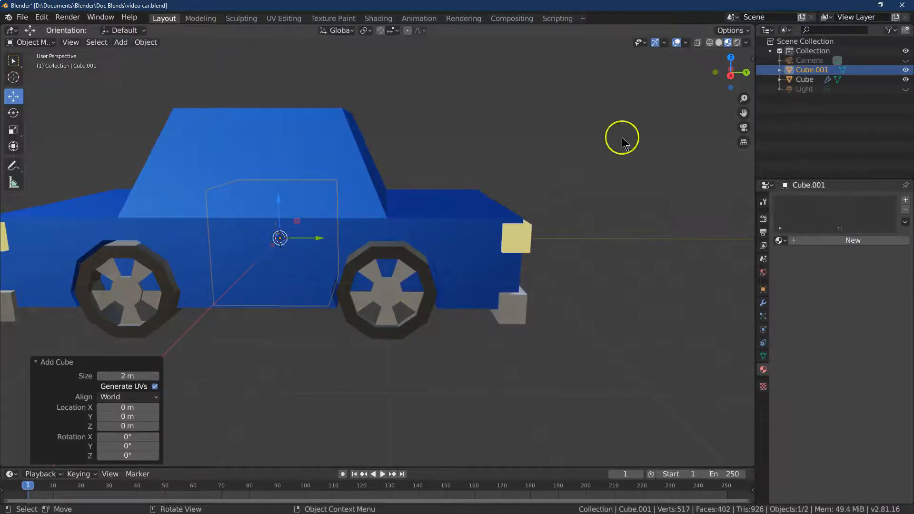
click(730, 58)
drag(367, 359, 597, 354)
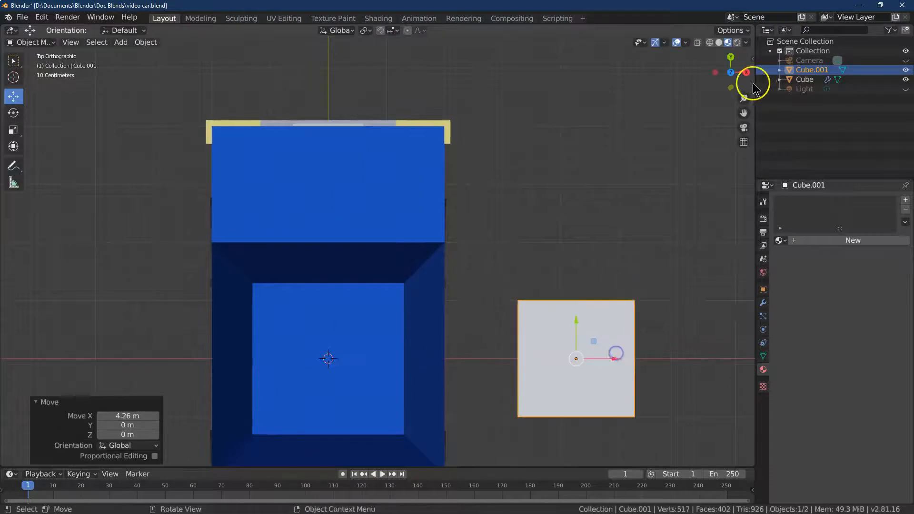
drag(742, 77, 561, 426)
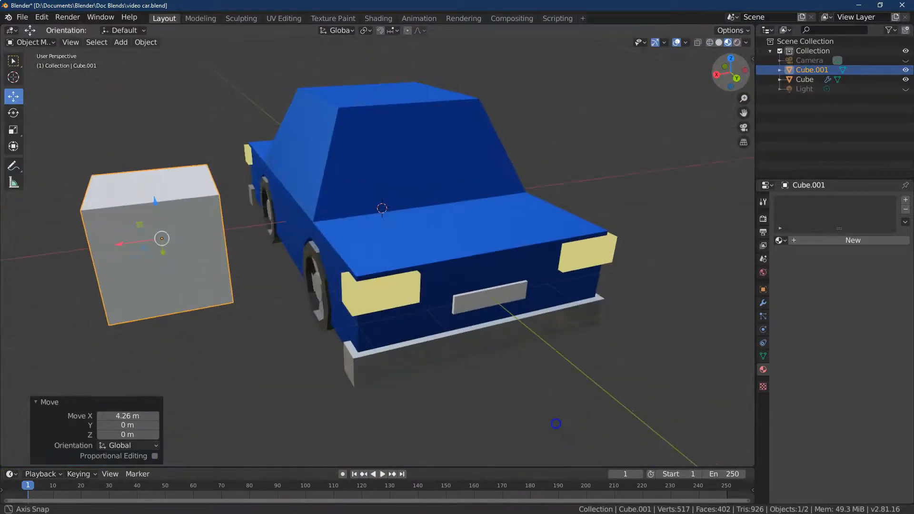
drag(743, 113, 751, 253)
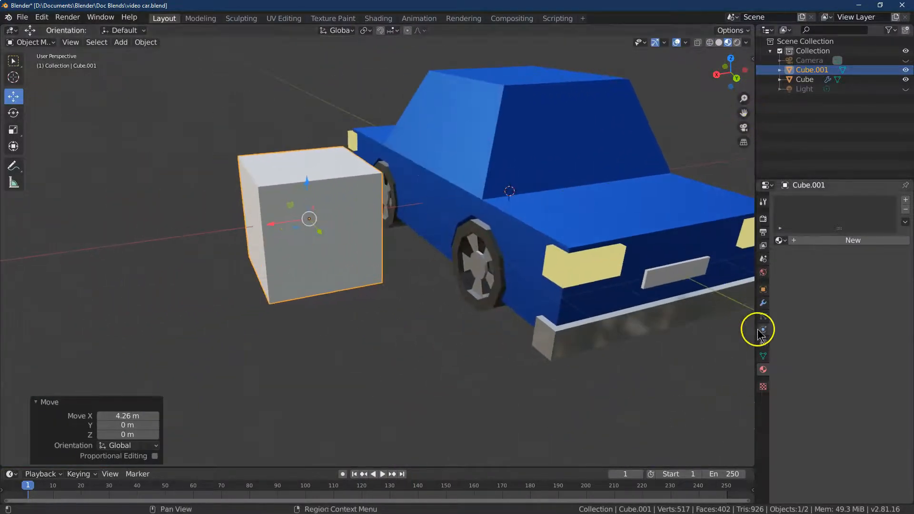
Scale the new cube down to a flat block with scale X 0.2, Y 0.2 and Z 0.06
click(763, 289)
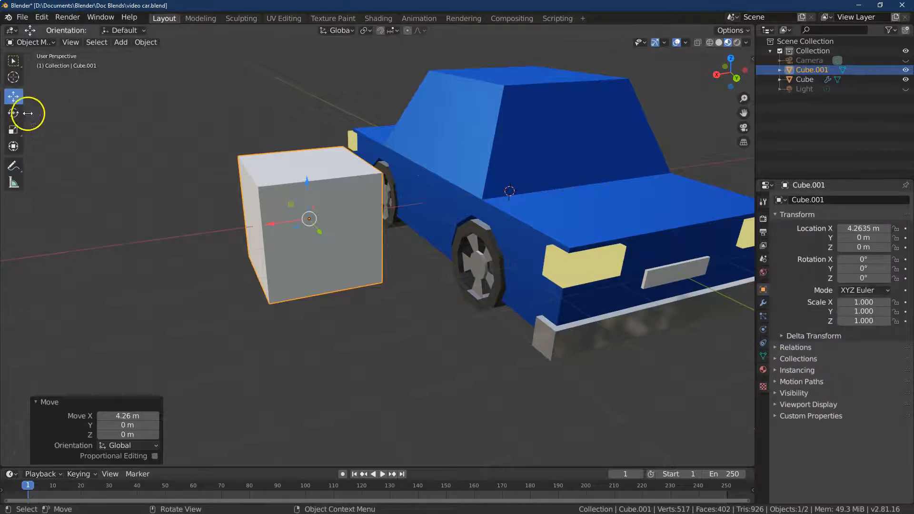
click(13, 129)
drag(279, 196, 302, 213)
click(13, 61)
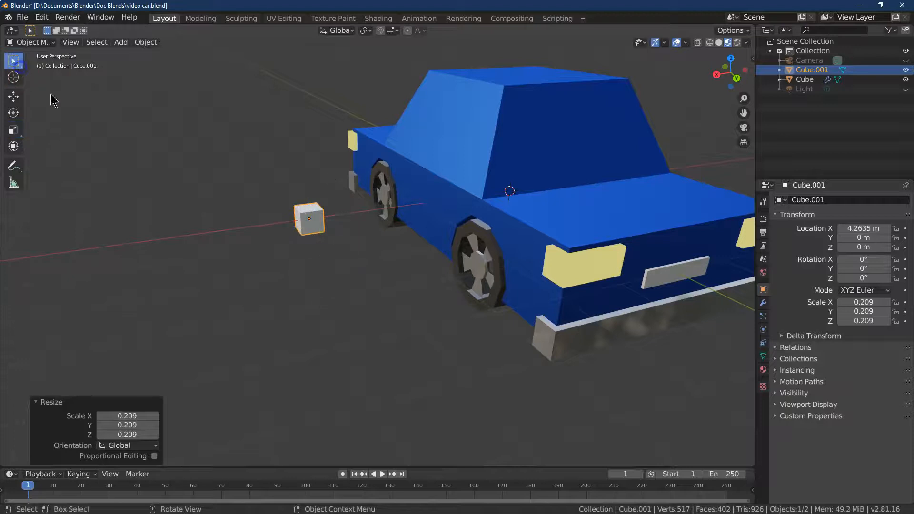
click(859, 229)
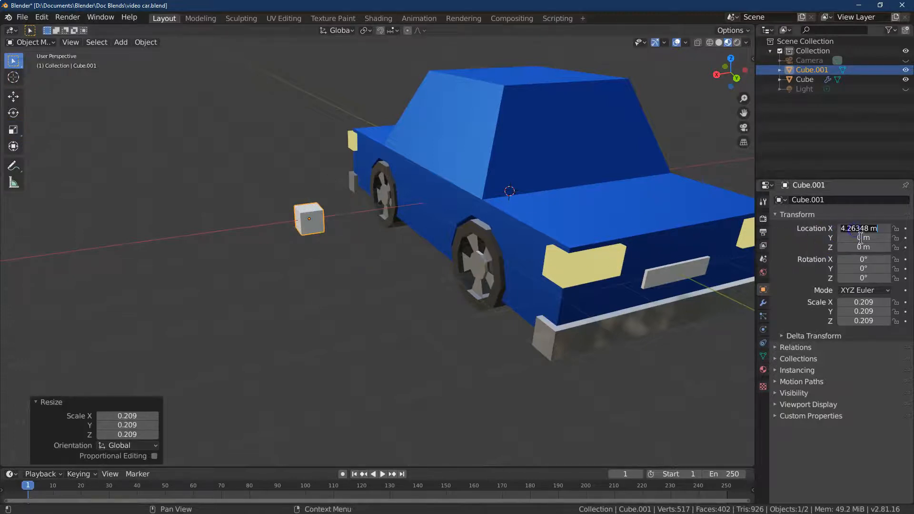
click(861, 302)
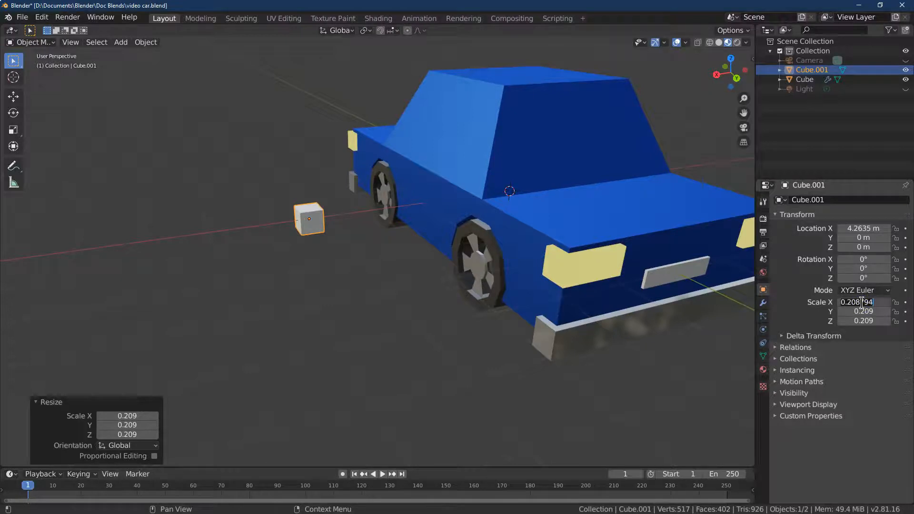
key(Tab)
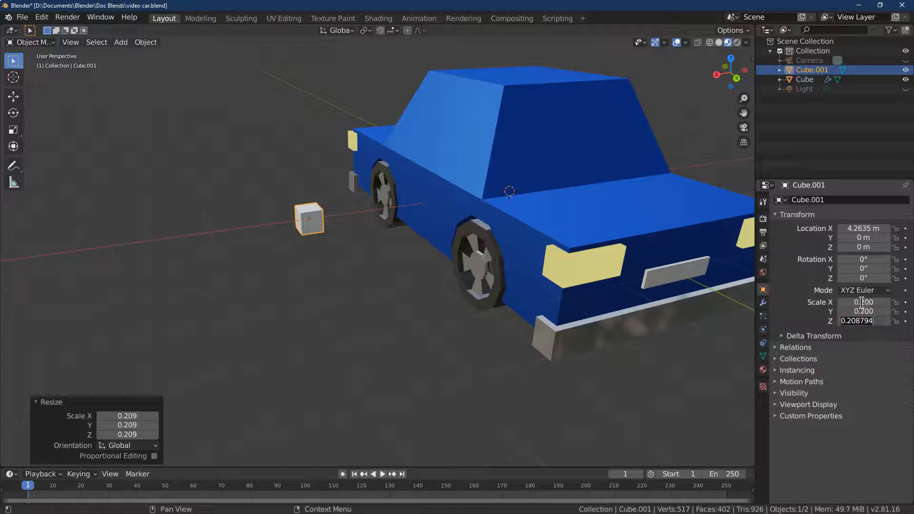
text(.06)
key(Return)
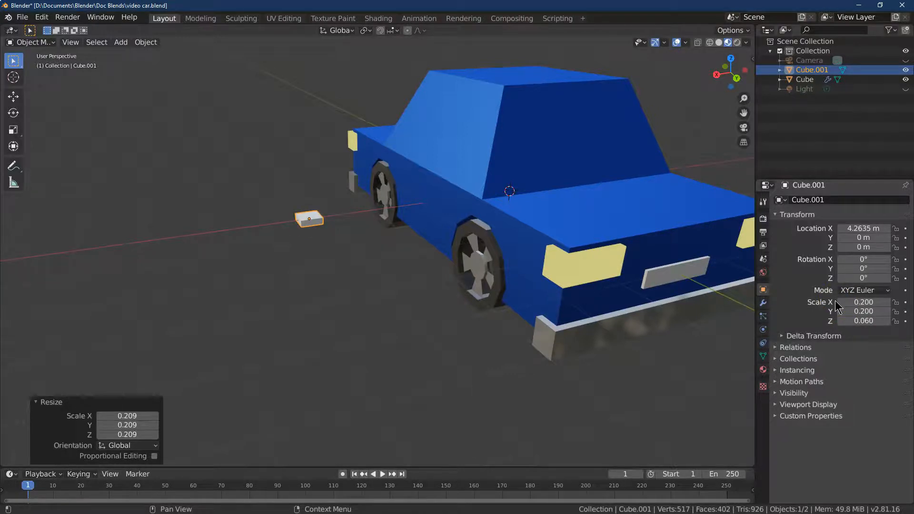
Place the flat block on the car's side at location X 1.81 m, Y 0.5 m, Z 0.47 m
click(13, 97)
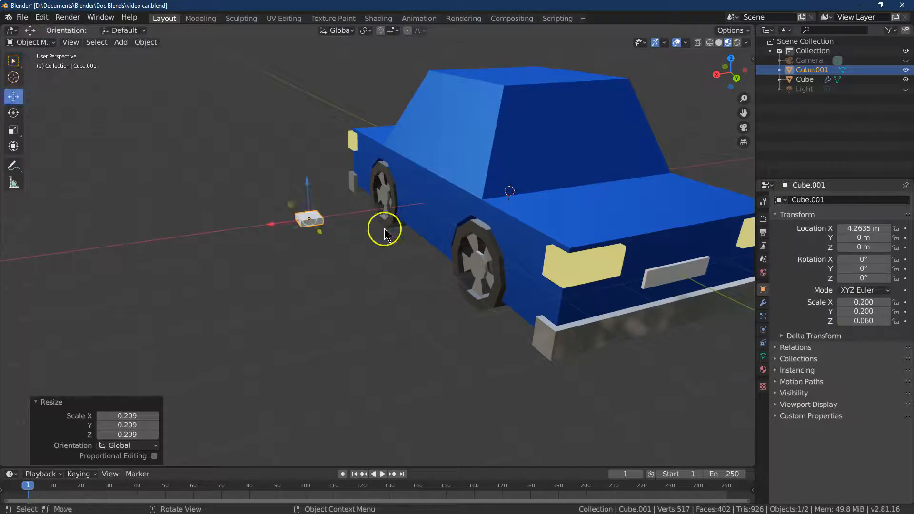
drag(266, 221, 421, 149)
drag(438, 194, 447, 199)
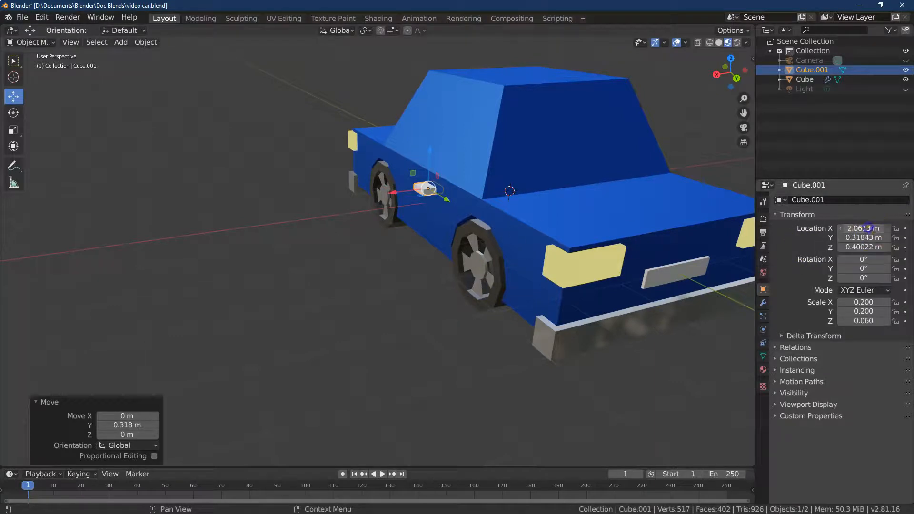
click(717, 74)
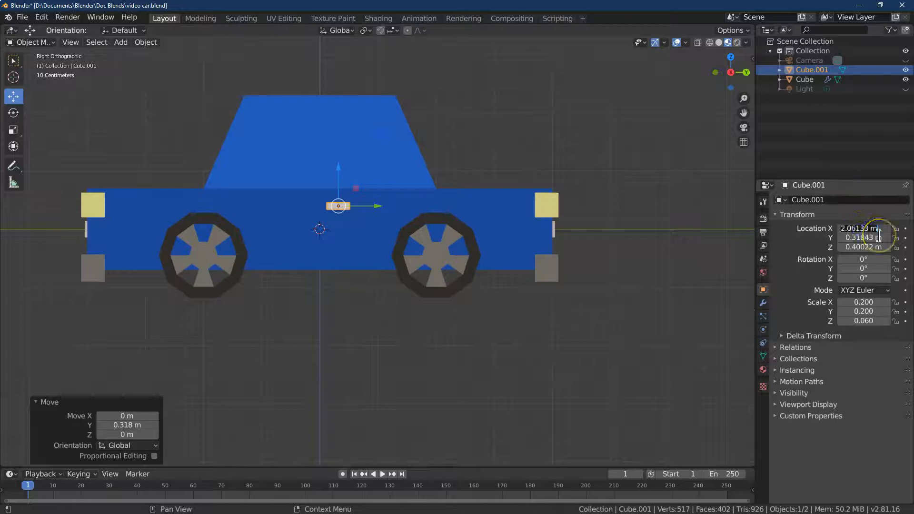
key(Tab)
key(Tab)
key(BackSpace)
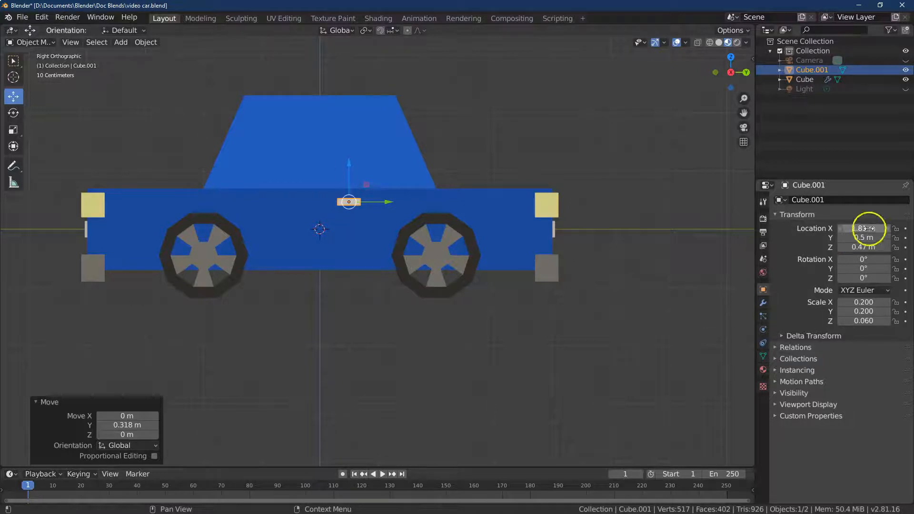
Move the flat block about 1.88 m along X, away from the car's side
drag(730, 72, 79, 99)
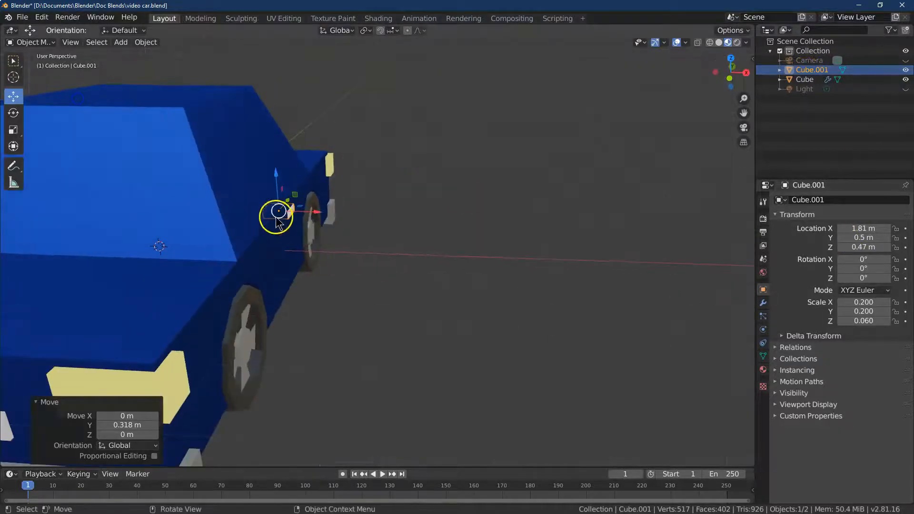
drag(317, 211, 435, 222)
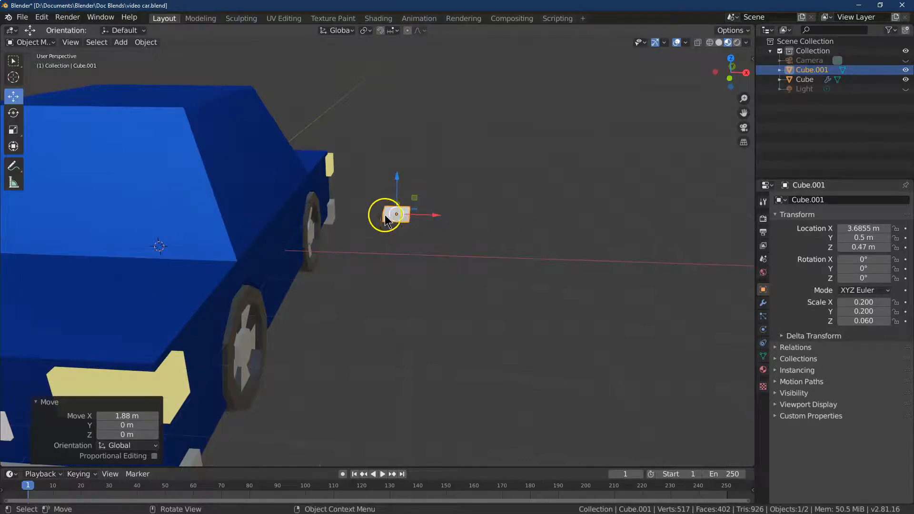
drag(730, 67, 46, 78)
In Edit Mode, scale the block's face toward the car to 0.1 on all axes, then return to Object Mode
click(29, 41)
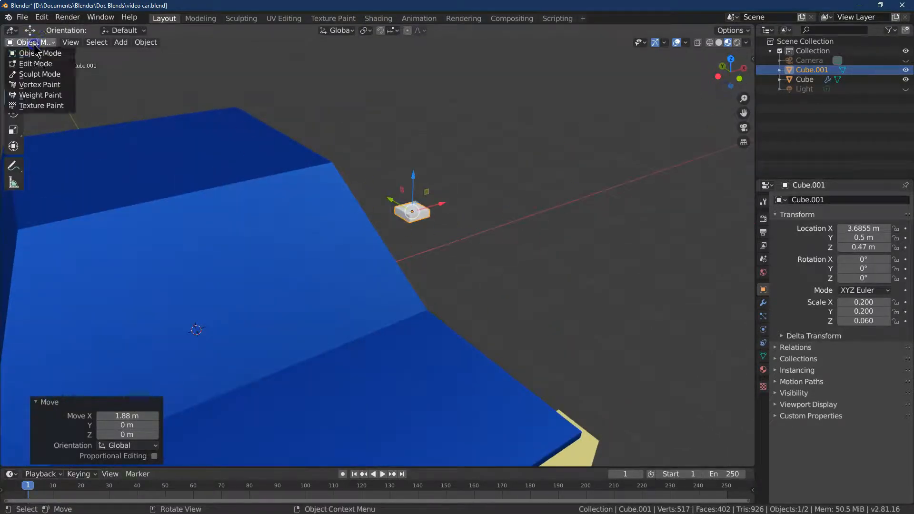
click(30, 63)
click(403, 215)
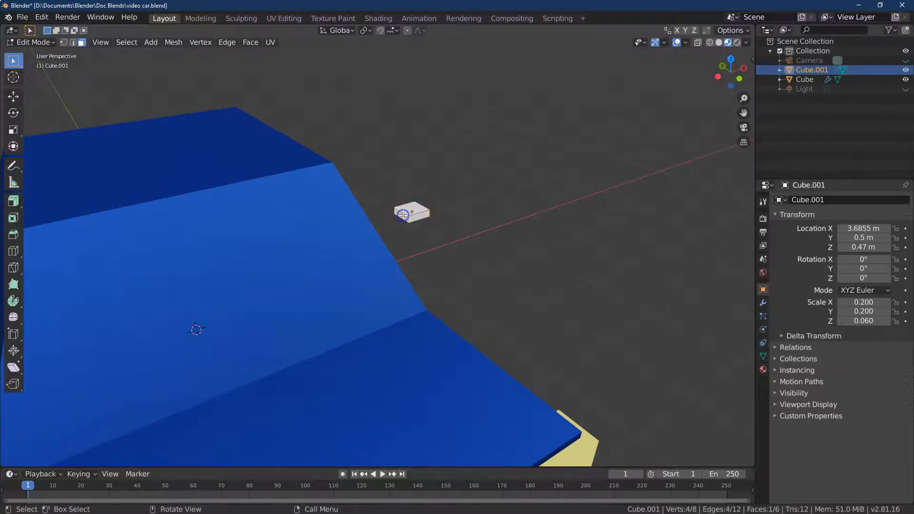
click(13, 130)
drag(439, 185, 406, 199)
click(119, 417)
text(0.1)
key(Tab)
text(.1)
key(Return)
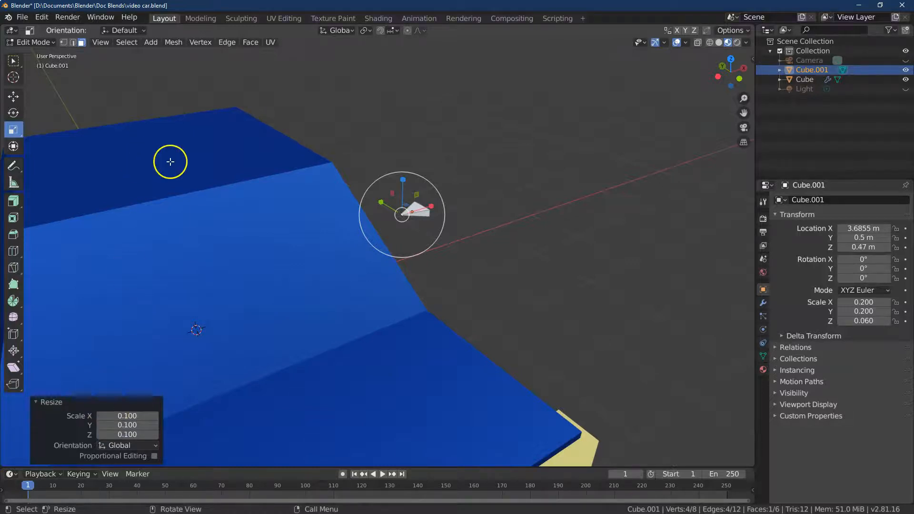
click(33, 43)
click(35, 52)
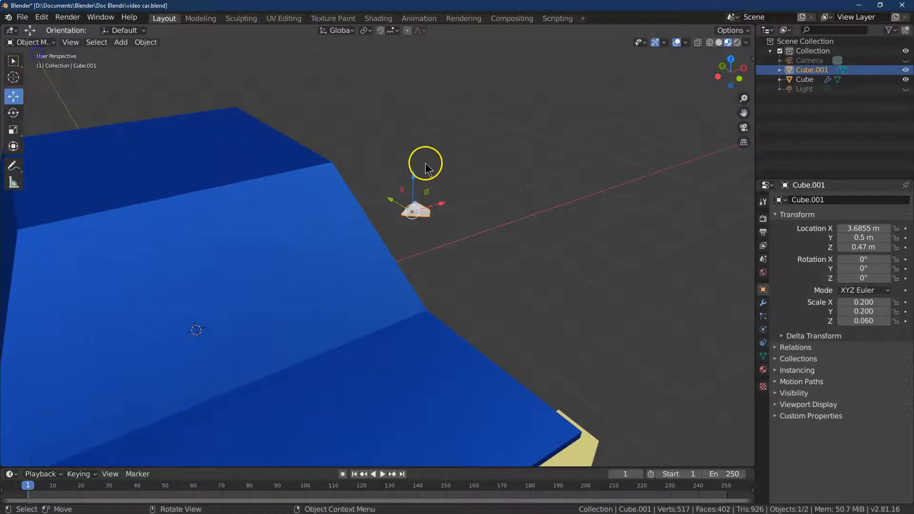
Move the tapered block back along X onto the car's side and set its X location to 1.81 m
click(744, 67)
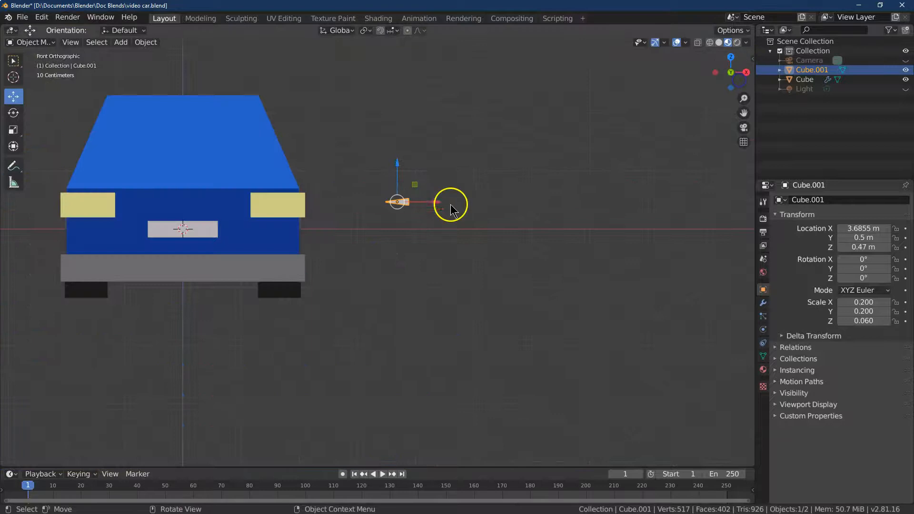
key(g)
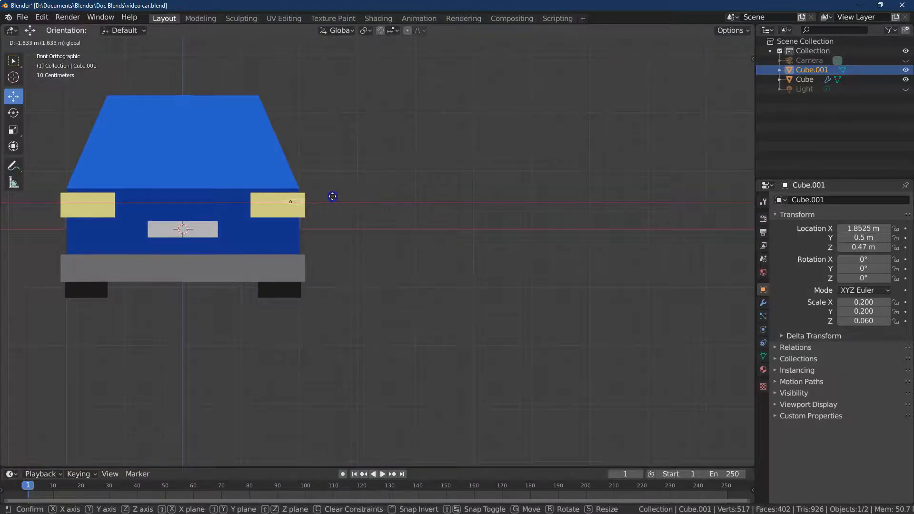
click(332, 196)
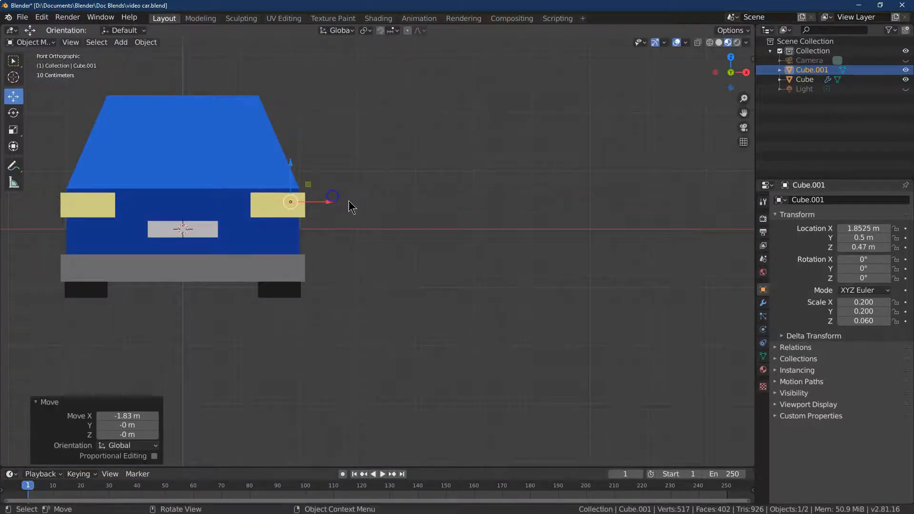
click(862, 229)
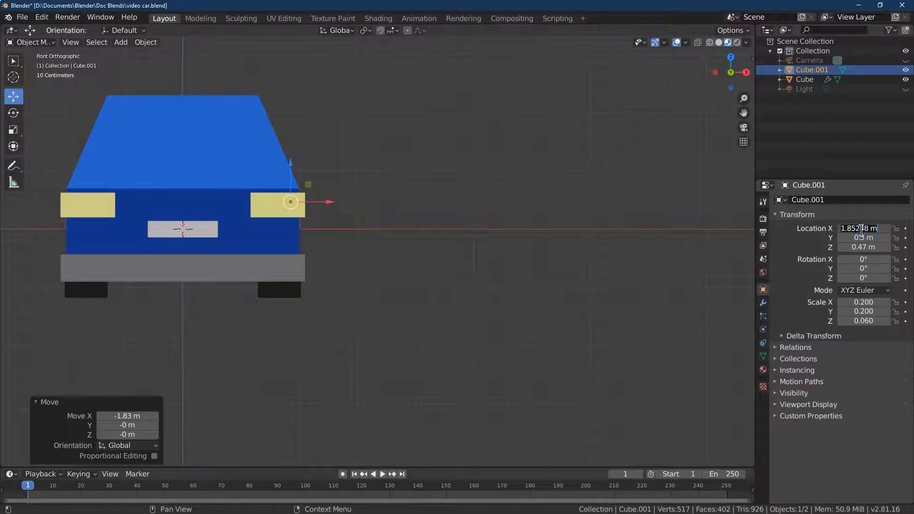
text(1.8)
key(Return)
Assign the existing hub material to the tapered block on the car's side
drag(731, 76, 615, 105)
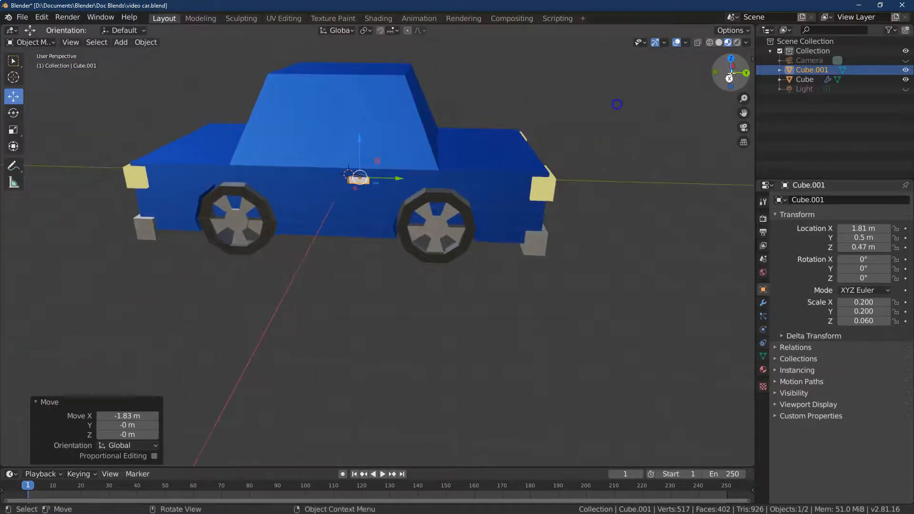
click(728, 75)
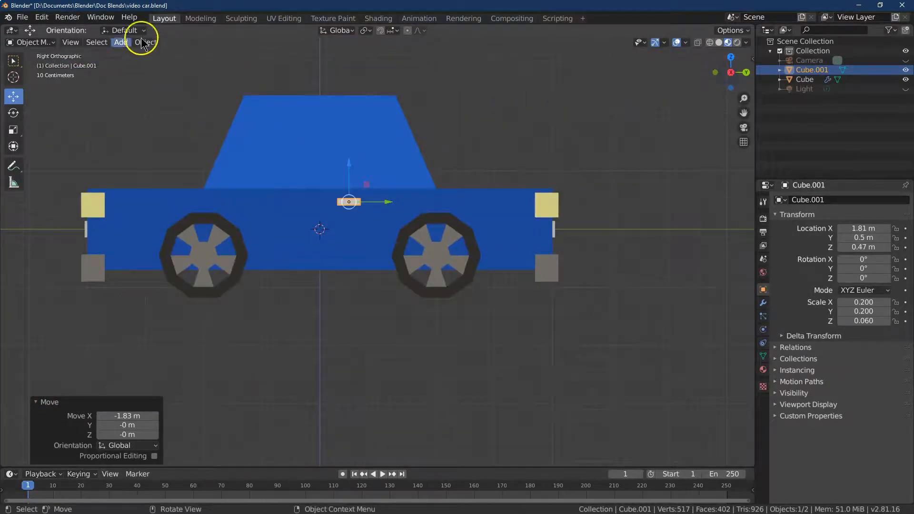
click(763, 369)
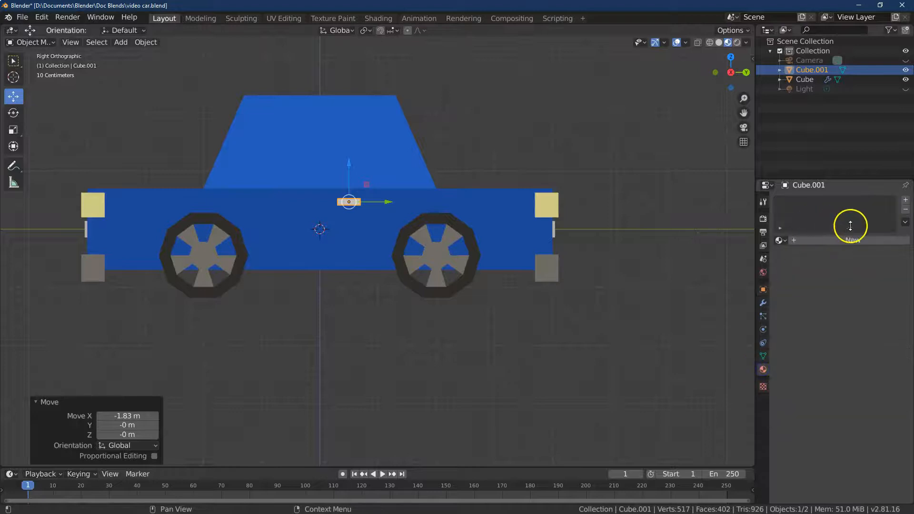
click(782, 241)
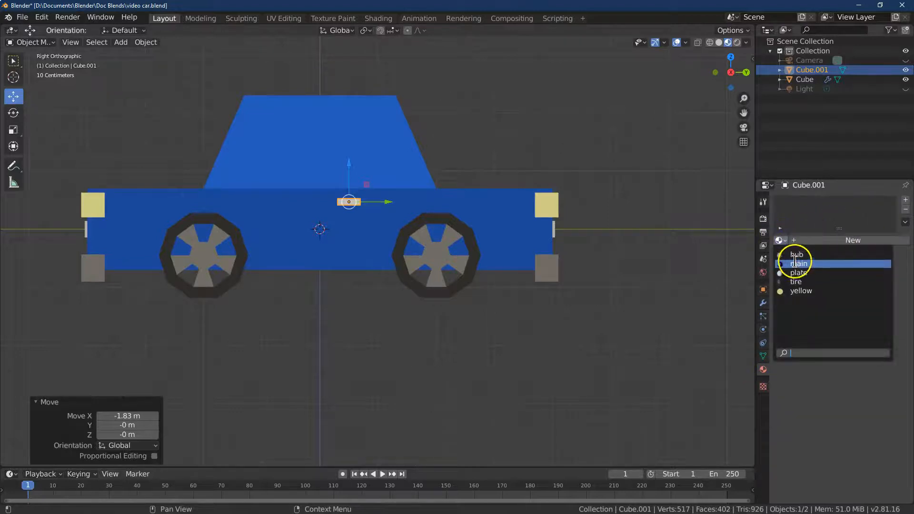
click(792, 254)
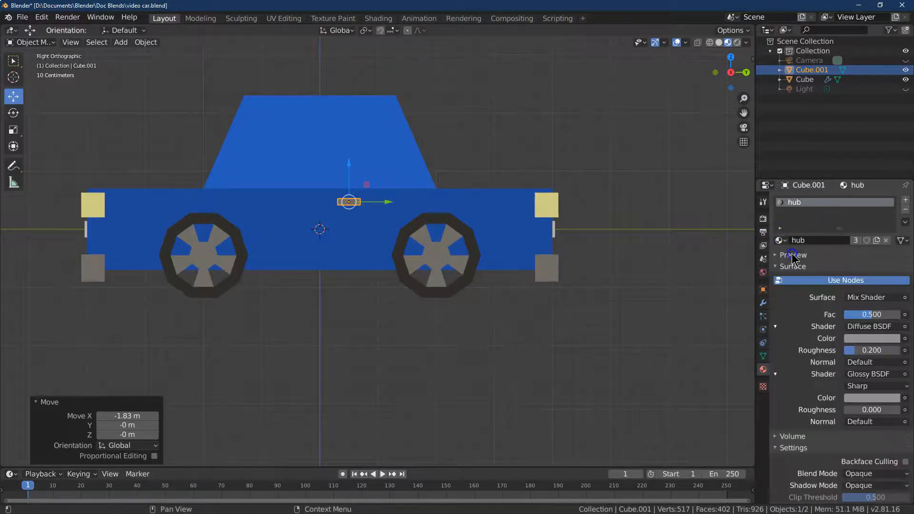
Duplicate the door handle and move the copy about 1.39 m along Y, toward the front wheel
click(144, 42)
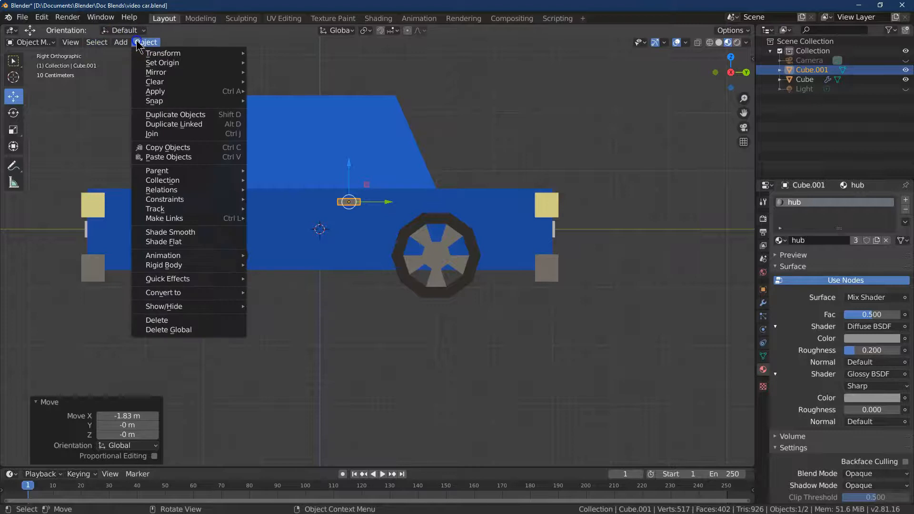
click(170, 115)
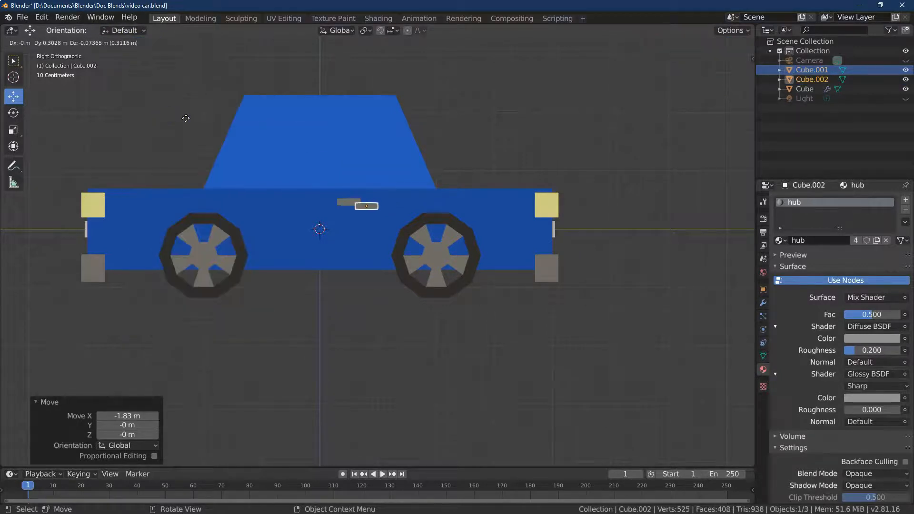
key(y)
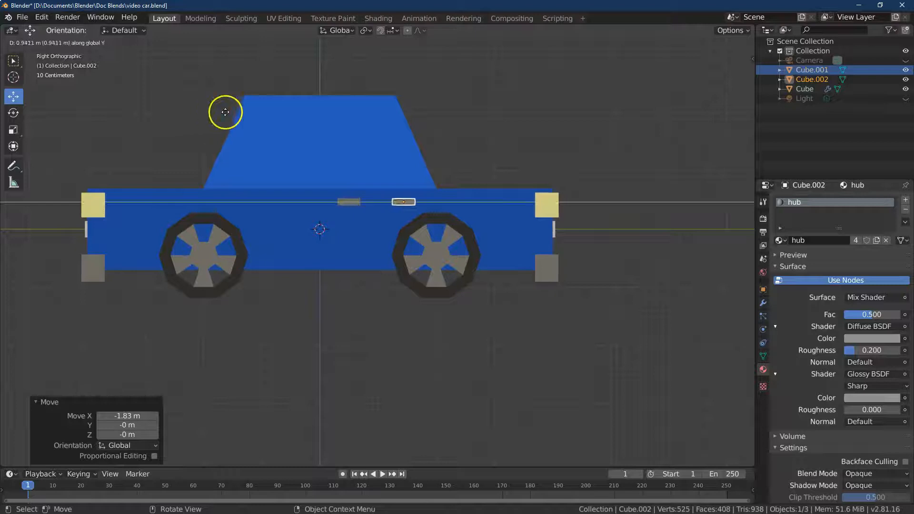
click(249, 115)
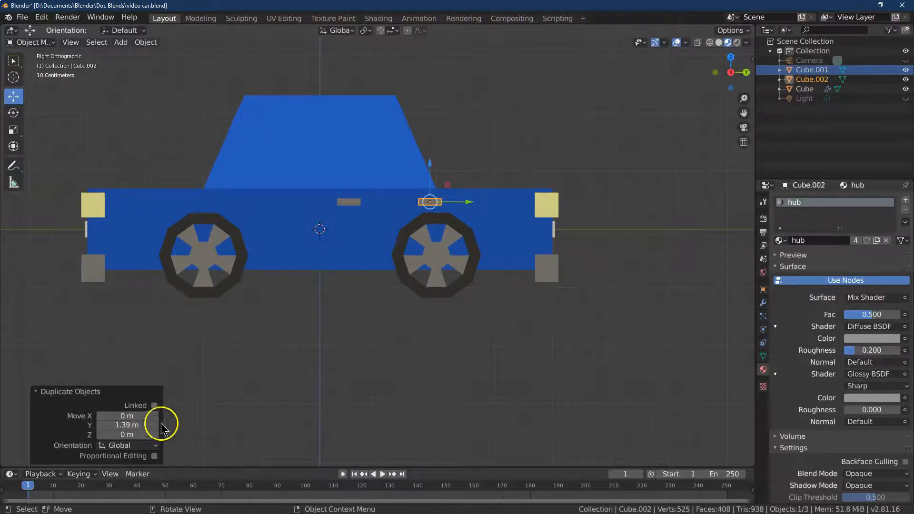
Rename the duplicated block as mirror
click(763, 289)
click(827, 199)
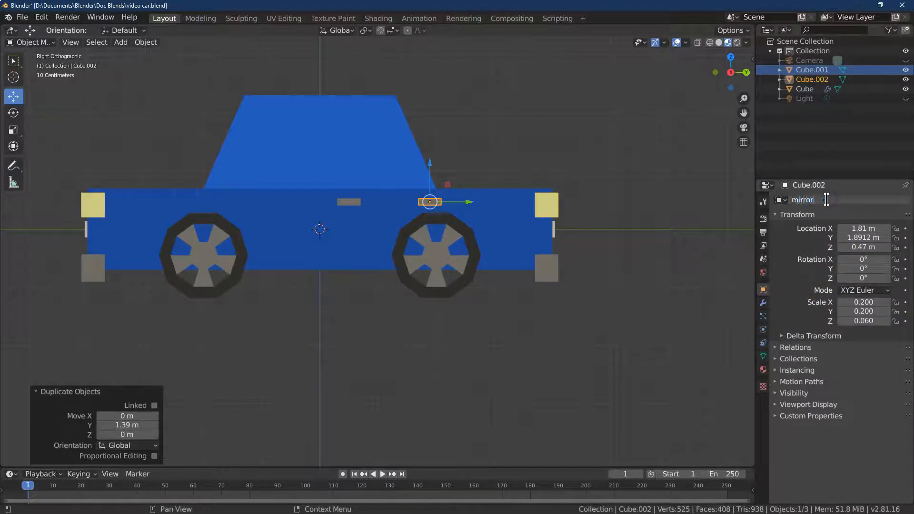
key(Return)
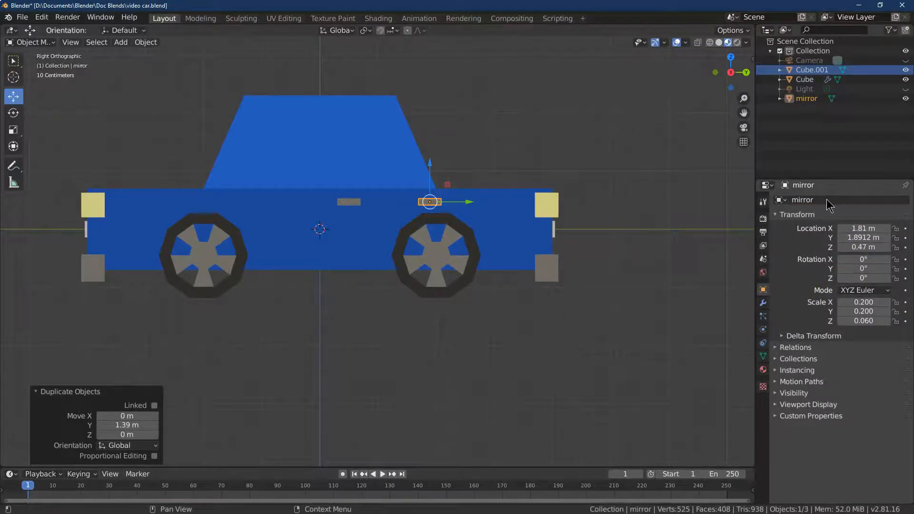
Set the mirror block's Y and Z scale to 0.025
click(864, 311)
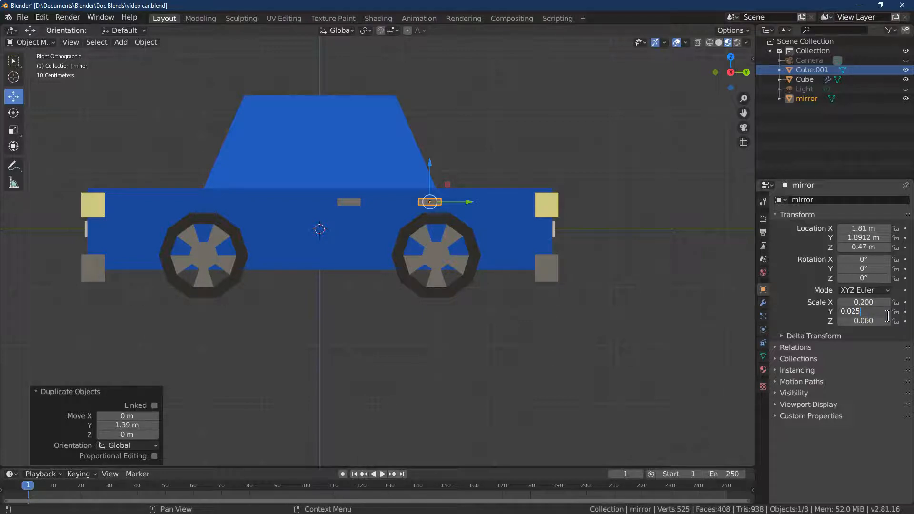
text(0.025)
key(Return)
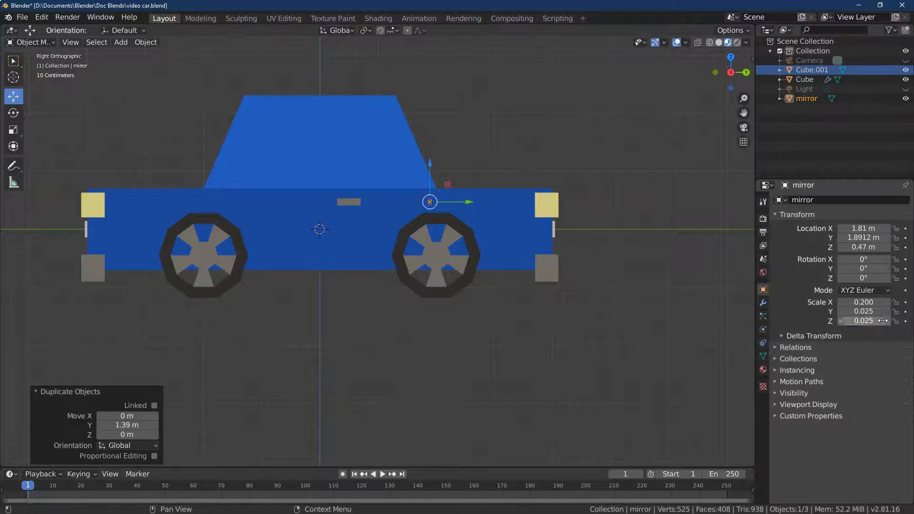
Raise the mirror block and set its location to X 1.85 m, Y 1.9 m and Z 0.66 m
drag(429, 160, 430, 154)
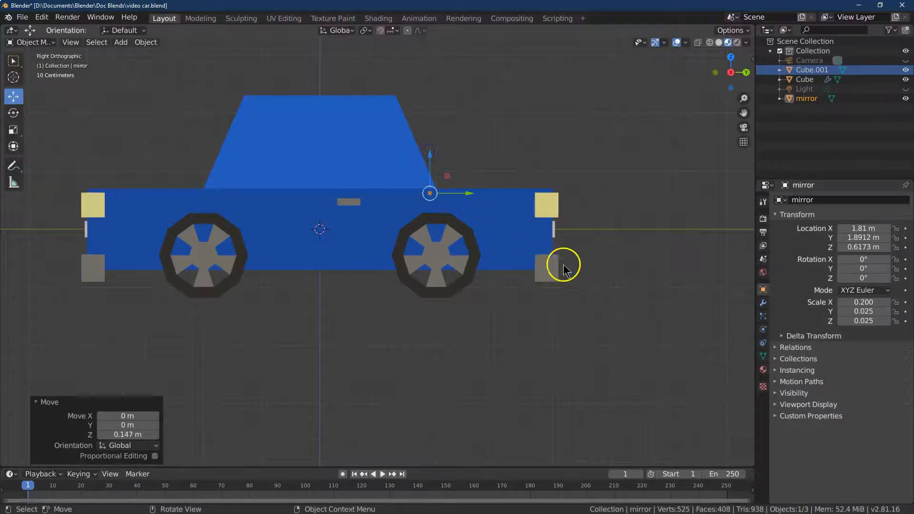
click(850, 228)
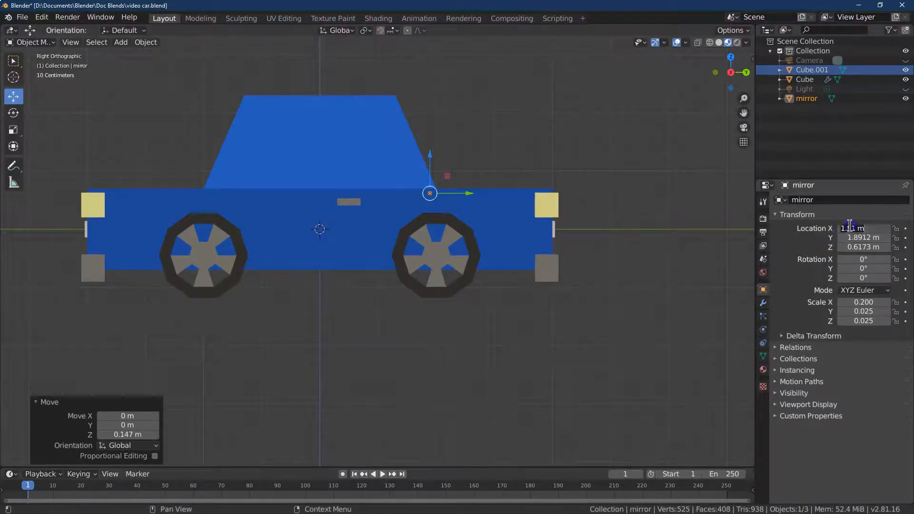
text(1.85)
key(Tab)
text(1.9)
key(Tab)
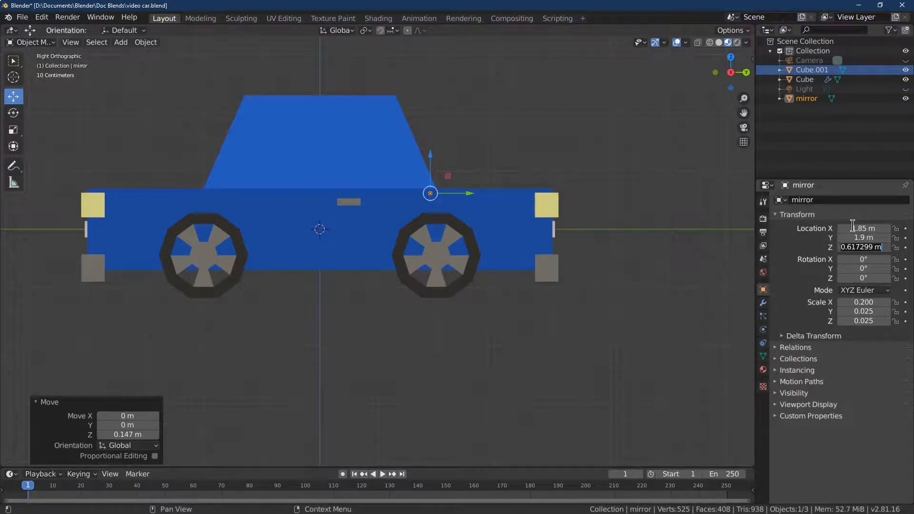
text(.66)
key(Return)
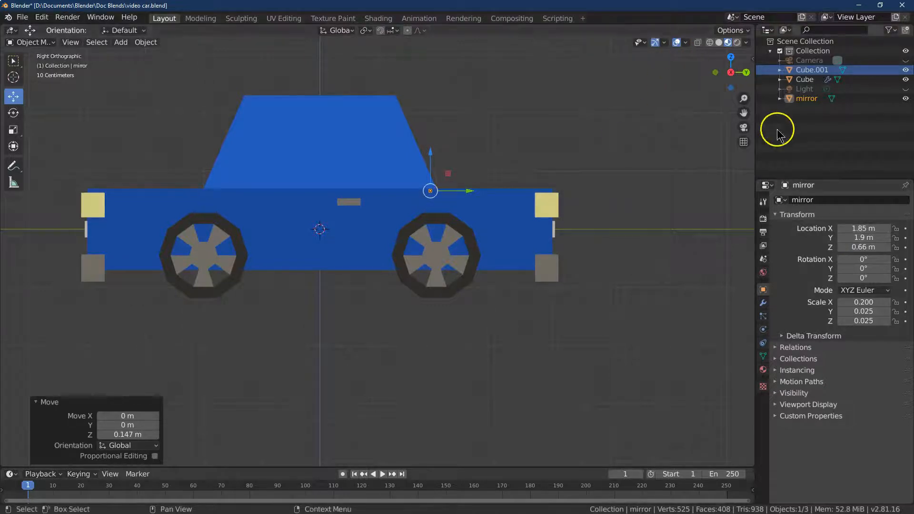
Reselect the mirror block, enter Edit Mode and select its end face pointing away from the car
drag(746, 103, 693, 435)
drag(736, 77, 666, 72)
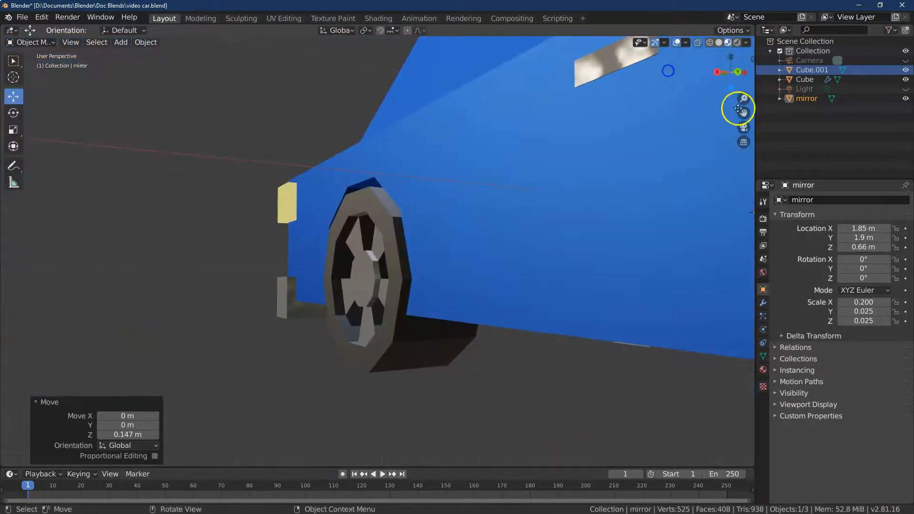
click(741, 111)
drag(743, 112, 29, 462)
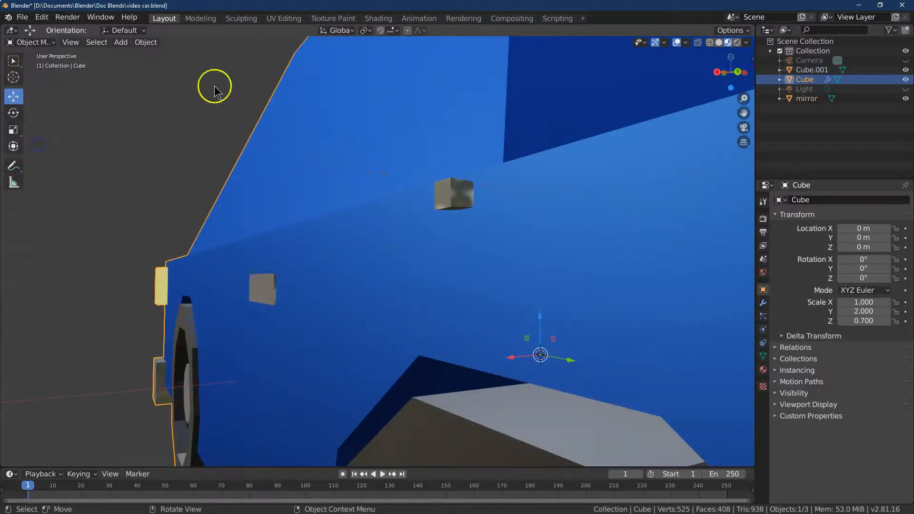
click(14, 60)
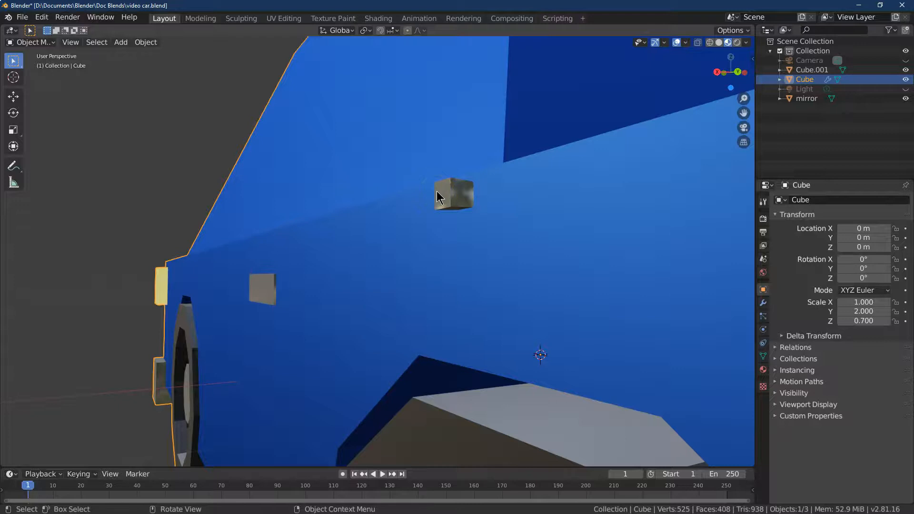
click(444, 201)
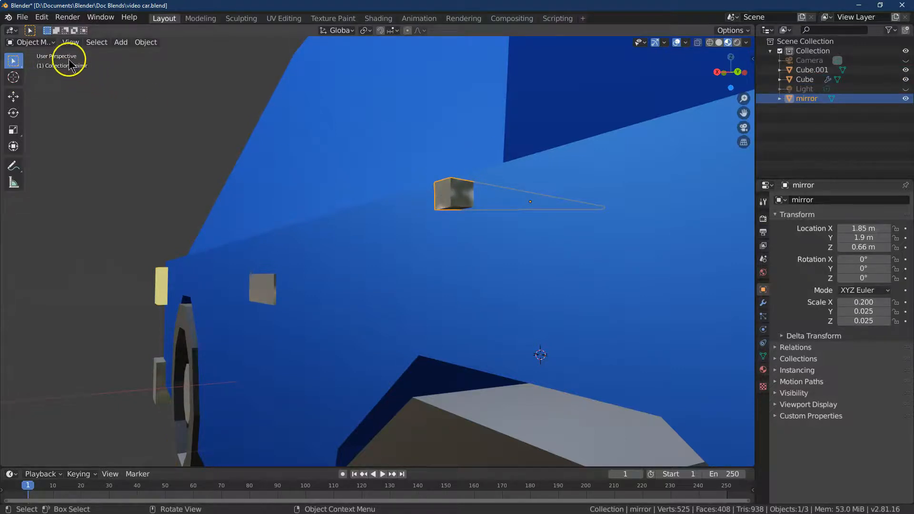
click(41, 42)
click(48, 63)
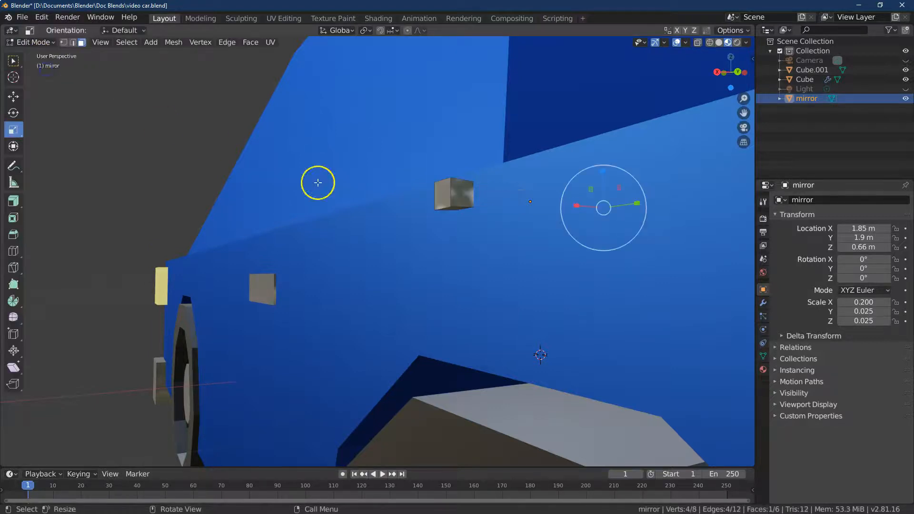
click(457, 196)
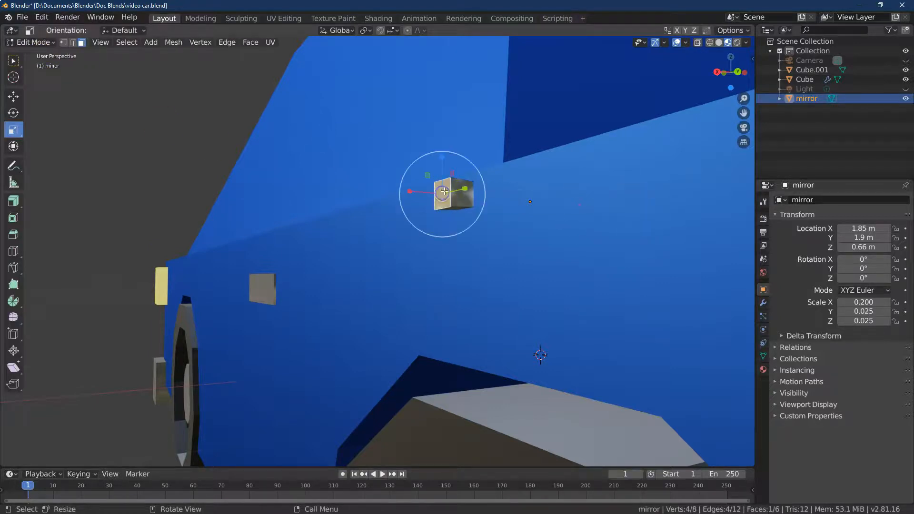
Extrude the mirror block's outer end face along its normal with an offset of -0.3 m
click(14, 63)
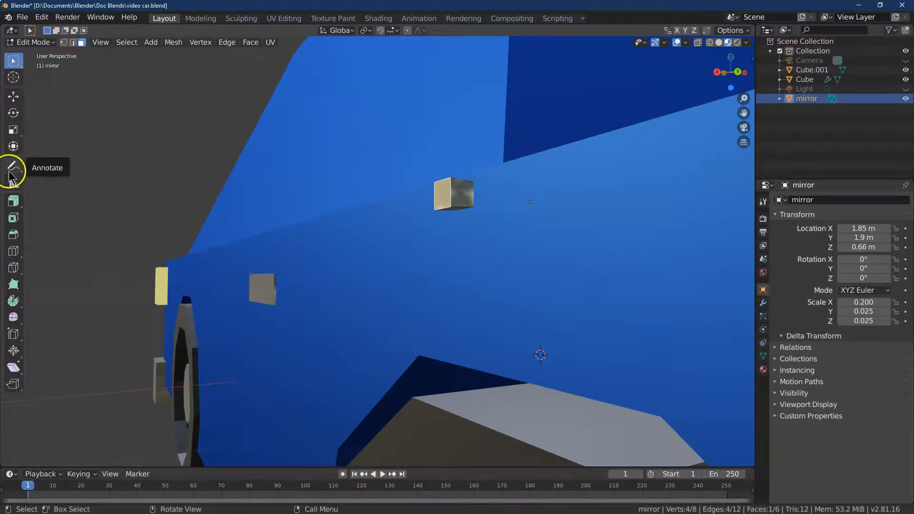
click(10, 201)
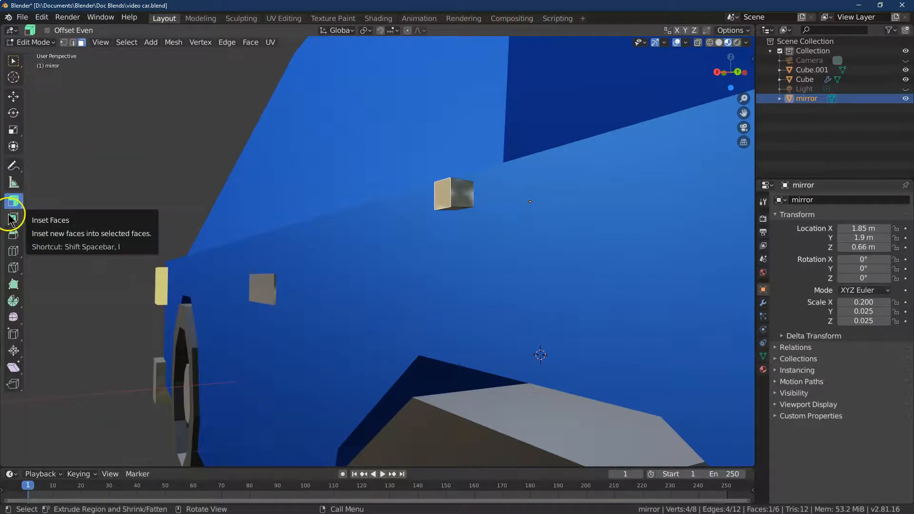
drag(422, 236, 478, 168)
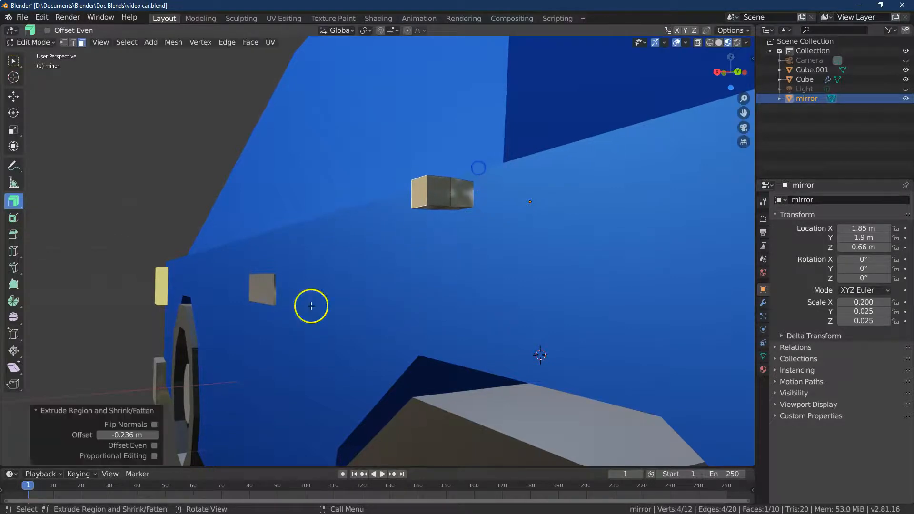
double_click(135, 433)
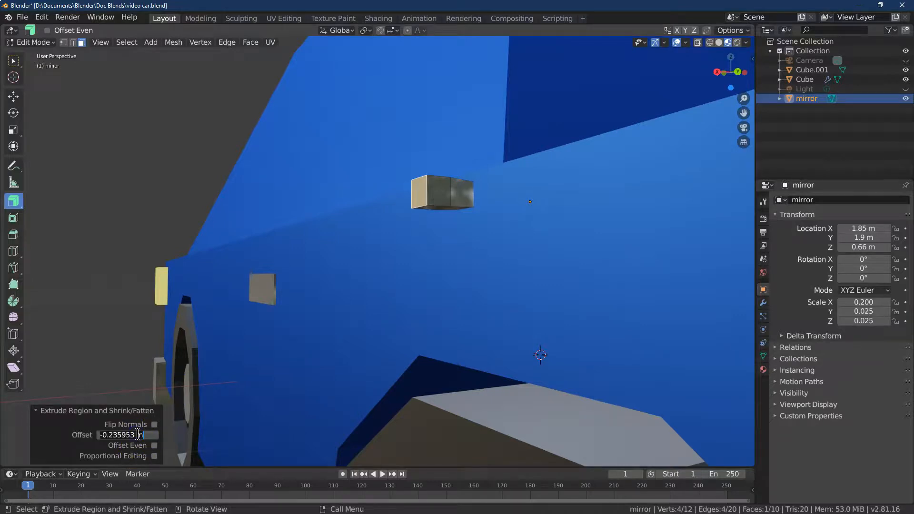
text(-0.03)
key(Return)
double_click(138, 435)
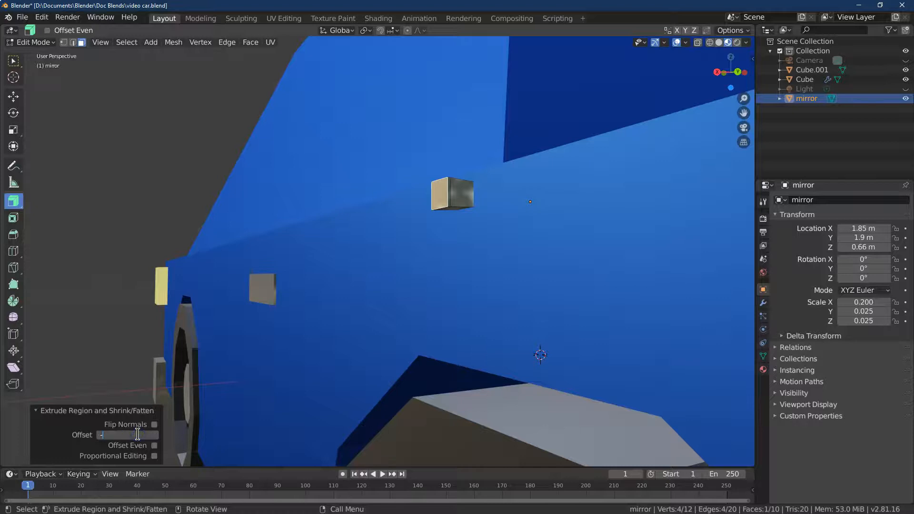
key(Return)
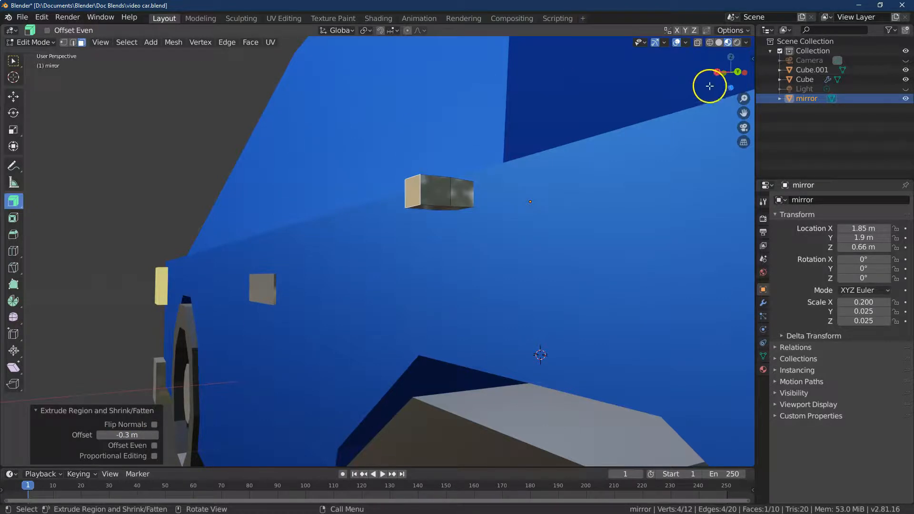
Extrude the upper face of the mirror's outer segment upward by 0.03 m
drag(715, 71, 157, 125)
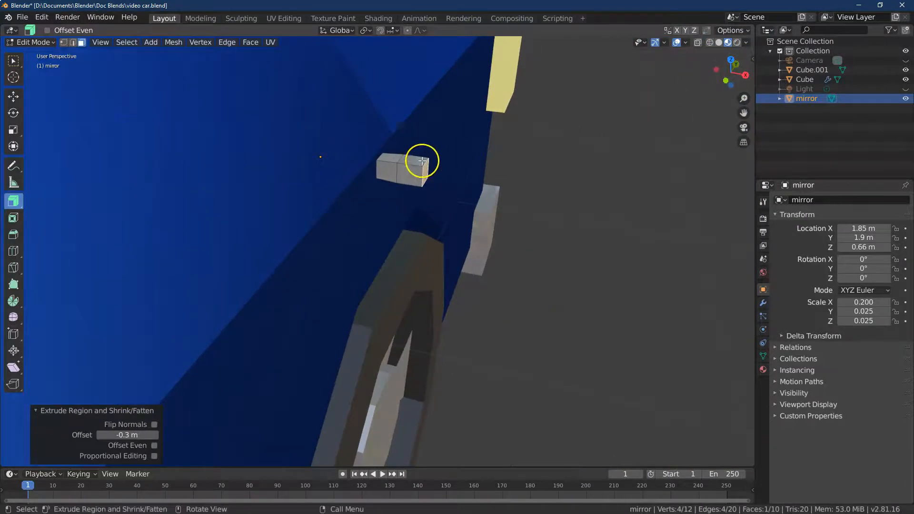
mouse_move(13, 200)
mouse_down()
mouse_move(29, 221)
mouse_move(27, 206)
mouse_up()
drag(414, 106, 416, 80)
click(133, 435)
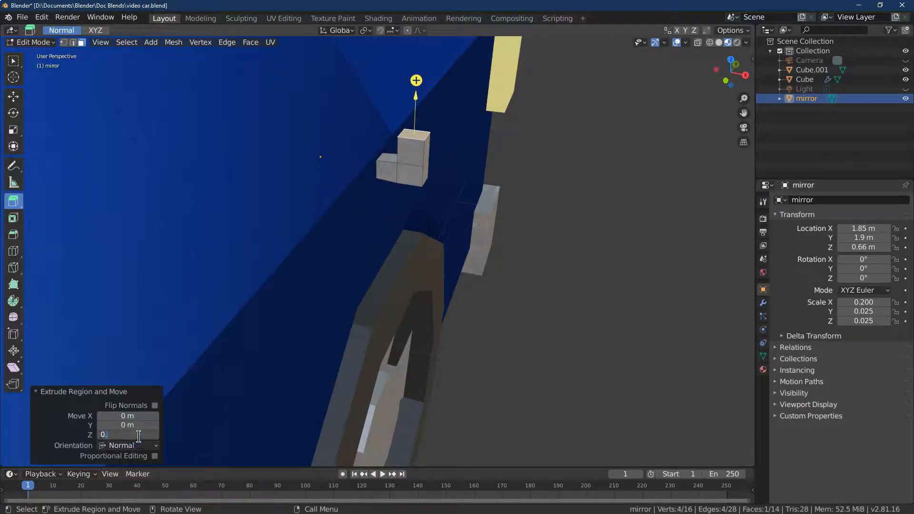
text(0.03)
key(Return)
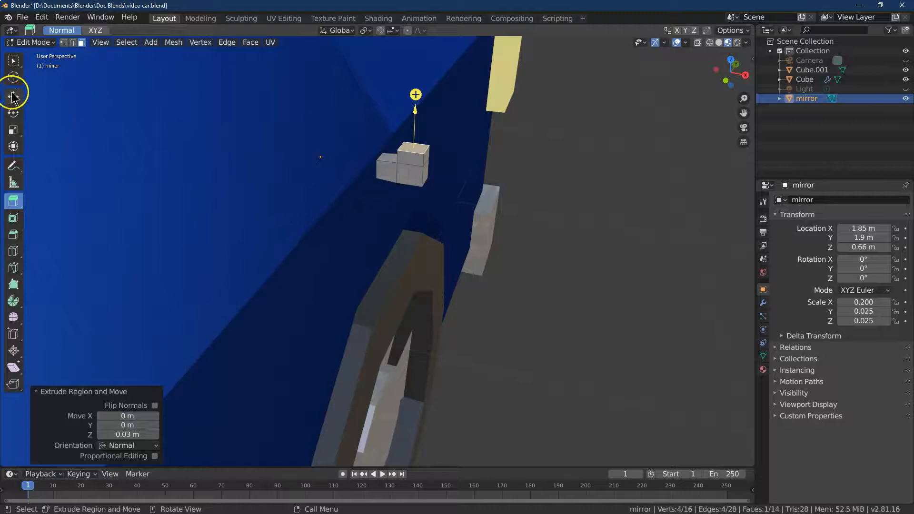
Scale the mirror's raised upper face by 3 on the X, Y and Z axes
click(14, 129)
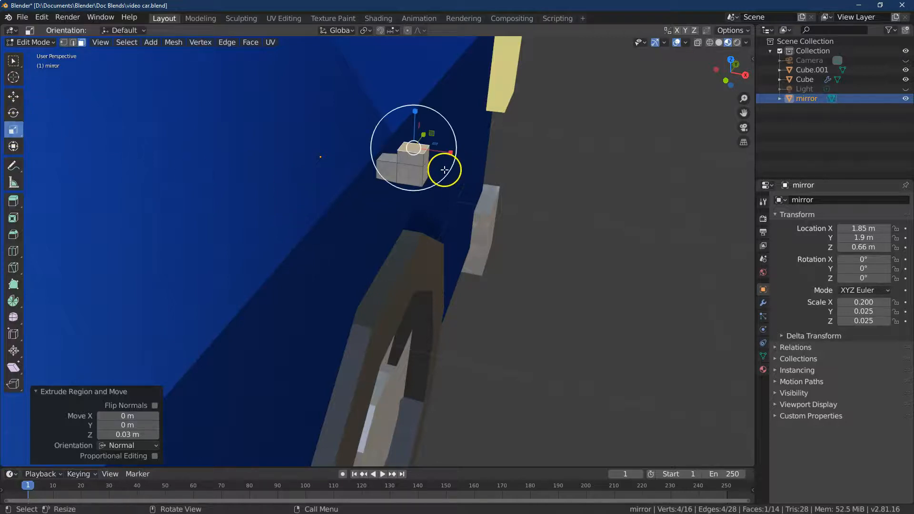
drag(445, 176, 499, 189)
click(135, 415)
text(3)
key(Tab)
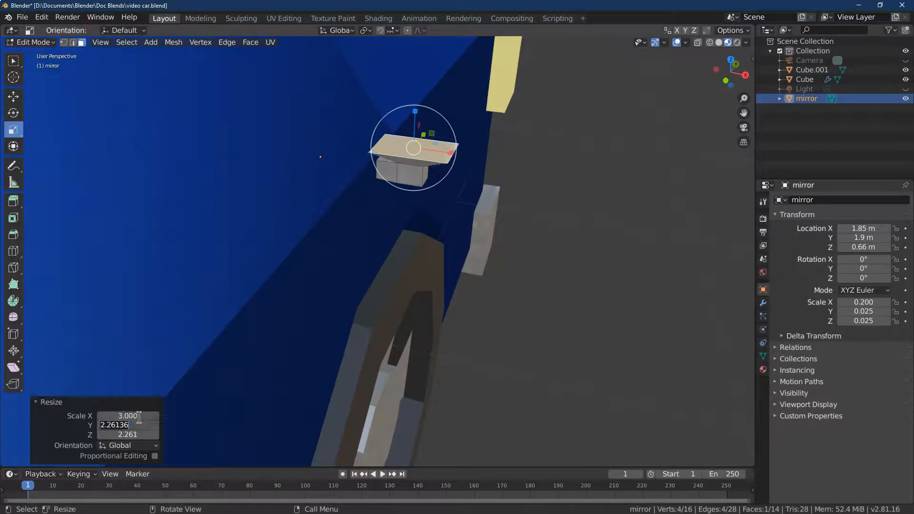
text(3)
key(Tab)
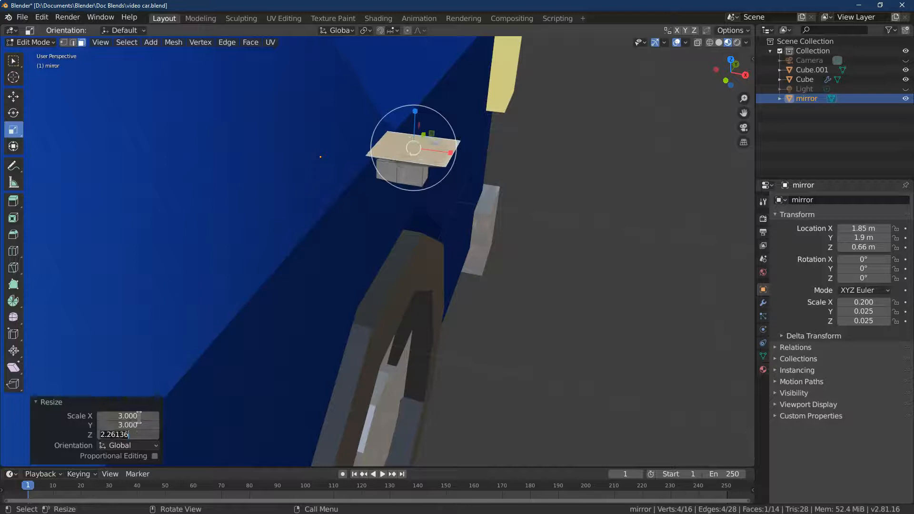
key(Return)
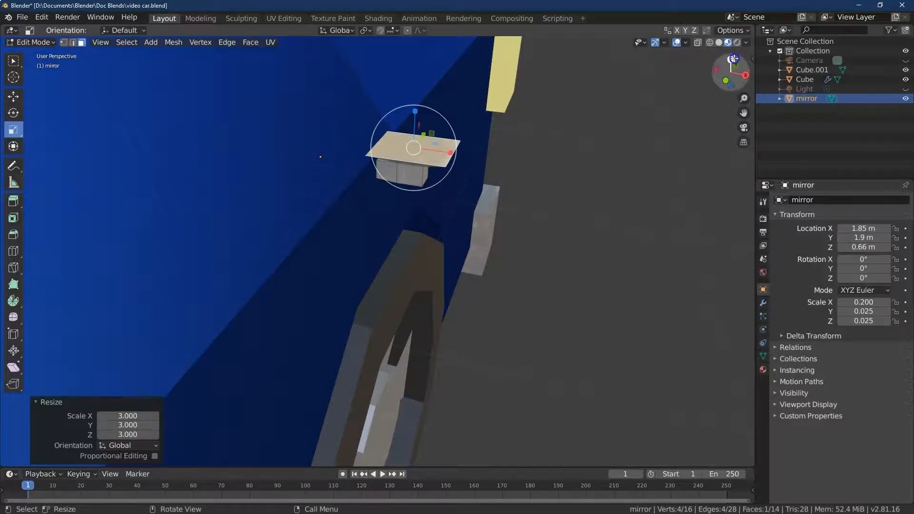
Change the scale of the mirror's raised upper face to 2 on the X, Y and Z axes
drag(727, 67, 704, 71)
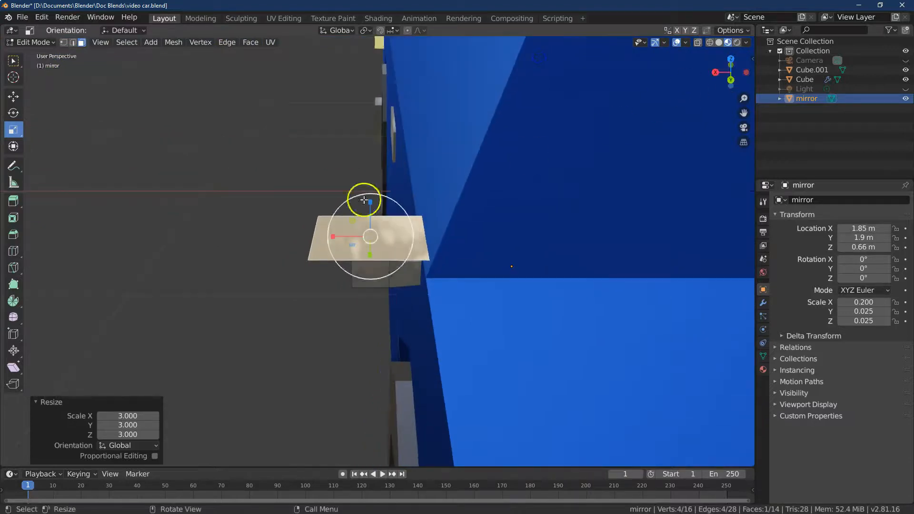
click(145, 416)
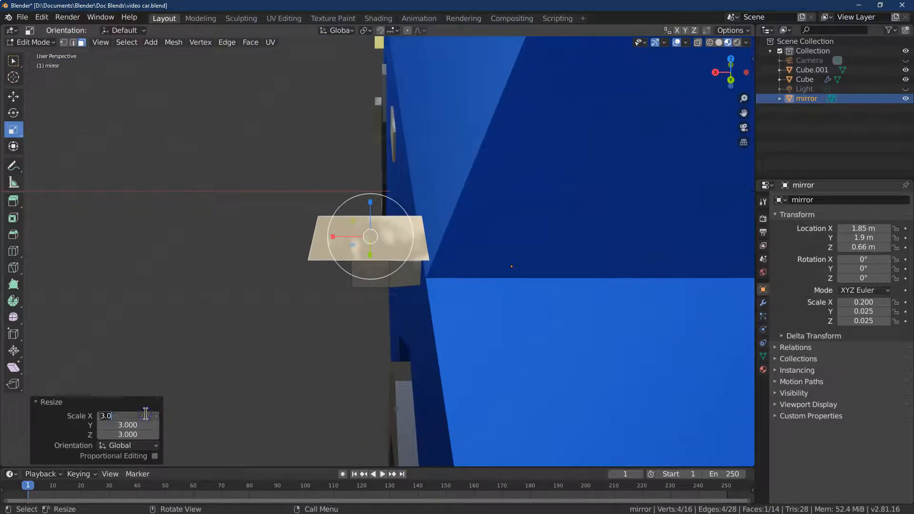
key(Tab)
text(.2)
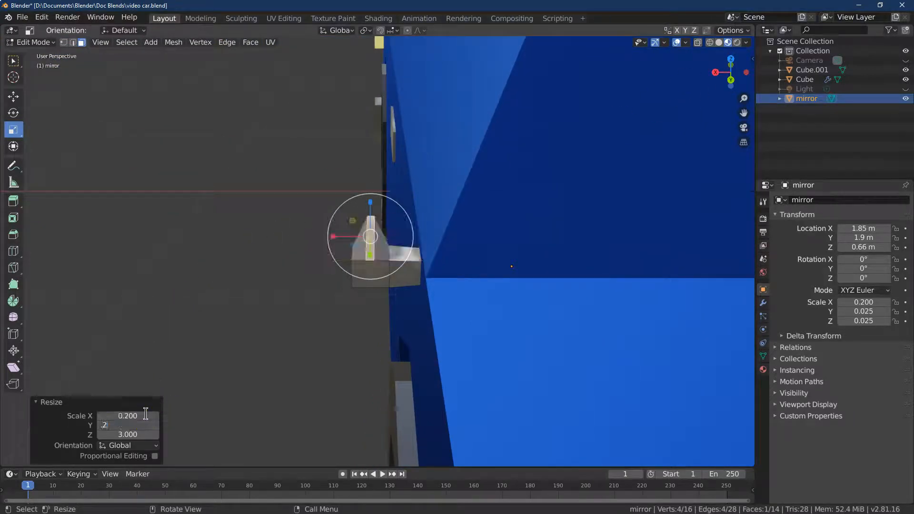
key(Tab)
click(141, 414)
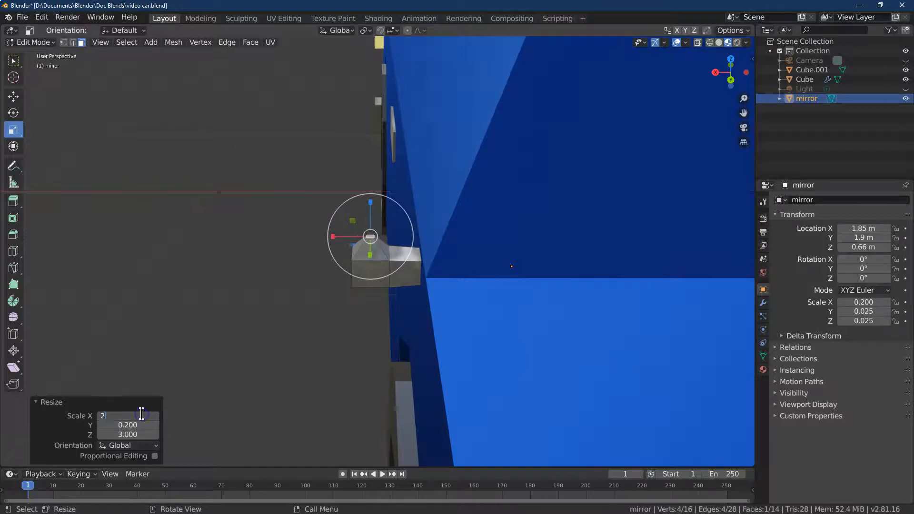
key(Tab)
text(2)
key(Tab)
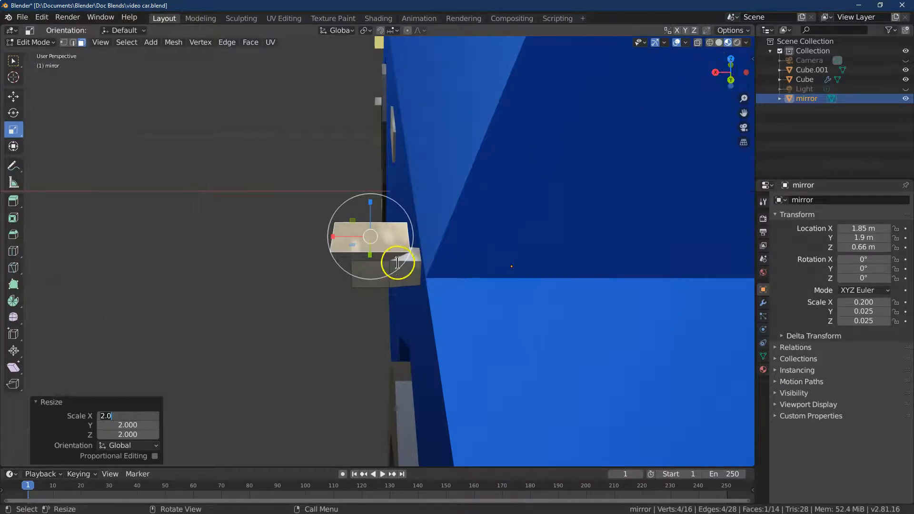
Switch the viewport to solid shading and extrude the mirror's enlarged upper face upward by 0.25 m
click(13, 61)
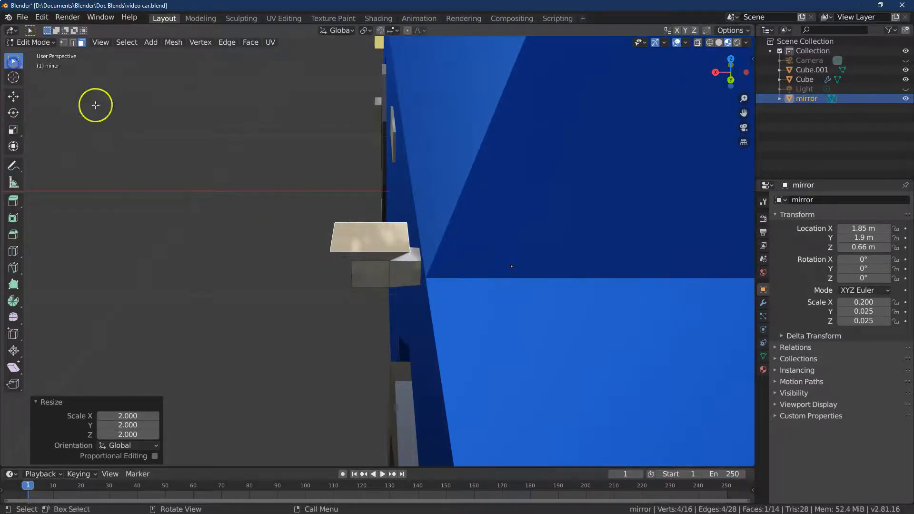
click(377, 233)
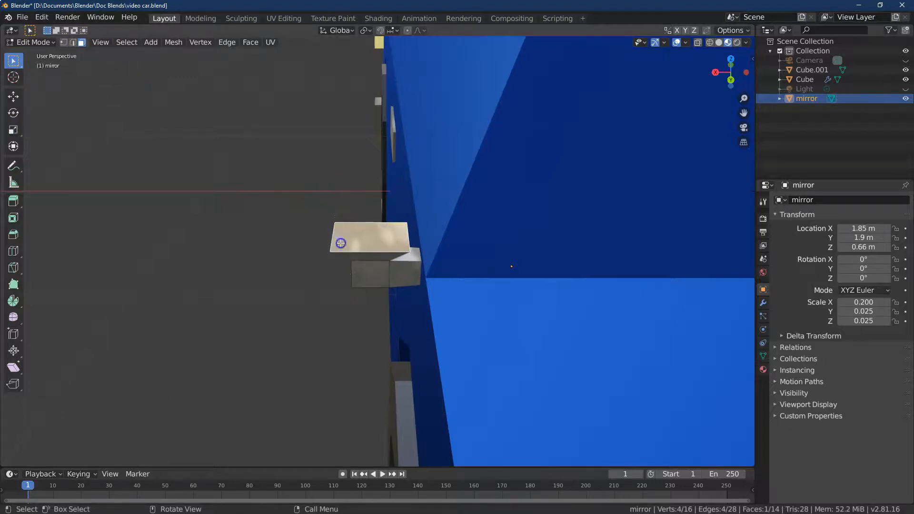
click(720, 43)
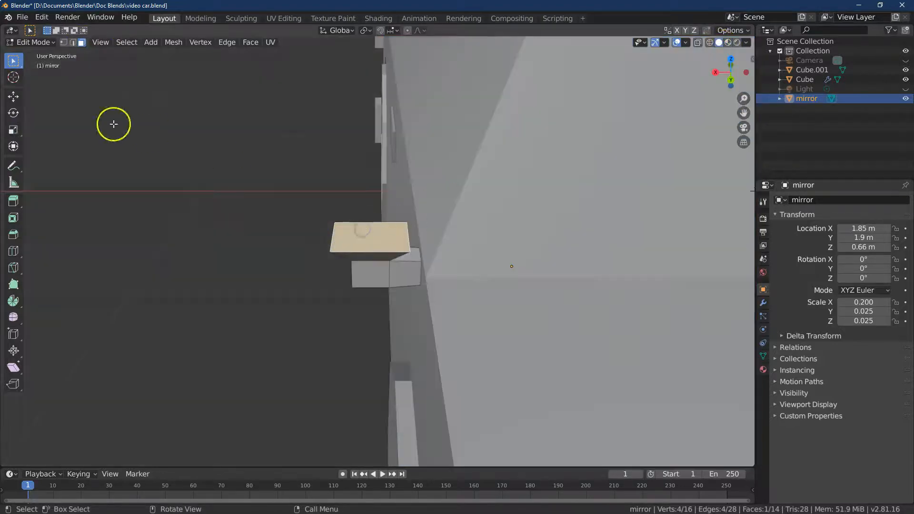
click(14, 200)
drag(390, 191, 387, 81)
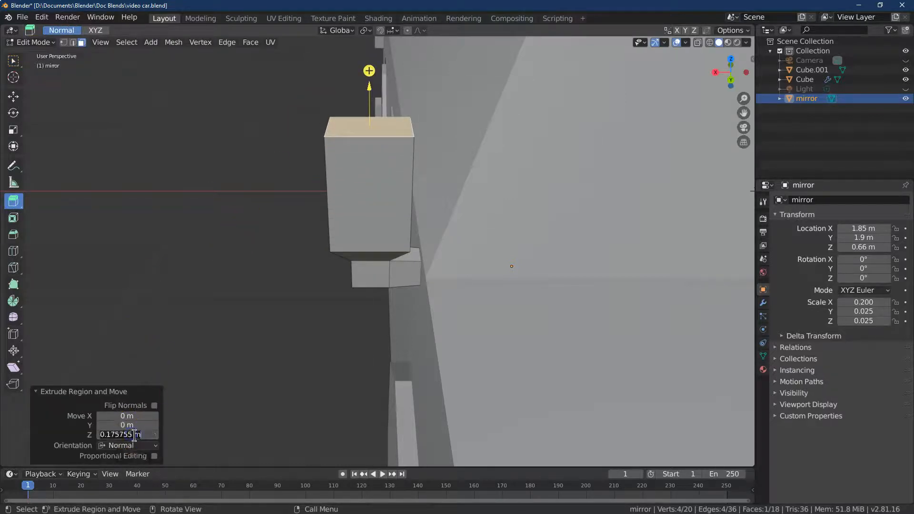
key(Return)
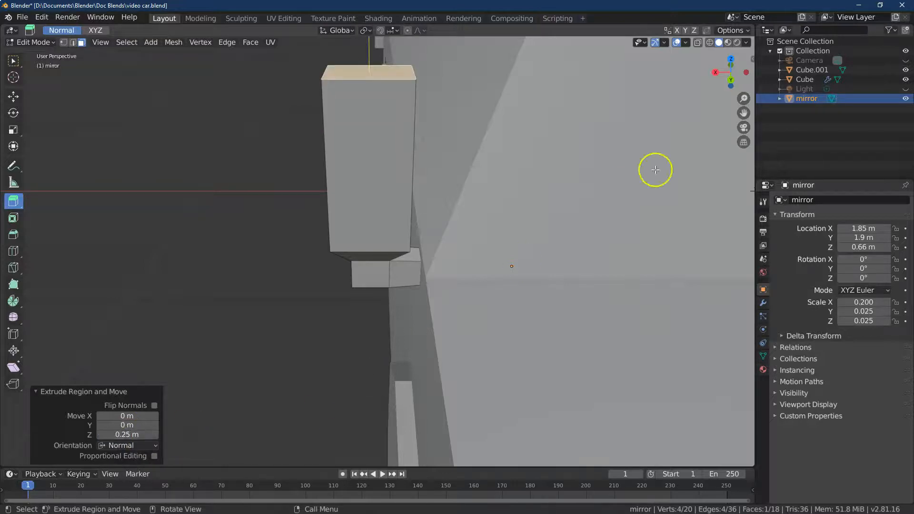
Extrude the mirror housing's side face pointing away from the car outward by 0.25 m
drag(749, 98, 748, 133)
drag(718, 71, 476, 173)
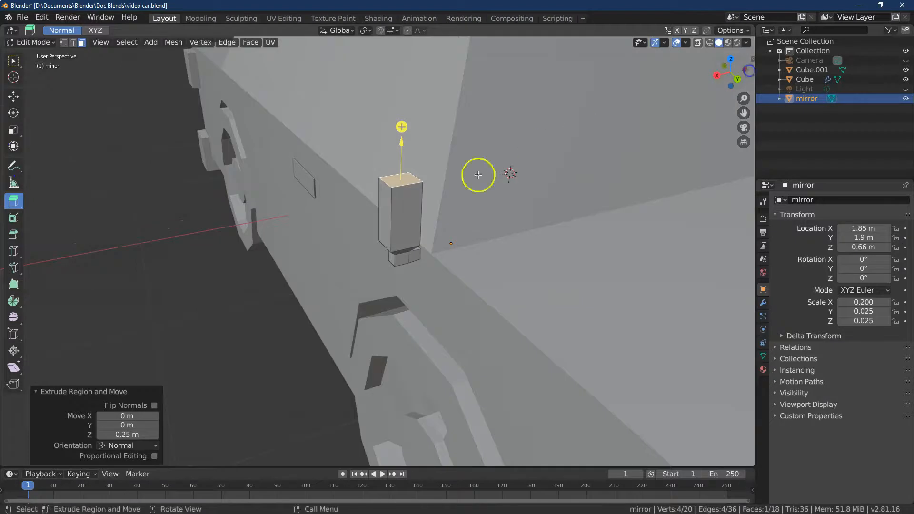
click(390, 205)
drag(337, 224, 245, 243)
click(123, 435)
text(.25)
key(Return)
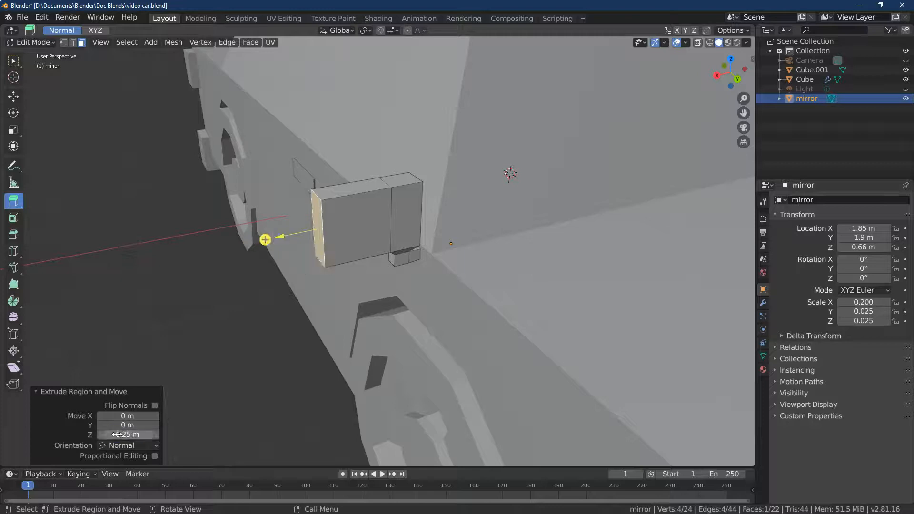
Return to Object Mode and apply the mirror's scale
drag(718, 78, 733, 76)
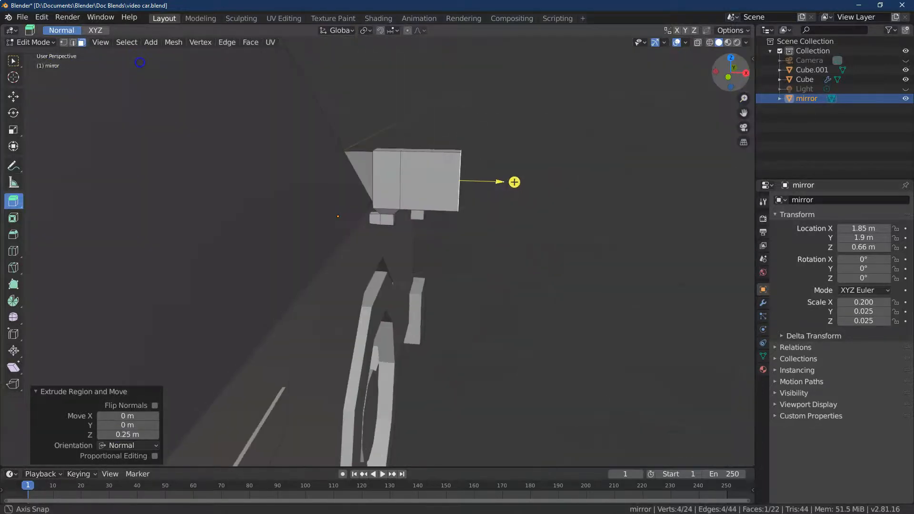
click(14, 61)
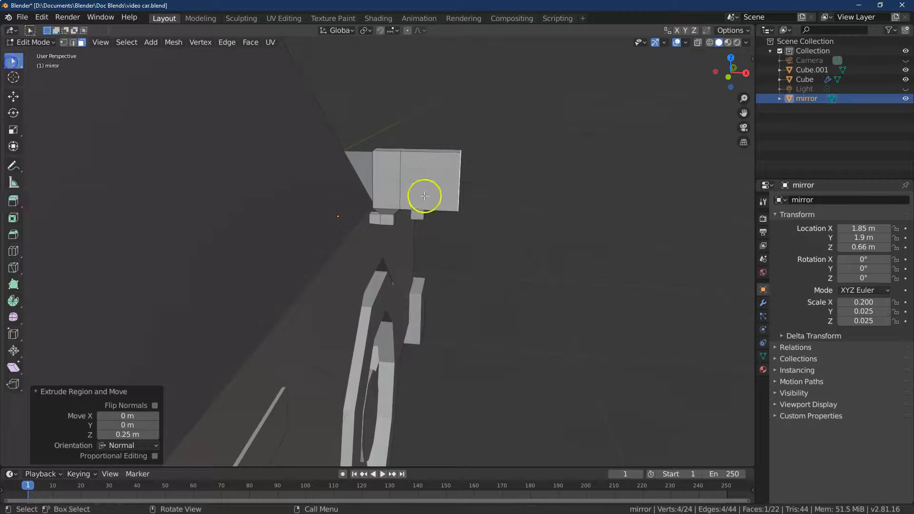
click(46, 43)
click(38, 32)
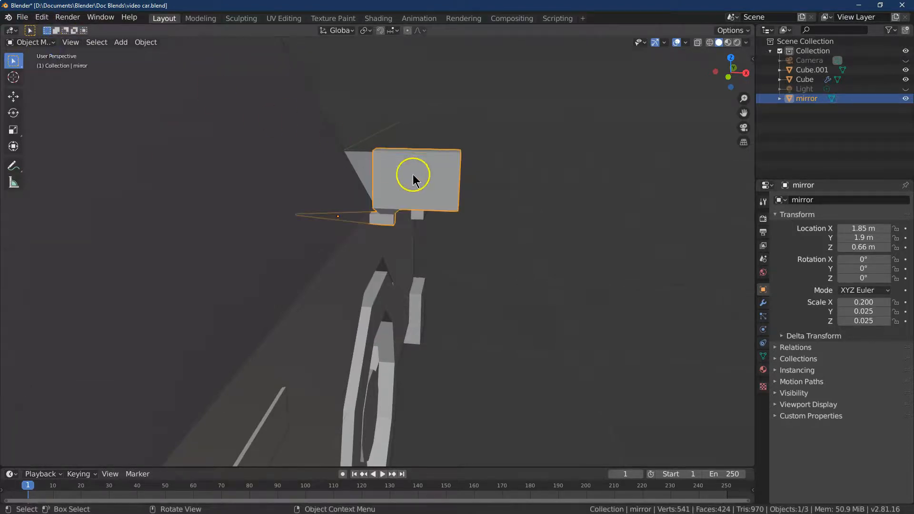
click(144, 42)
mouse_move(179, 80)
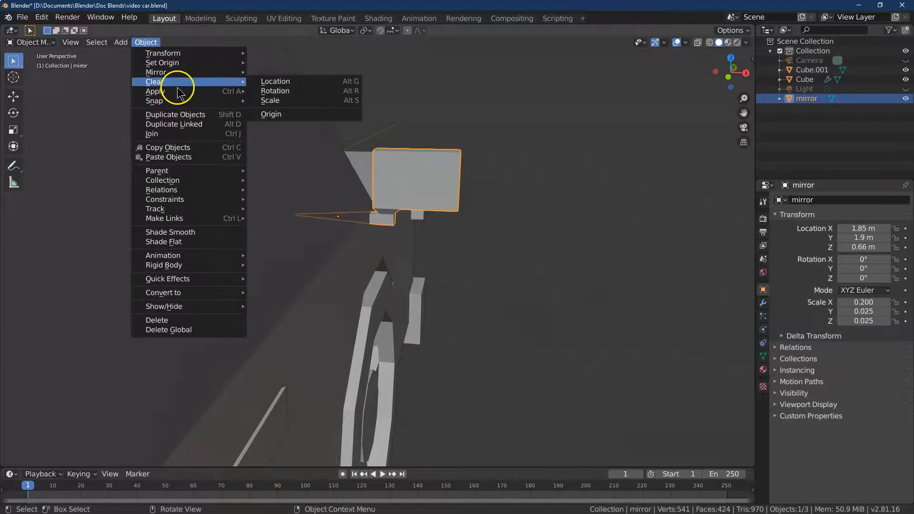
click(267, 110)
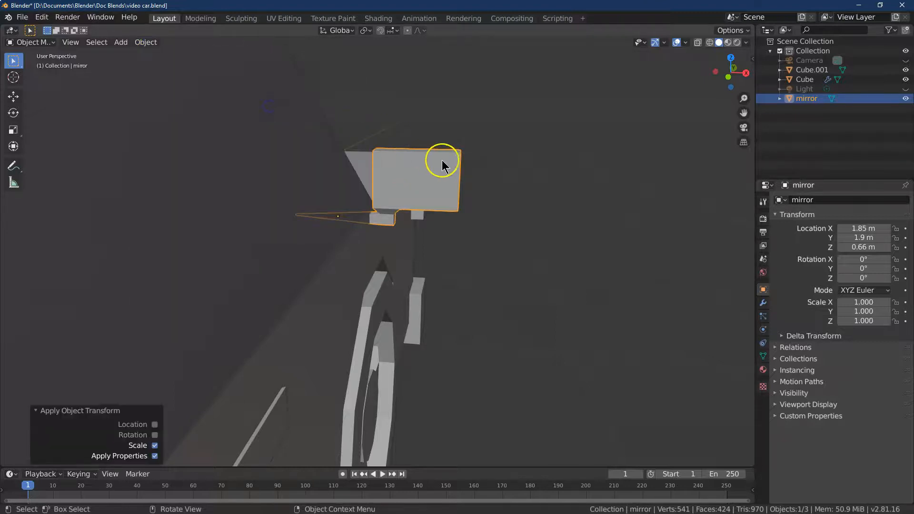
Enter Edit Mode on the mirror and select the two adjoining faces on the housing's rear side
click(33, 43)
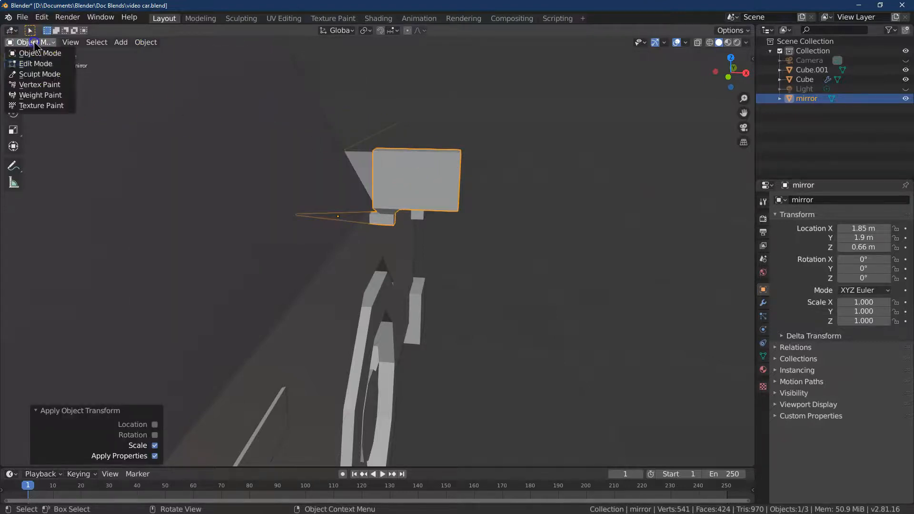
click(38, 63)
click(408, 206)
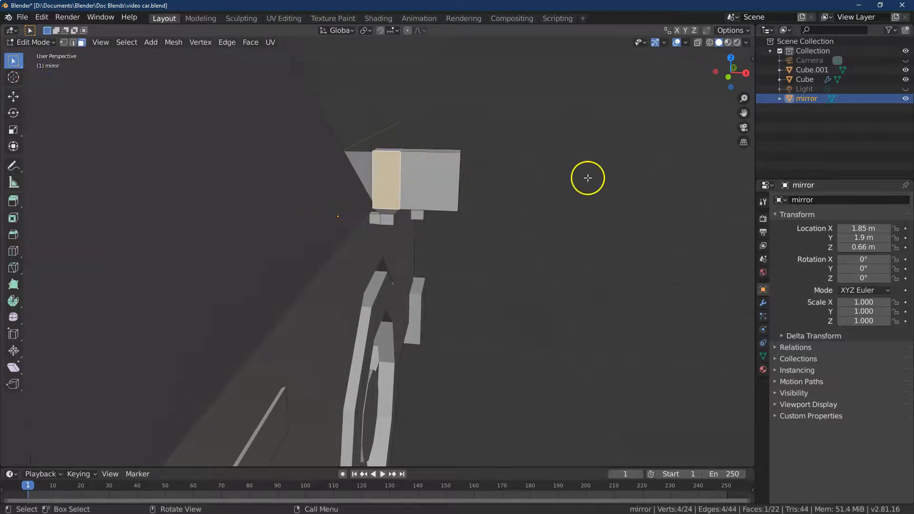
drag(744, 99, 579, 104)
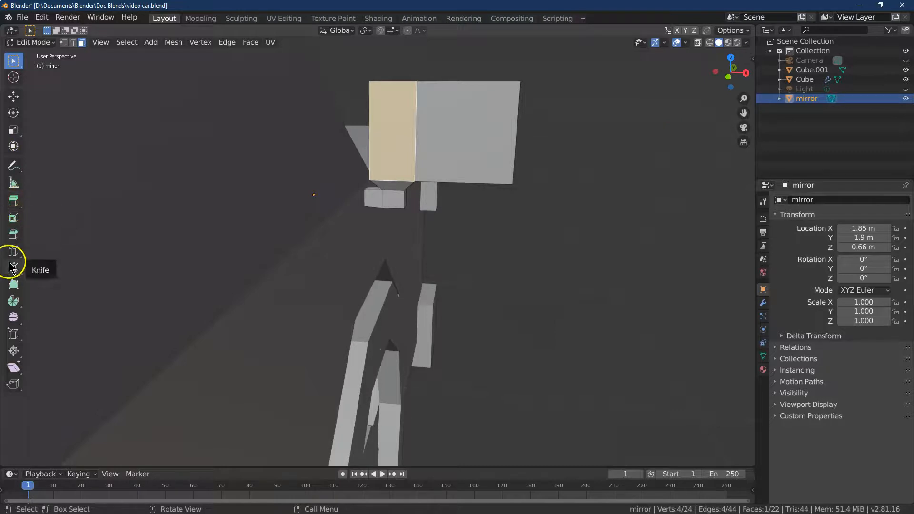
click(439, 106)
shift+click(402, 112)
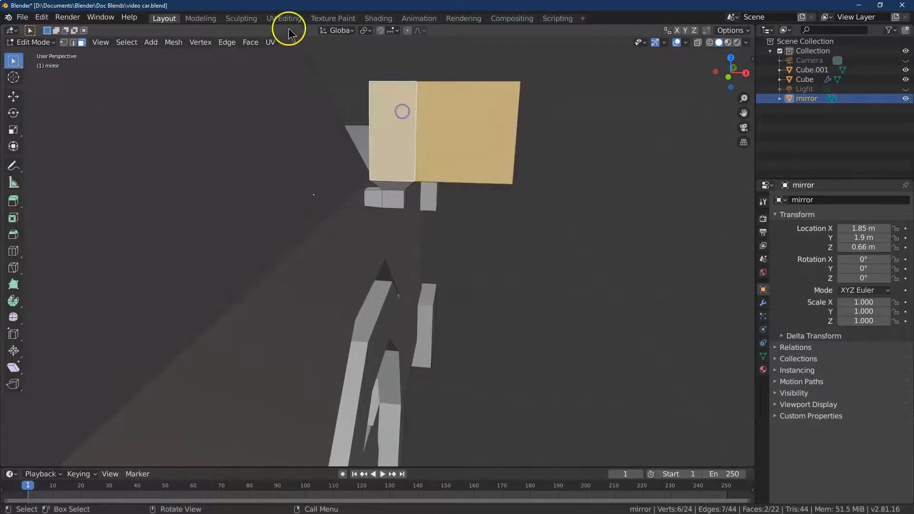
Inset the two selected rear faces together with Boundary enabled and a thickness of 0.02 m
click(250, 42)
click(240, 89)
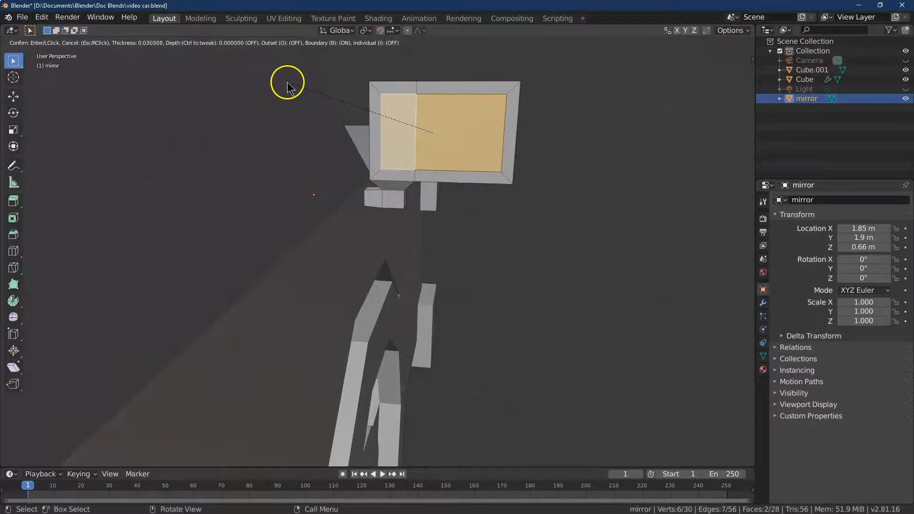
click(287, 84)
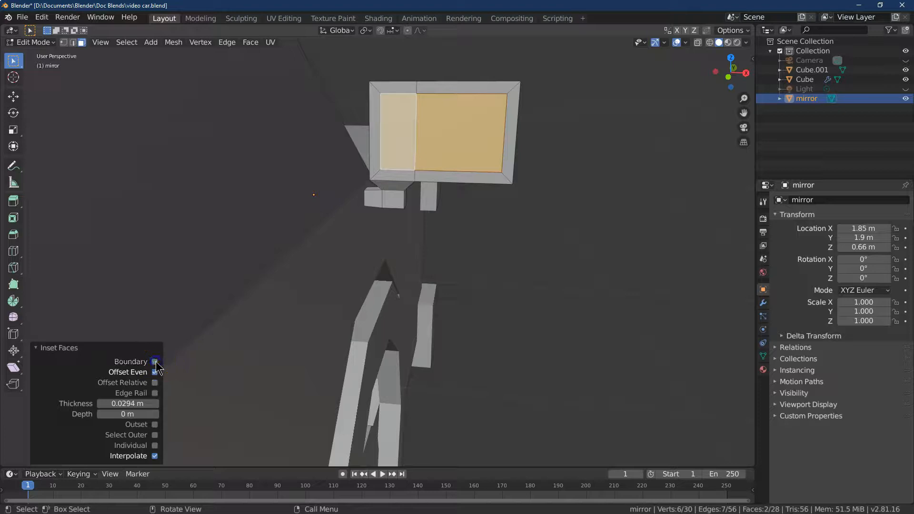
click(128, 404)
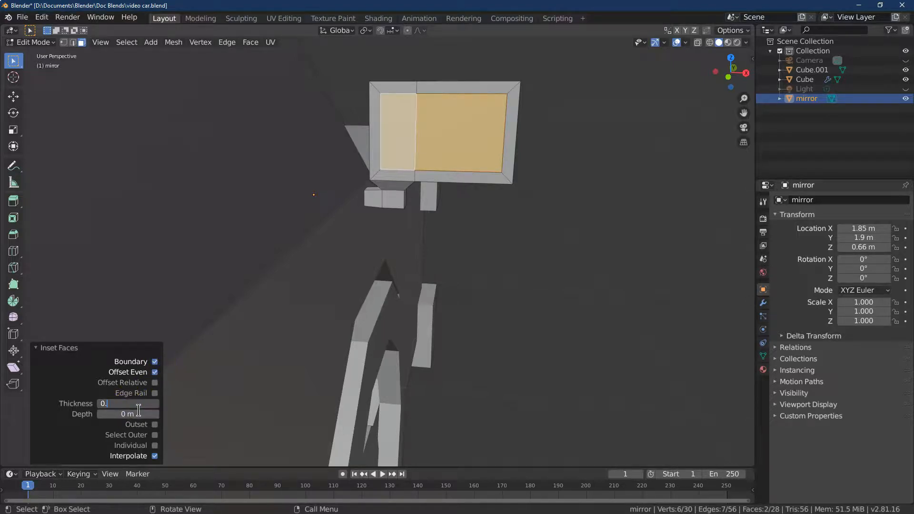
key(Return)
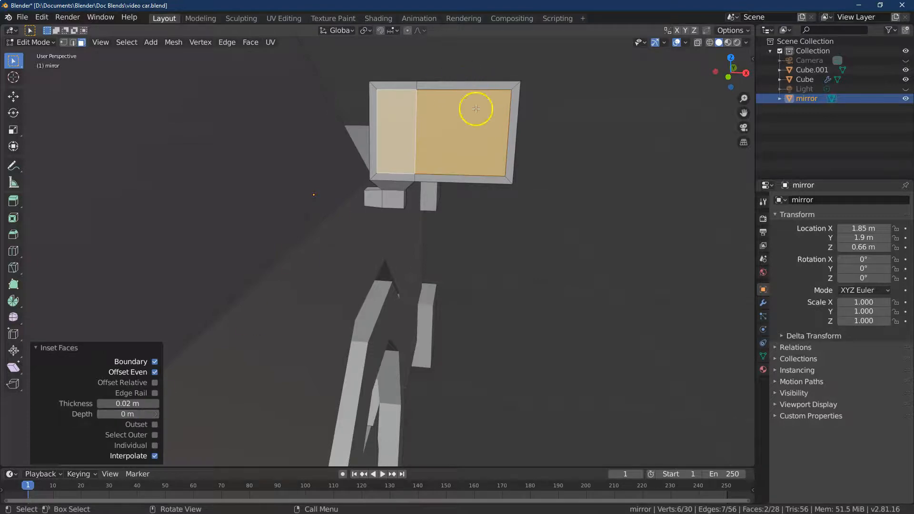
Extrude the inset rear faces into the mirror housing with a normal offset of -0.02 m
drag(743, 73, 738, 69)
click(13, 200)
drag(477, 163, 432, 142)
click(117, 434)
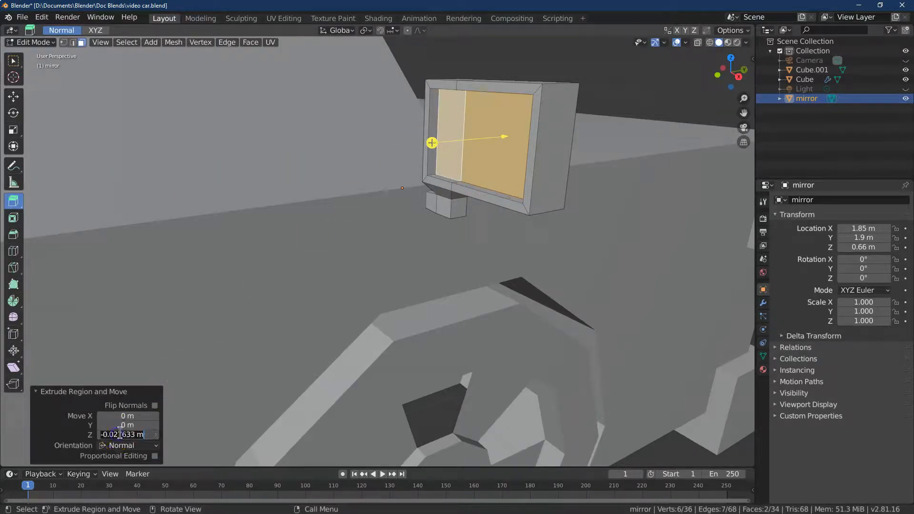
key(Return)
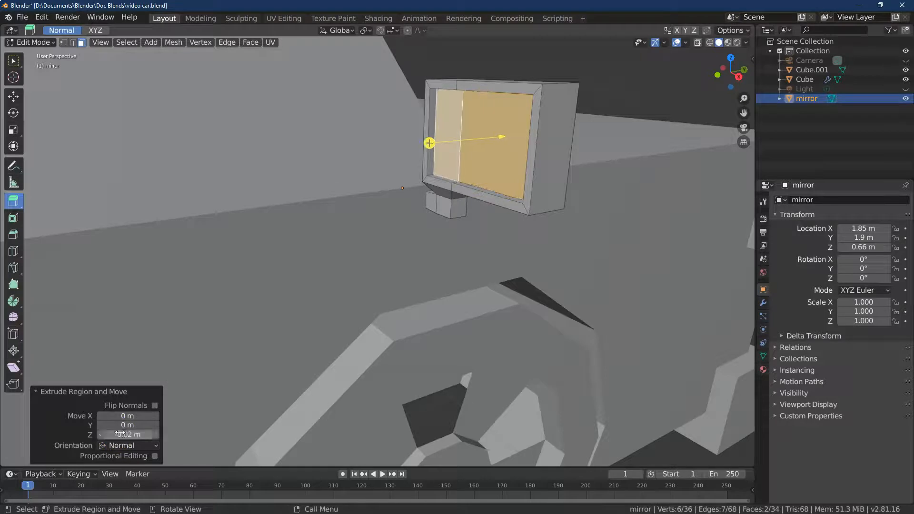
Add a second material slot to the mirror with a new material named "window"
click(763, 369)
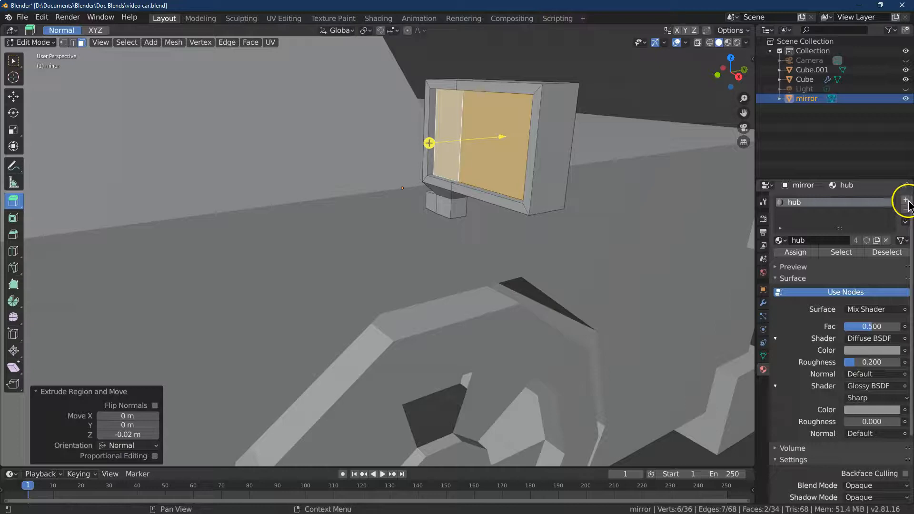
click(906, 200)
click(831, 259)
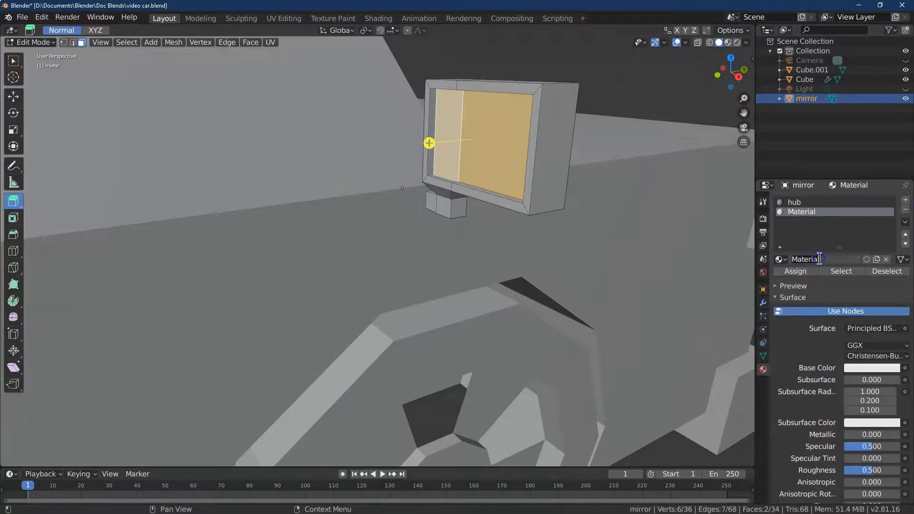
key(Return)
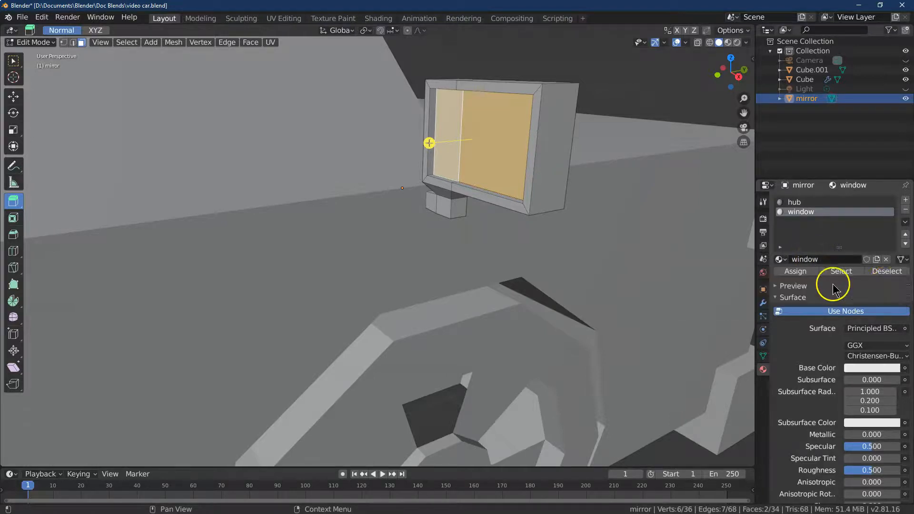
Set the window material's base color to hex 555C66, specular to 0.2 and roughness to 0.4
click(872, 367)
click(869, 324)
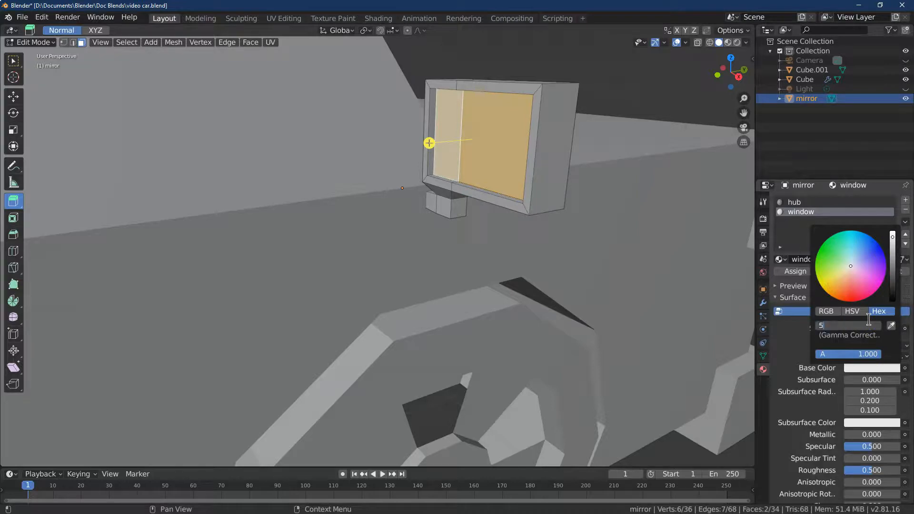
text(555c66)
key(Return)
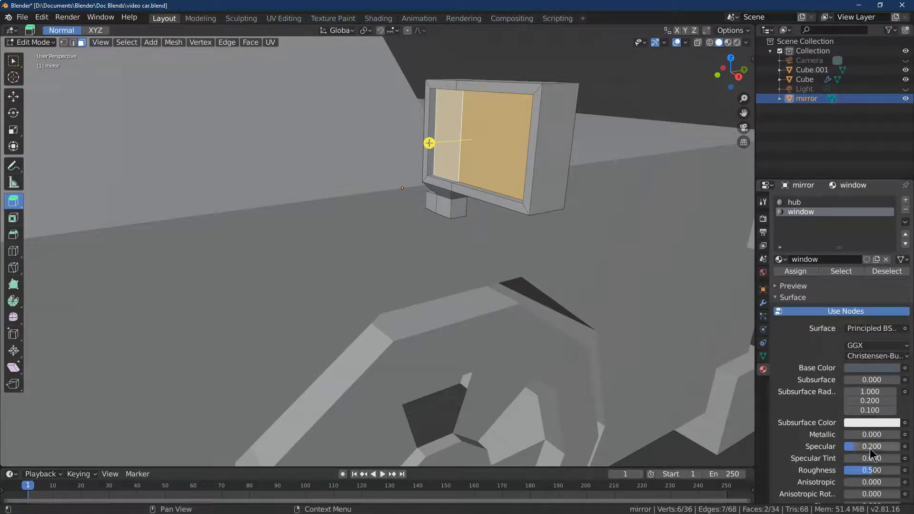
click(865, 471)
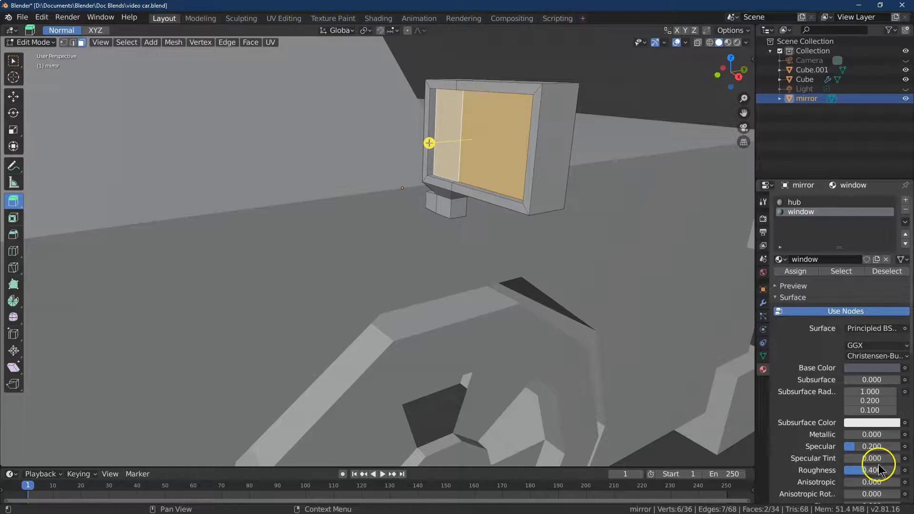
Assign the window material to the recessed mirror faces and return to Object Mode
click(796, 272)
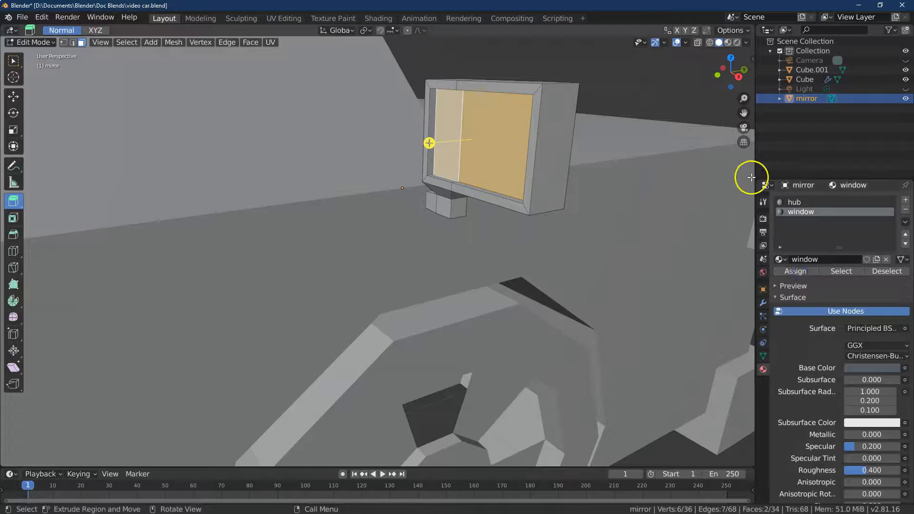
click(52, 43)
click(43, 37)
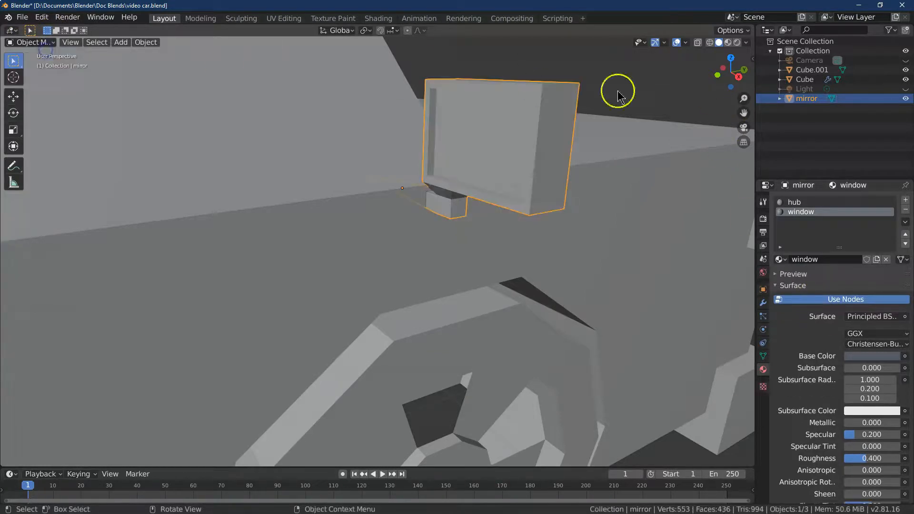
Show the model with material preview shading and set the car body's hub material mix factor to 0.2
click(728, 42)
mouse_move(729, 70)
mouse_down()
mouse_move(628, 57)
mouse_move(593, 115)
mouse_move(749, 67)
mouse_move(25, 56)
mouse_move(731, 71)
mouse_up()
scroll(729, 122, down, 8)
click(665, 346)
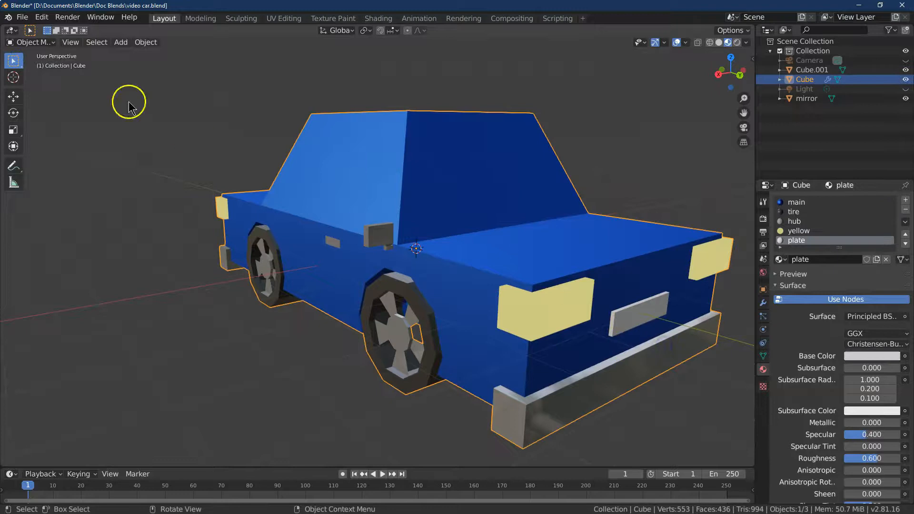
click(795, 222)
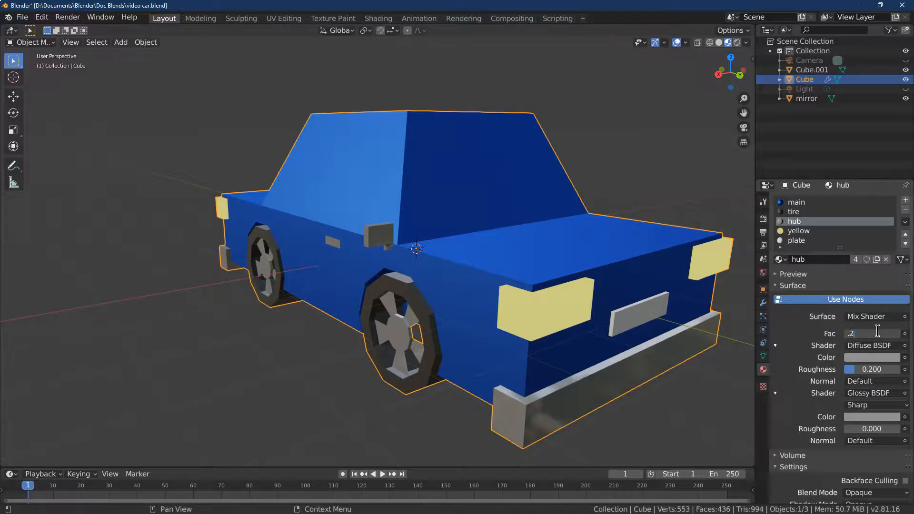
key(Return)
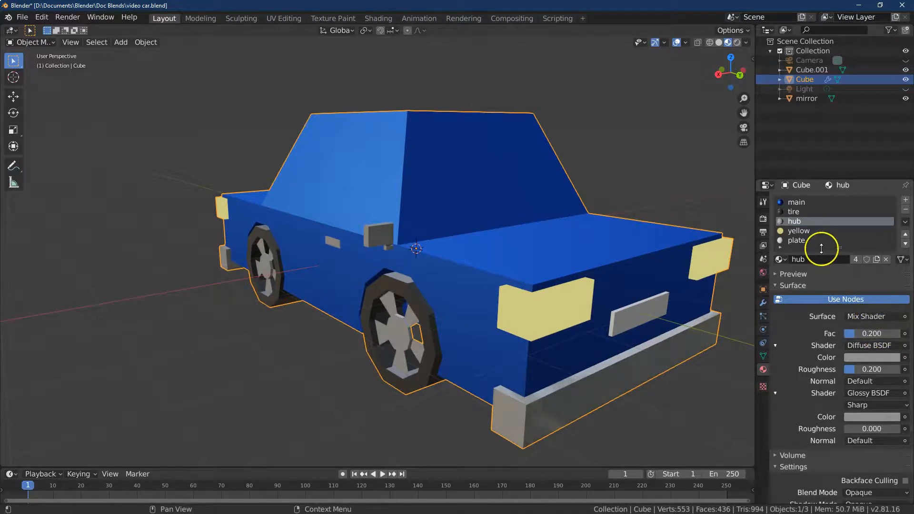
In Edit Mode on the car body, add one centred vertical loop cut through the headlight's outer front face
drag(725, 75, 743, 70)
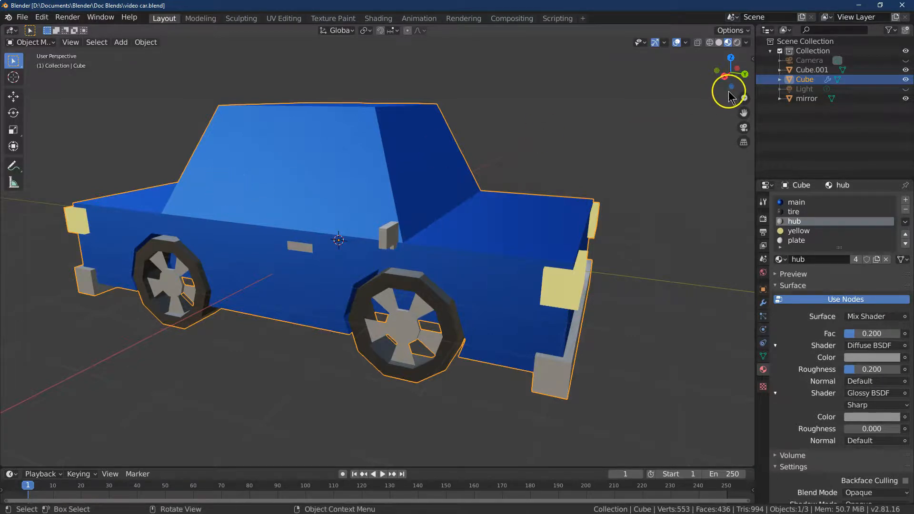
drag(728, 80, 685, 79)
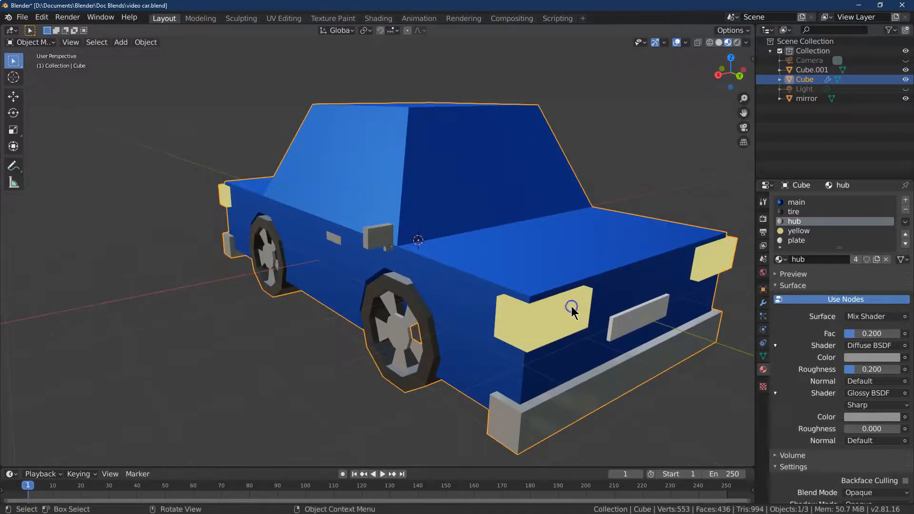
click(30, 42)
click(36, 61)
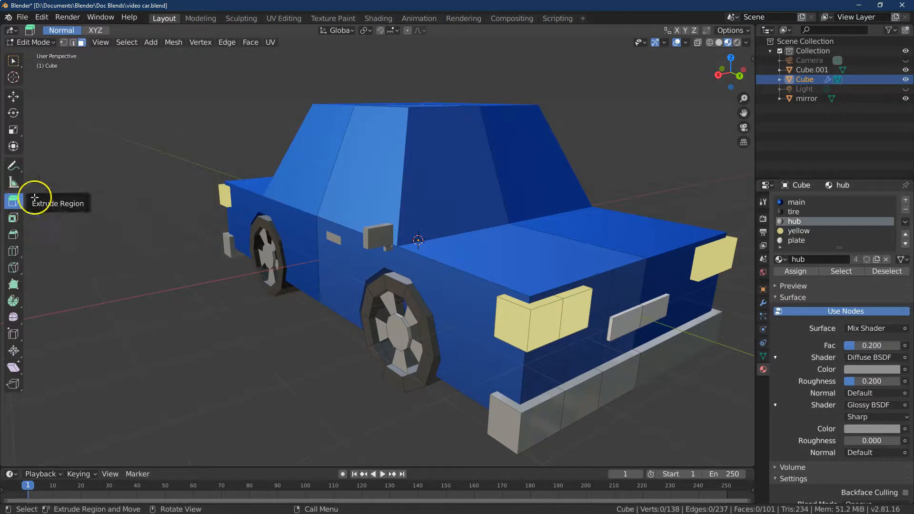
click(545, 318)
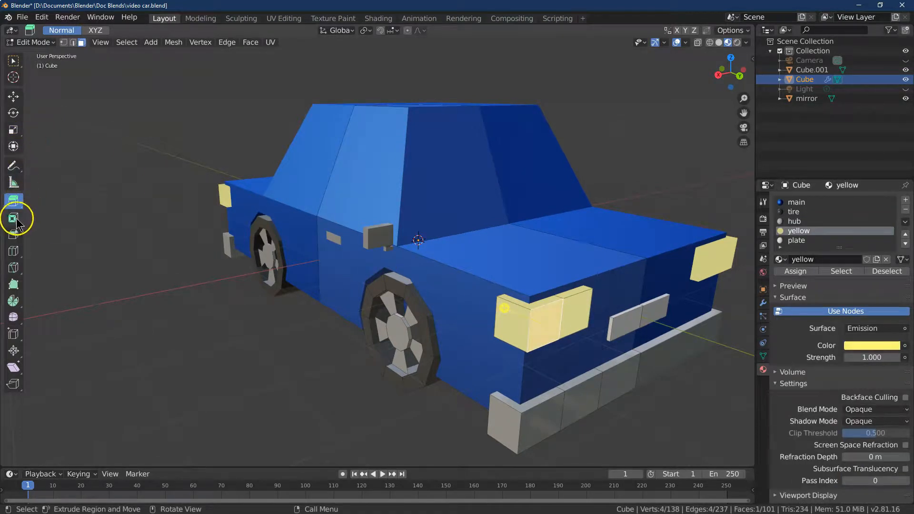
click(13, 253)
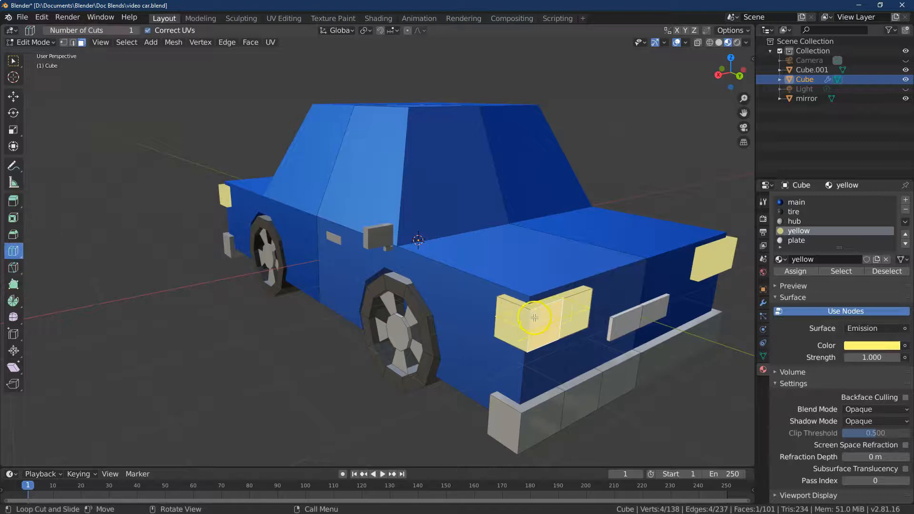
click(540, 337)
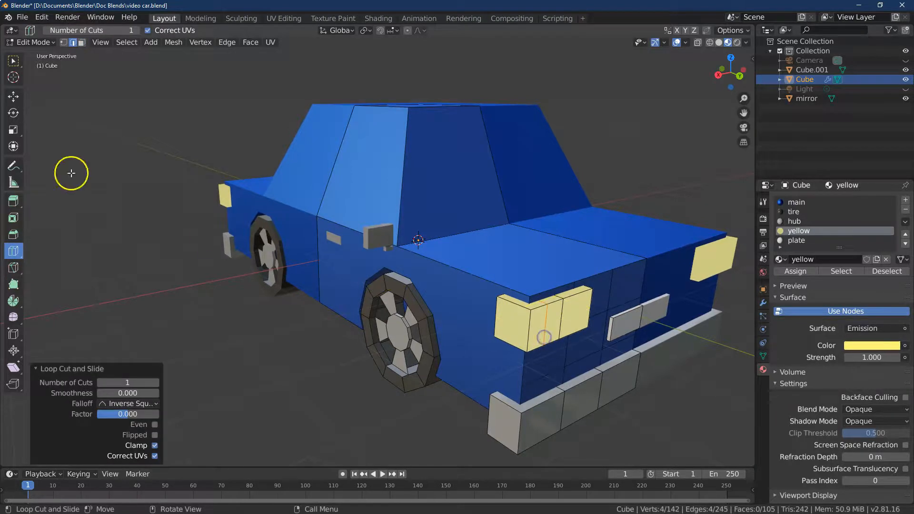
Select the faces of the headlight's outer end, including the side, underside and narrow outer front strip
click(21, 59)
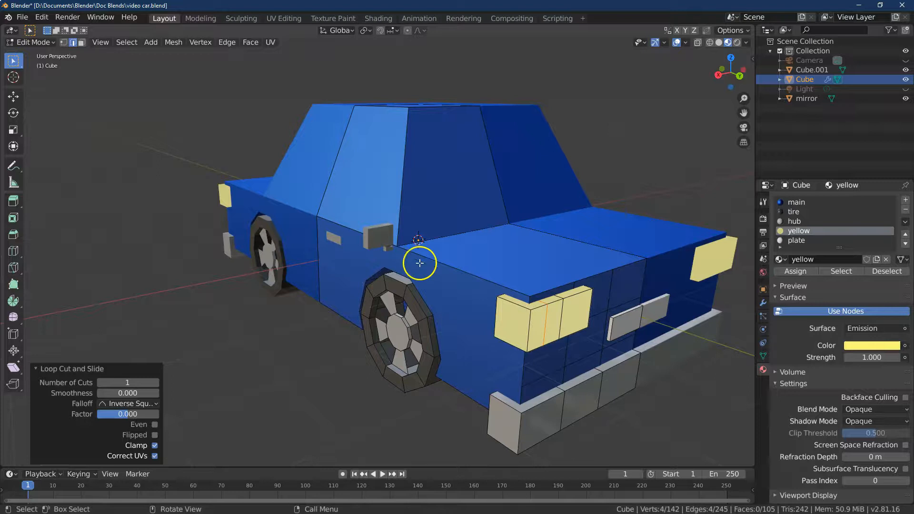
click(80, 43)
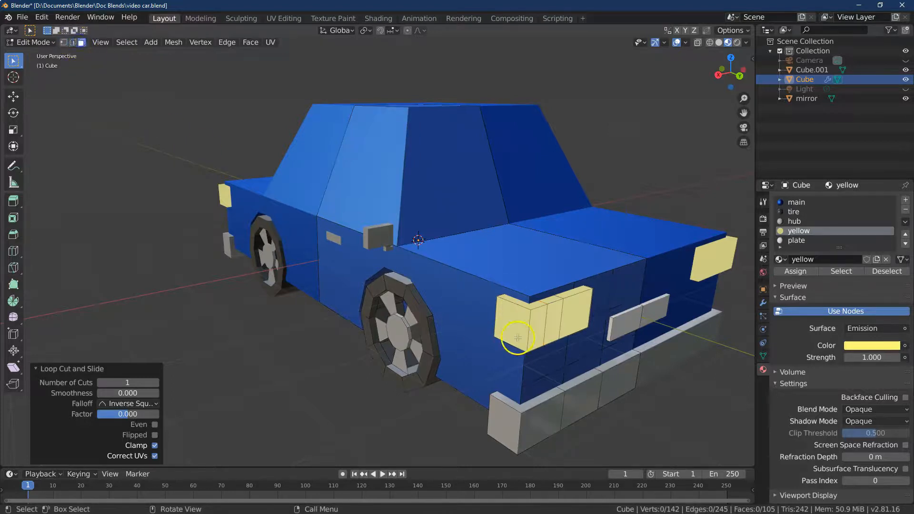
drag(514, 307, 536, 330)
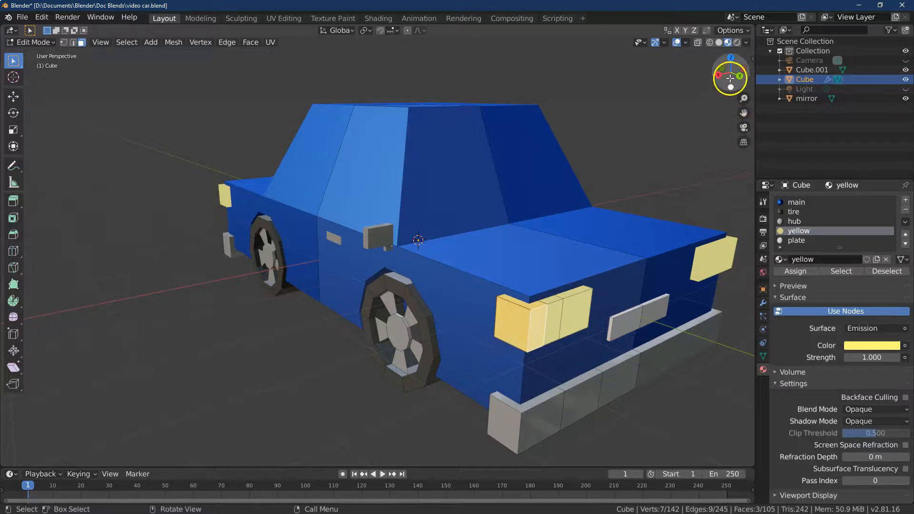
drag(726, 76, 4, 423)
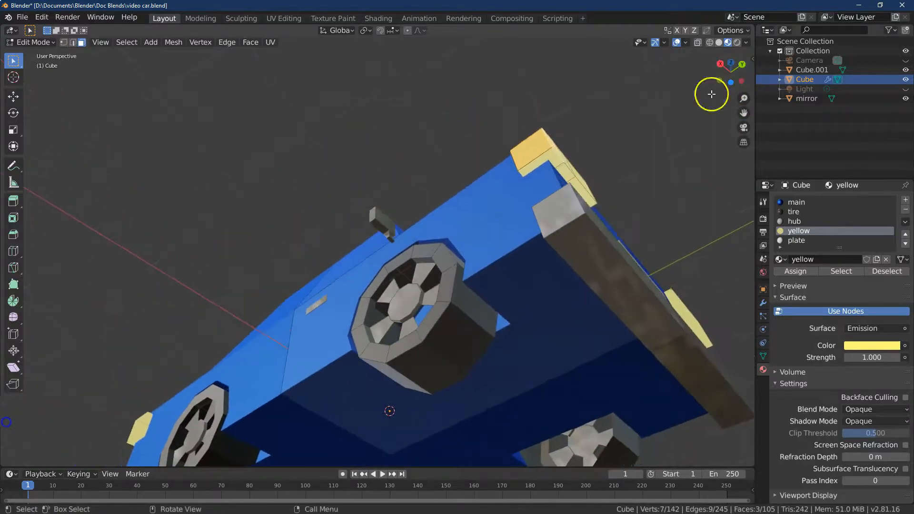
shift+click(554, 158)
drag(722, 69, 805, 135)
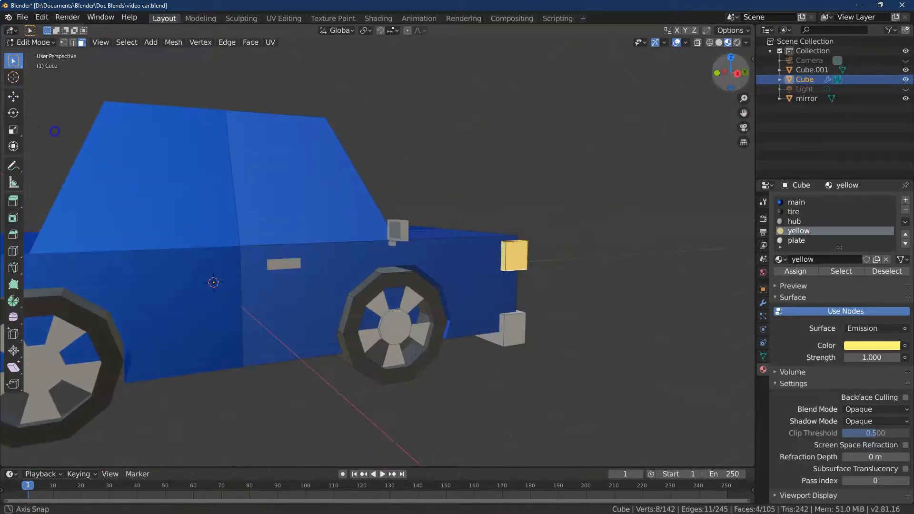
shift+click(504, 250)
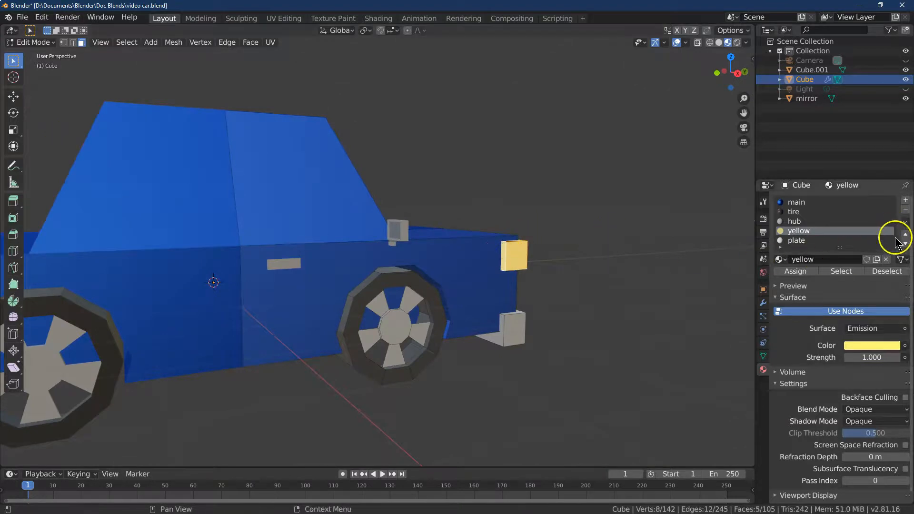
Add a material slot to the car body with a new material named "orange"
click(905, 201)
click(843, 261)
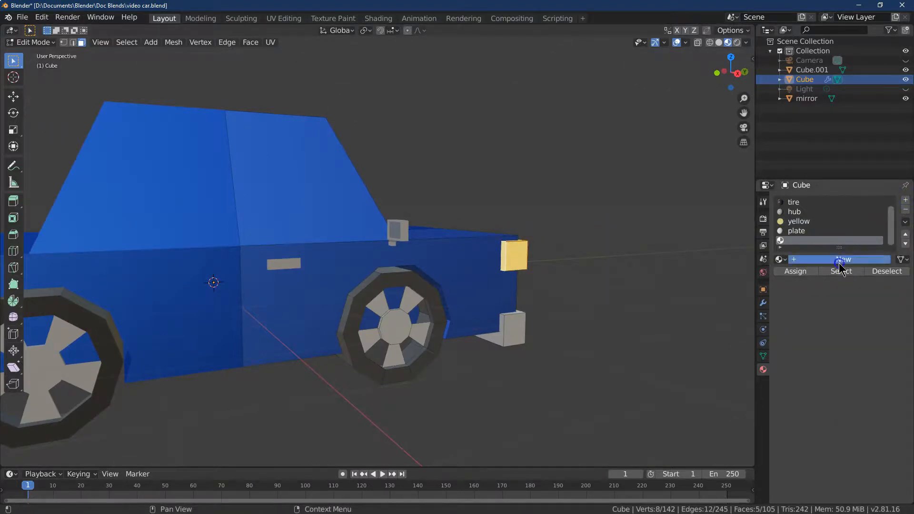
click(824, 257)
text(orange)
key(Return)
Change the orange material's surface to Emission and set its color to hex FFBF44
click(861, 333)
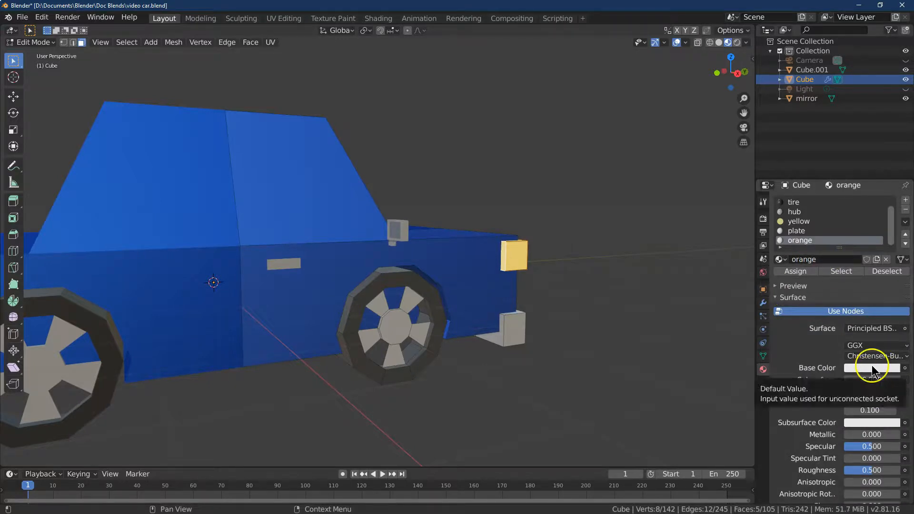
click(862, 328)
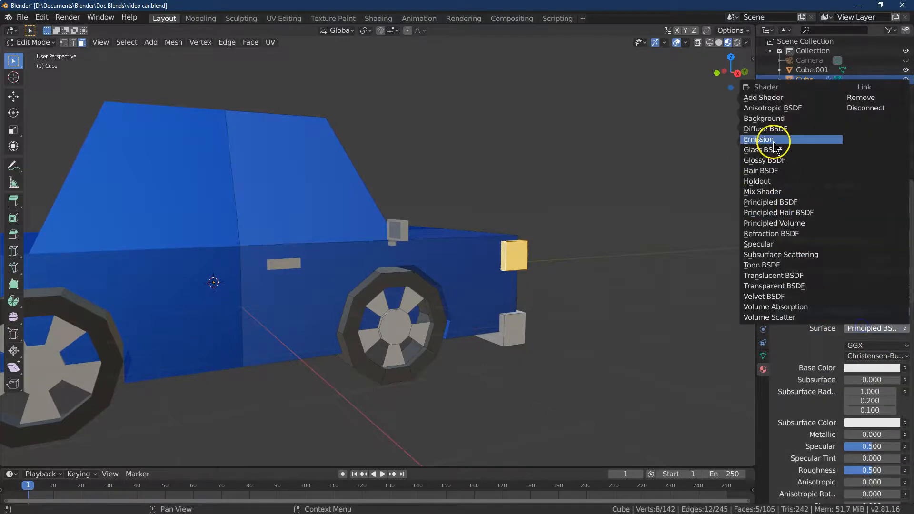
click(759, 139)
click(886, 346)
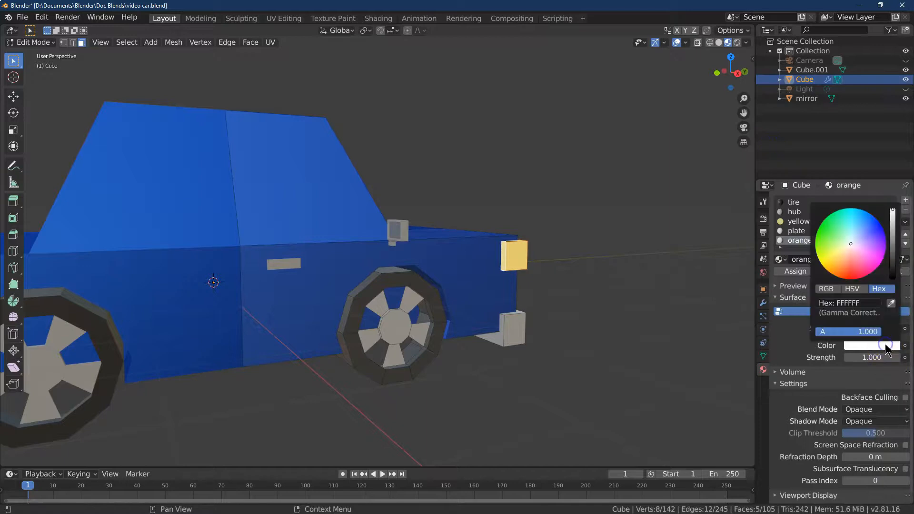
click(838, 260)
click(846, 301)
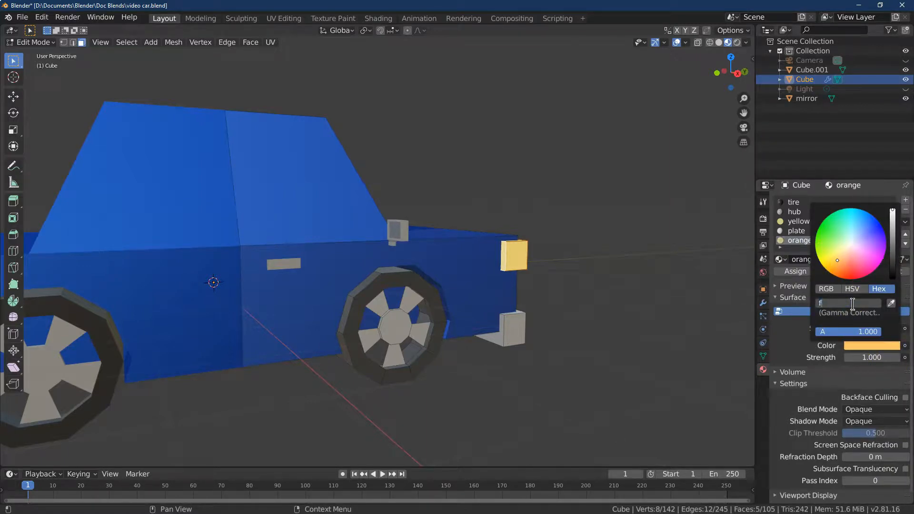
text(ffbf44)
key(Return)
Assign the orange material to the selected headlight faces and return to Object Mode
click(802, 272)
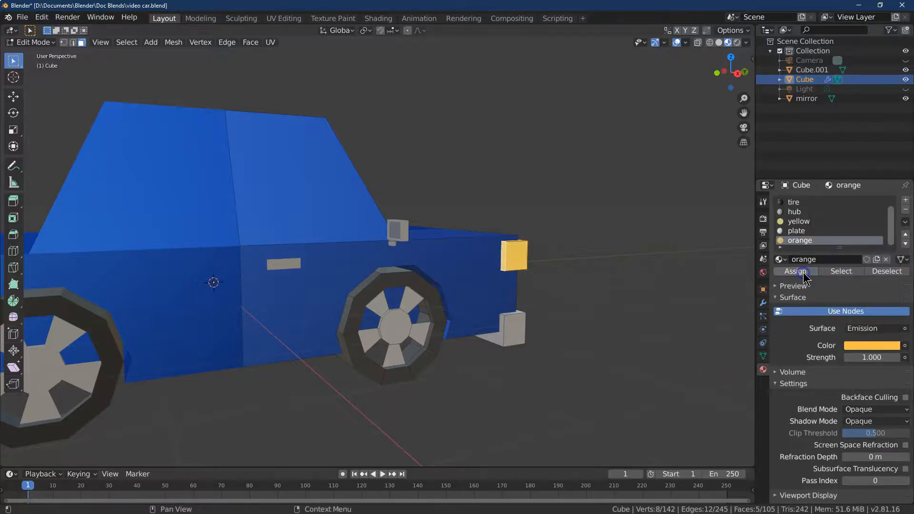
drag(738, 76, 649, 81)
click(29, 42)
click(32, 61)
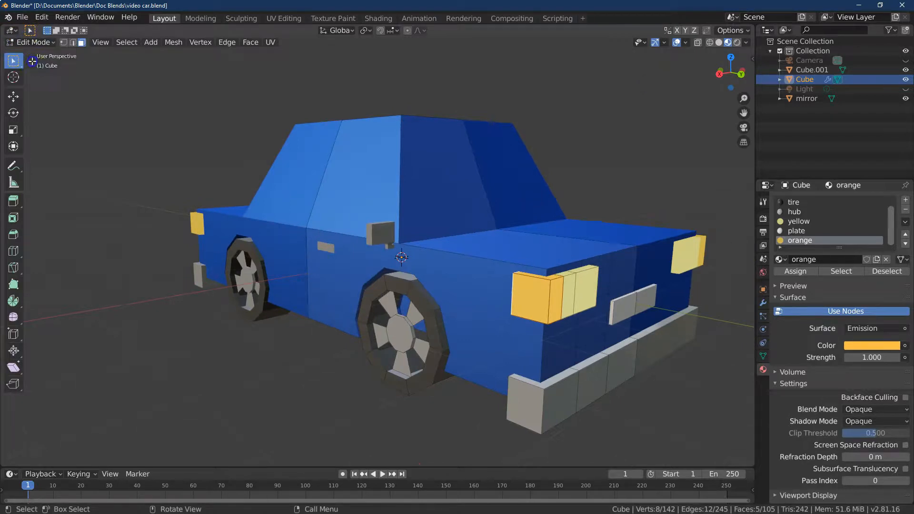
click(35, 43)
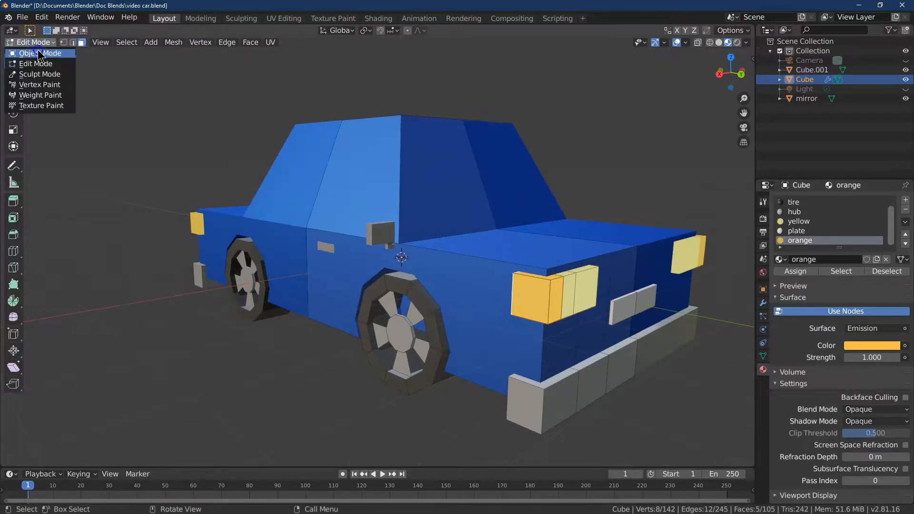
click(34, 51)
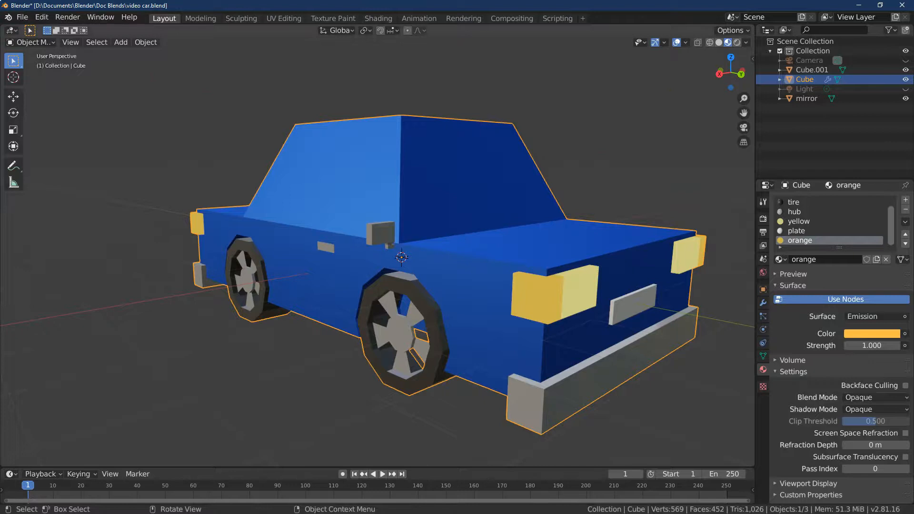
Join the door handle object into the car body, keeping the body as the active object
click(741, 75)
click(715, 72)
drag(743, 113, 137, 108)
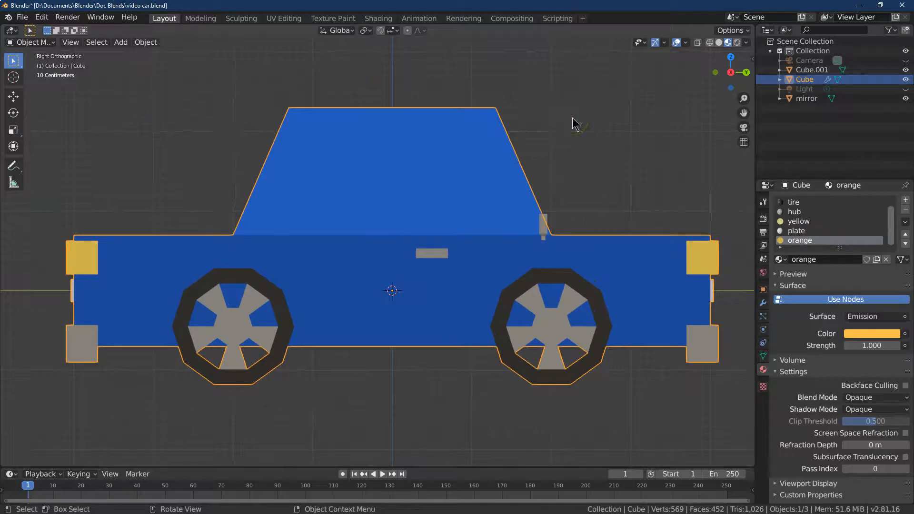
drag(729, 71, 743, 110)
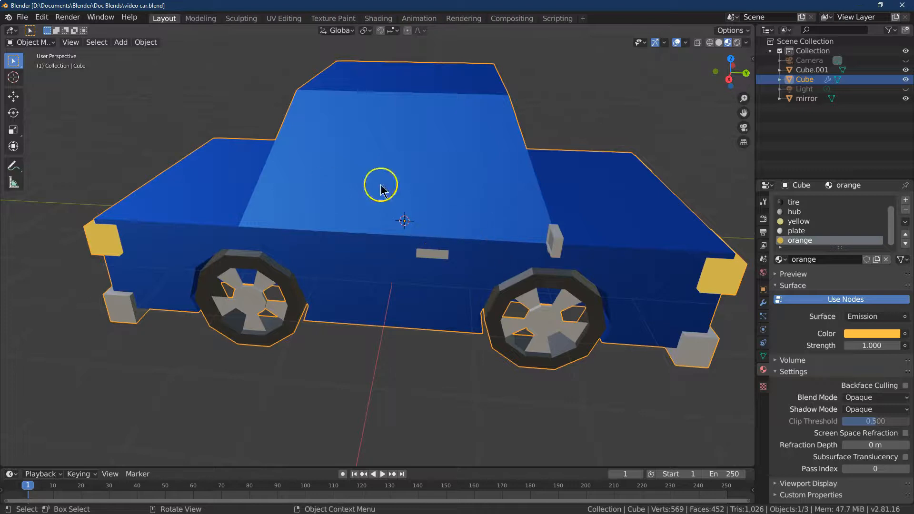
click(433, 255)
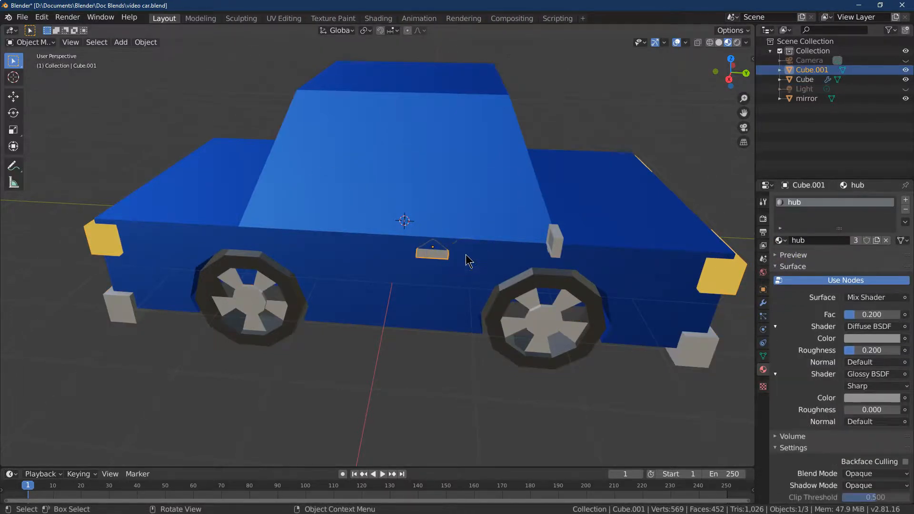
shift+click(466, 261)
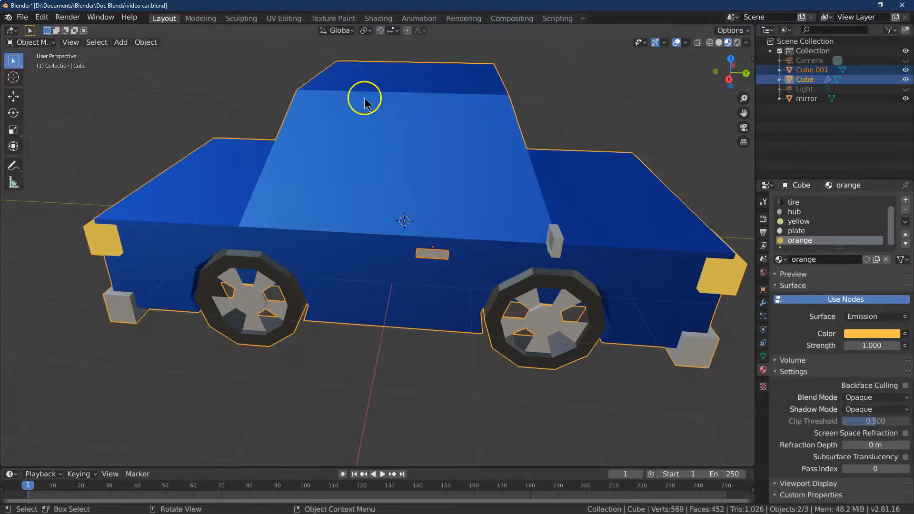
click(146, 42)
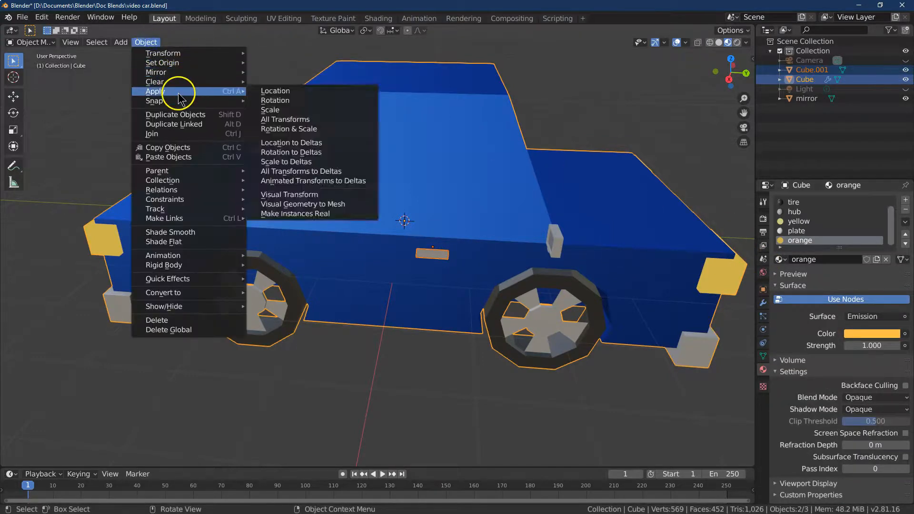
click(177, 133)
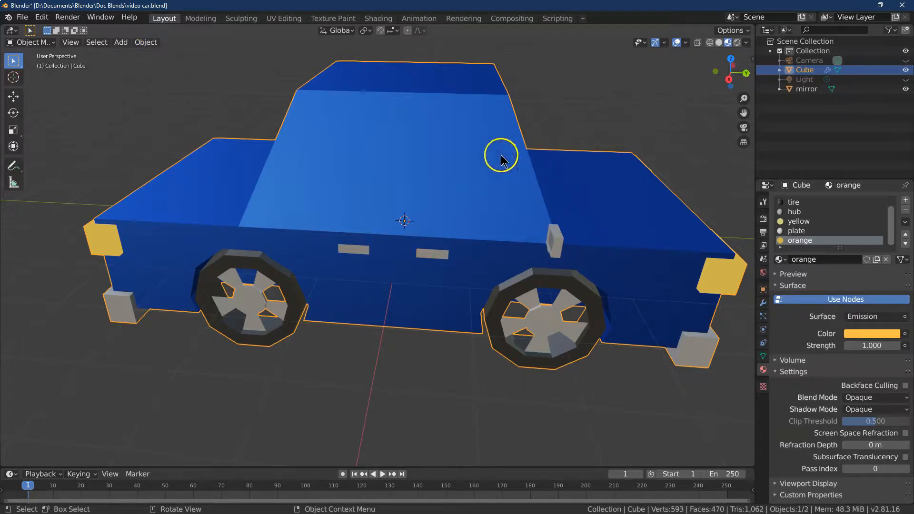
Apply the car body's Mirror modifier with its X axis disabled, and add a new Mirror modifier on the X axis
click(763, 302)
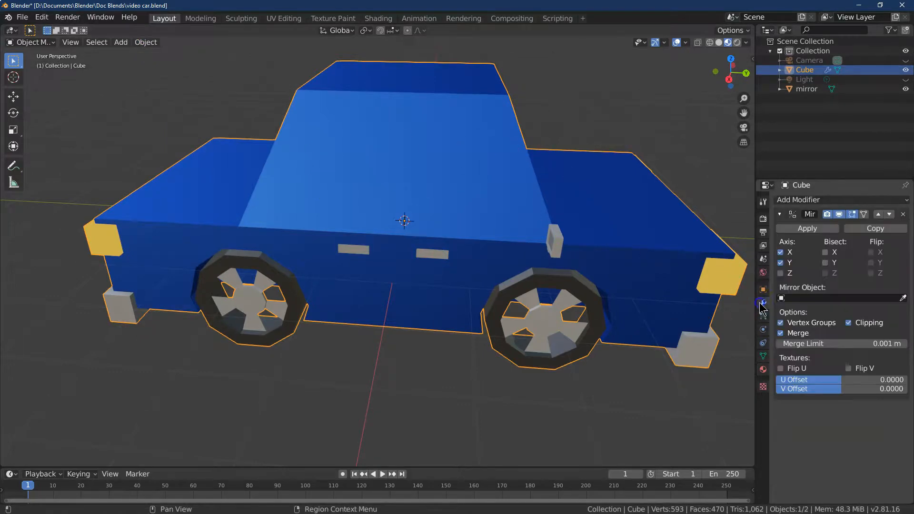
click(781, 253)
click(793, 231)
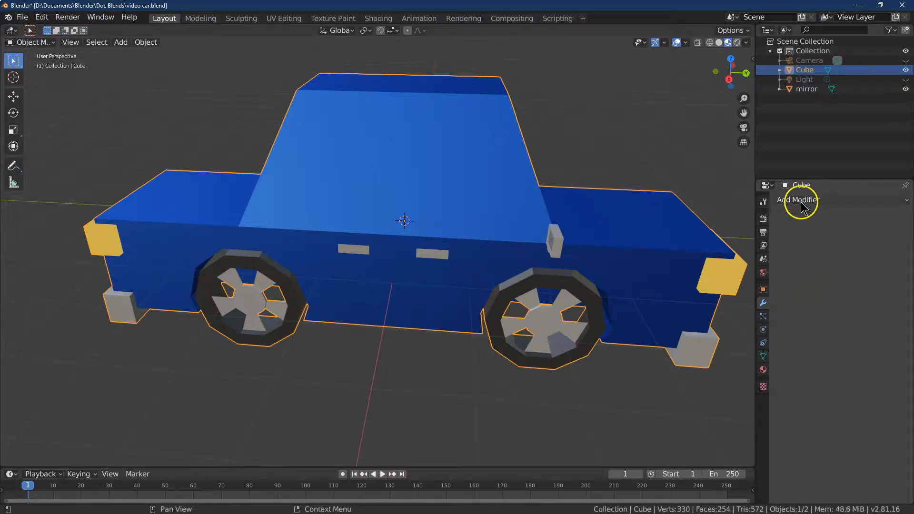
click(804, 200)
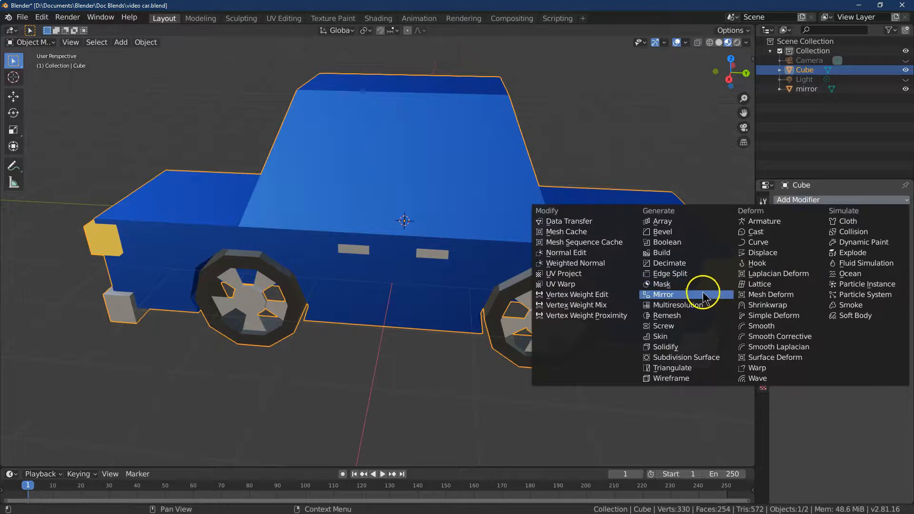
click(664, 295)
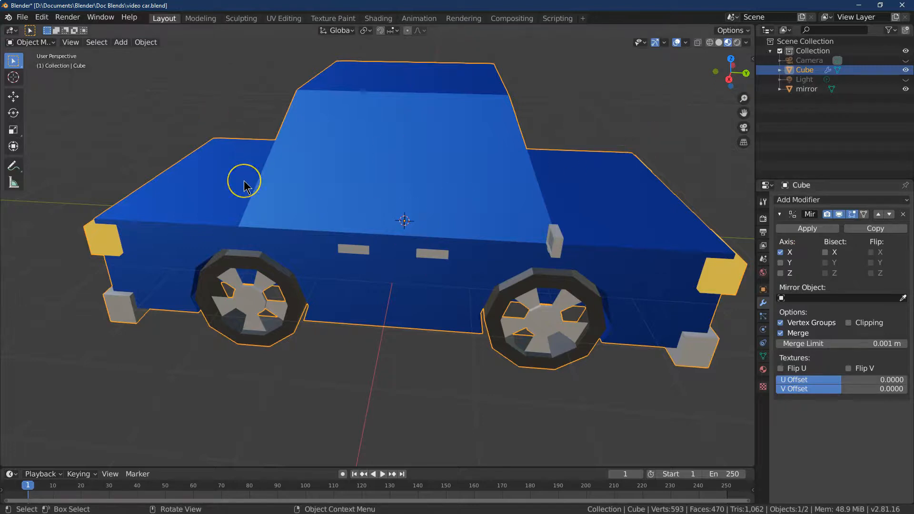
In Edit Mode, select the outer face of the rear door handle and grow the selection to the whole handle
click(31, 42)
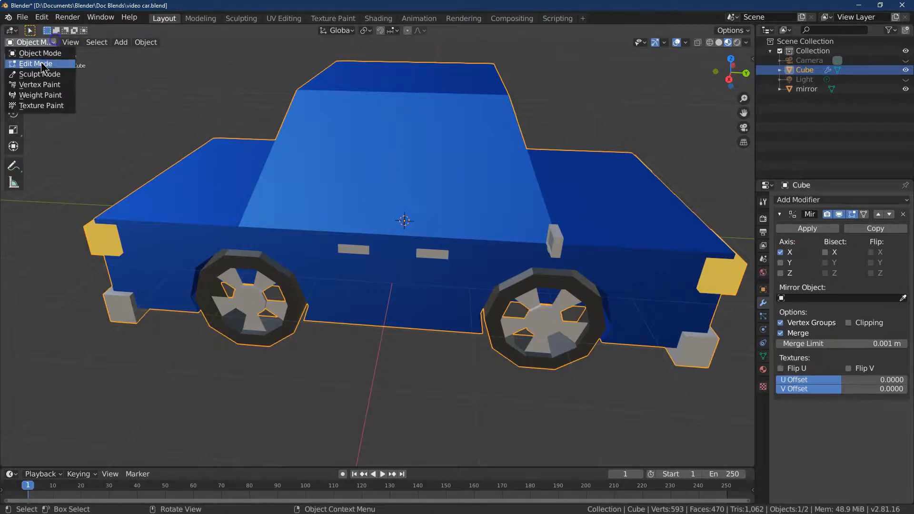
click(34, 62)
click(351, 251)
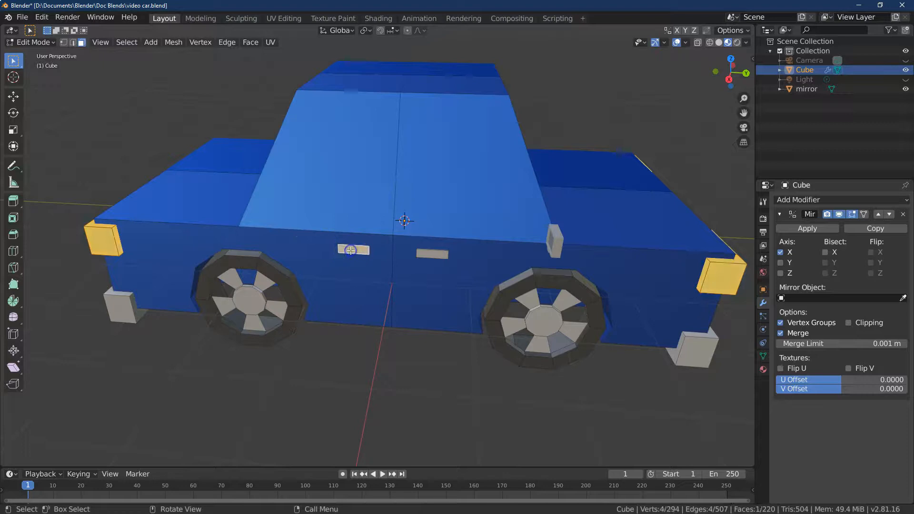
click(173, 43)
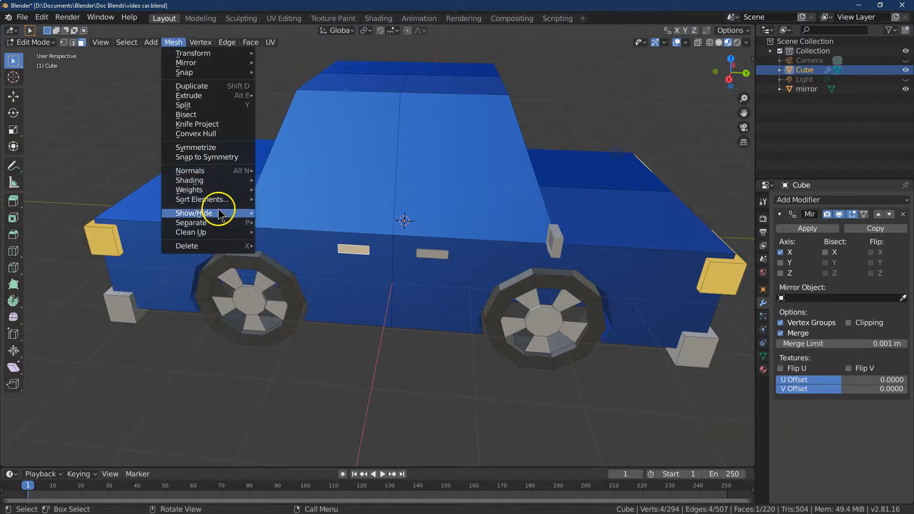
mouse_move(220, 213)
mouse_move(216, 190)
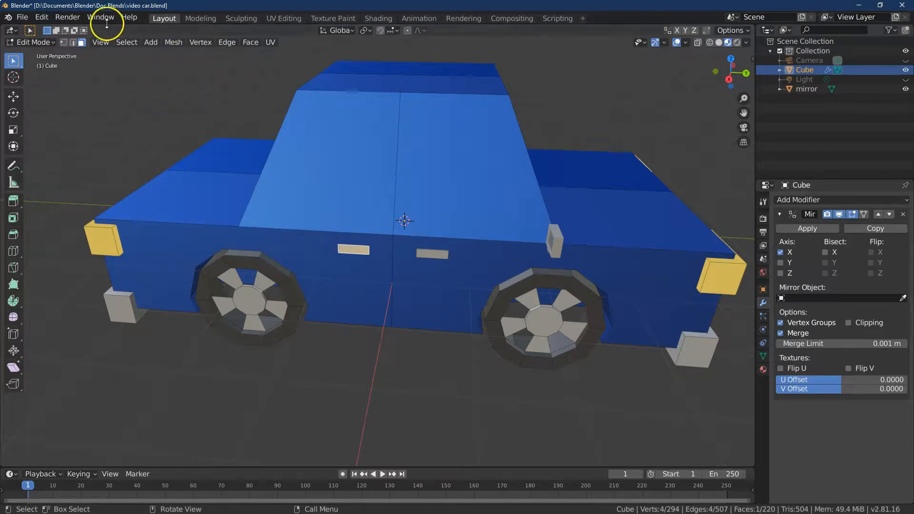
click(116, 43)
mouse_move(157, 175)
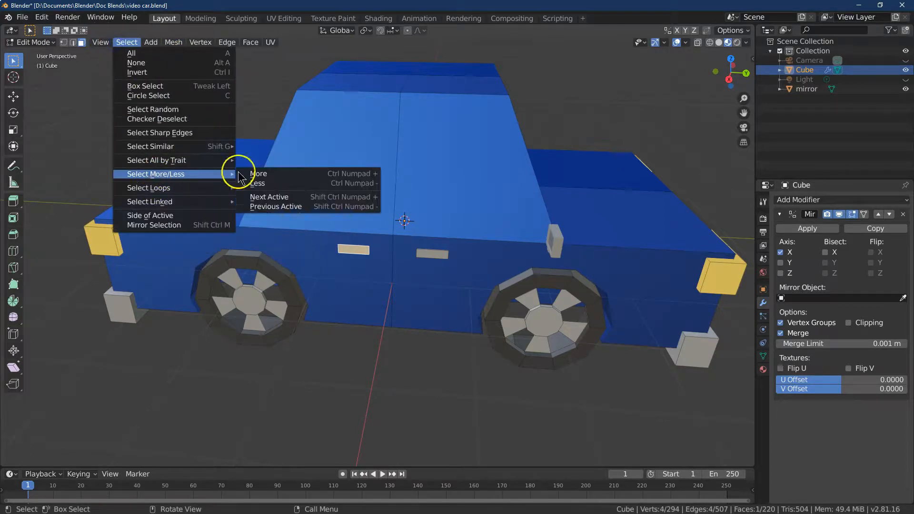
click(274, 173)
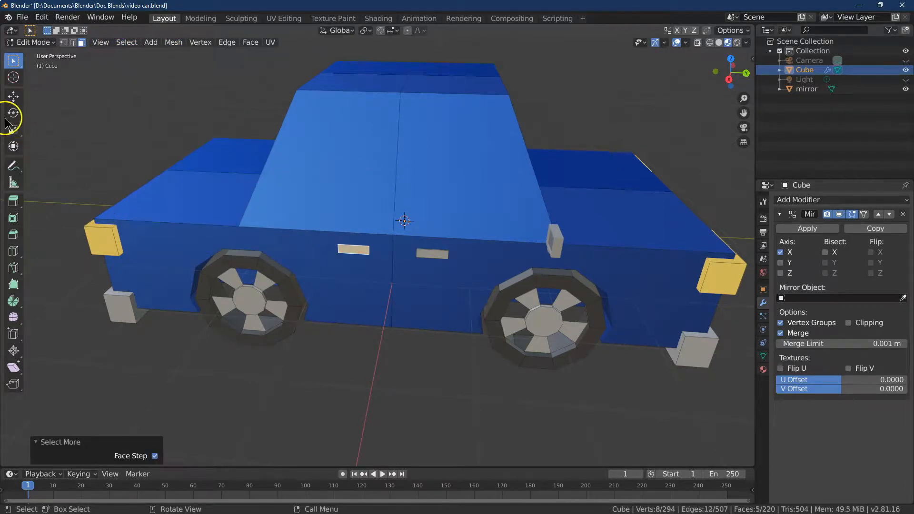
Move the selected rear door handle -0.7 m along the Y axis and deselect it
click(11, 97)
drag(365, 242, 332, 235)
click(125, 424)
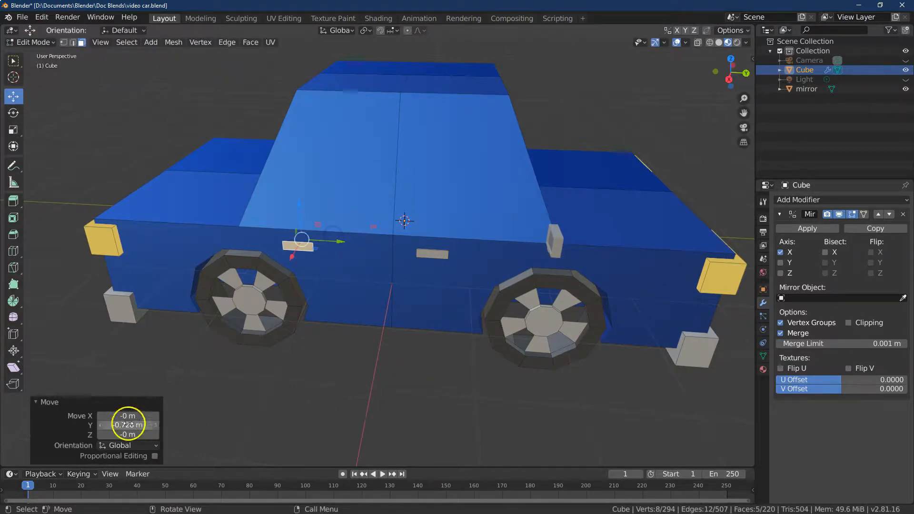
text(-.7)
key(Return)
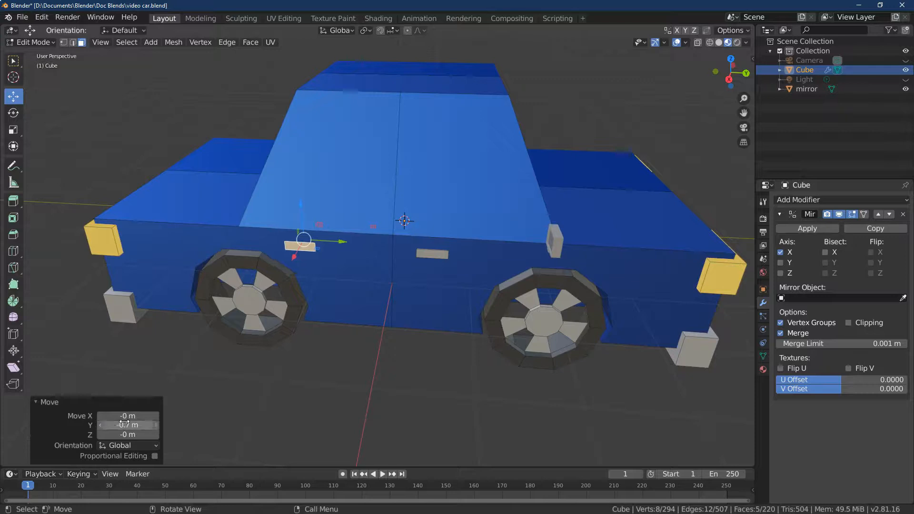
click(650, 98)
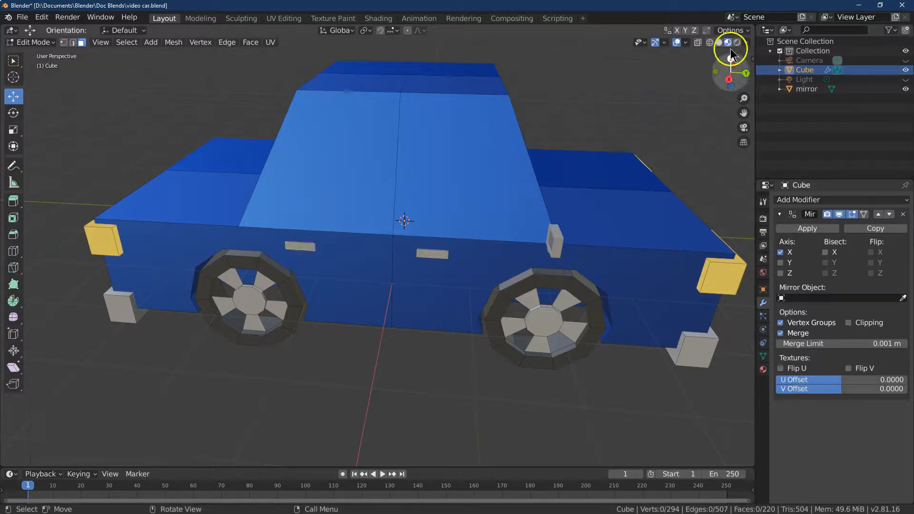
In edge select mode with solid shading, move the edge at the base of the rear window -0.5 m along Y
click(72, 42)
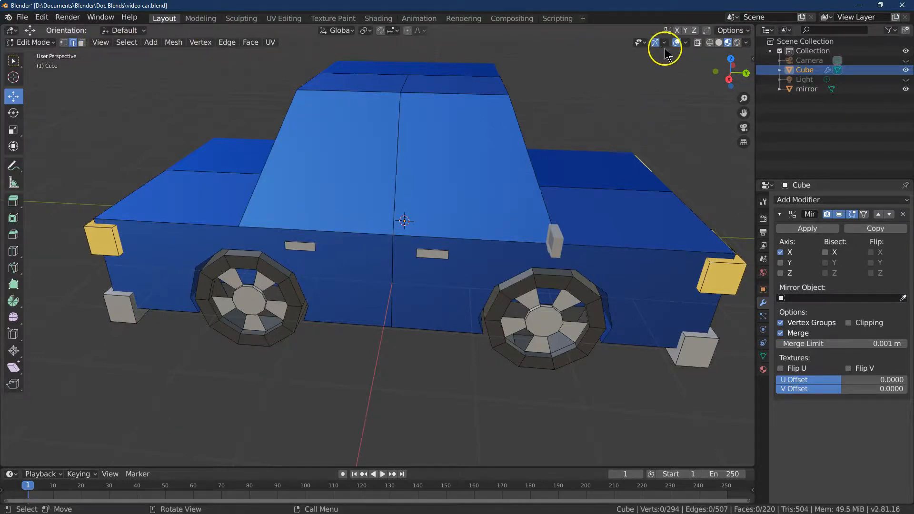
click(719, 42)
drag(743, 111, 351, 178)
click(121, 424)
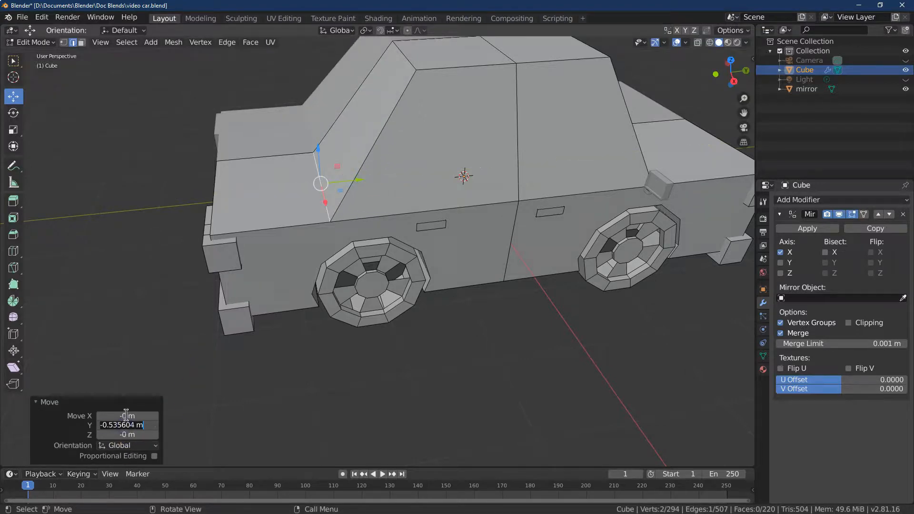
key(Return)
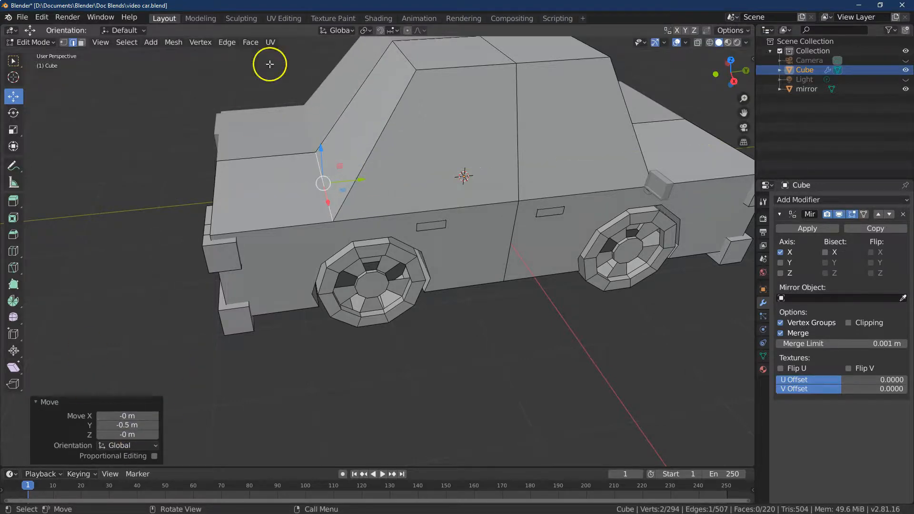
Move the roof's rear edge above the back window -0.25 m along Y, and return to Material Preview shading
click(409, 64)
drag(438, 49, 414, 50)
click(131, 425)
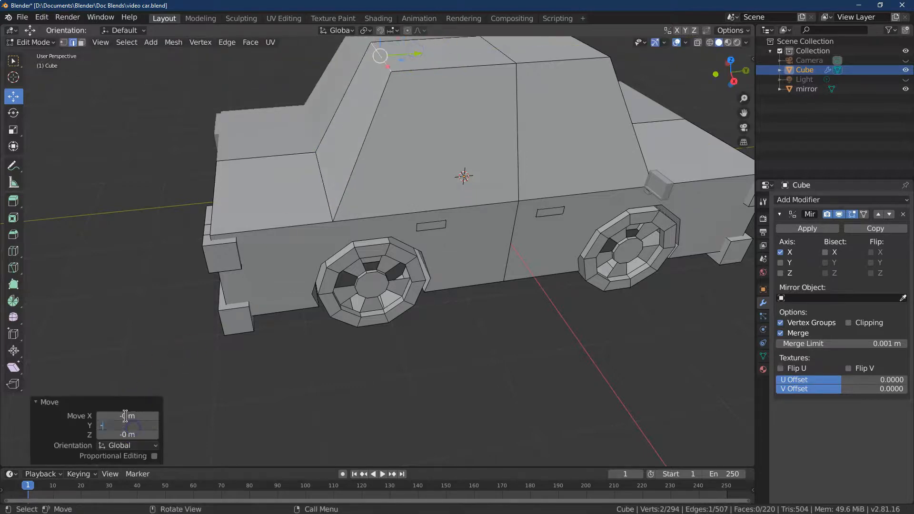
key(Return)
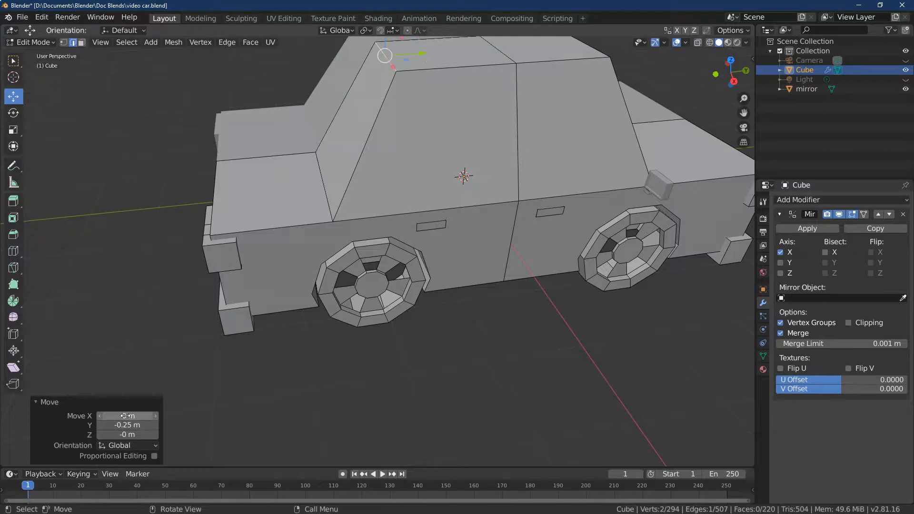
drag(747, 67, 798, 168)
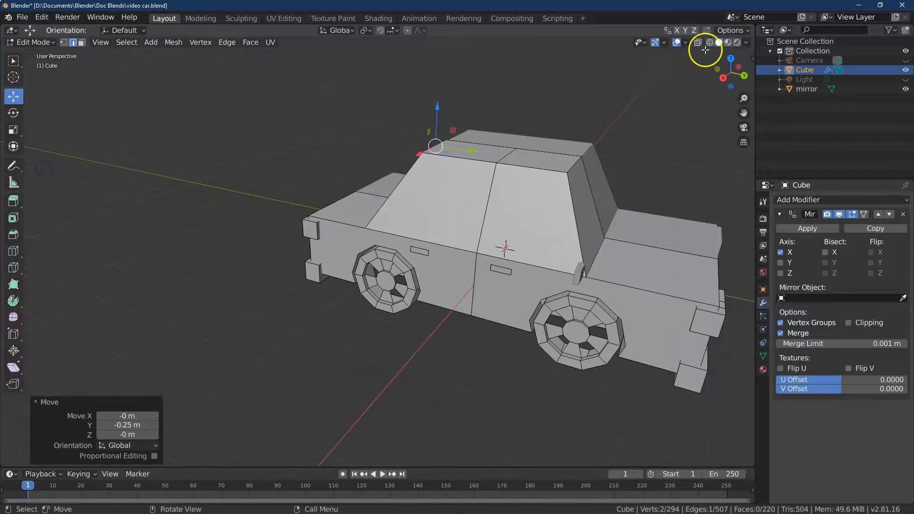
click(728, 42)
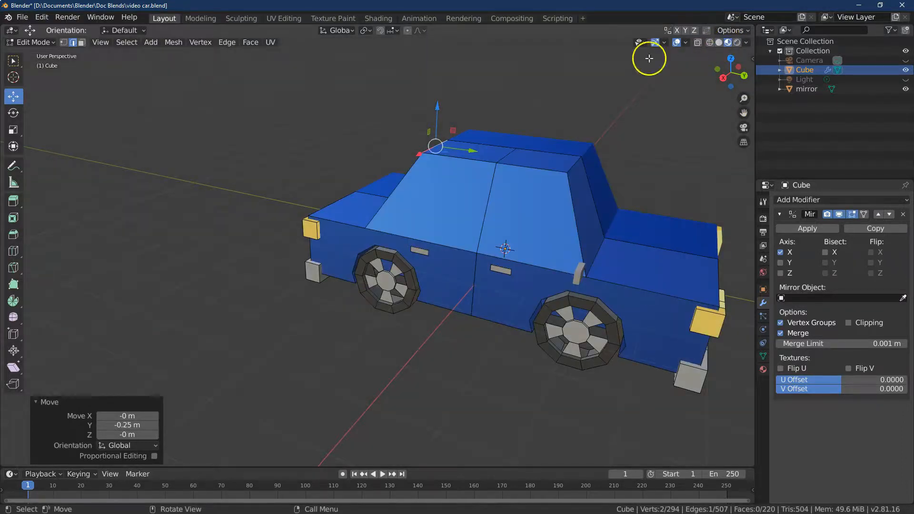
click(36, 53)
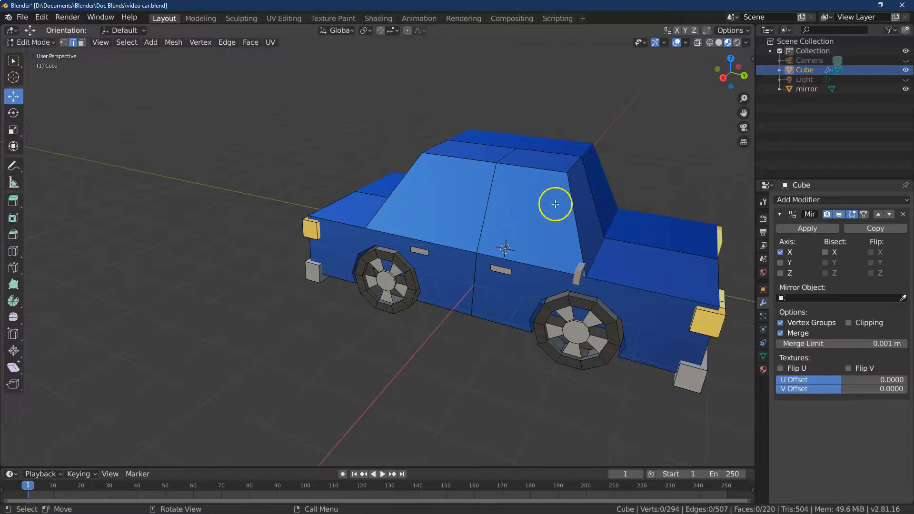
Switch to the select tool and face select mode, with the front windshield in view
click(589, 204)
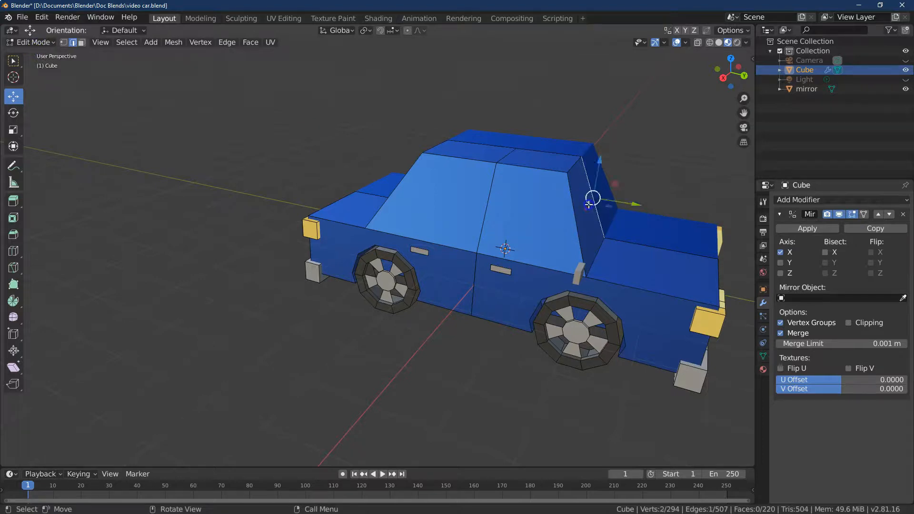
drag(743, 83, 686, 79)
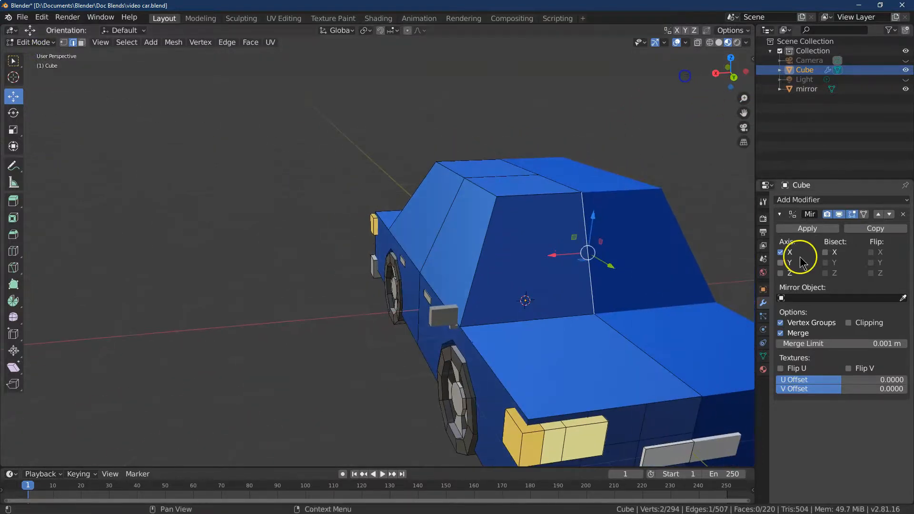
click(13, 61)
click(82, 43)
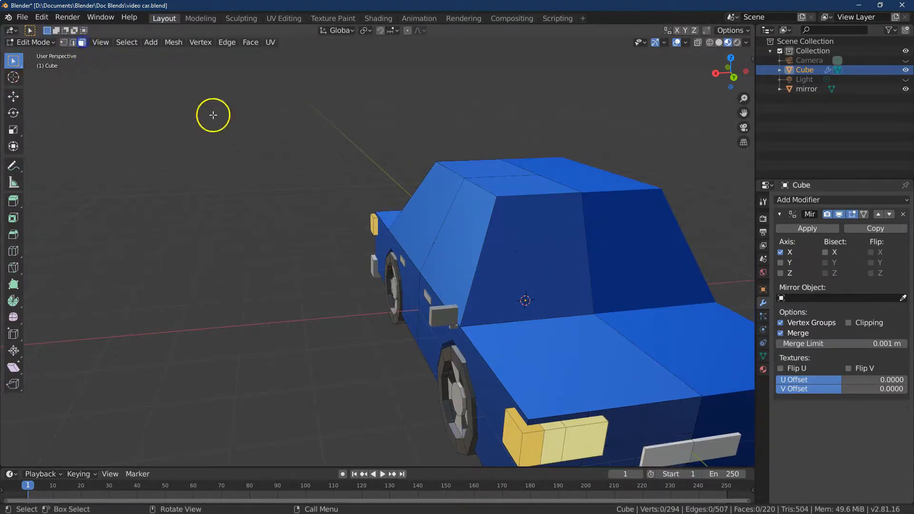
Try insetting the front windshield face by about 0.13 m with Boundary disabled
click(531, 238)
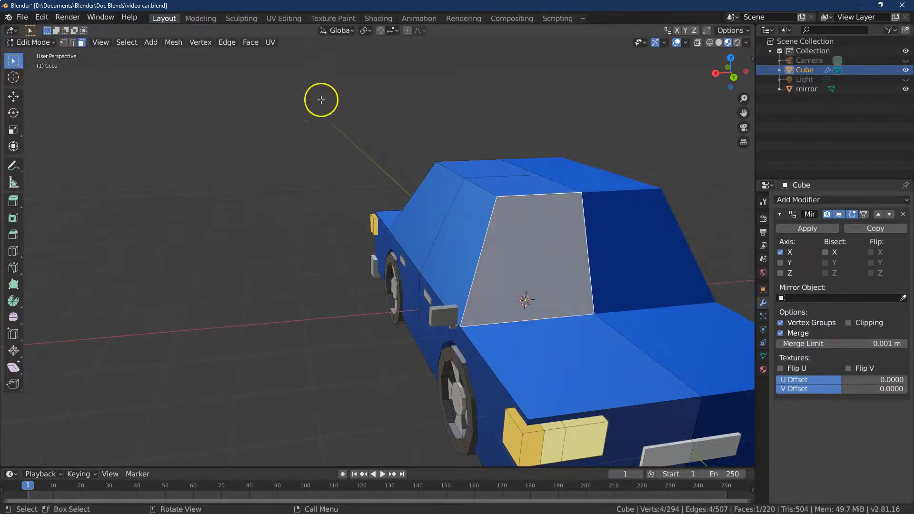
click(251, 42)
click(273, 86)
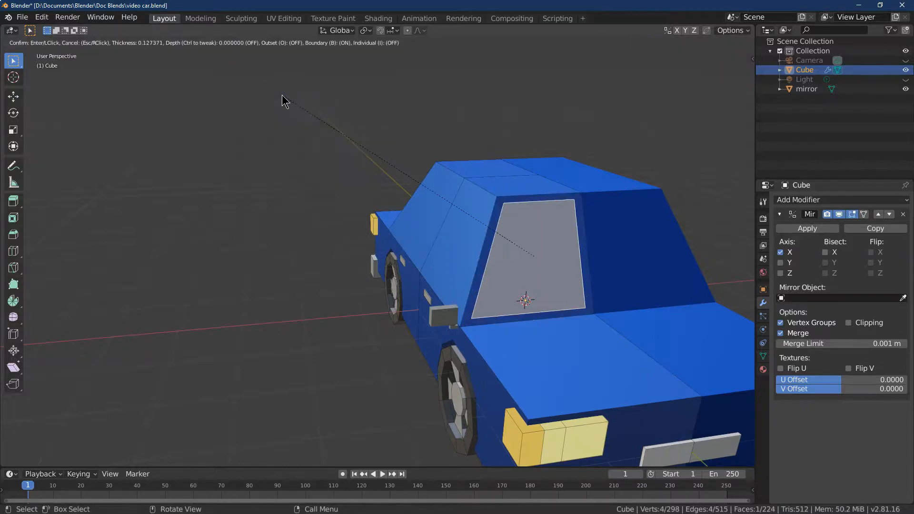
click(187, 376)
click(155, 362)
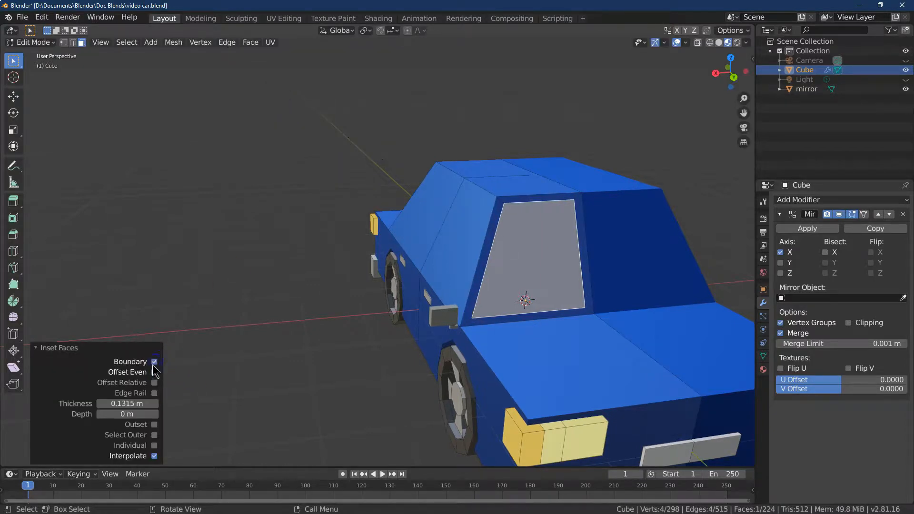
Disable the Mirror modifier's X axis to expose the body's centre plane, and undo the windshield inset
click(780, 252)
drag(728, 81, 106, 72)
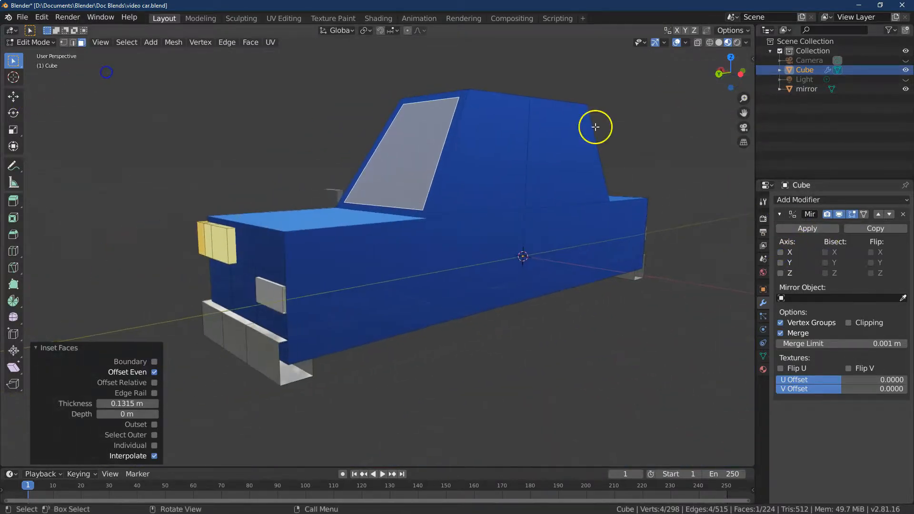
click(98, 106)
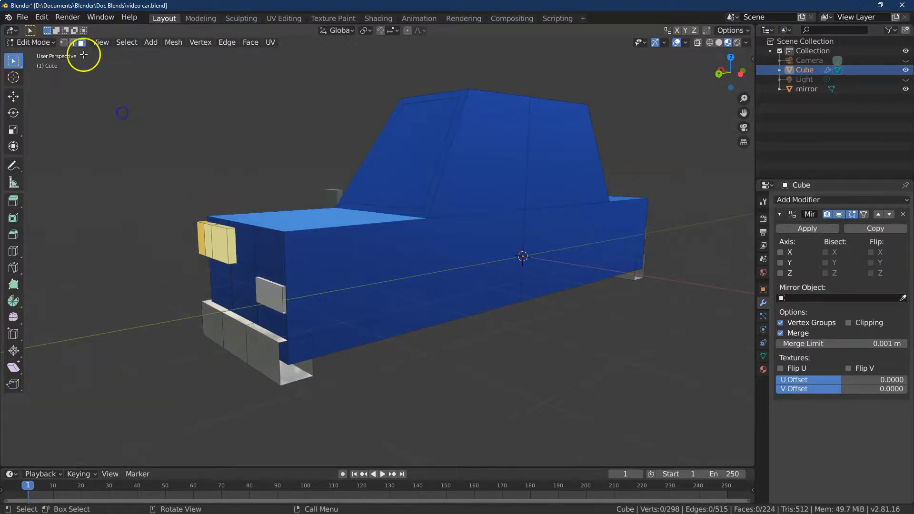
click(42, 17)
click(74, 29)
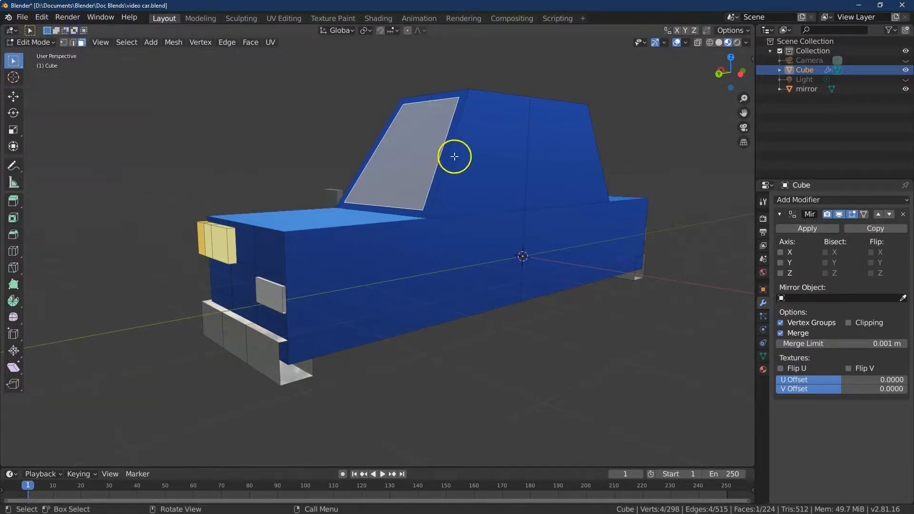
click(41, 18)
click(56, 28)
Delete the four inner faces along the body's centre plane and re-enable the Mirror modifier's X axis
click(495, 159)
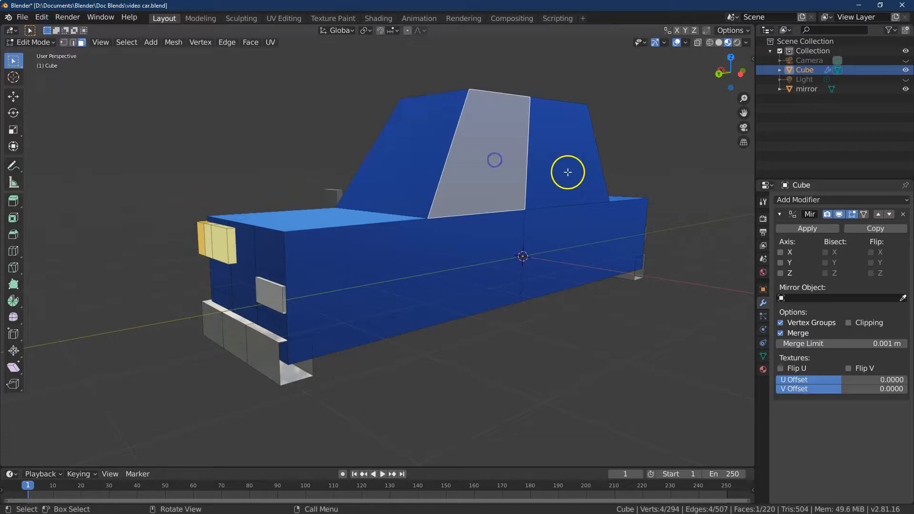
click(628, 324)
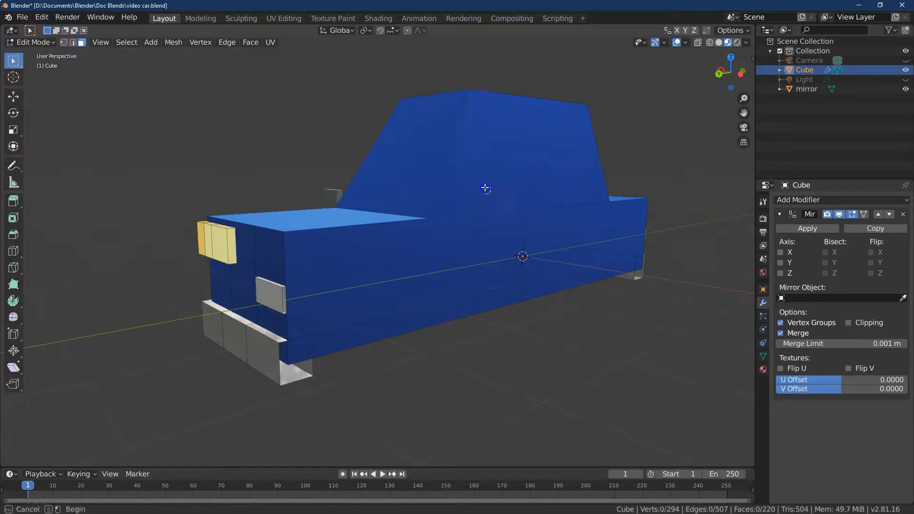
drag(485, 188, 555, 241)
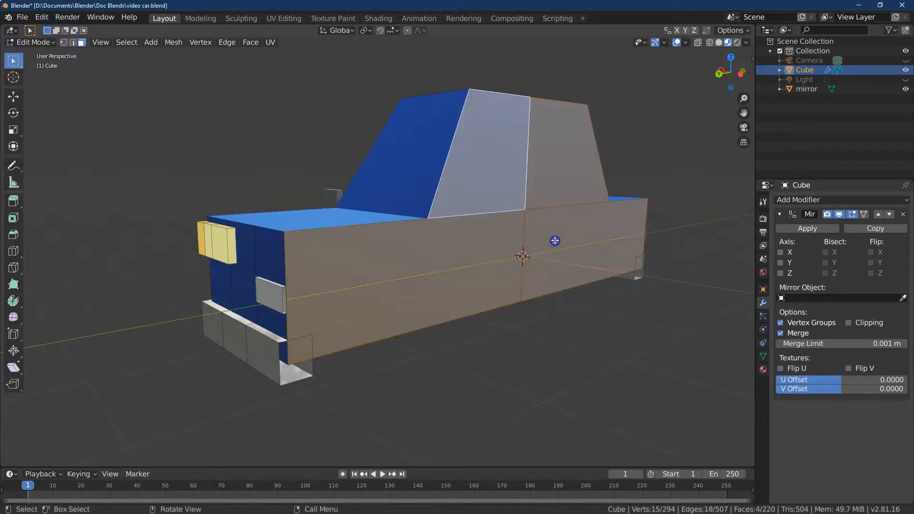
click(173, 42)
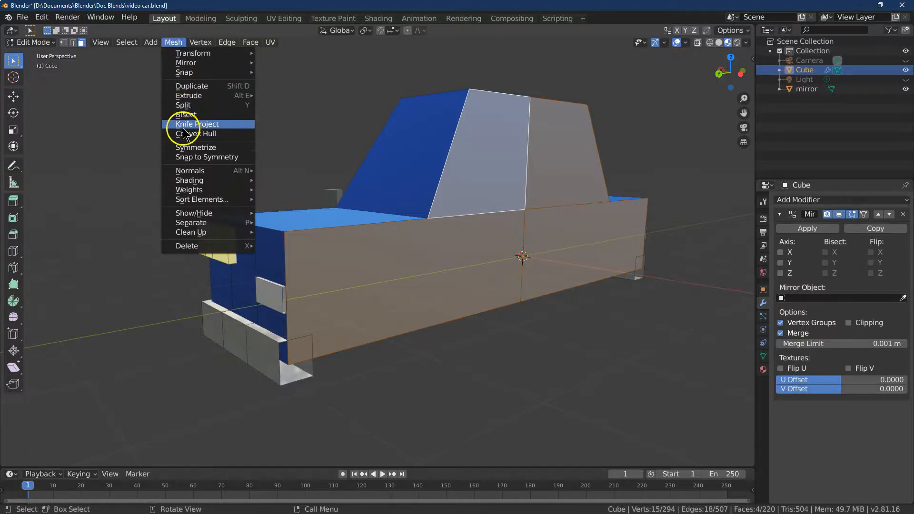
mouse_move(189, 246)
click(314, 267)
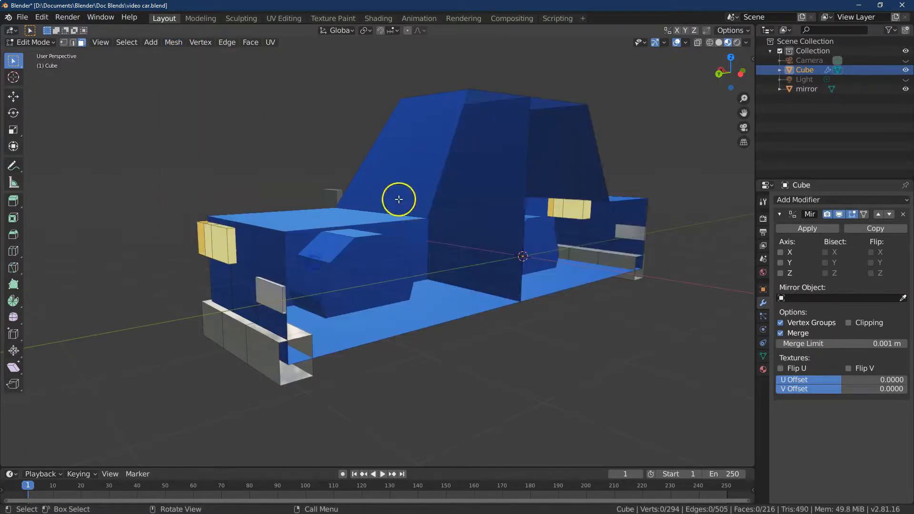
drag(718, 73, 760, 87)
click(782, 252)
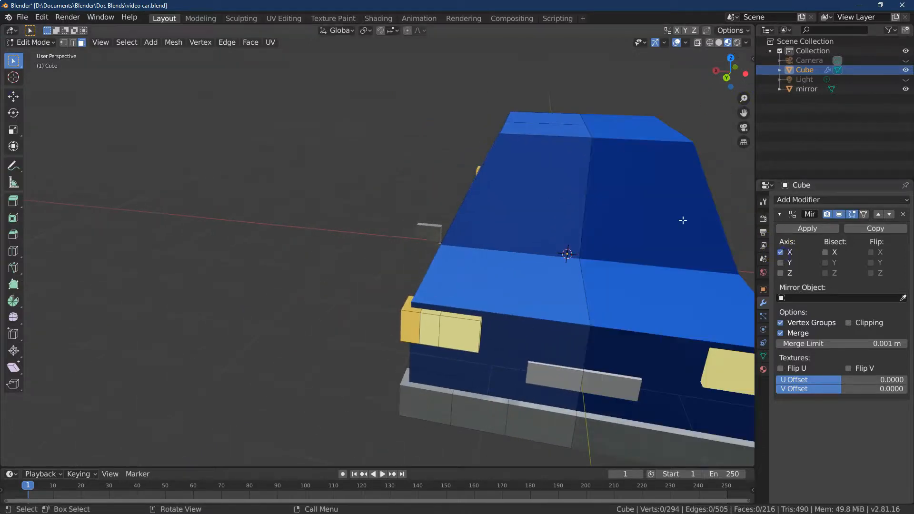
Inset the front windshield and rear window faces together by about 0.25 m
click(528, 206)
drag(724, 81, 410, 133)
shift+click(214, 141)
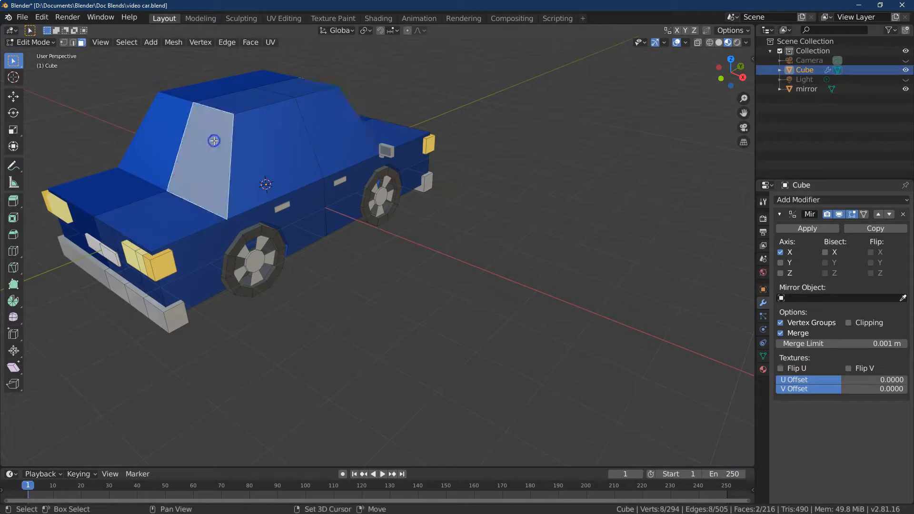
click(246, 42)
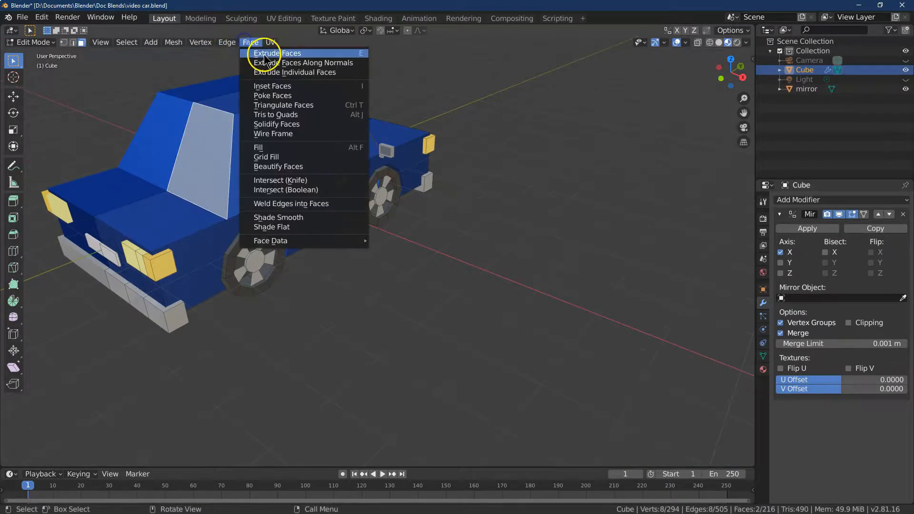
click(268, 86)
click(268, 99)
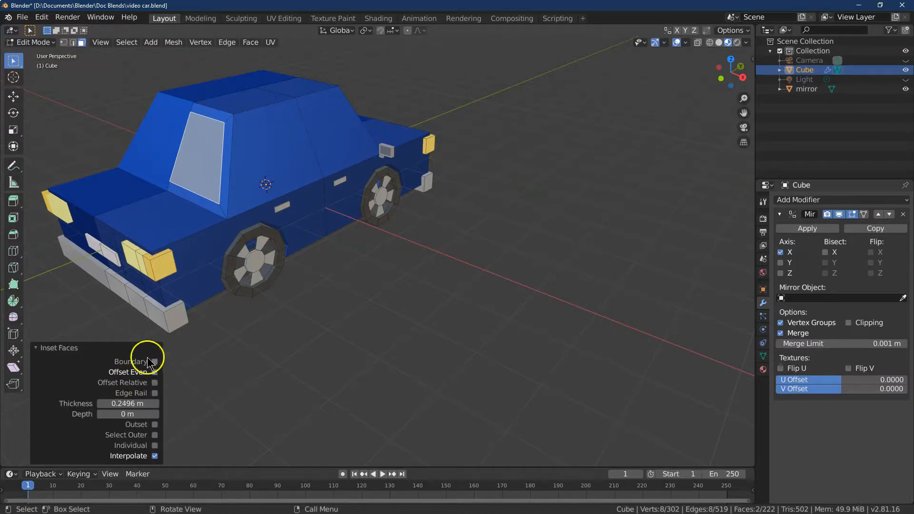
Enable Clipping on the Mirror modifier and set the inset thickness of the windshield and rear window faces to 0.1 m
click(143, 404)
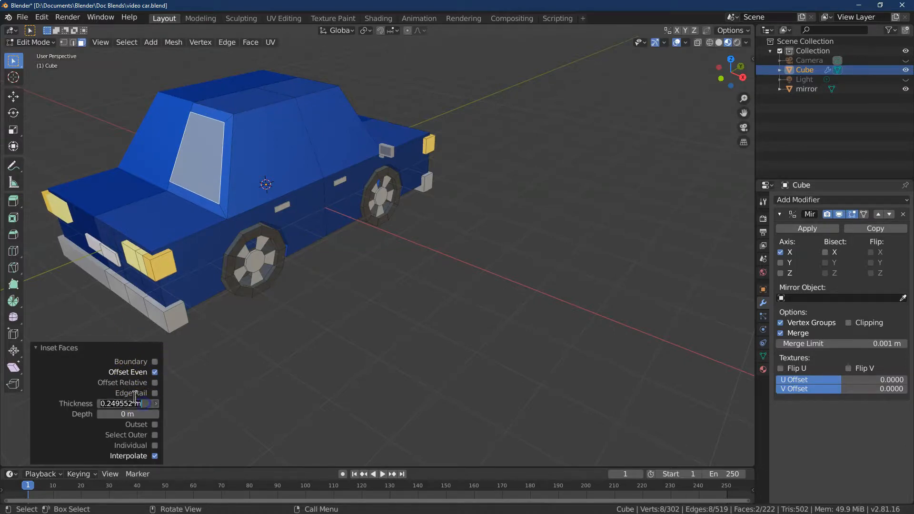
click(851, 322)
click(850, 322)
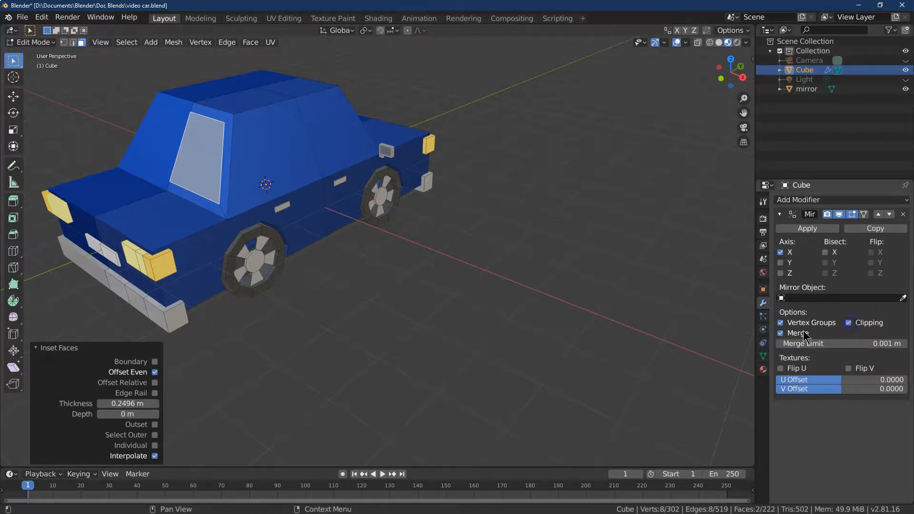
click(138, 403)
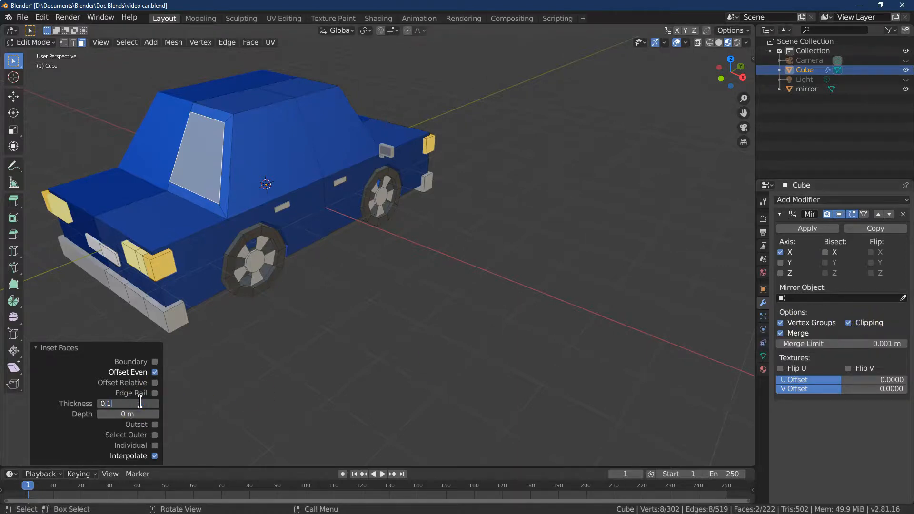
key(Return)
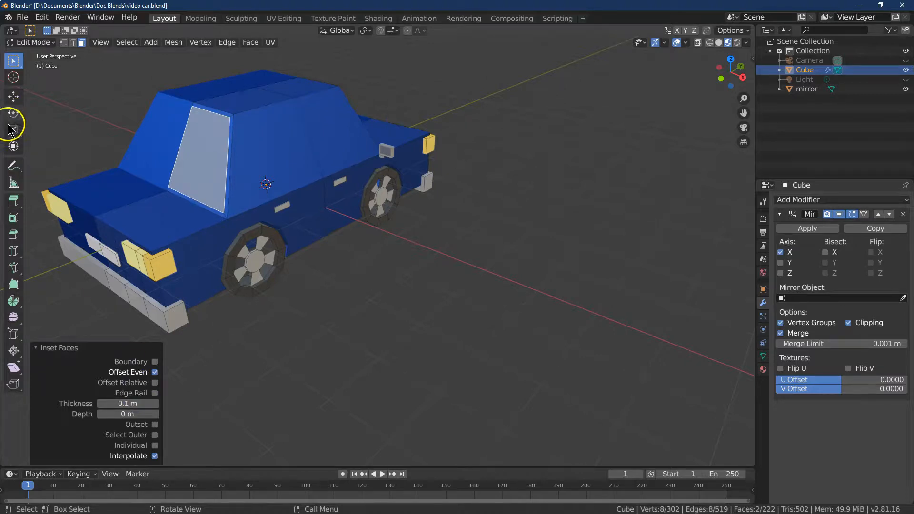
Extrude the windshield and rear window faces inward with an offset of 0.05 m
click(10, 202)
drag(12, 212, 34, 229)
drag(105, 220, 241, 301)
click(129, 434)
text(0.)
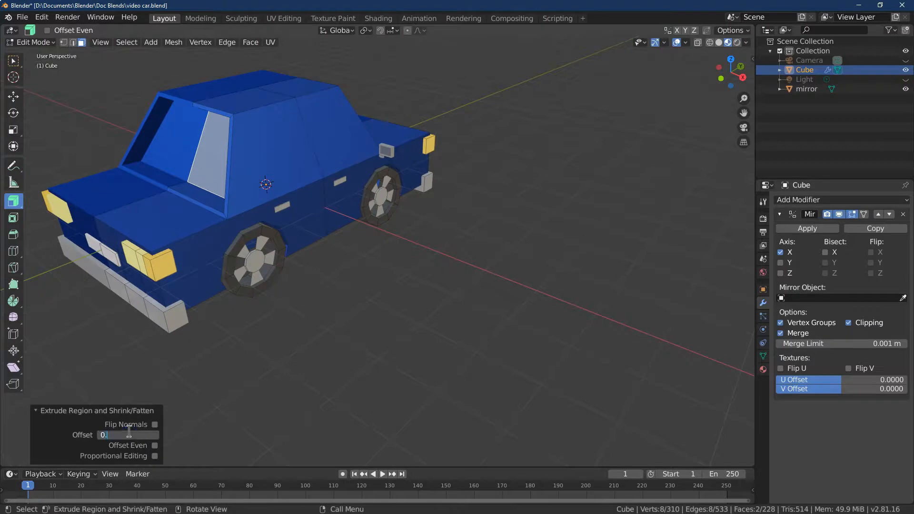
text(1)
key(Return)
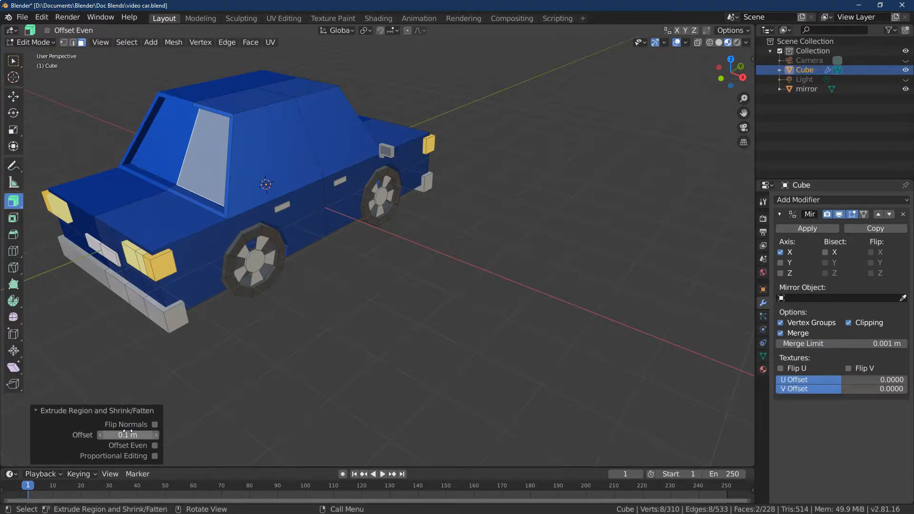
text(05)
key(Return)
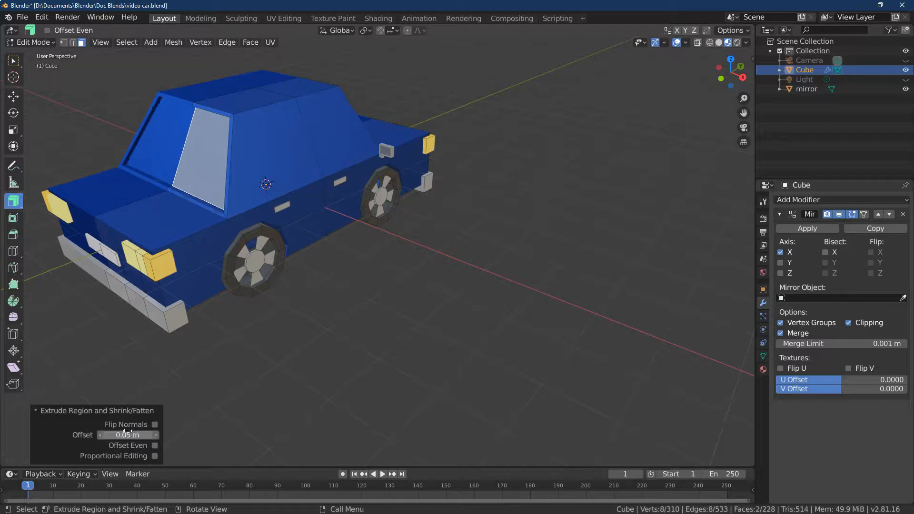
Select the front side window face, apply the car body's scale in Object Mode and return to Edit Mode
click(329, 146)
click(32, 42)
click(40, 53)
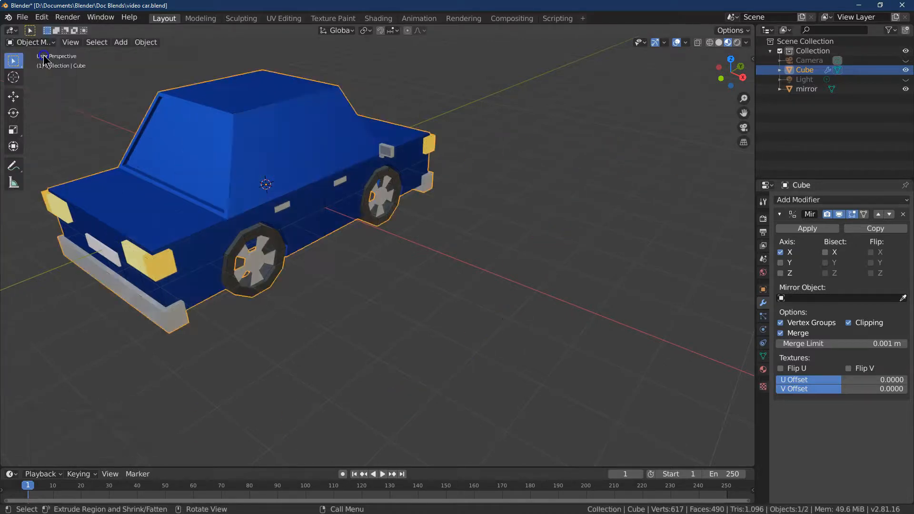
click(144, 42)
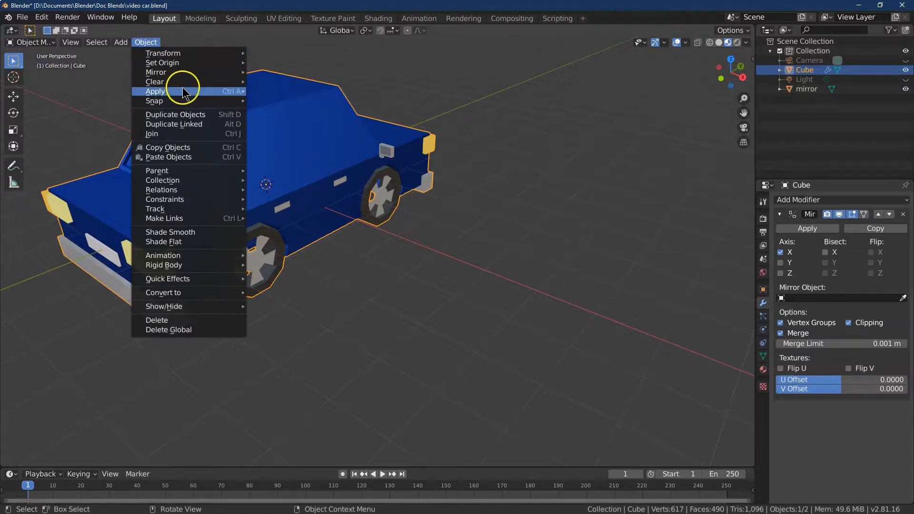
mouse_move(188, 91)
click(256, 110)
click(43, 42)
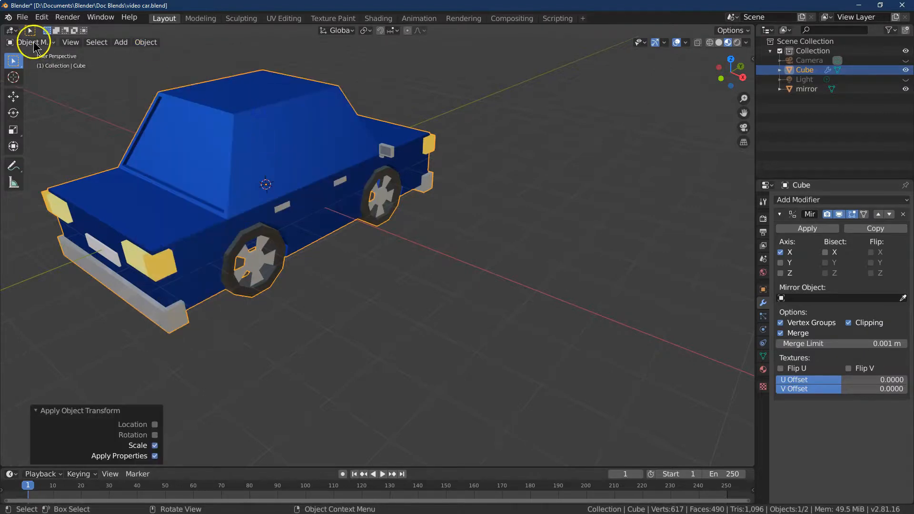
click(38, 63)
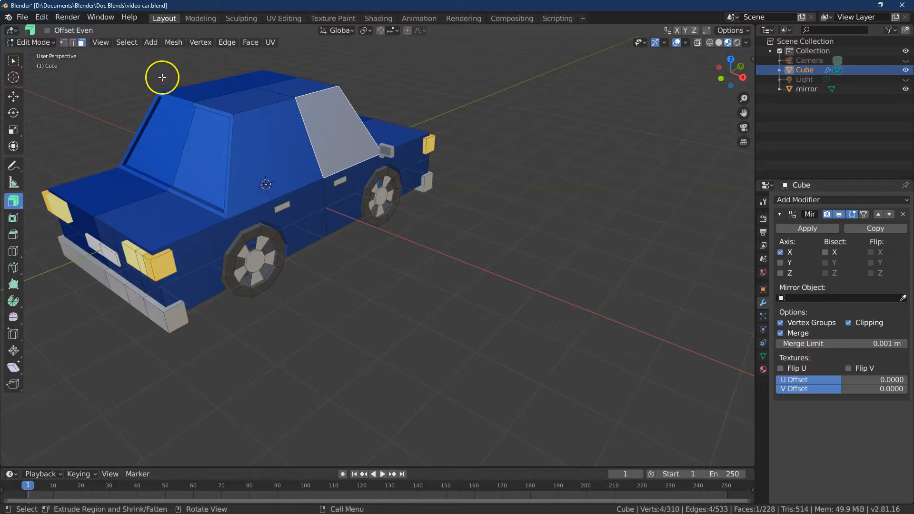
Inset the front side window face by 0.1 m
click(249, 42)
click(261, 90)
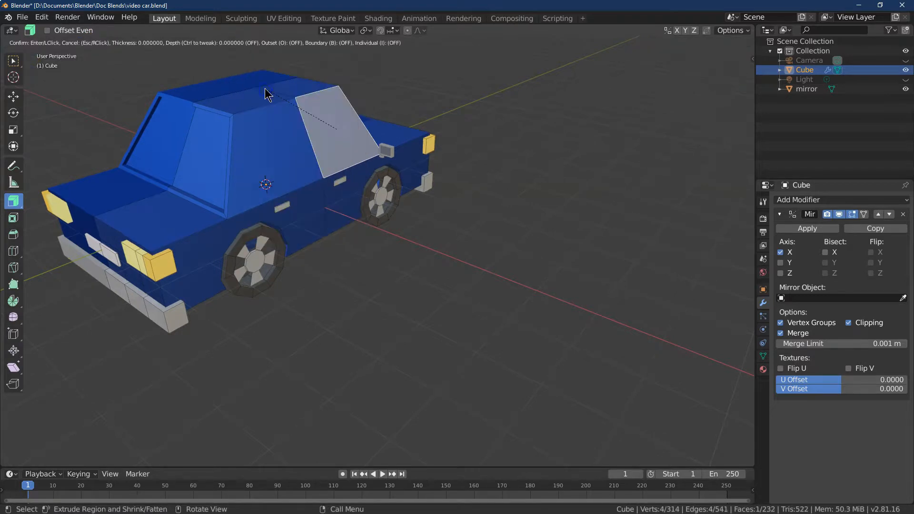
click(271, 95)
click(121, 403)
text(0.192604)
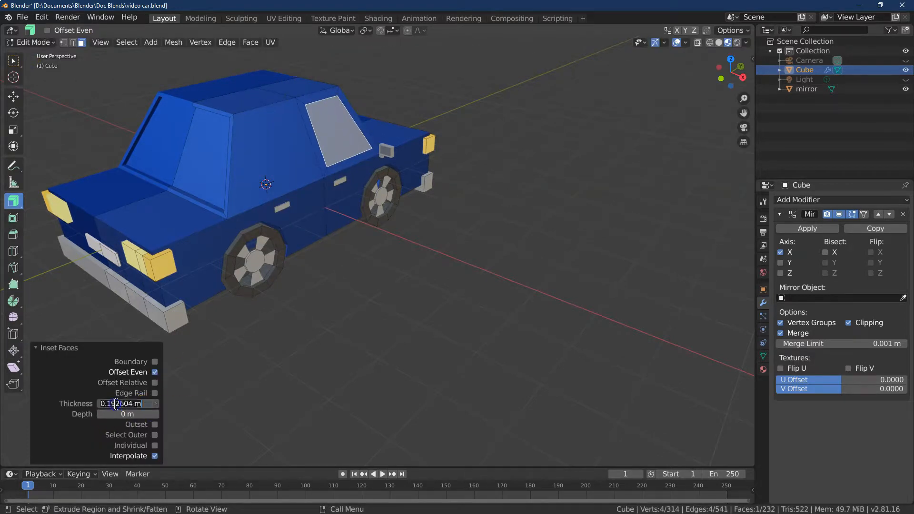
key(Return)
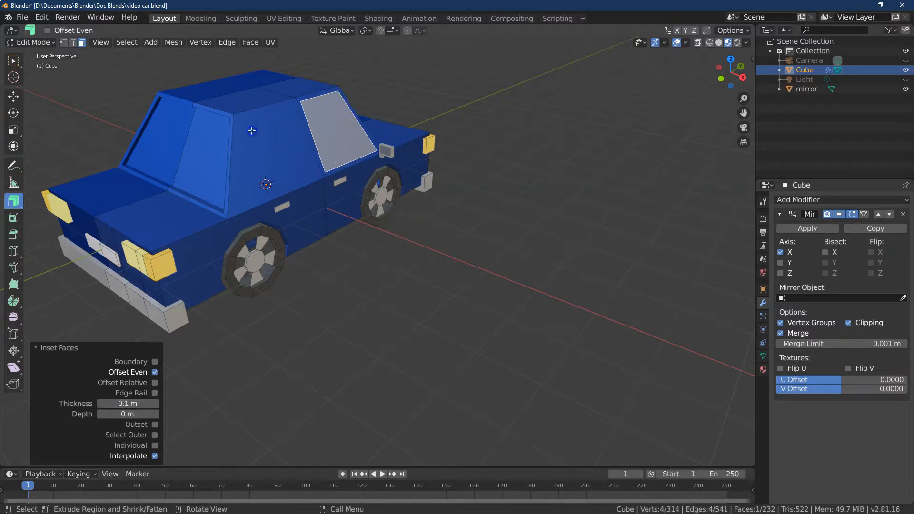
Inset the rear side window face by 0.1 m
click(251, 131)
click(251, 42)
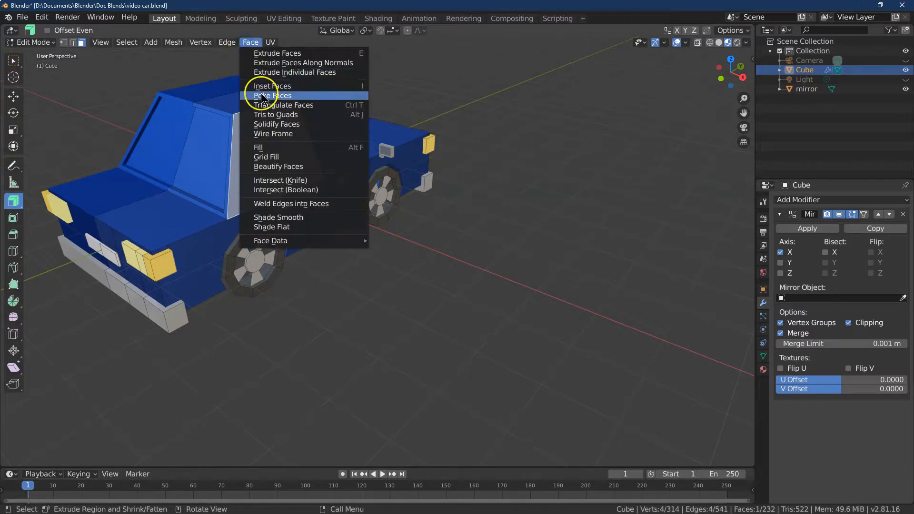
click(273, 86)
click(122, 313)
click(126, 403)
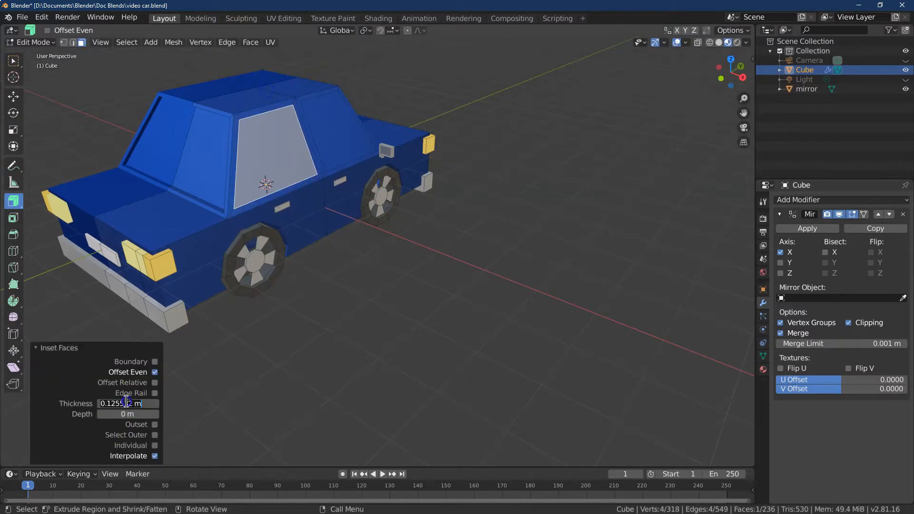
text(0.1)
click(213, 388)
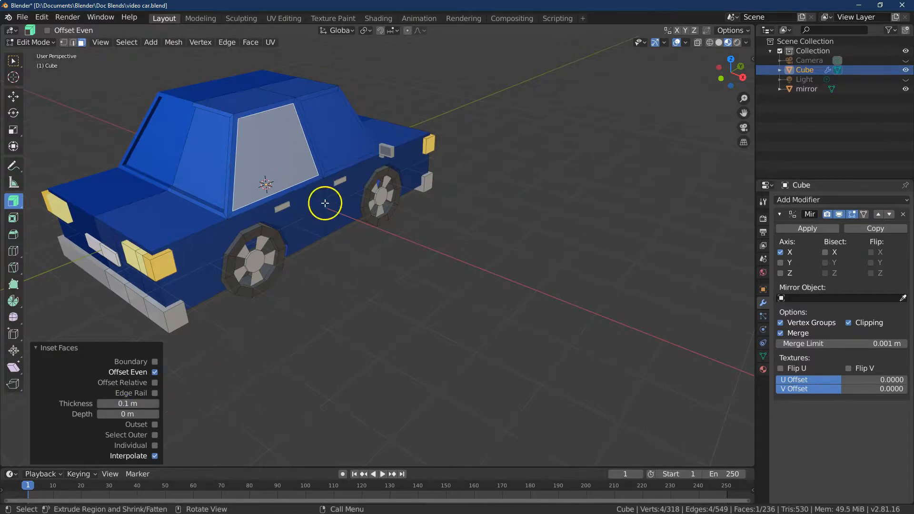
Extrude both side window faces inward together with an offset of 0.05 m
click(14, 60)
shift+click(328, 118)
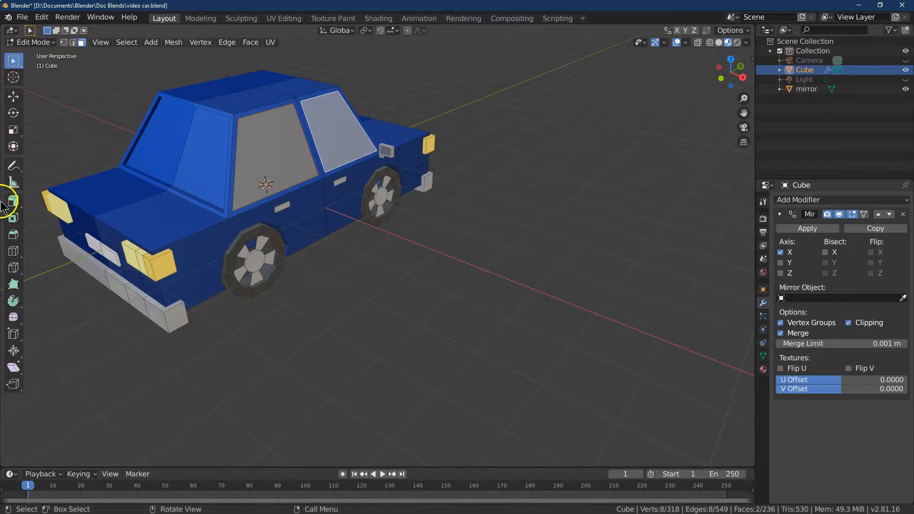
click(10, 202)
mouse_move(437, 299)
mouse_down()
mouse_move(419, 292)
mouse_move(441, 320)
mouse_up()
click(127, 435)
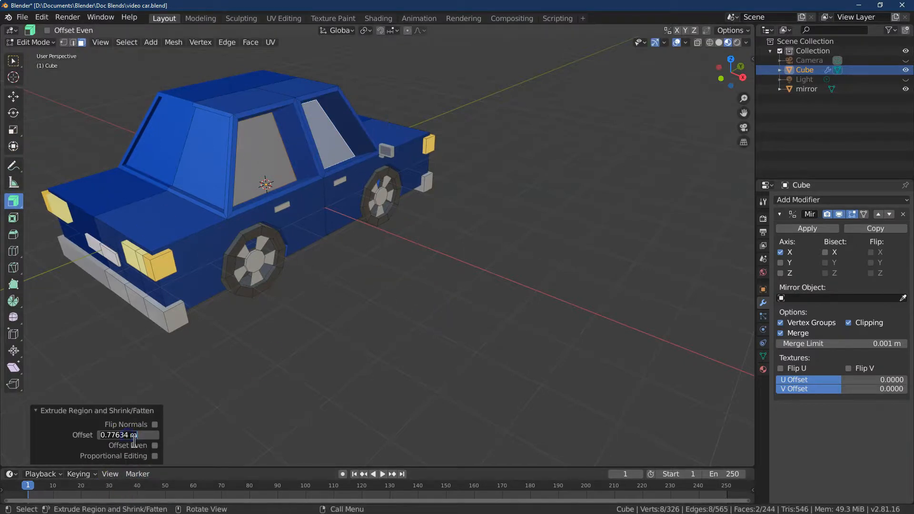
key(Return)
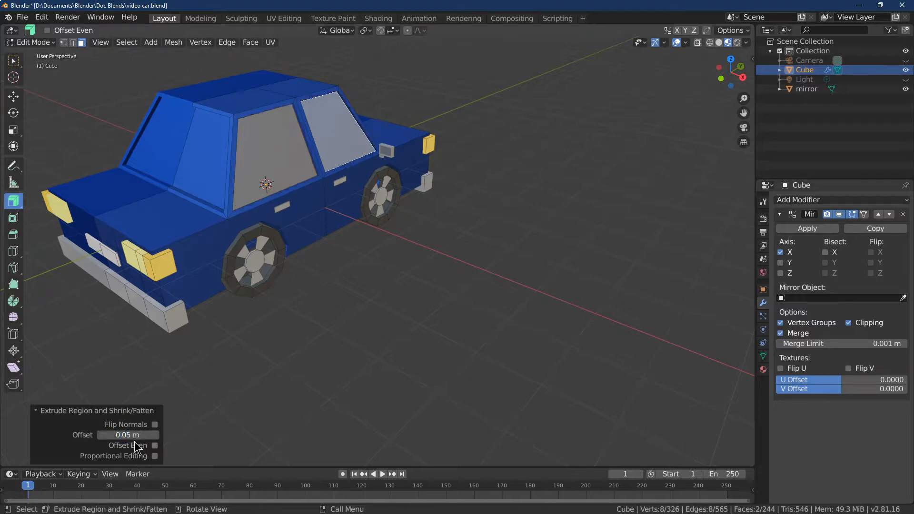
Add the existing "window" material in a new slot and assign it to the side window, rear window and windshield faces
click(13, 61)
shift+click(215, 160)
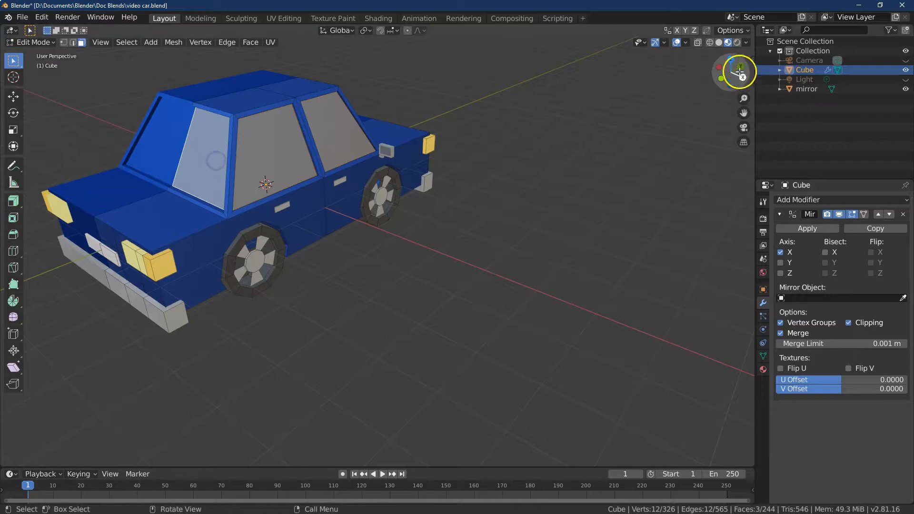
drag(739, 72, 729, 74)
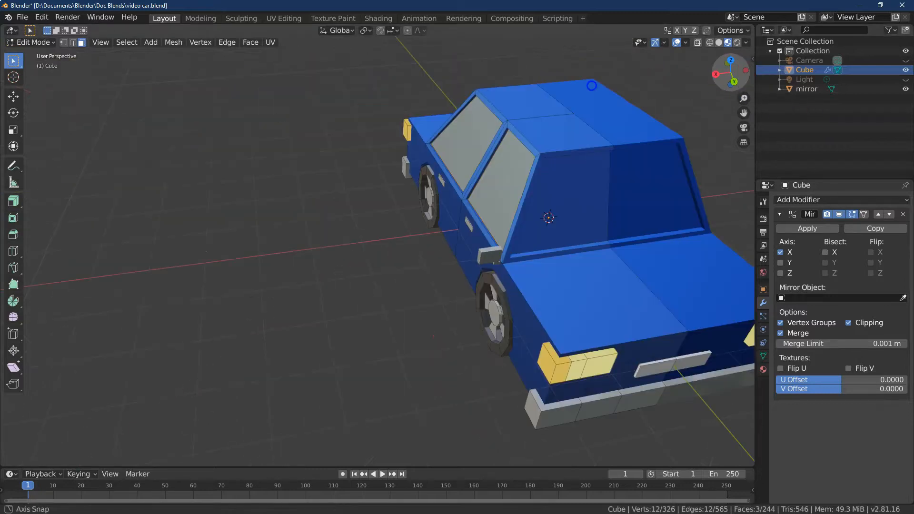
shift+click(590, 192)
click(763, 370)
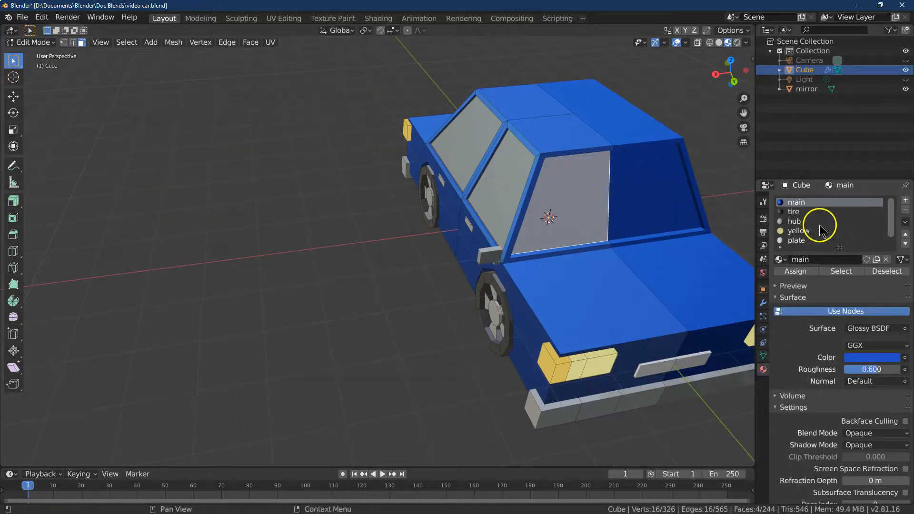
scroll(822, 231, down, 1)
scroll(808, 230, up, 1)
scroll(808, 232, down, 1)
click(905, 202)
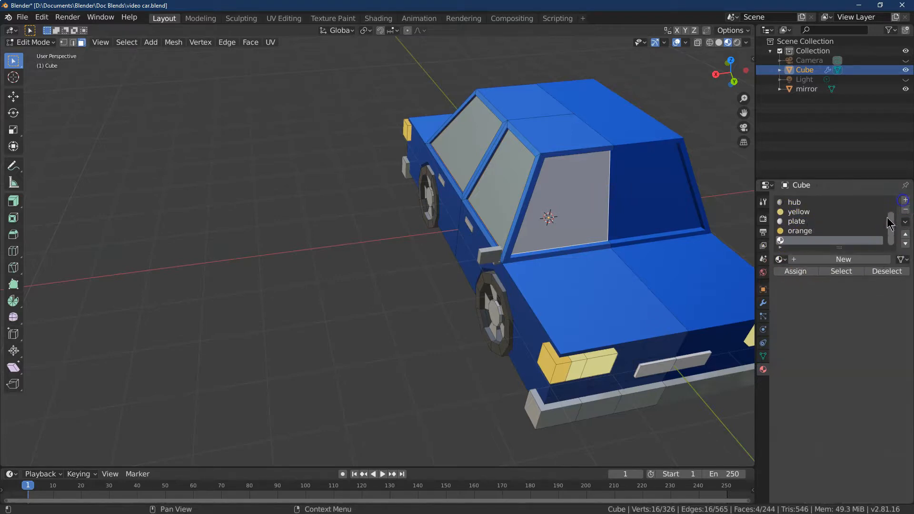
click(777, 260)
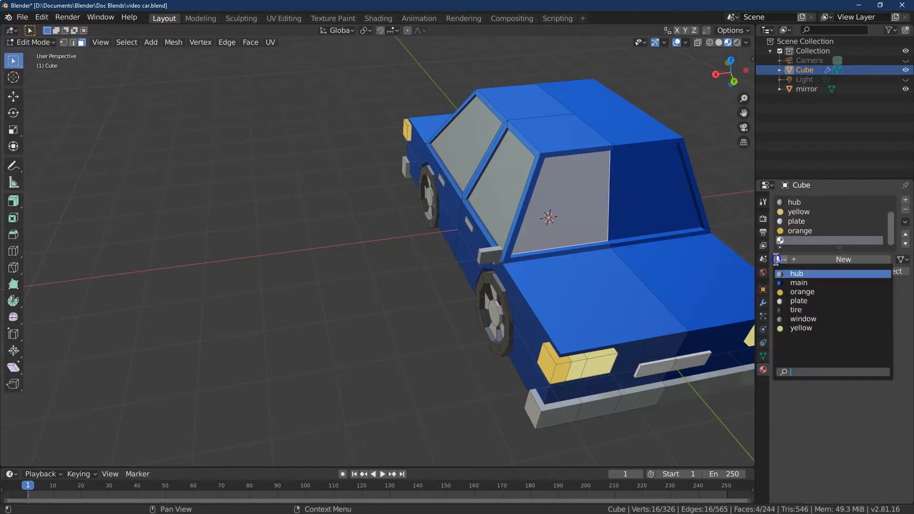
click(822, 321)
click(796, 270)
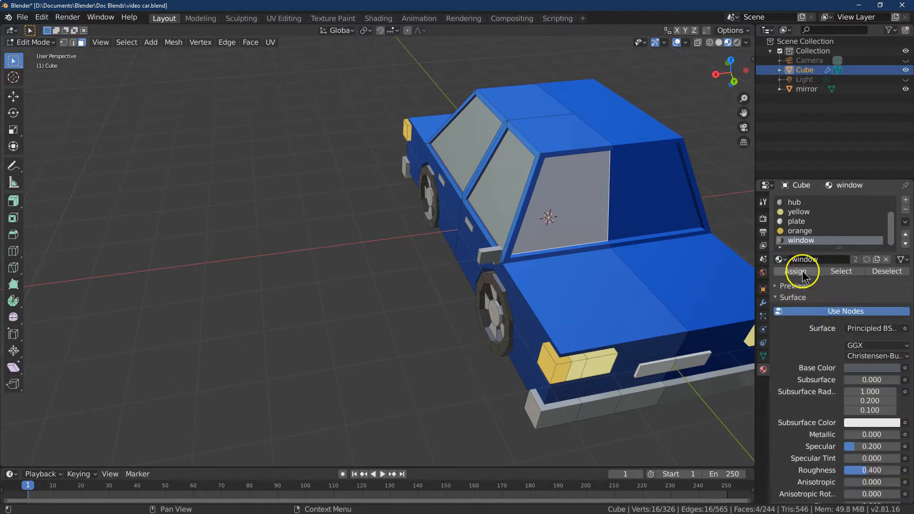
click(434, 218)
Join the side mirror object into the car body in Object Mode, keeping the body as the active object
mouse_move(731, 82)
mouse_down()
mouse_move(707, 84)
mouse_move(743, 78)
mouse_up()
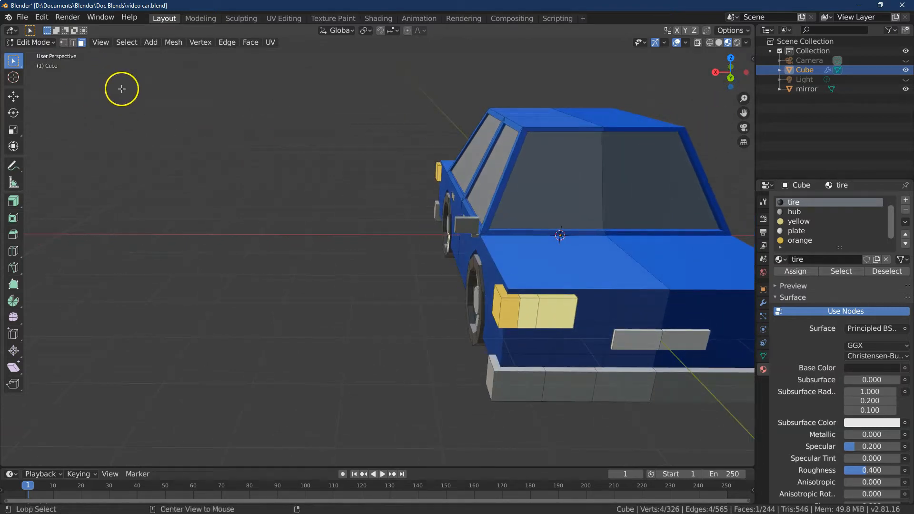
click(43, 50)
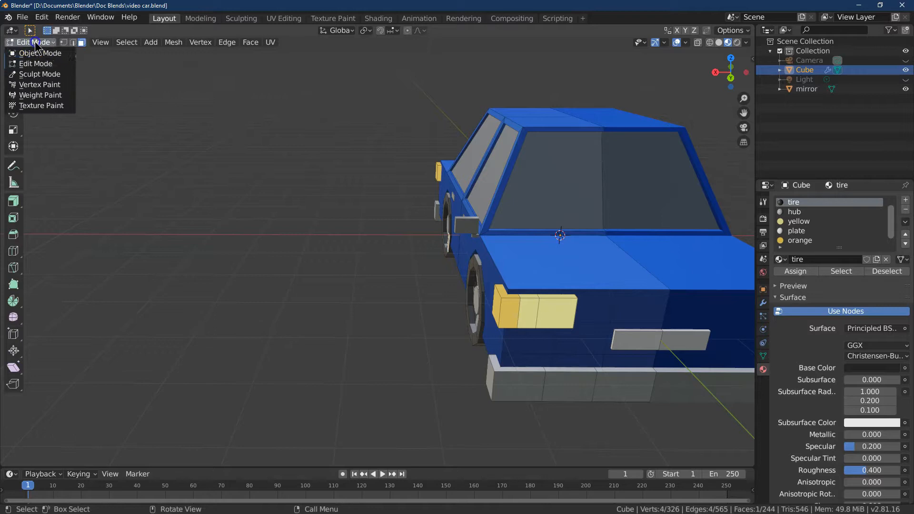
click(41, 47)
shift+click(474, 232)
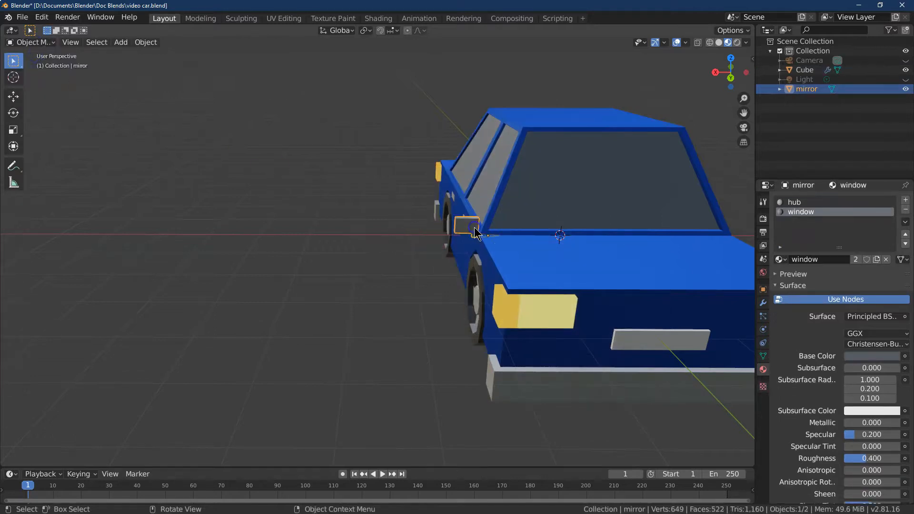
shift+click(571, 271)
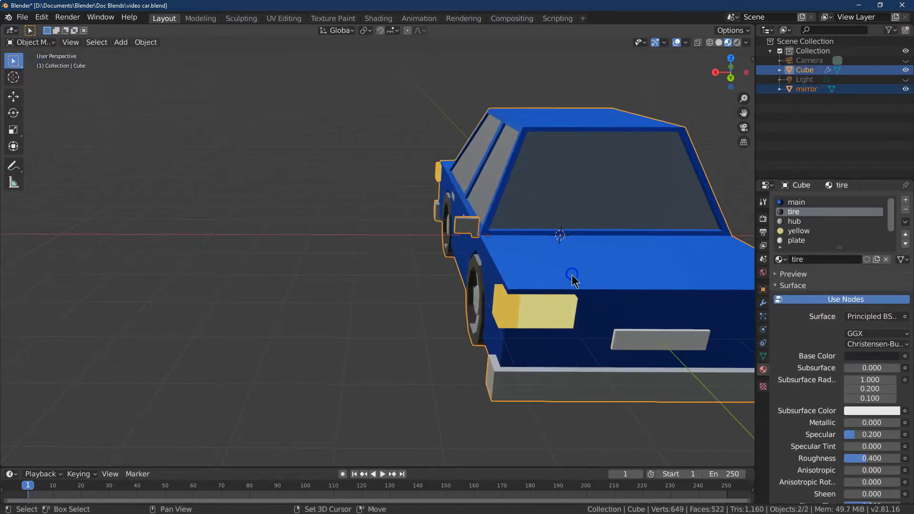
click(145, 43)
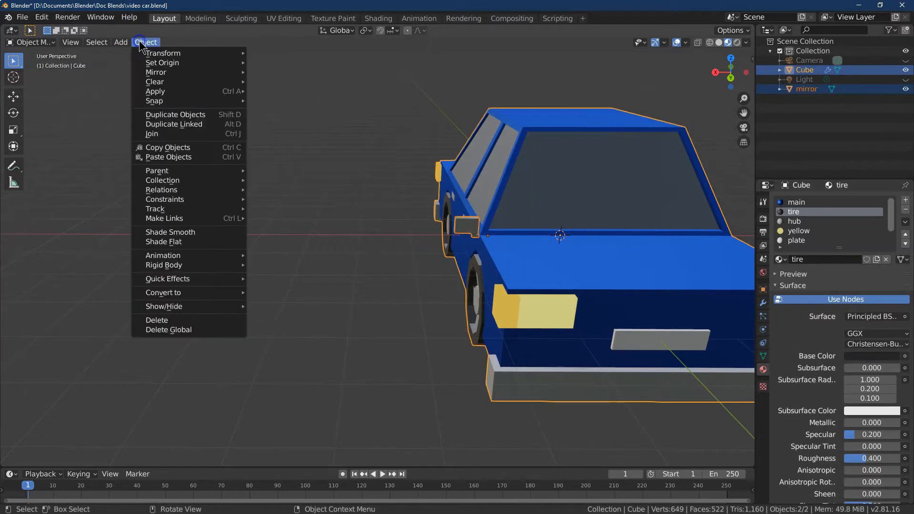
click(180, 134)
Enable Transparent under the Film render settings and unhide the Camera and Light objects
drag(729, 87, 16, 63)
drag(739, 114, 643, 163)
drag(740, 75, 735, 86)
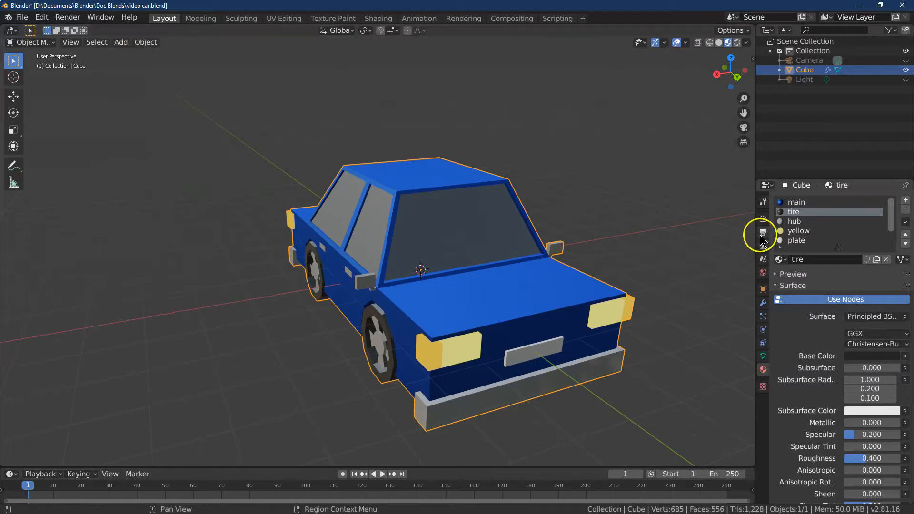
click(763, 218)
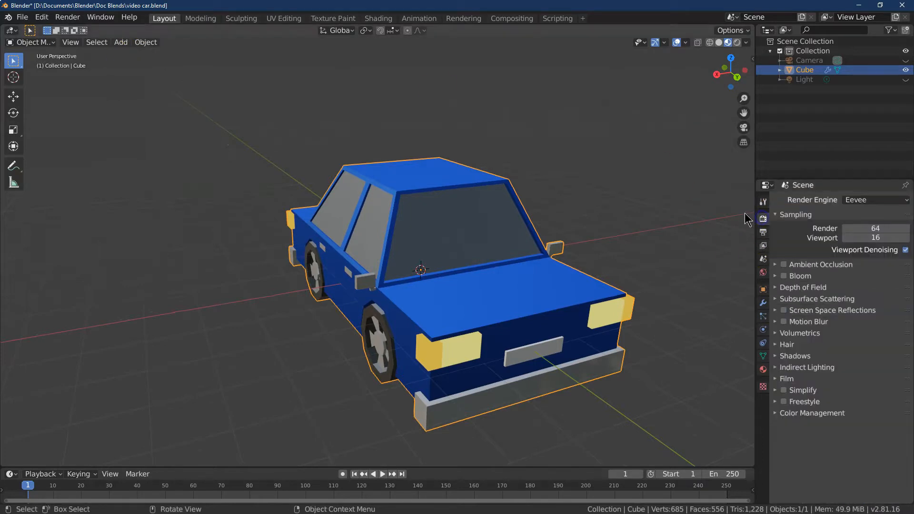
click(777, 381)
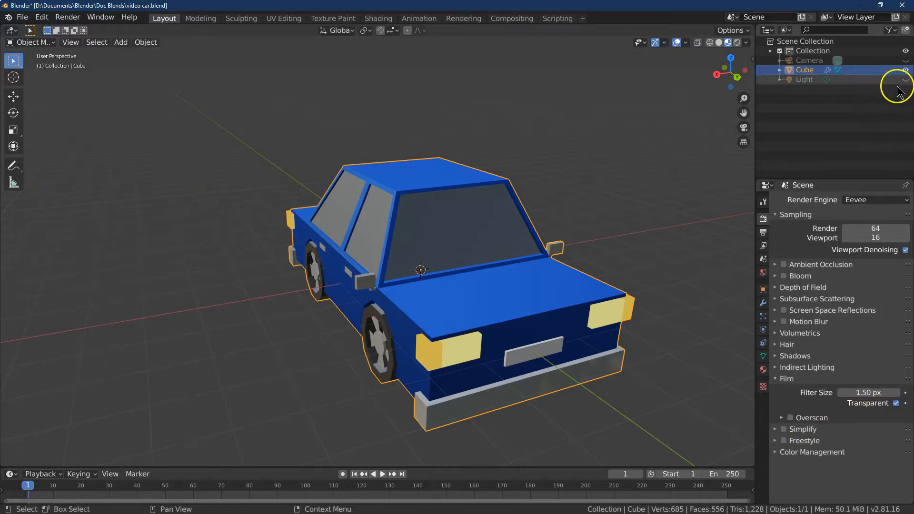
click(906, 61)
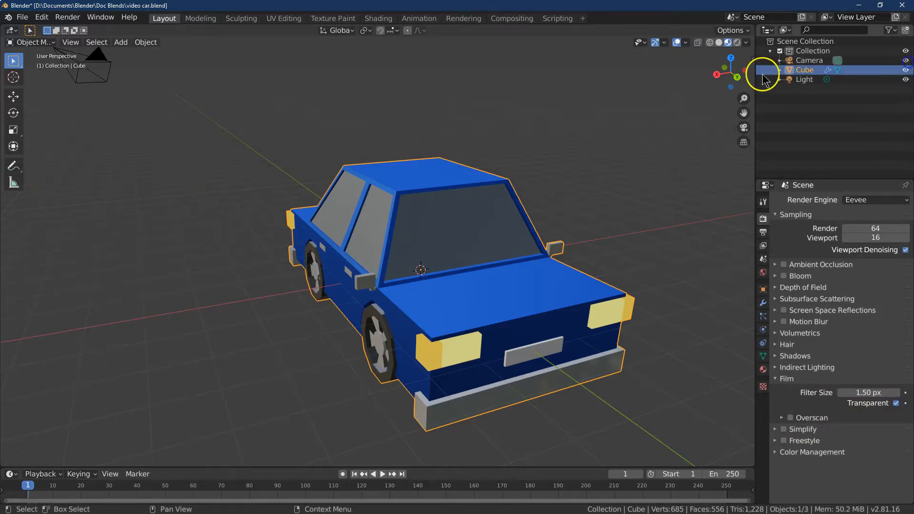
Show the viewport in rendered shading and change the existing light to a Sun with a strength of 8
drag(744, 98, 634, 94)
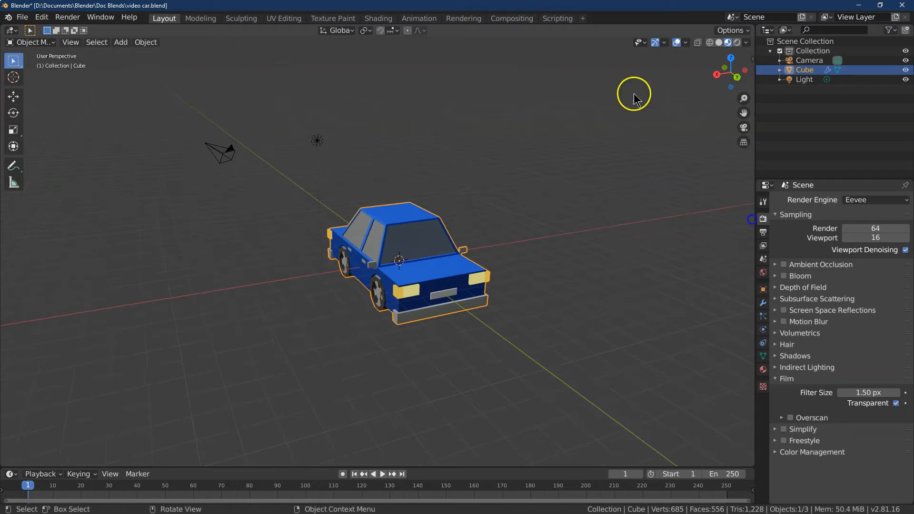
click(318, 145)
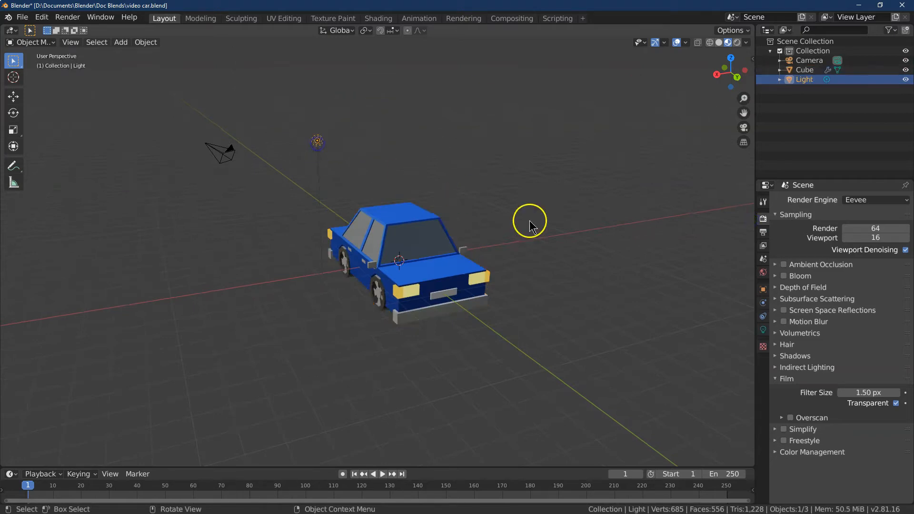
click(736, 43)
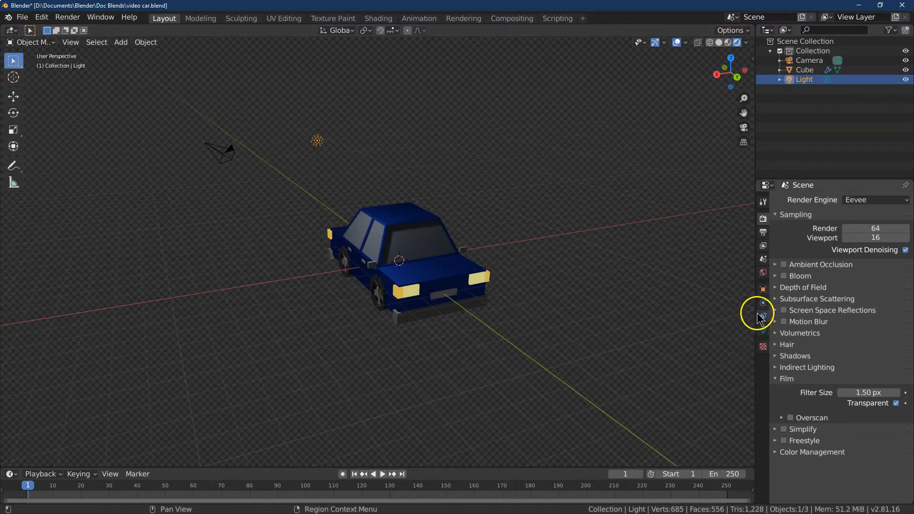
click(763, 332)
click(824, 239)
click(882, 262)
text(8)
key(Return)
Set the sun light's specular to 0.6 and turn off its shadow
click(877, 275)
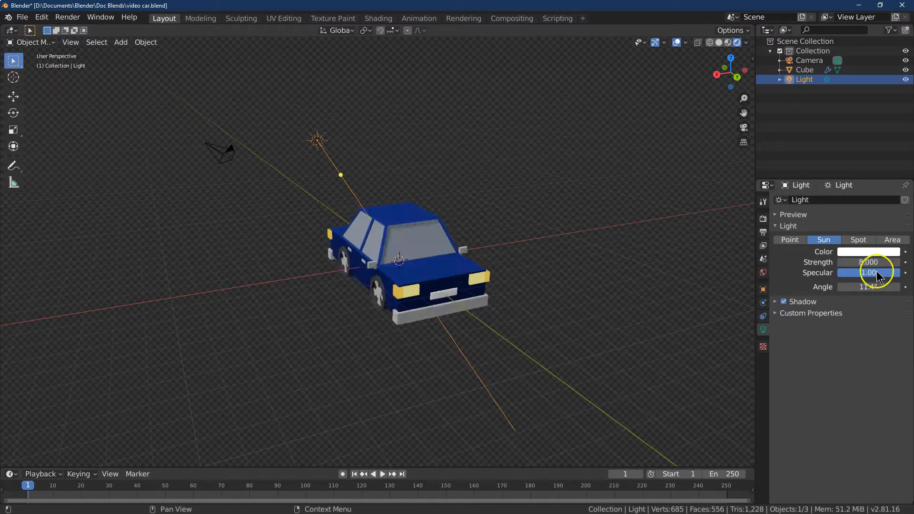
click(784, 302)
click(869, 283)
text(0.6)
key(Return)
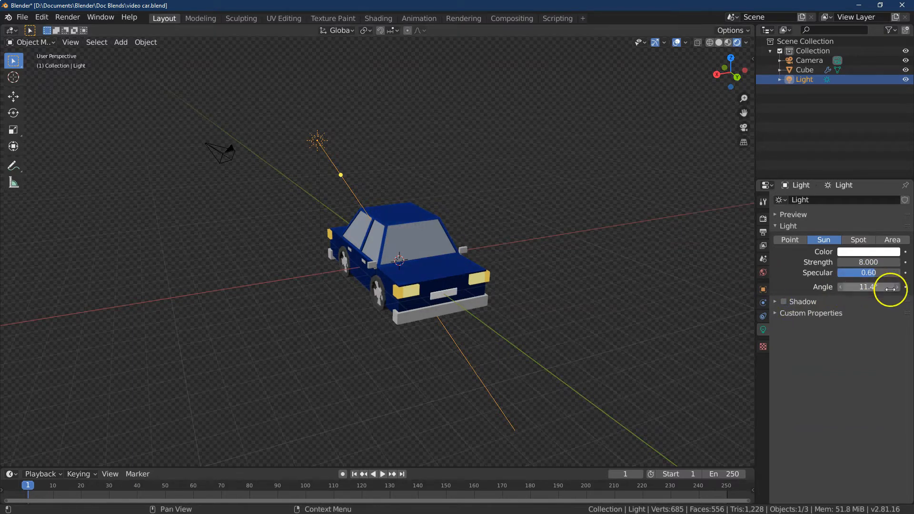
Move the sun light a little toward the car's front along Y and raise it about 1.38 m along Z
click(13, 96)
drag(332, 147, 361, 154)
drag(342, 131, 341, 89)
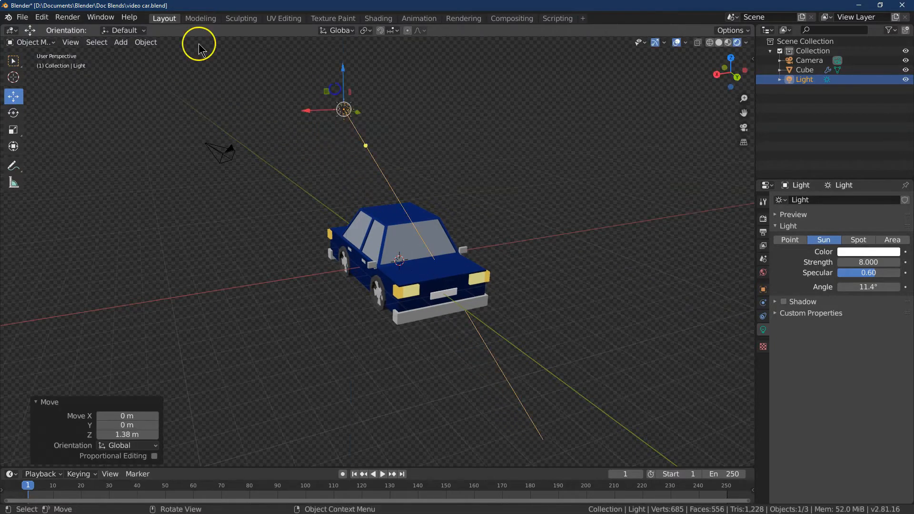
Duplicate the sun light along the X axis to the car's other side and rotate the copy about -151° around Z
click(142, 43)
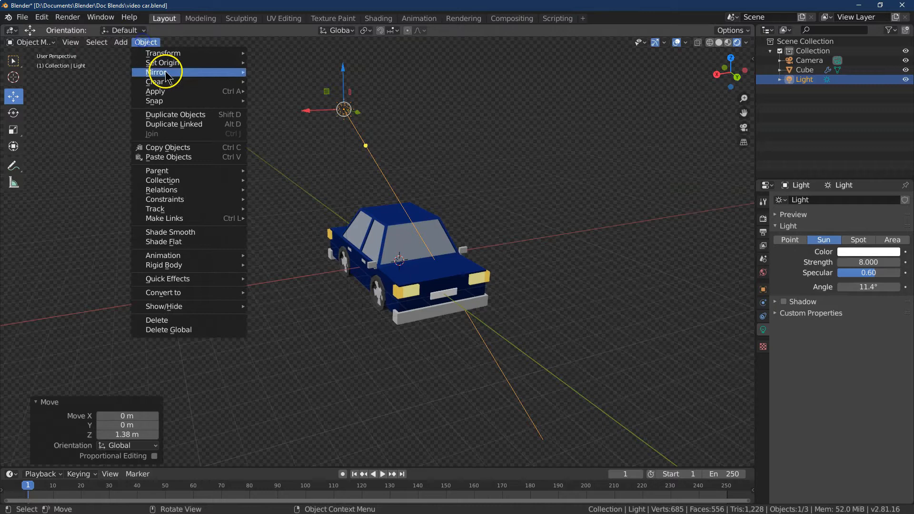
click(171, 117)
key(x)
click(327, 109)
click(19, 118)
drag(507, 109, 620, 208)
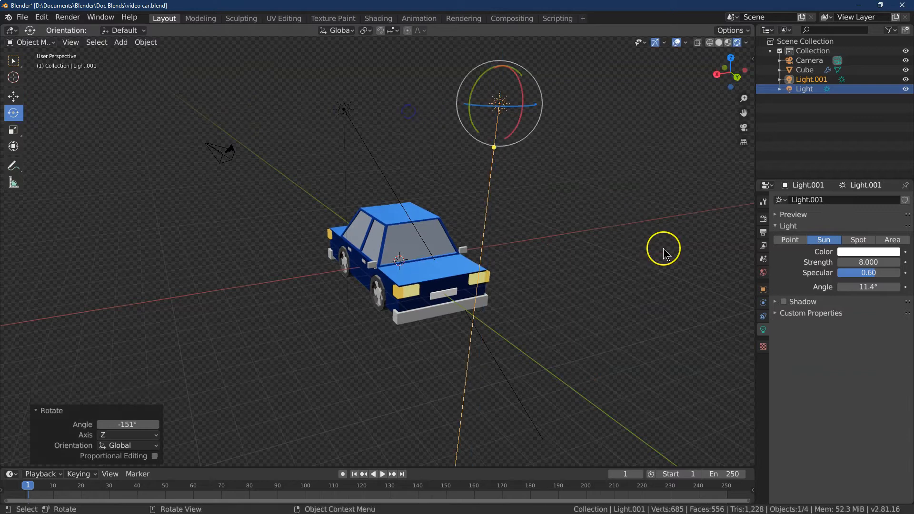
Look through the camera and enable Lock Camera to View
click(749, 128)
click(141, 42)
mouse_move(75, 43)
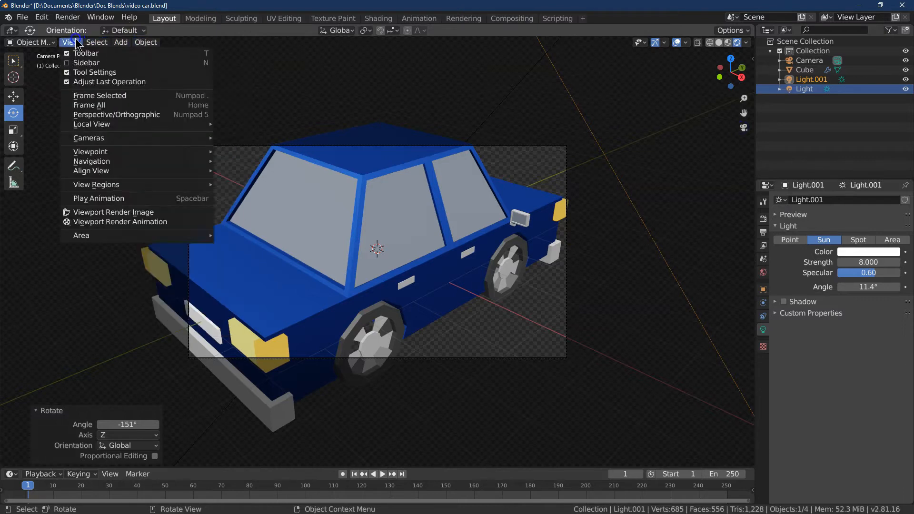
click(85, 63)
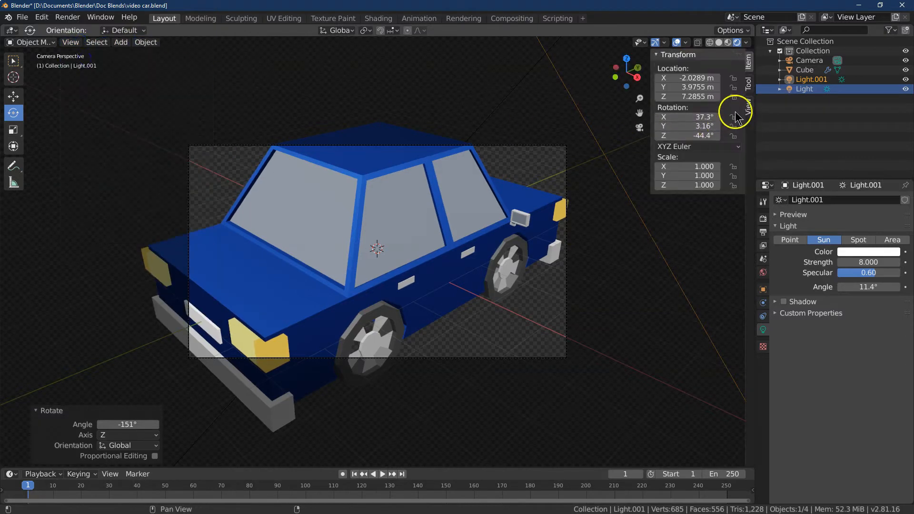
click(750, 104)
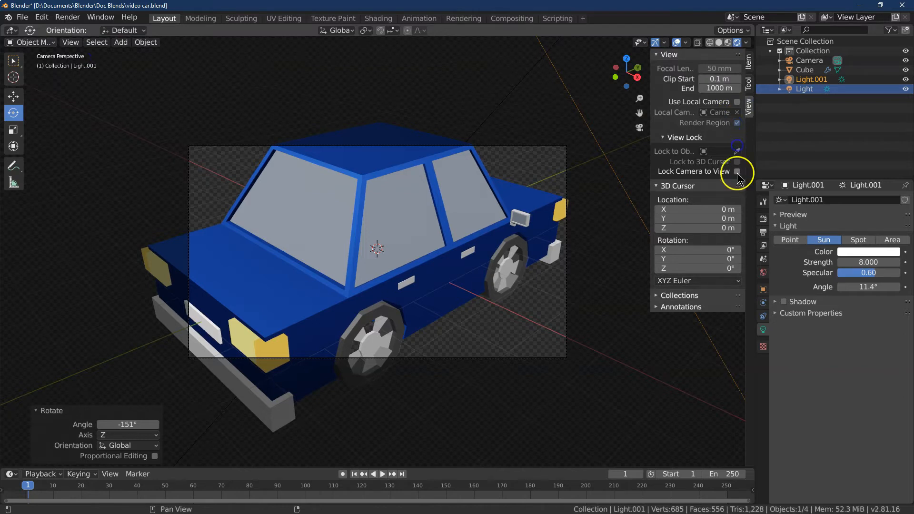
click(737, 124)
Orbit and pull back the locked camera to frame the whole car from a low front three-quarter angle
drag(626, 71, 511, 64)
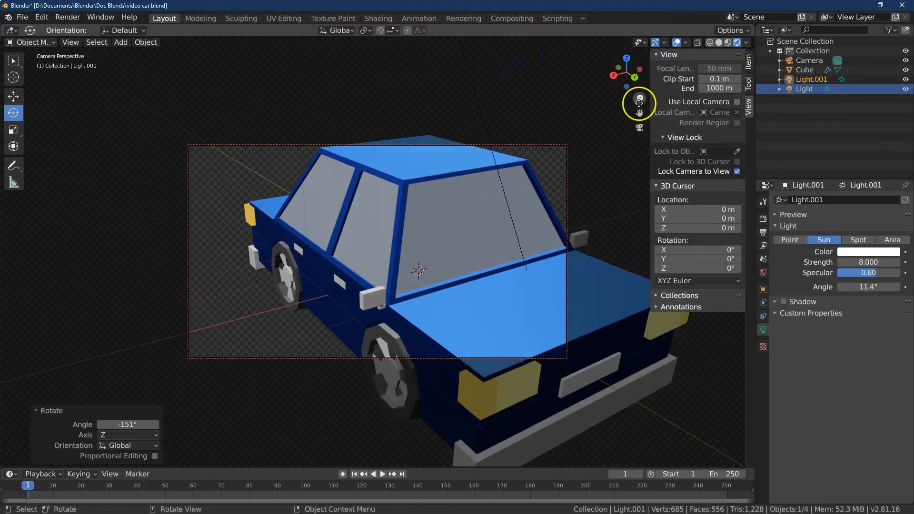
drag(640, 103, 619, 149)
drag(617, 91, 642, 112)
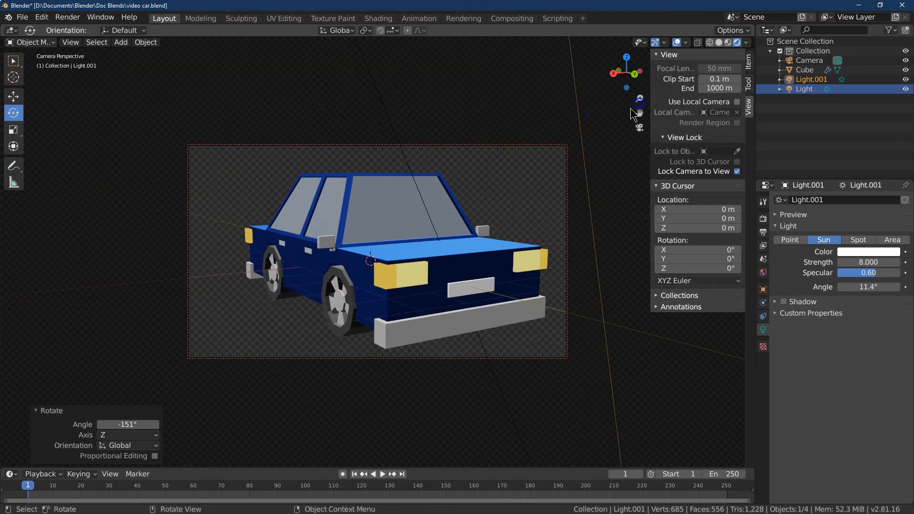
Render the camera view as a still image and view the whole result
click(77, 17)
click(78, 30)
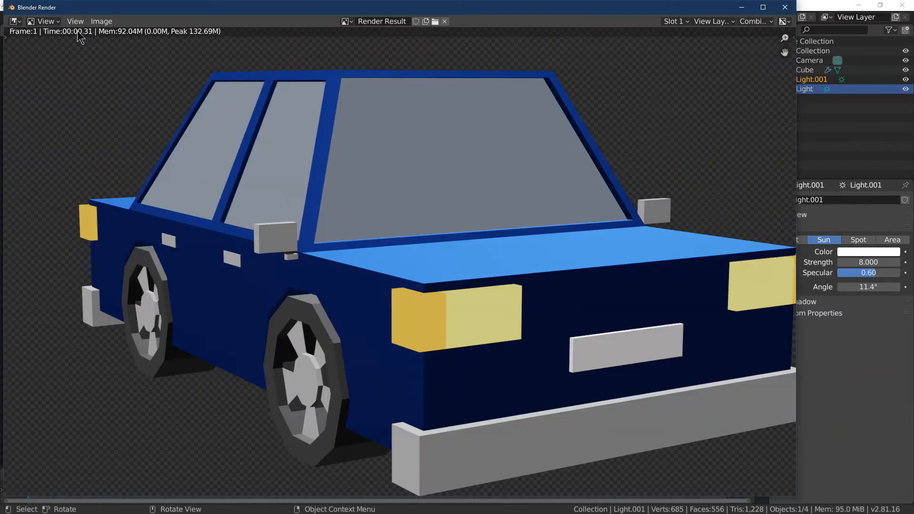
scroll(274, 145, down, 1)
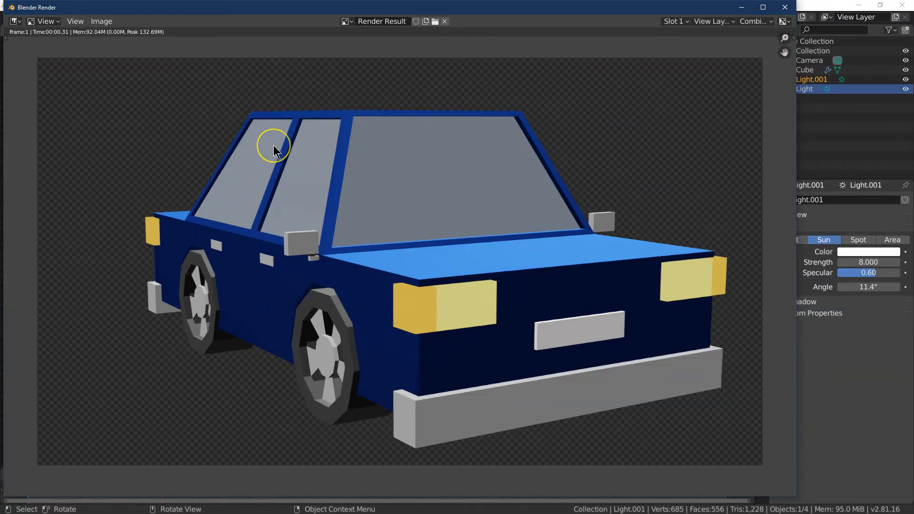